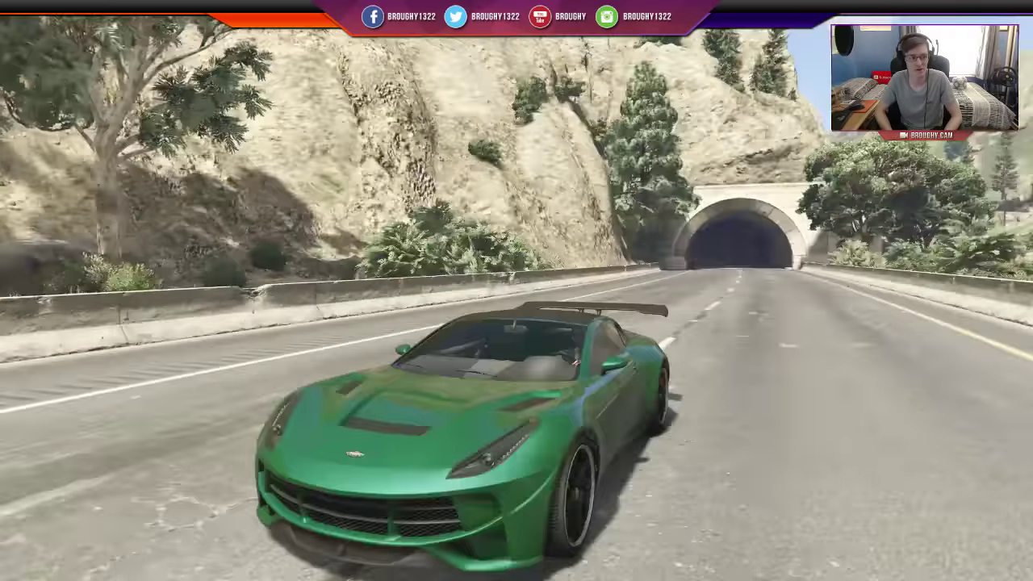
# Record a short clip of the green car on the highway while moving the view around it, and save the recording
pyautogui.press('F1')
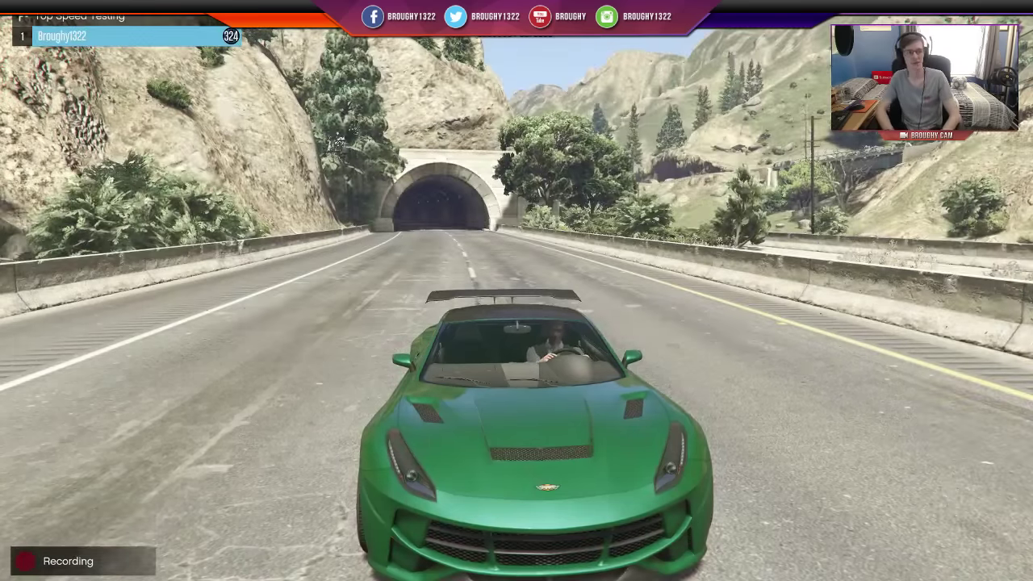
pyautogui.press('d')
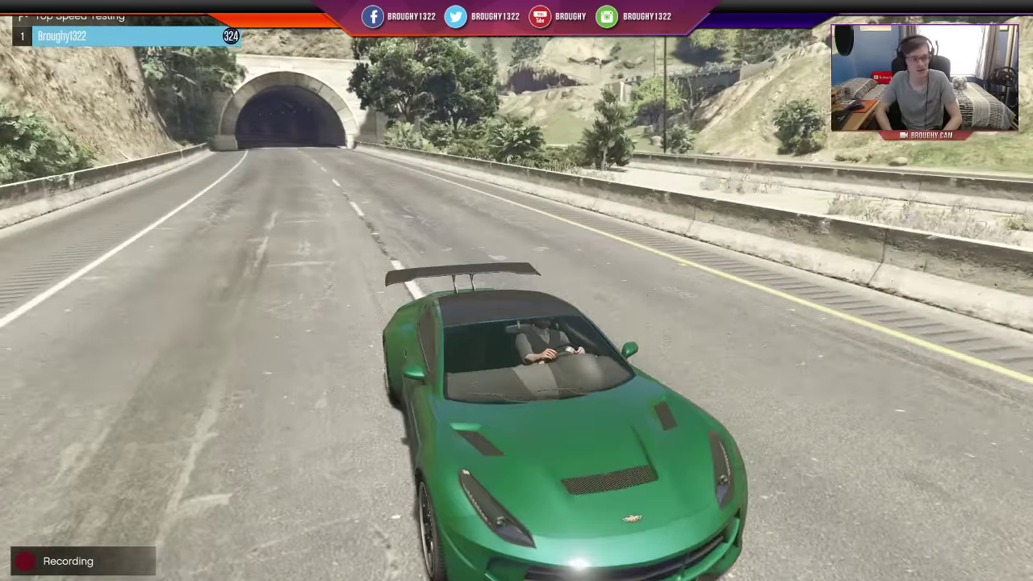
pyautogui.press('a')
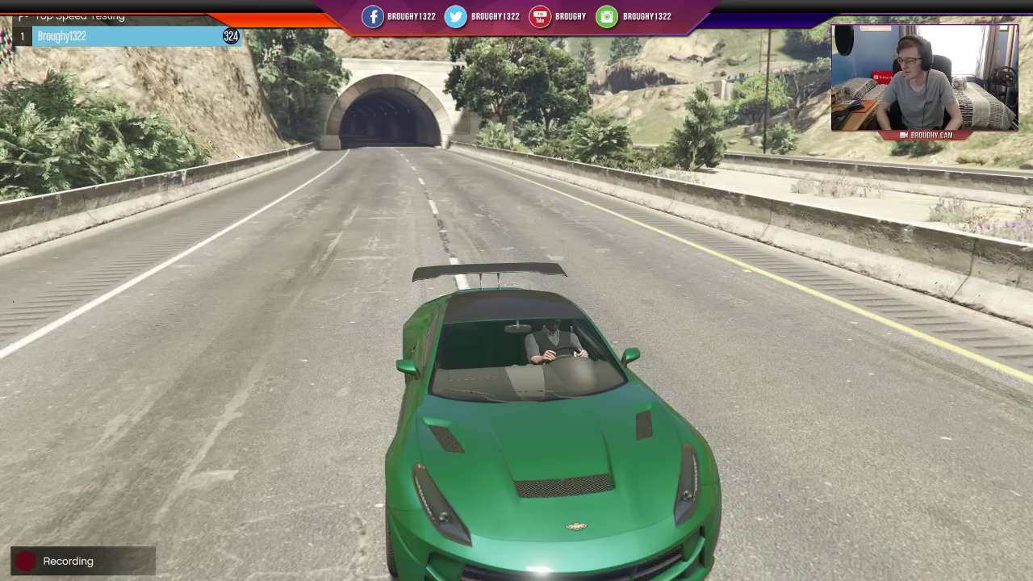
pyautogui.press('alt')
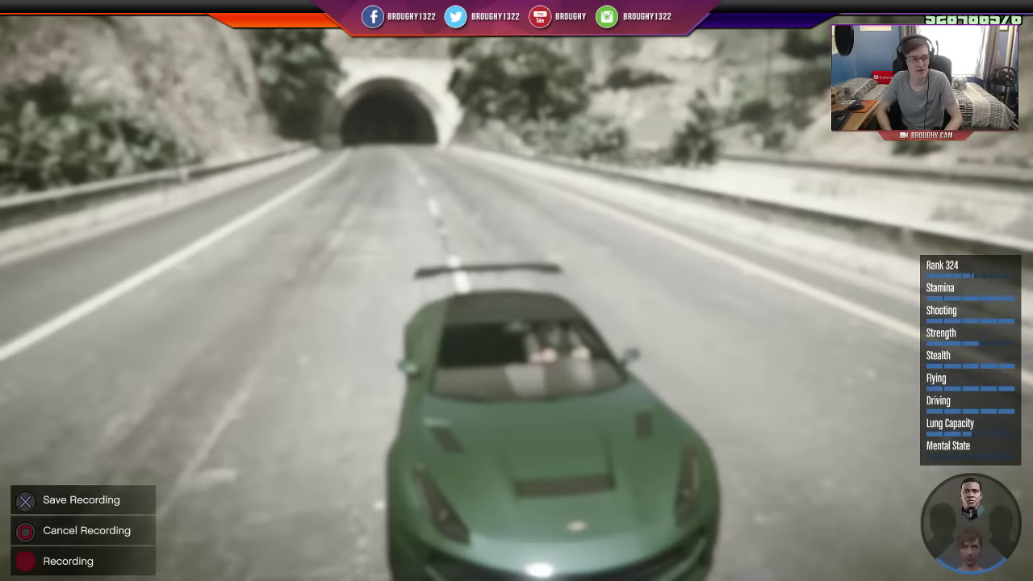
pyautogui.press('F1')
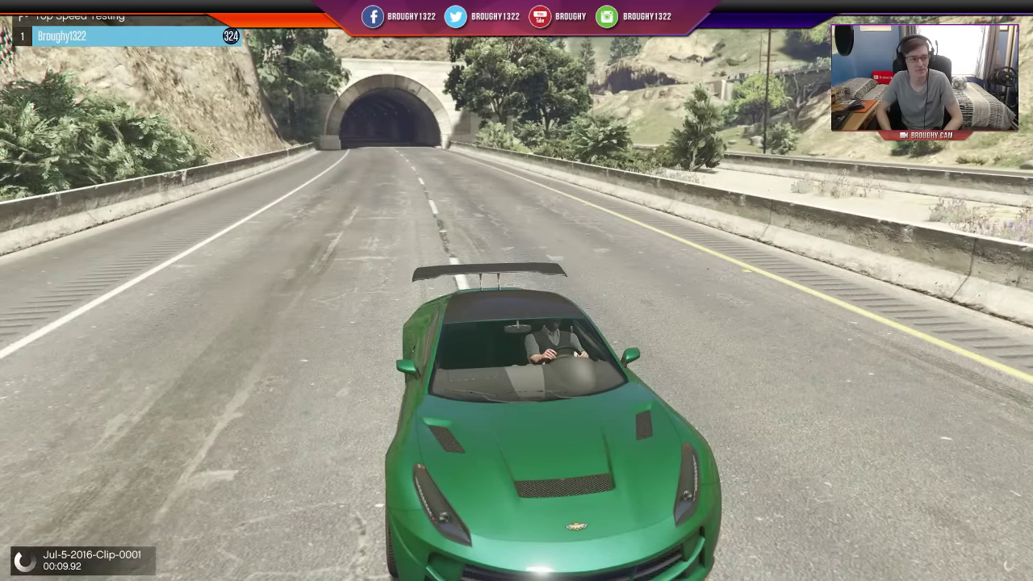
# Leave GTA Online and return to story mode
pyautogui.press('Escape')
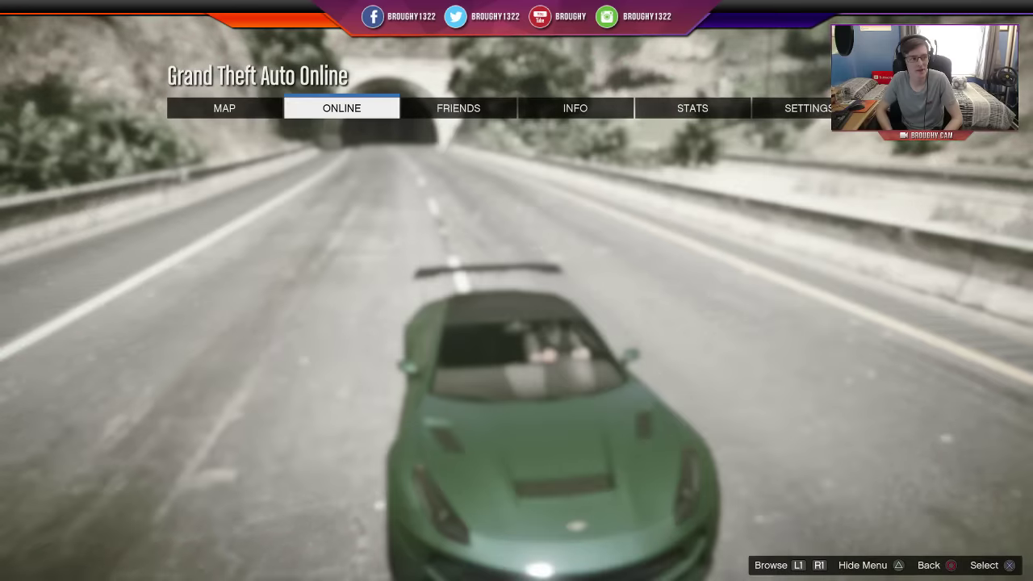
pyautogui.press('Up')
pyautogui.press('Return')
pyautogui.press('Return')
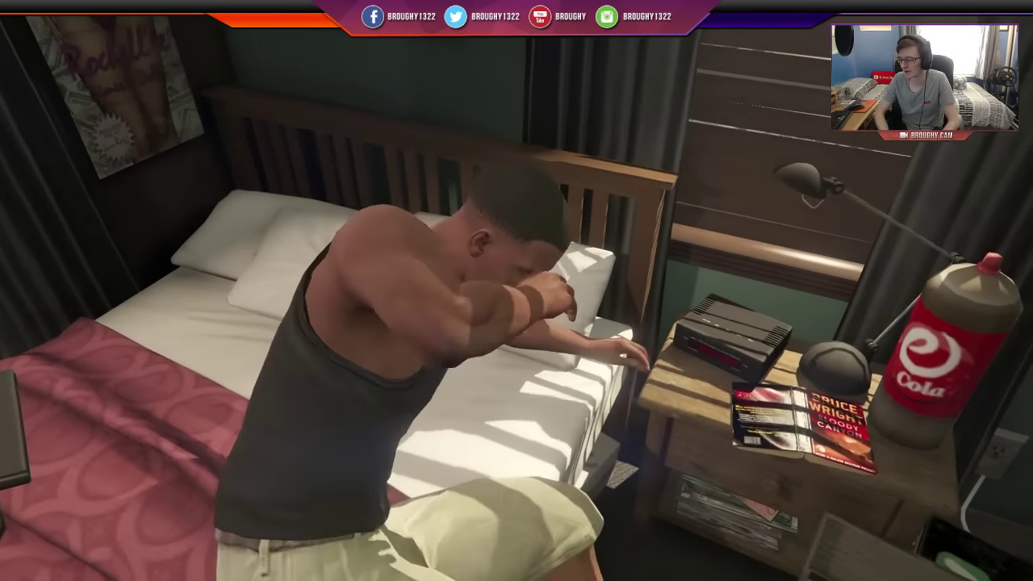
# Open the Rockstar Editor from the story mode session
pyautogui.press('Escape')
pyautogui.press('e')
pyautogui.press('e')
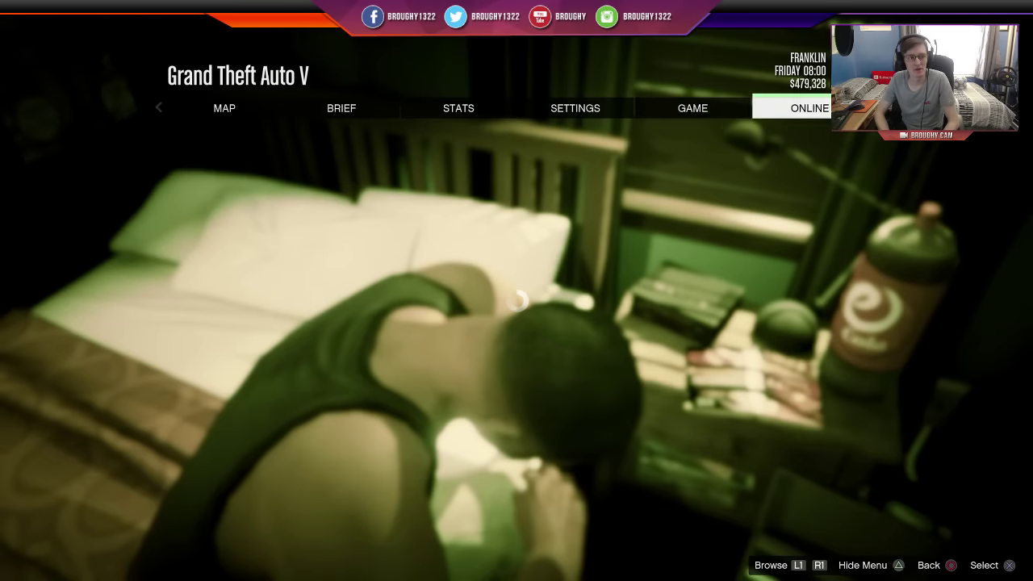
pyautogui.press('e')
pyautogui.press('e')
pyautogui.press('e')
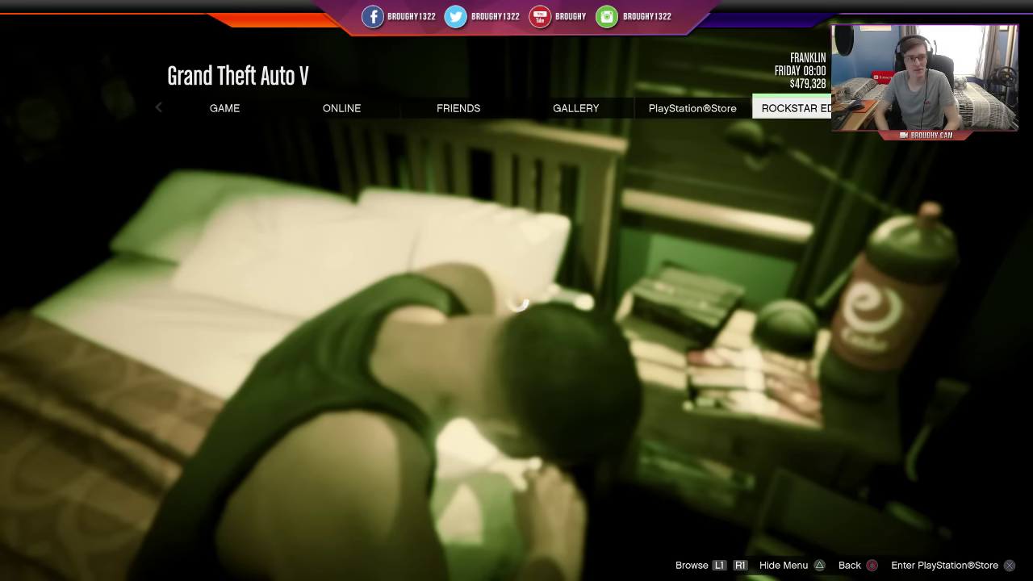
pyautogui.press('q')
pyautogui.press('Return')
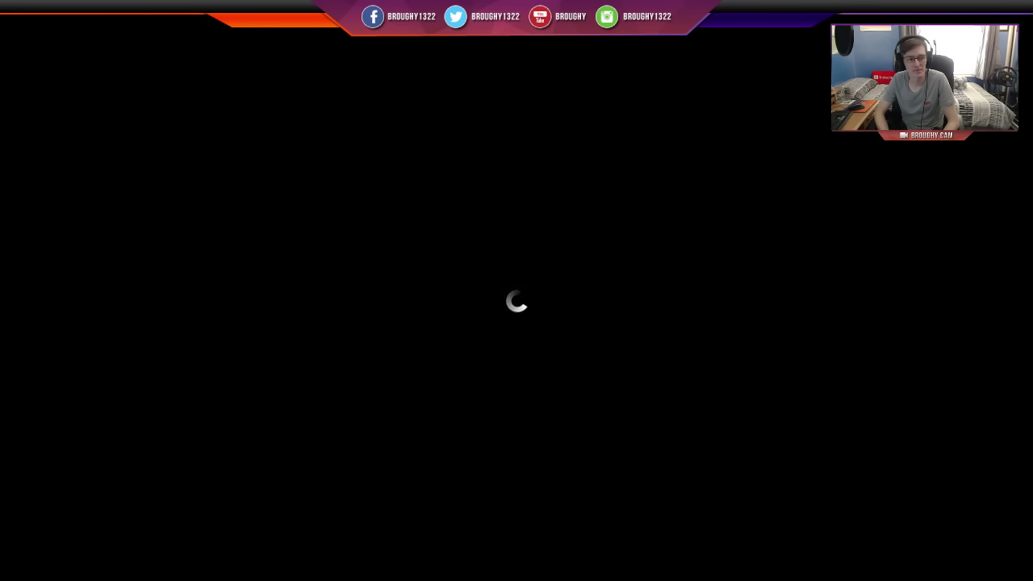
# Create a new project, add the recorded car clip and open it for editing at its start marker
pyautogui.press('Return')
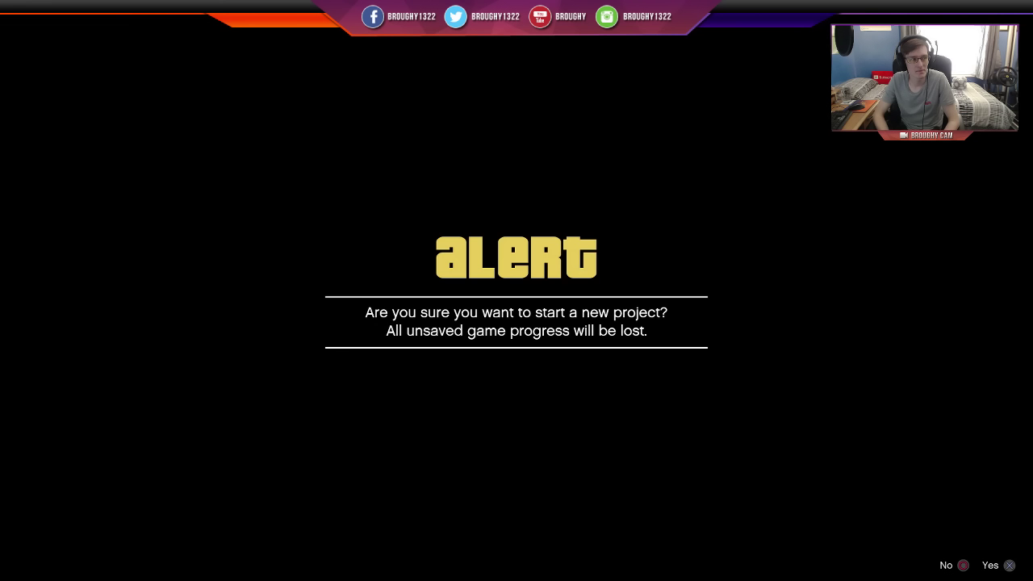
pyautogui.press('Return')
pyautogui.press('Return')
pyautogui.press('Return')
pyautogui.press('Return')
pyautogui.press('Return')
pyautogui.press('Return')
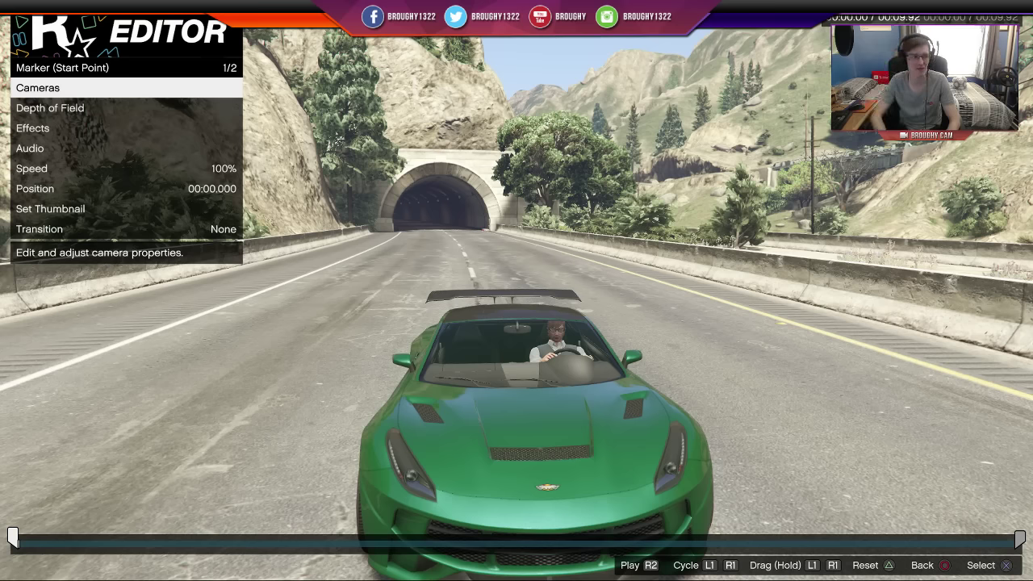
# Look through the camera and depth of field properties of the start marker
pyautogui.press('Down')
pyautogui.press('Up')
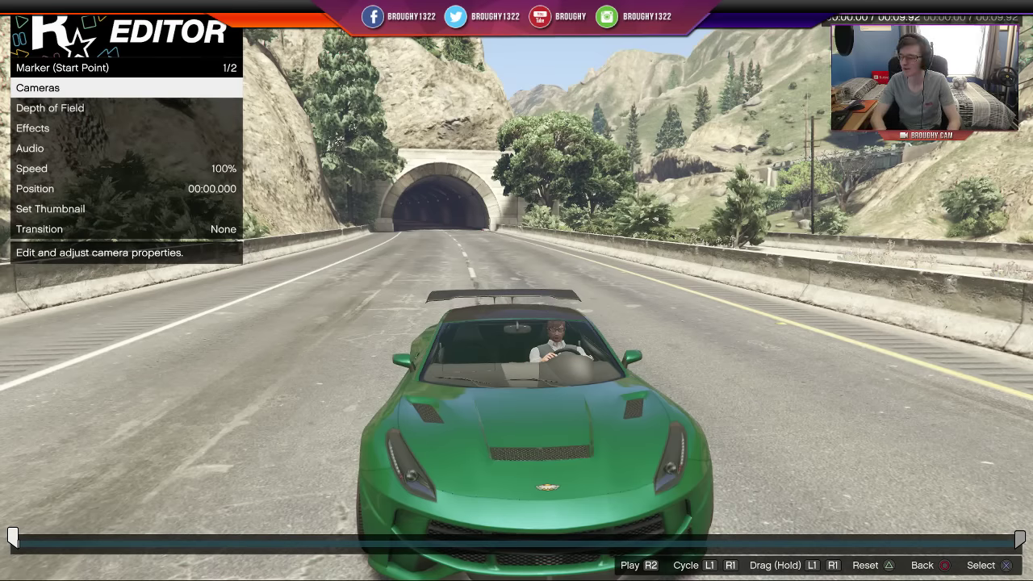
pyautogui.press('Return')
pyautogui.press('Escape')
pyautogui.press('Return')
pyautogui.press('Escape')
pyautogui.press('Down')
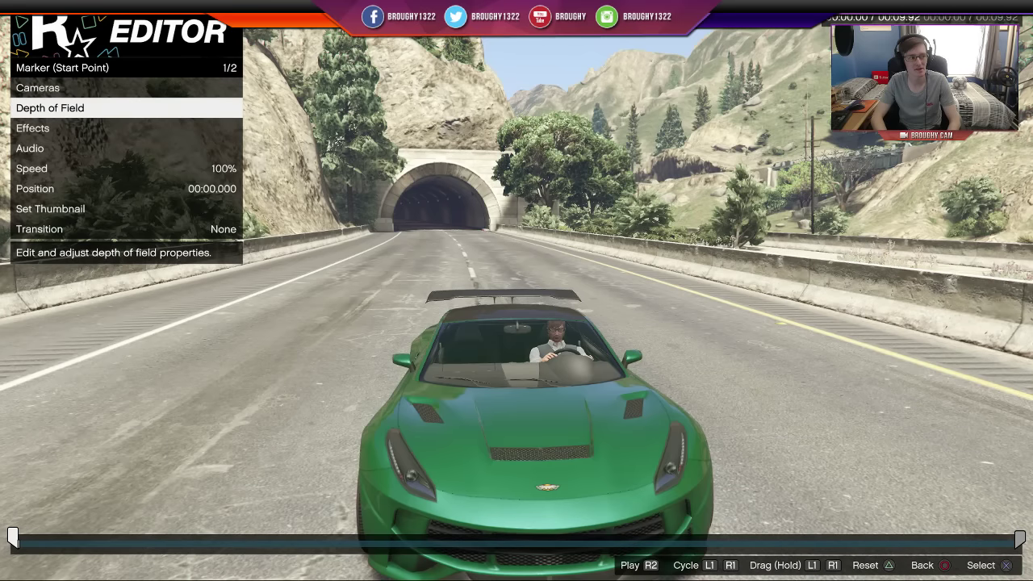
pyautogui.press('Return')
pyautogui.press('Right')
pyautogui.press('Escape')
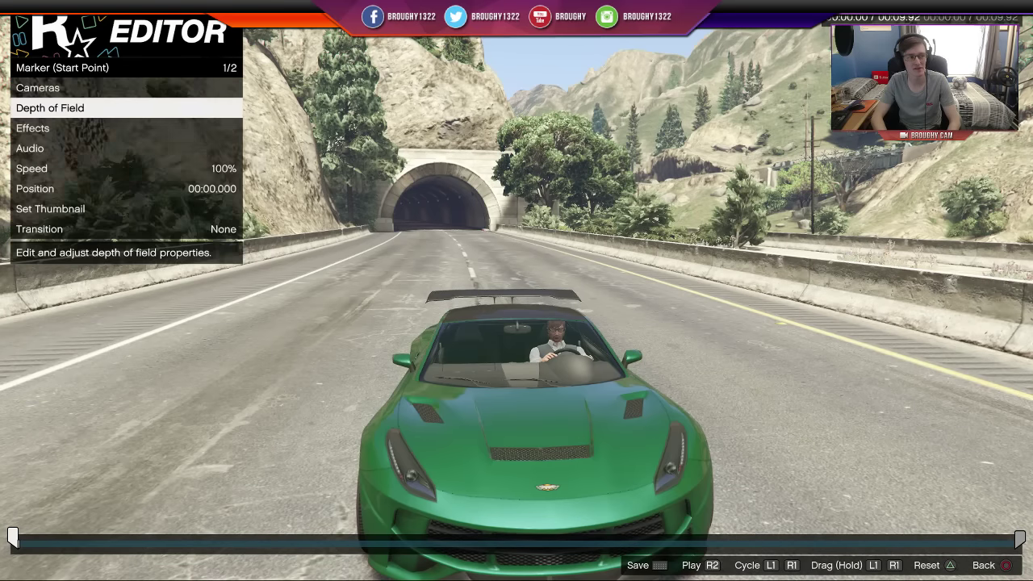
# Apply the Inferno visual filter to the start marker
pyautogui.press('Down')
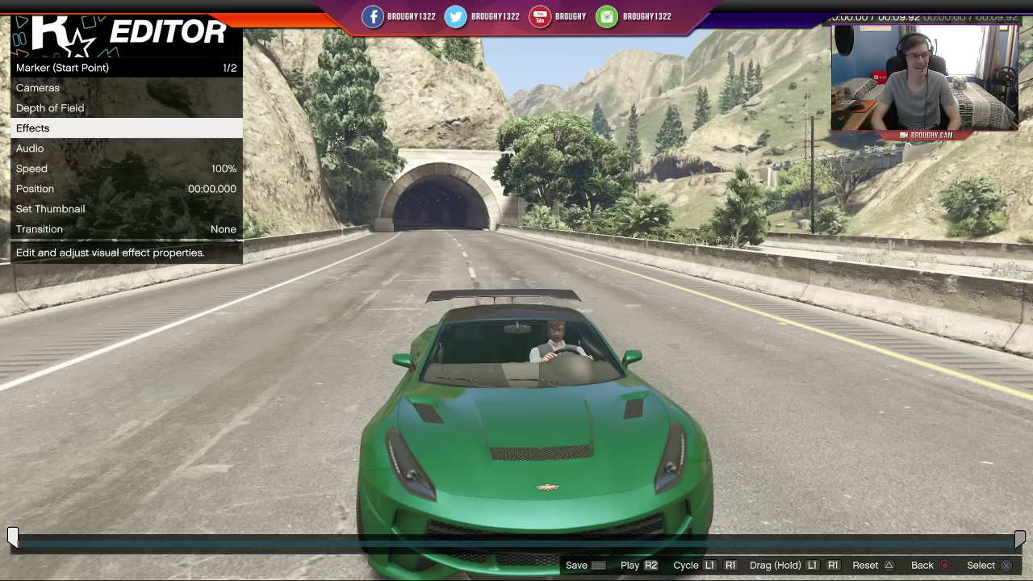
pyautogui.press('Return')
pyautogui.press('Right')
pyautogui.press('Right')
pyautogui.press('Right')
pyautogui.press('Right')
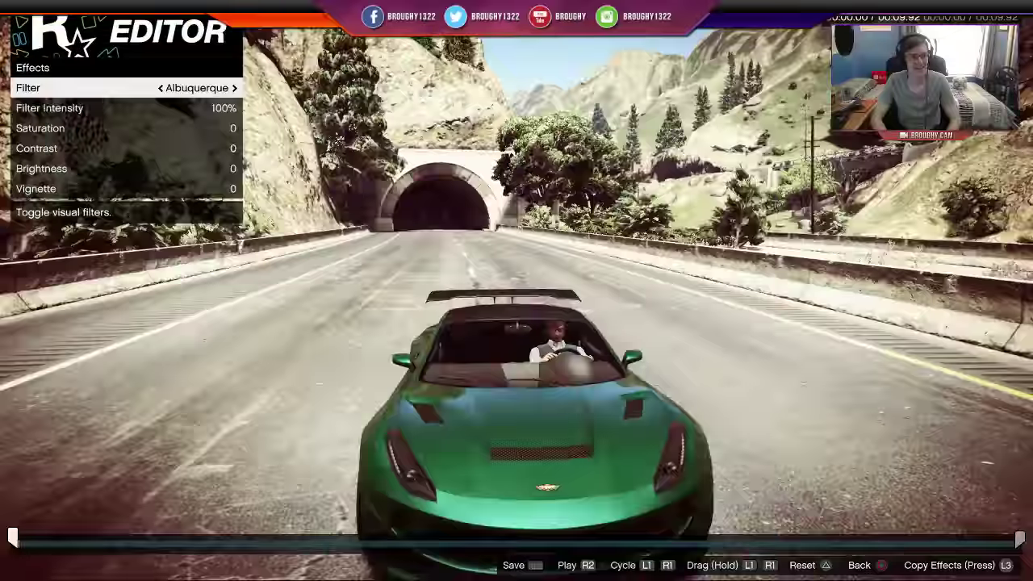
pyautogui.press('Right')
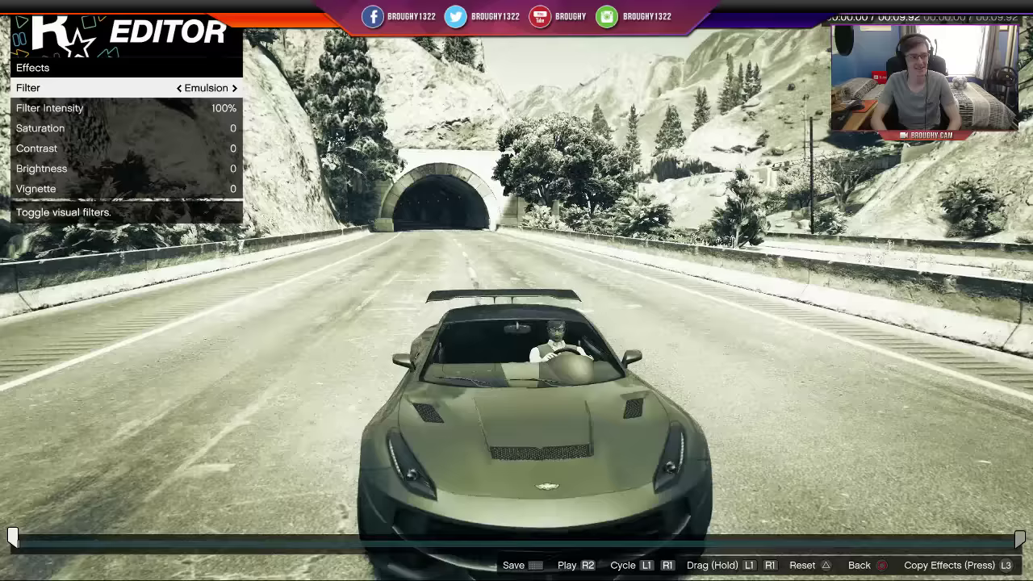
pyautogui.press('Right')
# Lower the Inferno filter's intensity to 10%
pyautogui.press('Down')
pyautogui.press('Left')
pyautogui.press('Left')
pyautogui.press('Left')
pyautogui.press('Left')
pyautogui.press('Left')
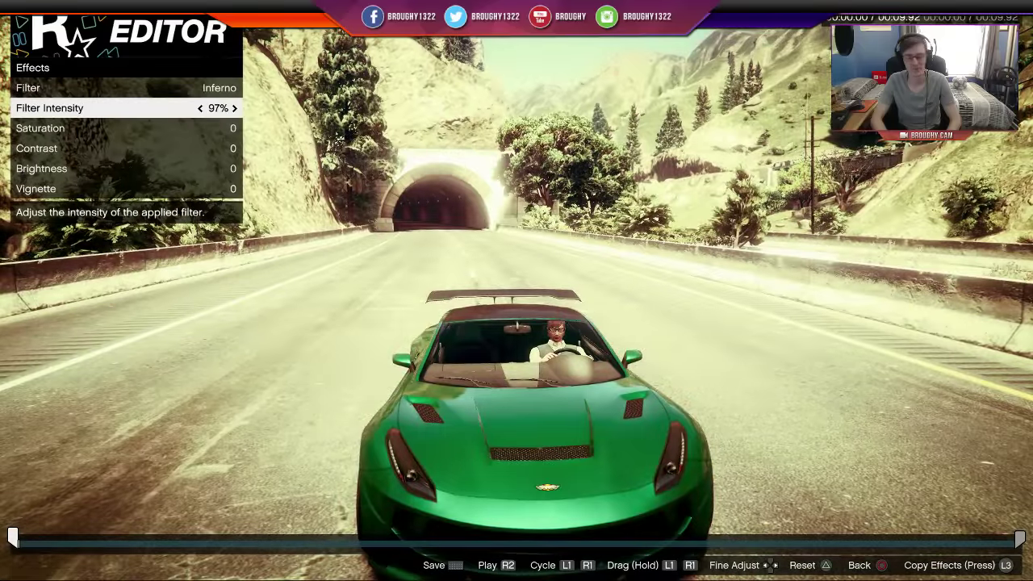
pyautogui.press('Left')
pyautogui.press('Left')
pyautogui.press('Left')
pyautogui.press('Left')
pyautogui.press('Left')
pyautogui.press('Left')
pyautogui.press('Left')
pyautogui.press('Left')
pyautogui.press('Left')
pyautogui.press('Left')
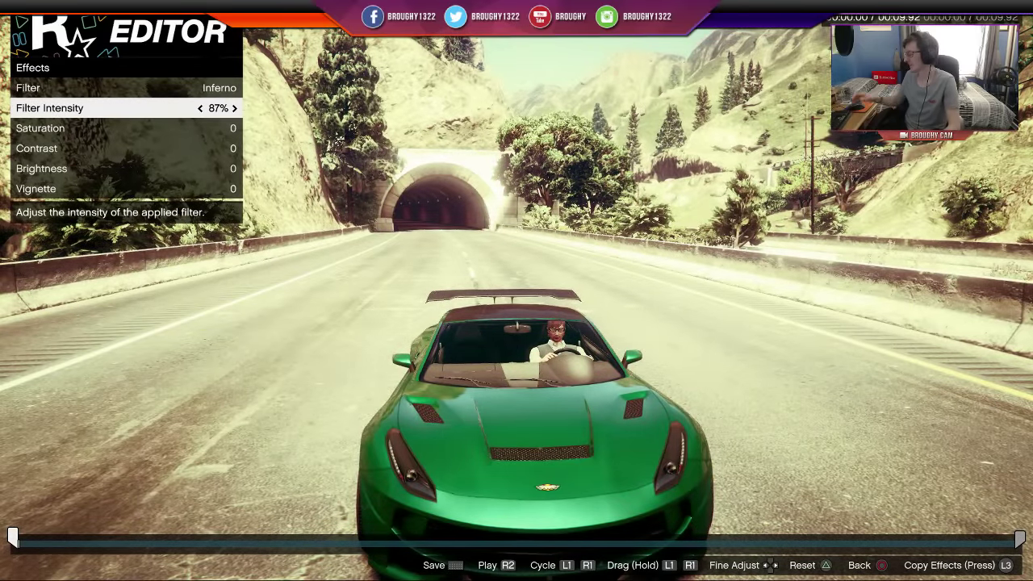
pyautogui.press('Left')
pyautogui.press('Left')
pyautogui.press('Left')
pyautogui.press('Left')
pyautogui.press('Left')
pyautogui.press('Left')
pyautogui.press('Left')
pyautogui.press('Left')
pyautogui.press('Left')
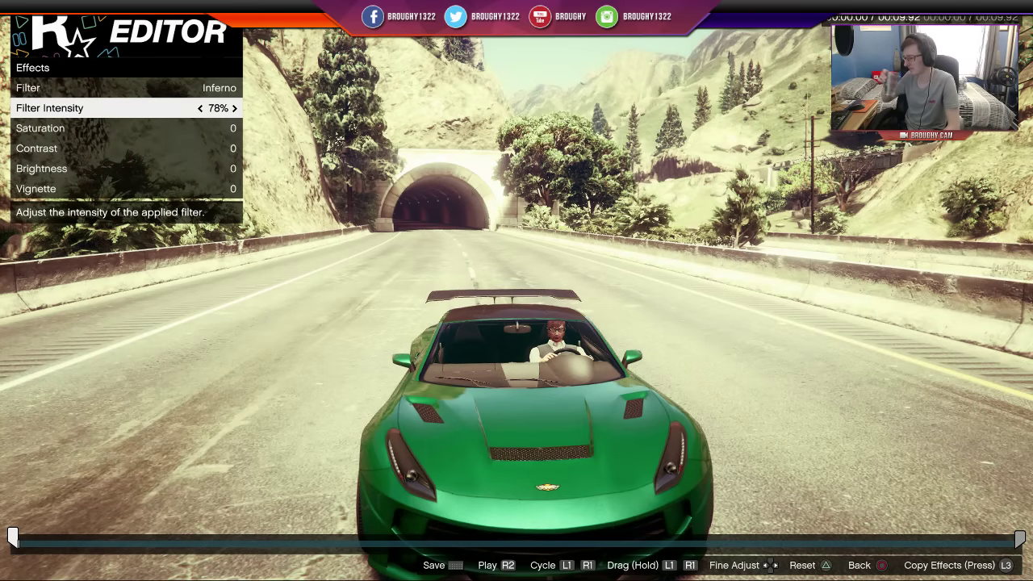
pyautogui.press('Left')
pyautogui.press('Left')
pyautogui.press('Left')
pyautogui.press('Left')
pyautogui.press('Left')
pyautogui.press('Left')
pyautogui.press('Left')
pyautogui.press('Left')
pyautogui.press('Left')
pyautogui.press('Left')
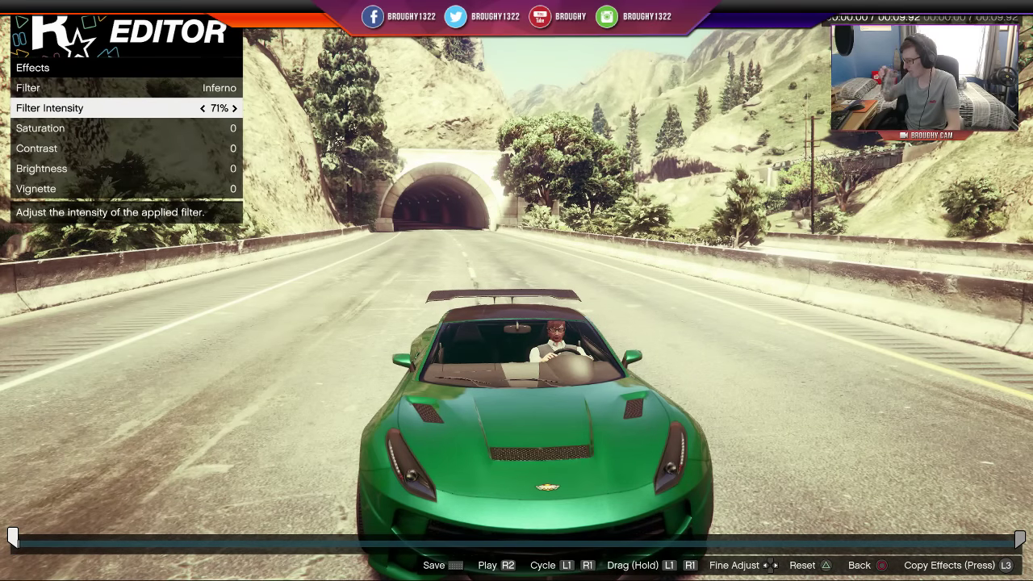
pyautogui.press('Left')
pyautogui.press('Left')
pyautogui.press('Left')
pyautogui.press('Left')
pyautogui.press('Left')
pyautogui.press('Left')
pyautogui.press('Left')
pyautogui.press('Left')
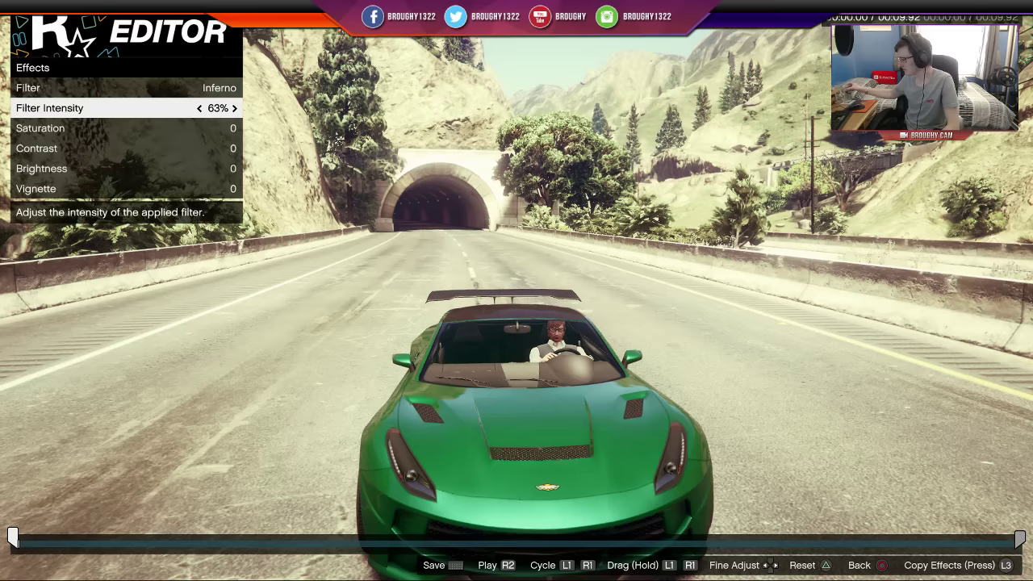
pyautogui.press('Left')
pyautogui.press('Left')
pyautogui.press('Left')
pyautogui.press('Left')
pyautogui.press('Left')
pyautogui.press('Left')
pyautogui.press('Left')
pyautogui.press('Left')
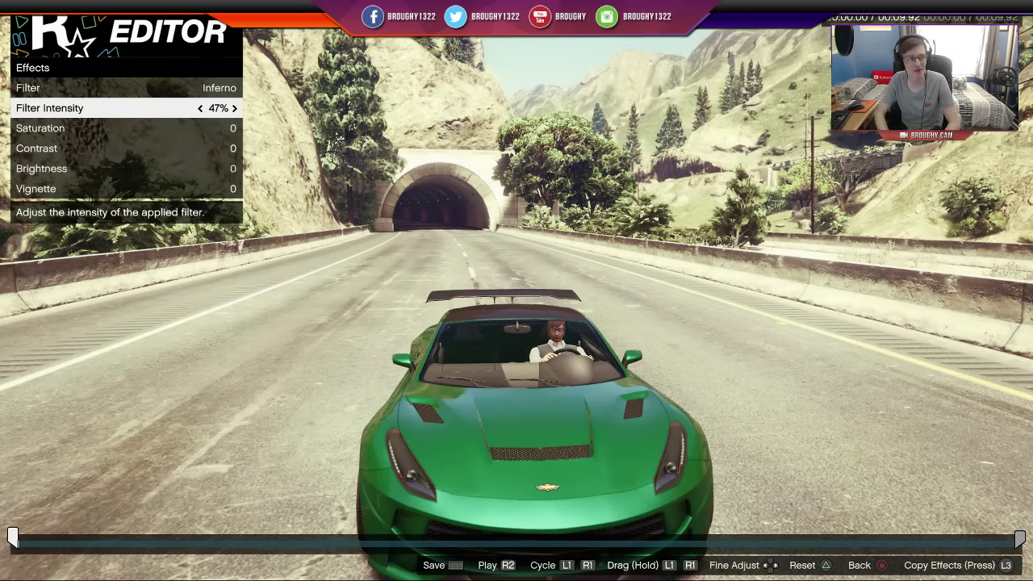
pyautogui.press('Left')
pyautogui.press('Left')
pyautogui.press('Left')
pyautogui.press('Left')
pyautogui.press('Left')
pyautogui.press('Left')
pyautogui.press('Left')
pyautogui.press('Left')
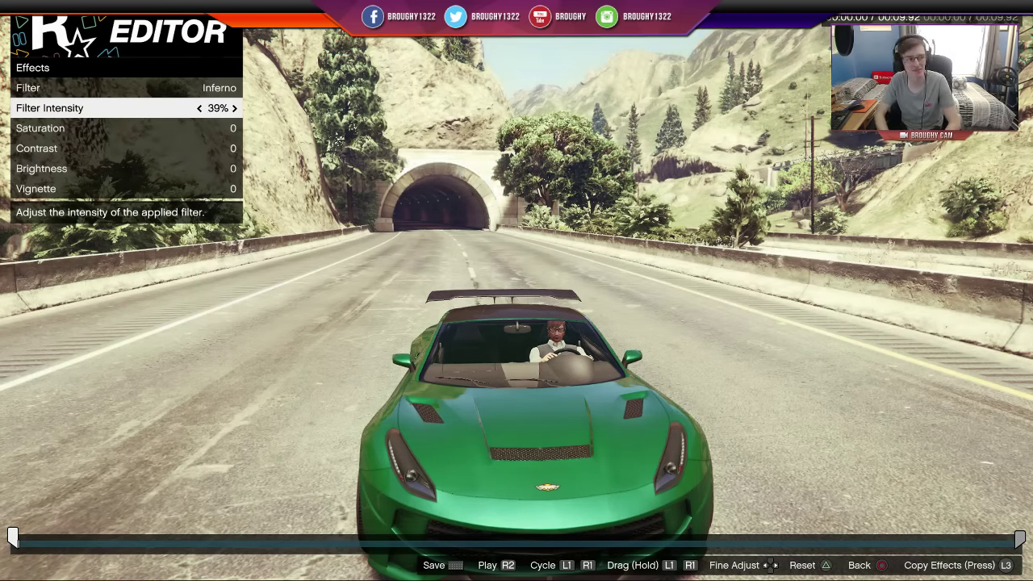
pyautogui.press('Left')
pyautogui.press('Left')
pyautogui.press('Left')
pyautogui.press('Left')
pyautogui.press('Left')
pyautogui.press('Left')
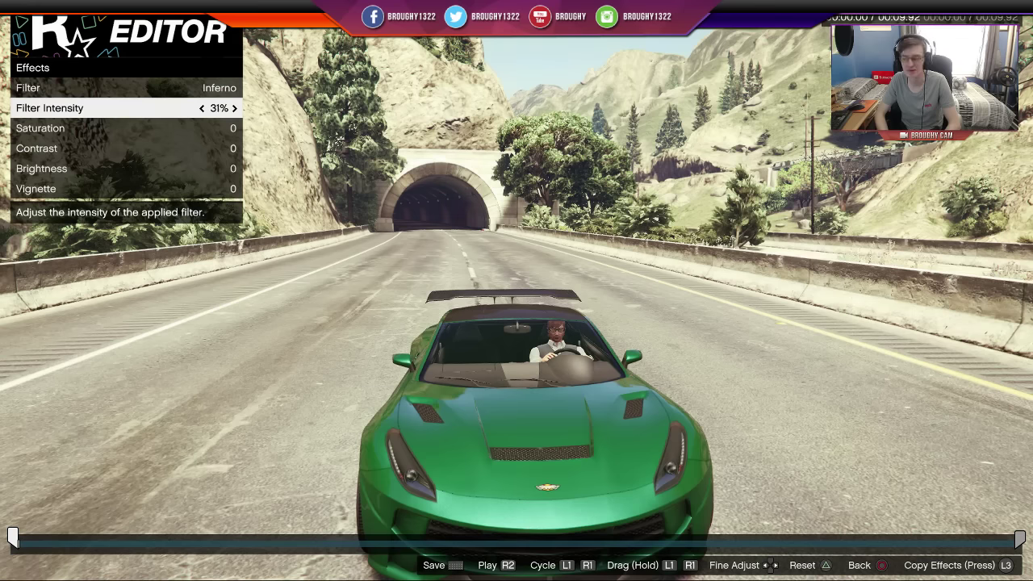
pyautogui.press('Left')
pyautogui.press('Left')
pyautogui.press('Left')
pyautogui.press('Left')
pyautogui.press('Left')
pyautogui.press('Left')
pyautogui.press('Left')
pyautogui.press('Left')
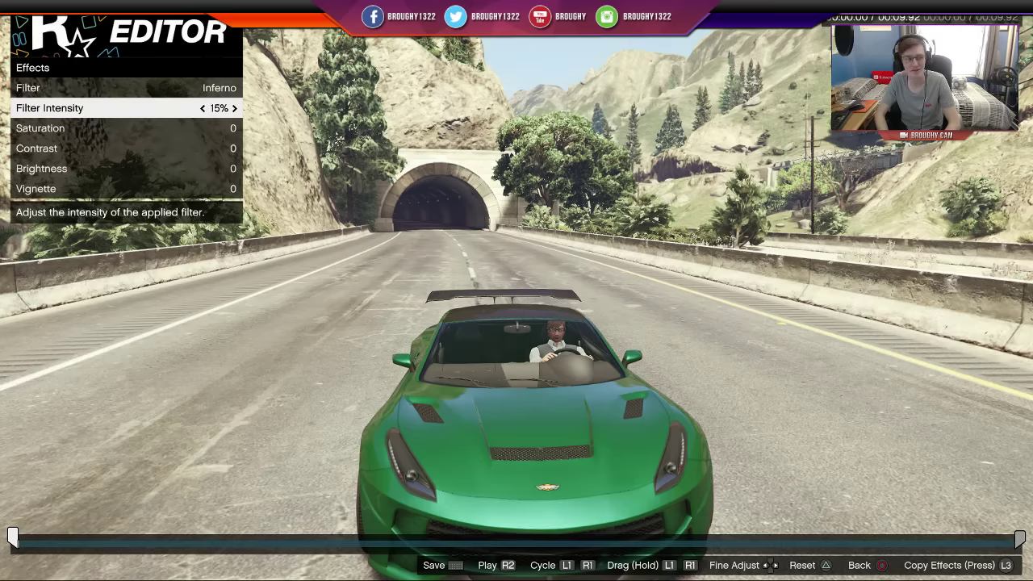
pyautogui.press('Left')
pyautogui.press('Left')
# Set the start marker's saturation to 3 and its contrast to 2
pyautogui.press('Down')
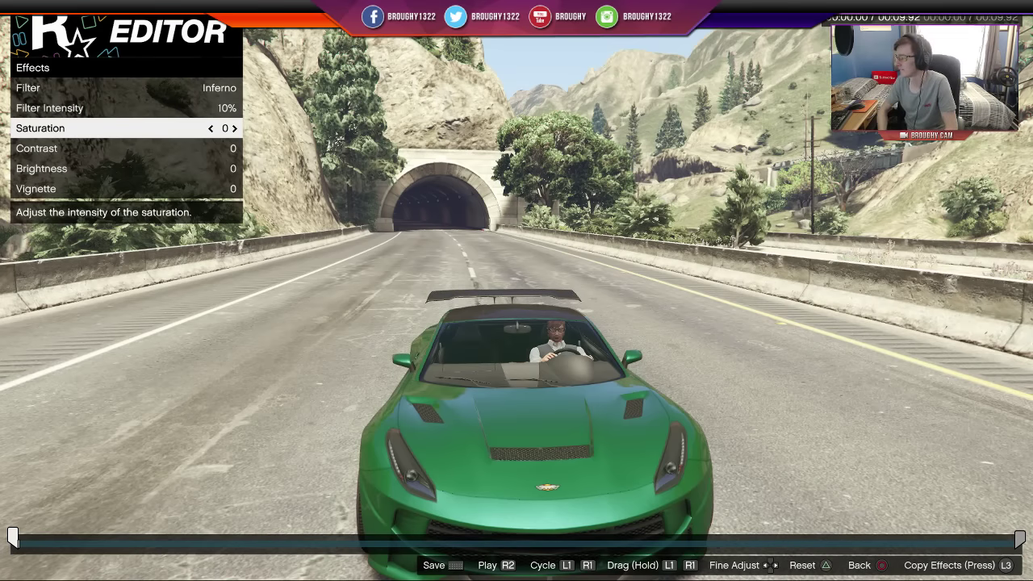
pyautogui.press('Right')
pyautogui.press('Right')
pyautogui.press('Right')
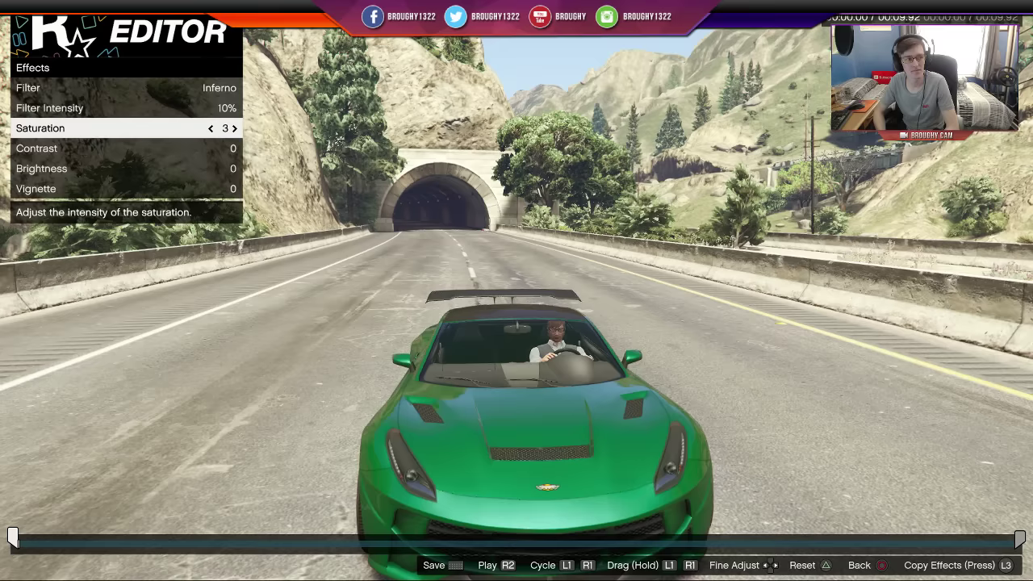
pyautogui.press('Down')
pyautogui.press('Right')
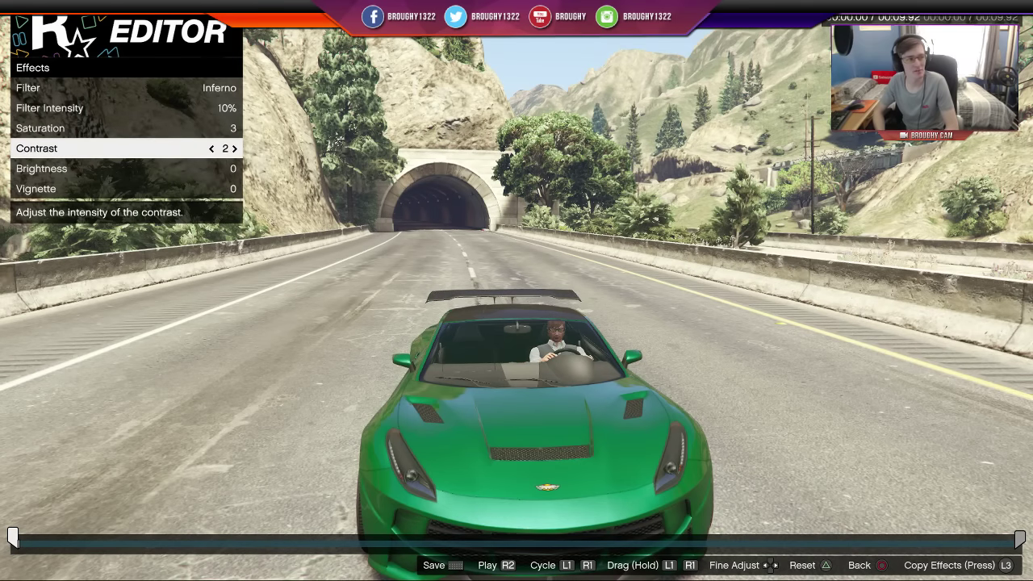
# Lower the start marker's brightness to -15
pyautogui.press('Down')
pyautogui.press('Left')
pyautogui.press('Left')
pyautogui.press('Left')
pyautogui.press('Left')
pyautogui.press('Left')
pyautogui.press('Left')
pyautogui.press('Left')
pyautogui.press('Left')
pyautogui.press('Left')
pyautogui.press('Left')
# Set the start marker's vignette to 5 and leave the effects settings
pyautogui.press('Down')
pyautogui.press('Right')
pyautogui.press('Right')
pyautogui.press('Right')
pyautogui.press('Right')
pyautogui.press('Right')
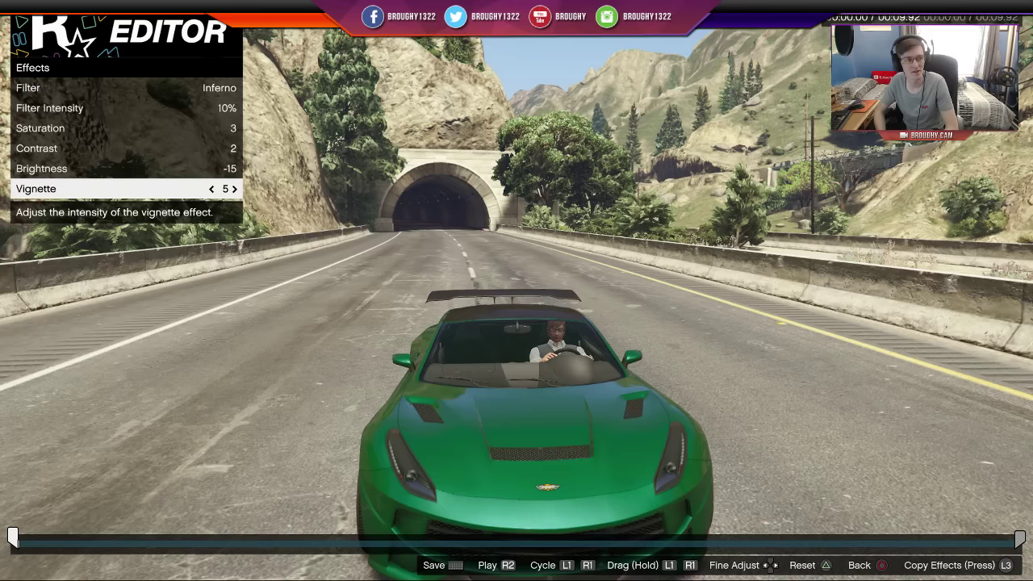
pyautogui.press('Escape')
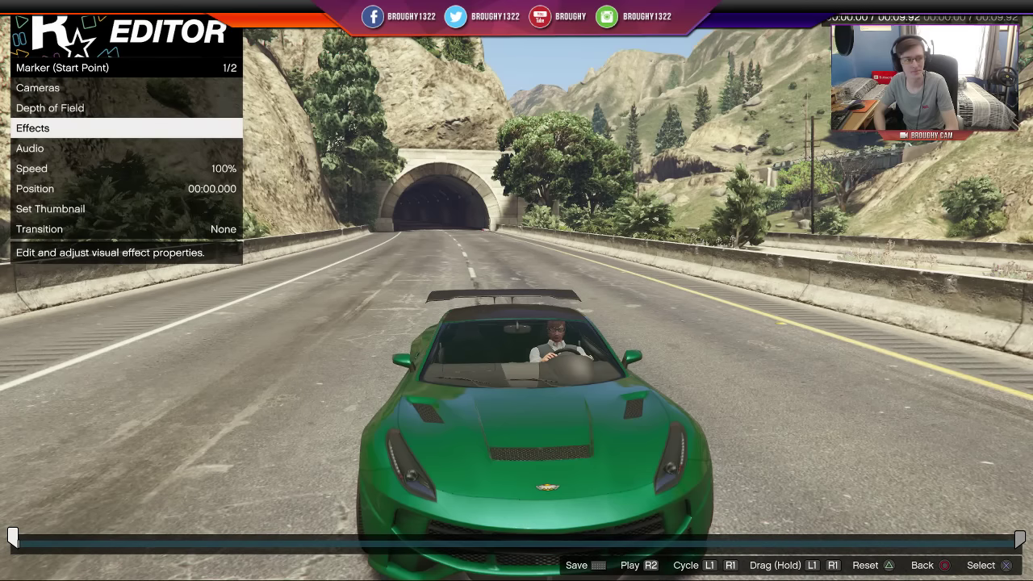
# Change the start marker's camera type to Free Camera
pyautogui.press('Up')
pyautogui.press('Up')
pyautogui.press('Return')
pyautogui.press('Down')
pyautogui.press('Up')
pyautogui.press('Right')
pyautogui.press('Right')
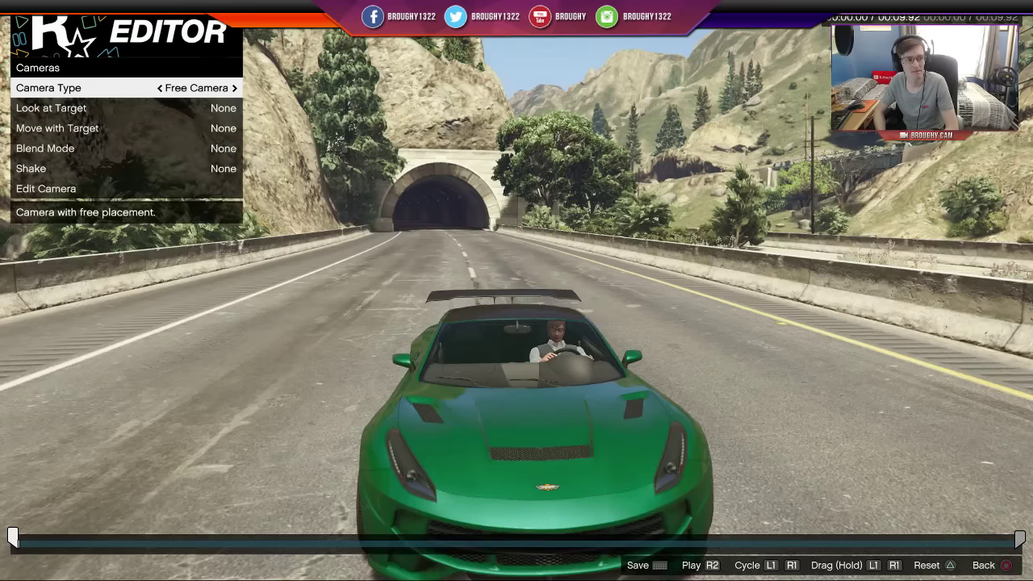
# Start editing the start marker's free camera and move it back and around to a front three-quarter view of the green car
pyautogui.press('Down')
pyautogui.press('Down')
pyautogui.press('Down')
pyautogui.press('Down')
pyautogui.press('Down')
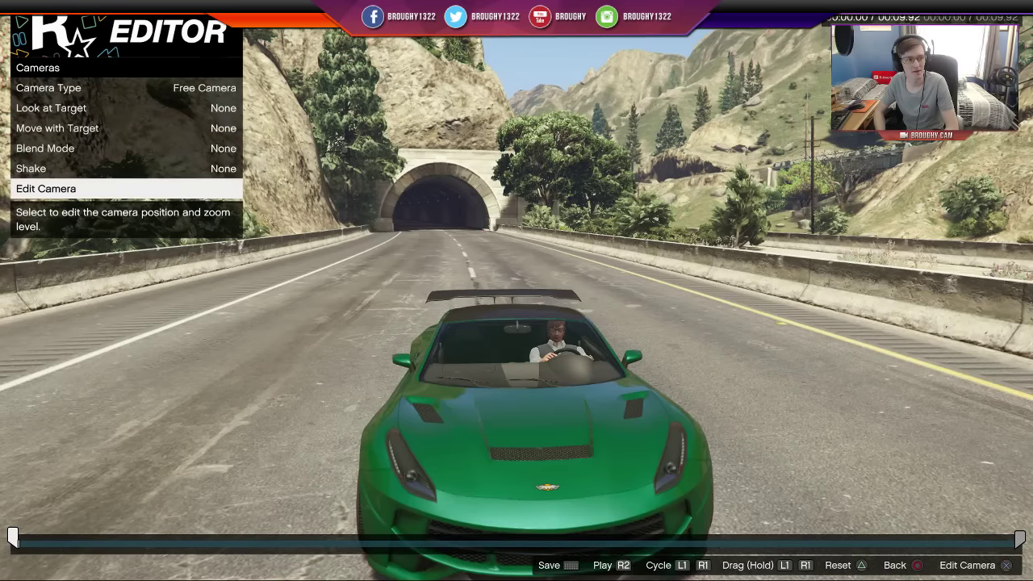
pyautogui.press('Return')
pyautogui.press('s')
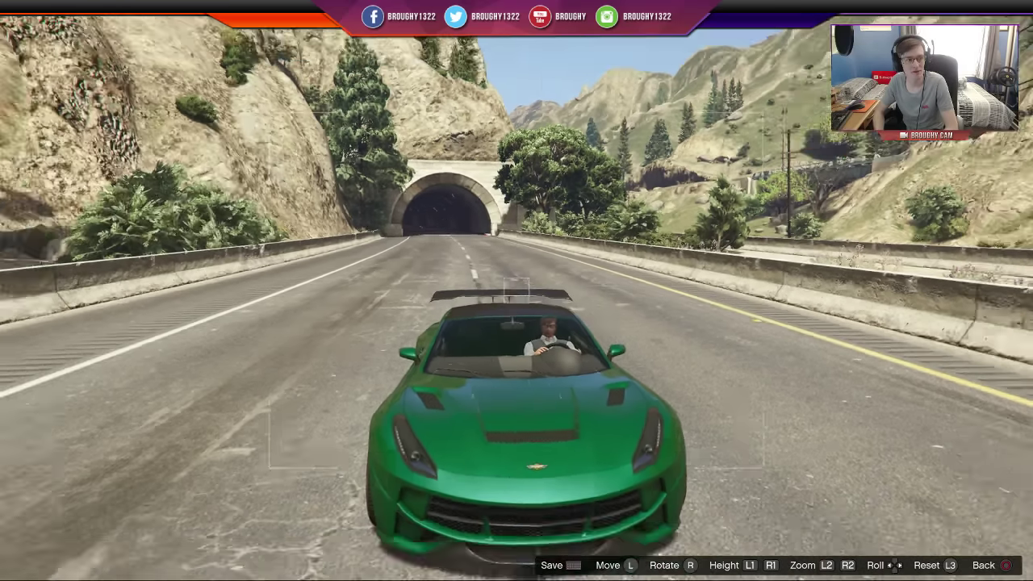
pyautogui.press('a')
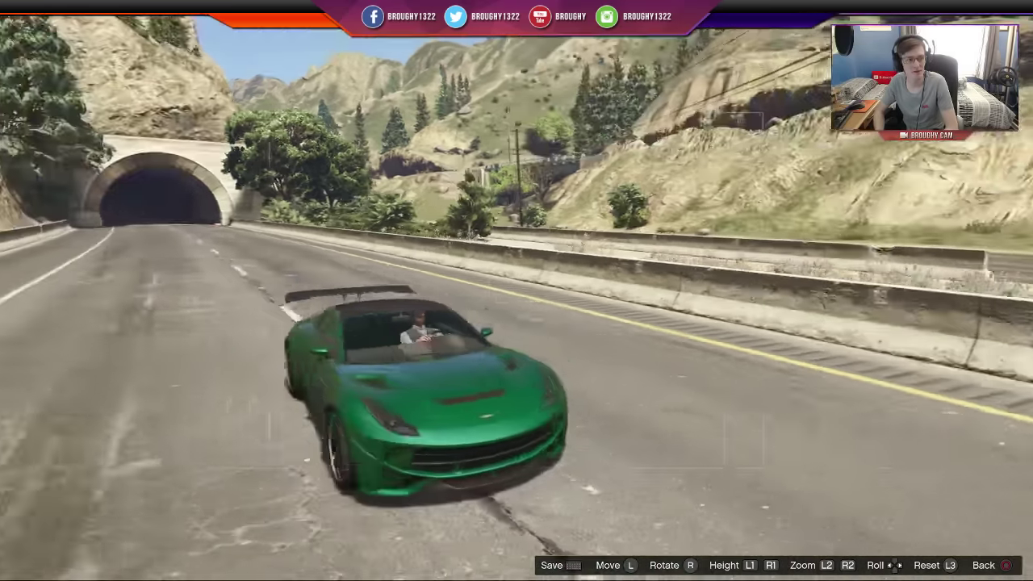
pyautogui.press('w')
pyautogui.press('d')
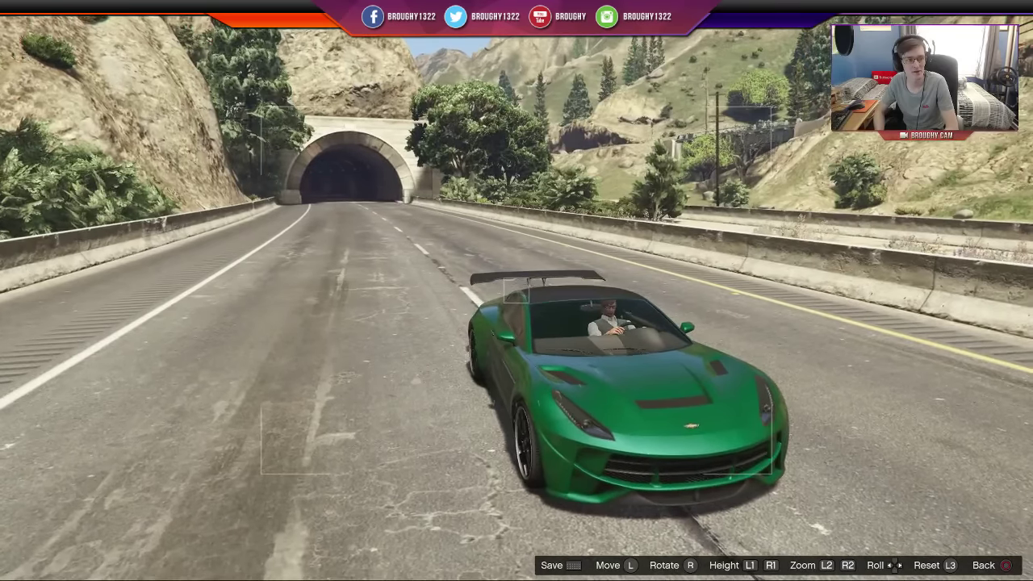
# Adjust the free camera's height, angle and distance so it looks down on the car from a raised viewpoint
pyautogui.press('e')
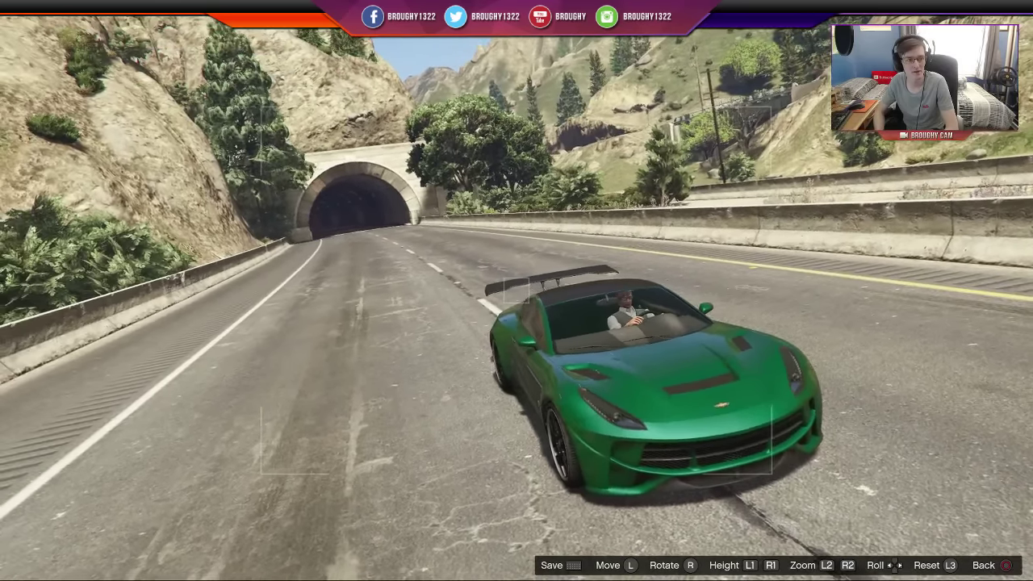
pyautogui.press('s')
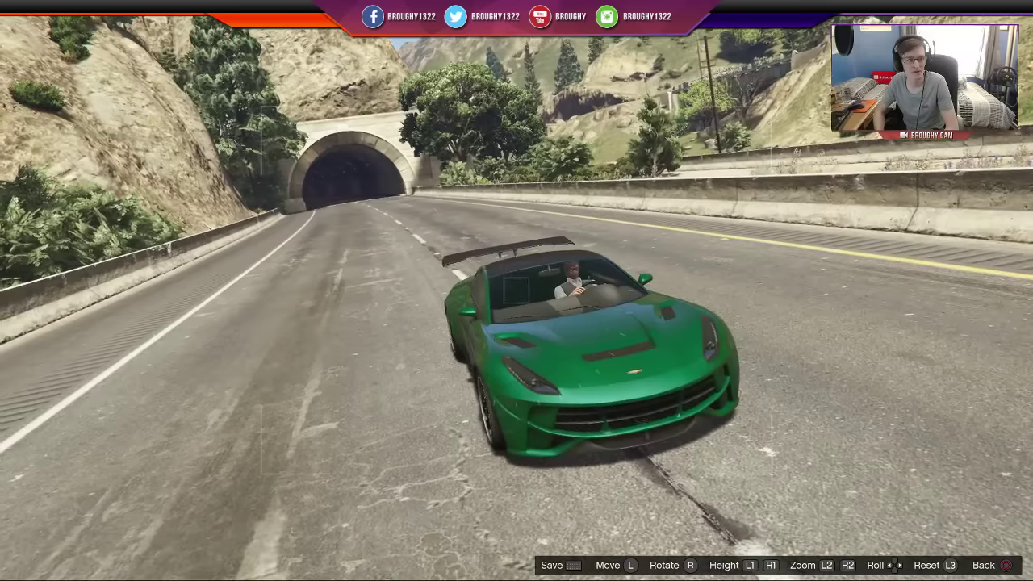
pyautogui.press('w')
pyautogui.press('q')
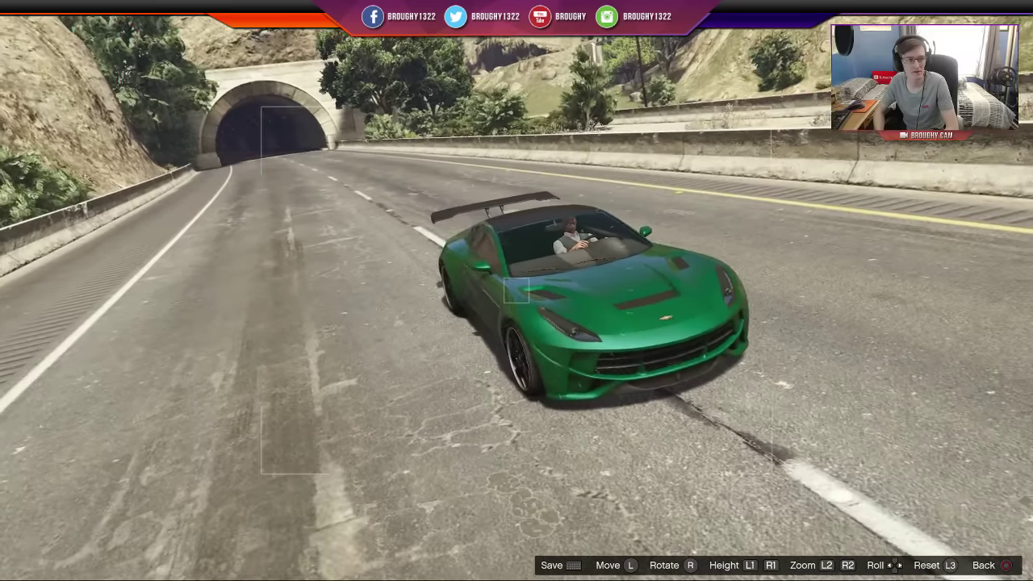
pyautogui.press('w')
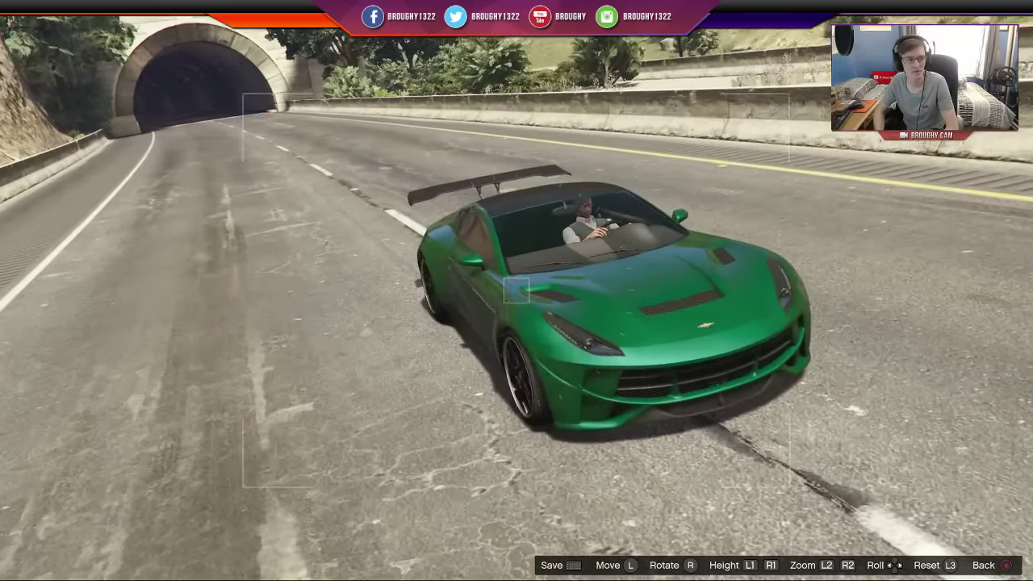
pyautogui.press('e')
pyautogui.press('q')
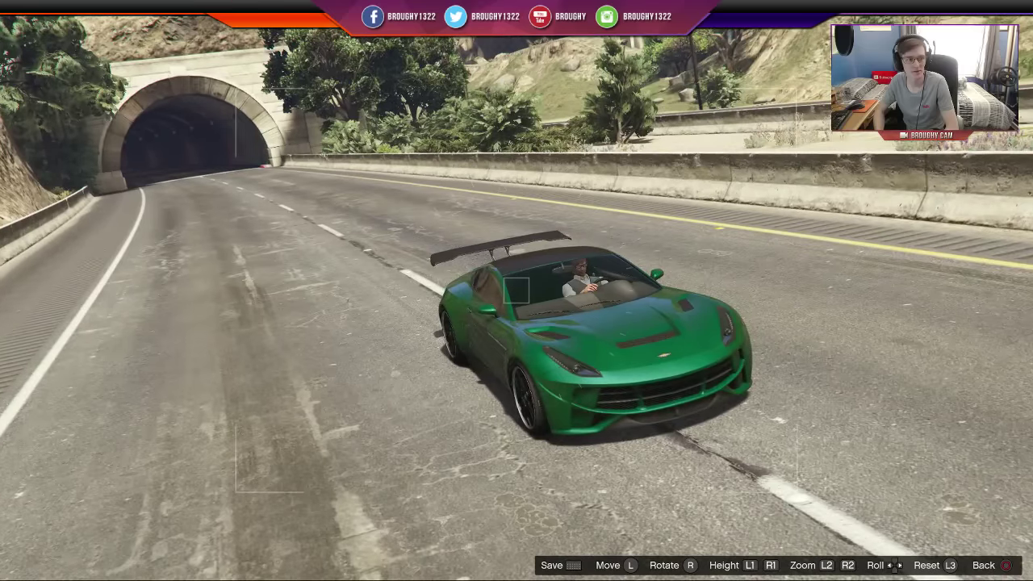
# Pull the free camera back and fine-tune its framing to include the car, the tunnel and the hillsides
pyautogui.press('s')
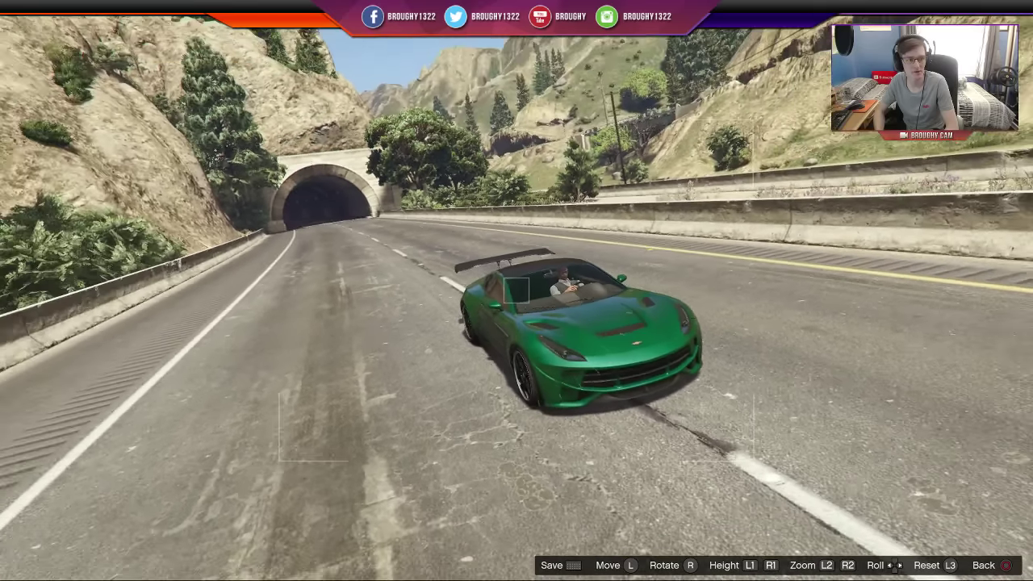
pyautogui.press('a')
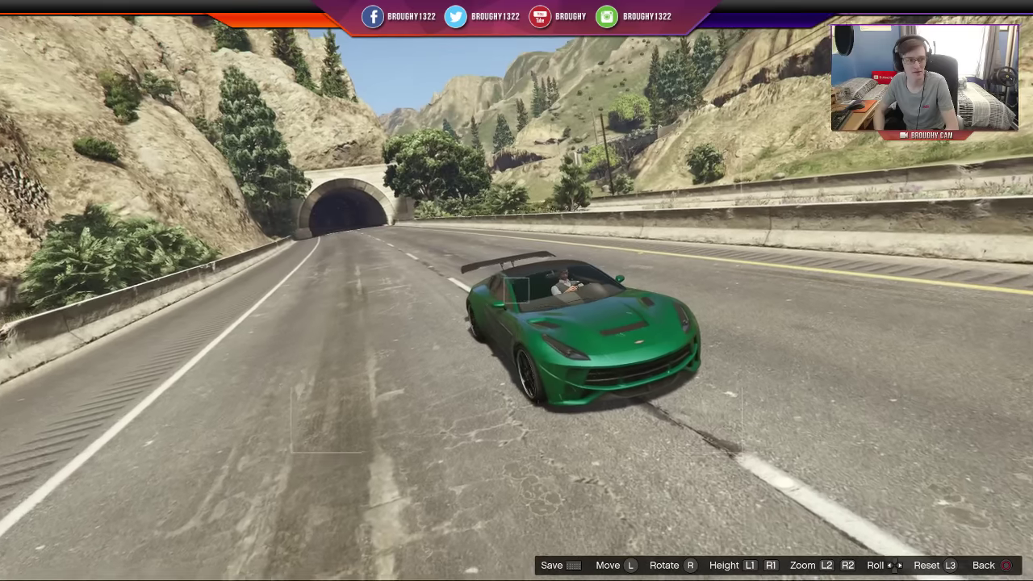
pyautogui.press('d')
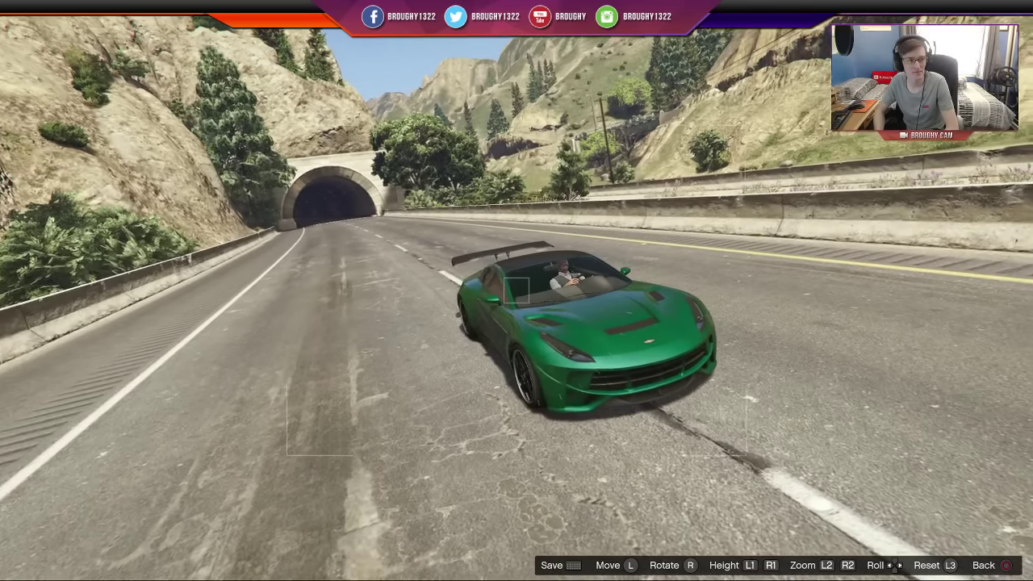
pyautogui.press('q')
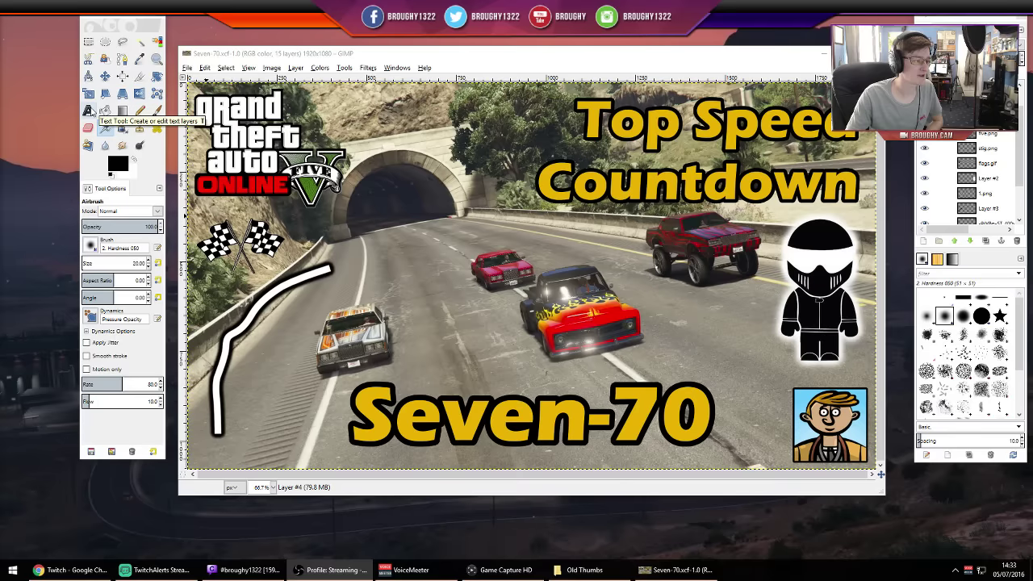
# Switch to GIMP and delete the black outline layer behind the Seven-70 text
pyautogui.click(88, 110)
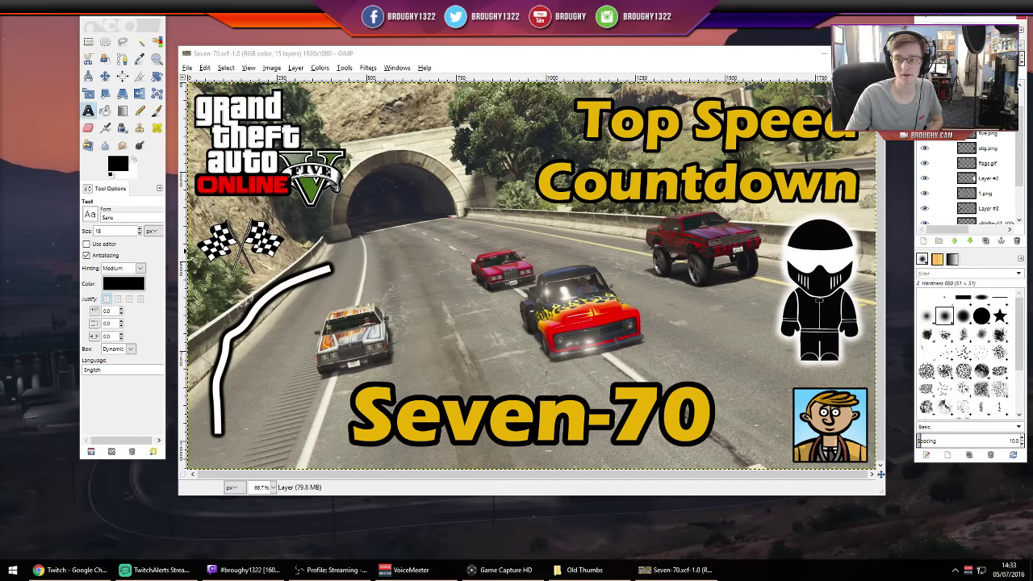
pyautogui.scroll(2, 968, 178)
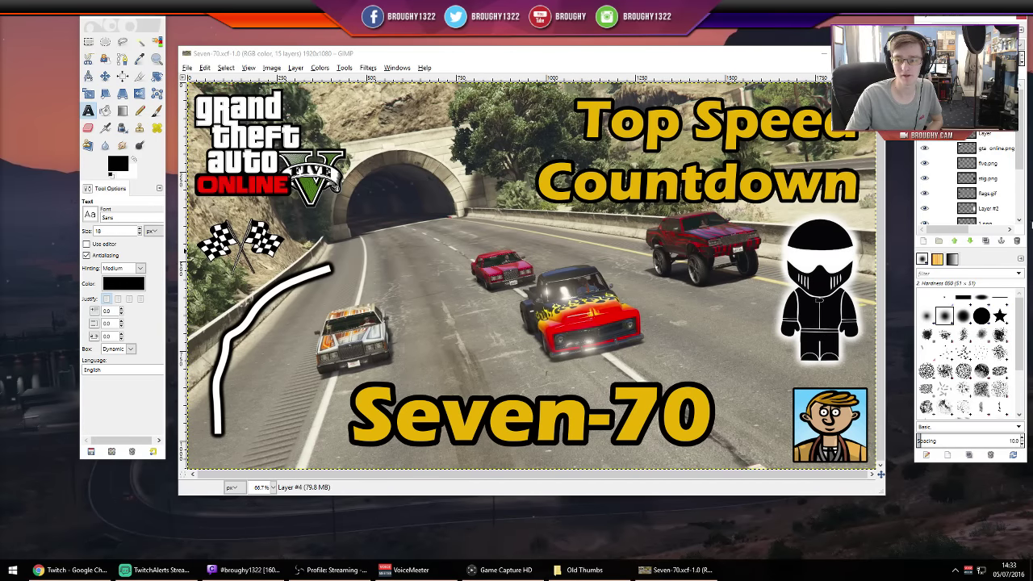
pyautogui.click(1018, 241)
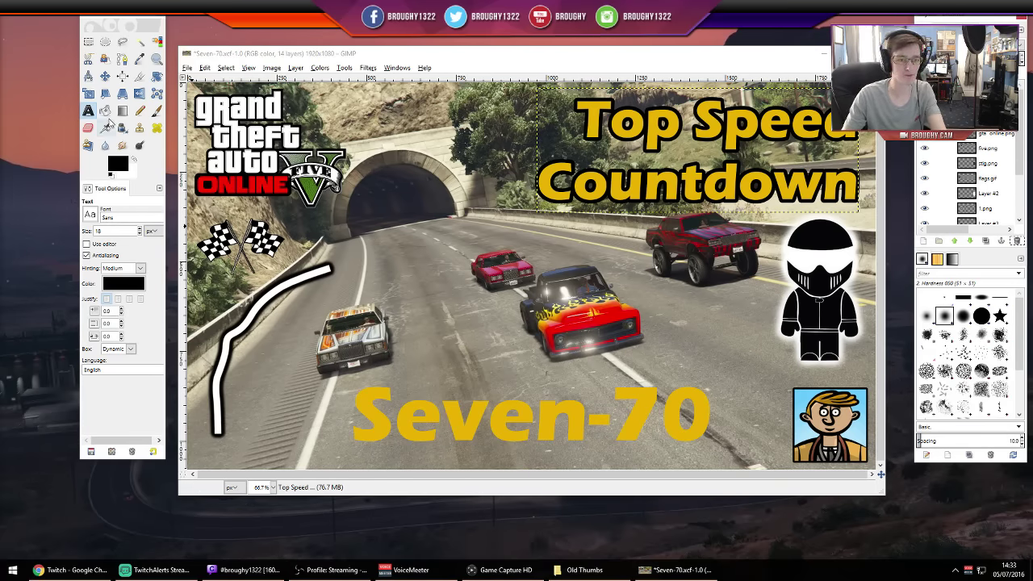
# Create a path from the Seven-70 text and turn it into a selection on a new layer
pyautogui.click(90, 109)
pyautogui.click(393, 416)
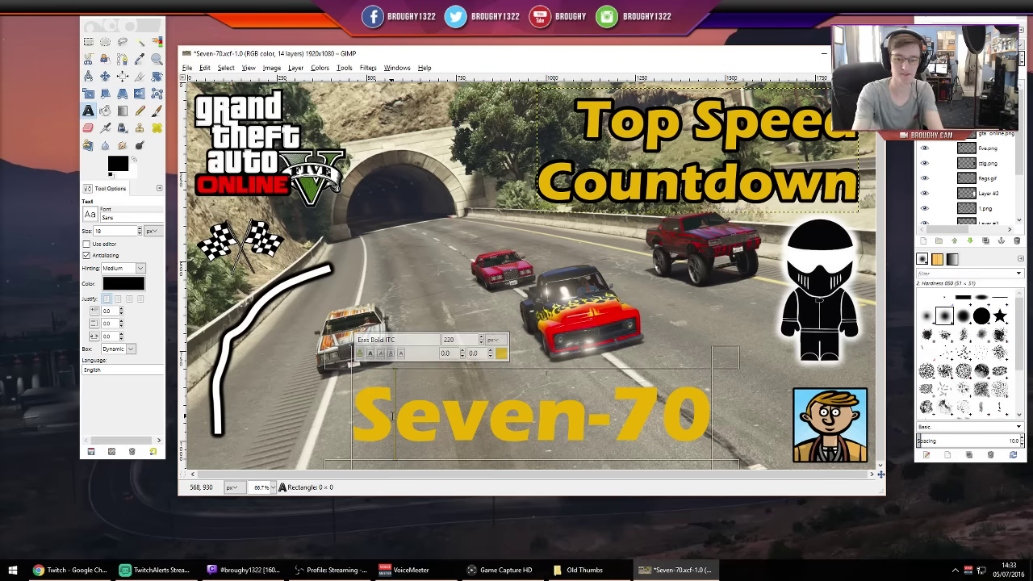
pyautogui.rightClick(393, 417)
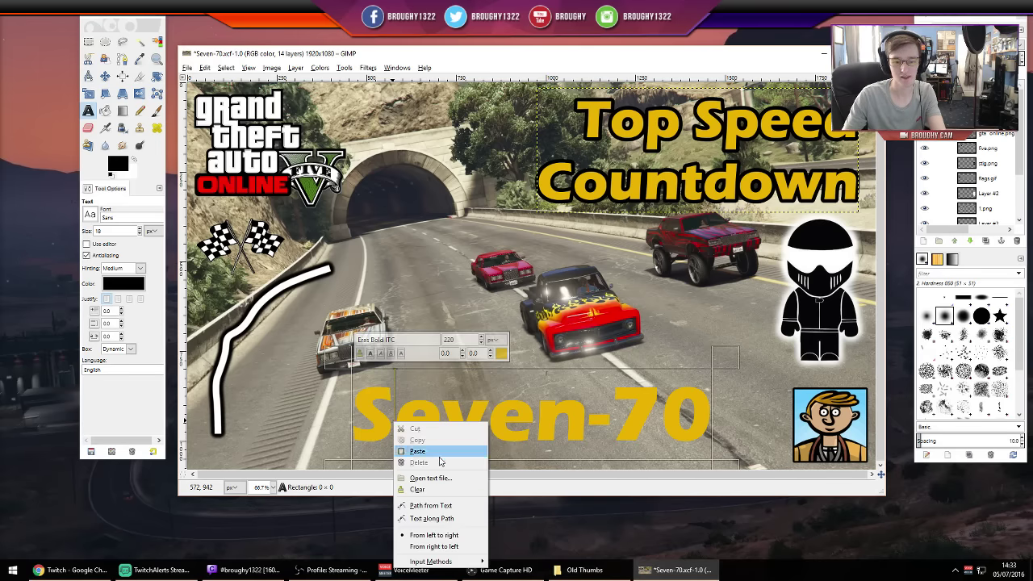
pyautogui.click(411, 503)
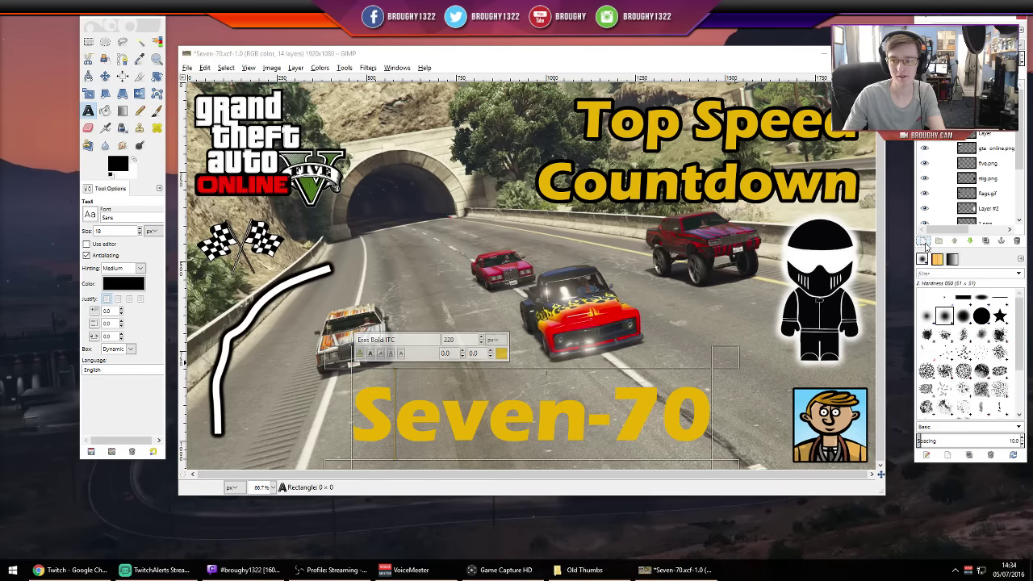
# Grow the Seven-70 text selection by 15 px and fill it with black on the new layer
pyautogui.rightClick(606, 242)
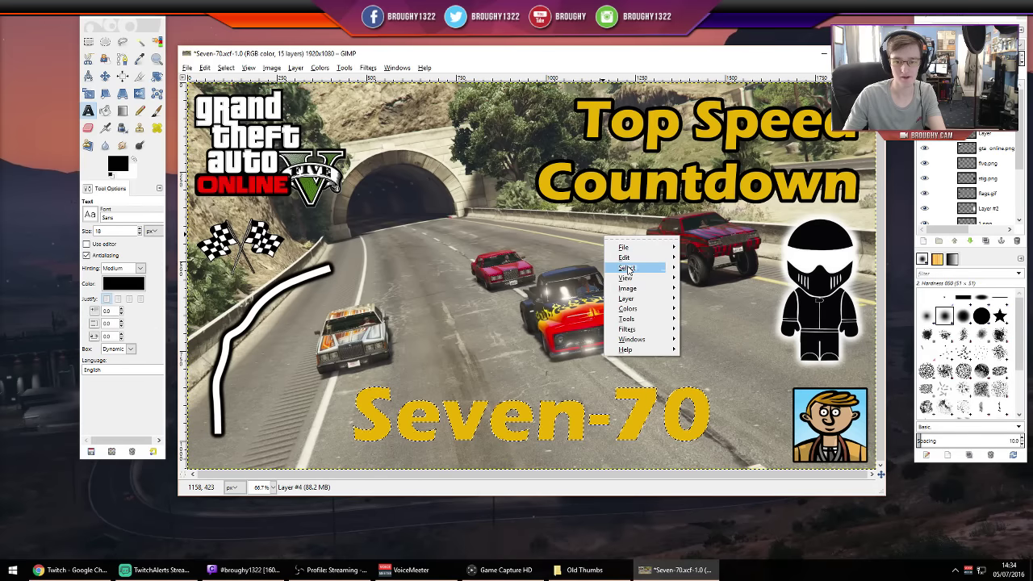
pyautogui.moveTo(627, 267)
pyautogui.click(705, 400)
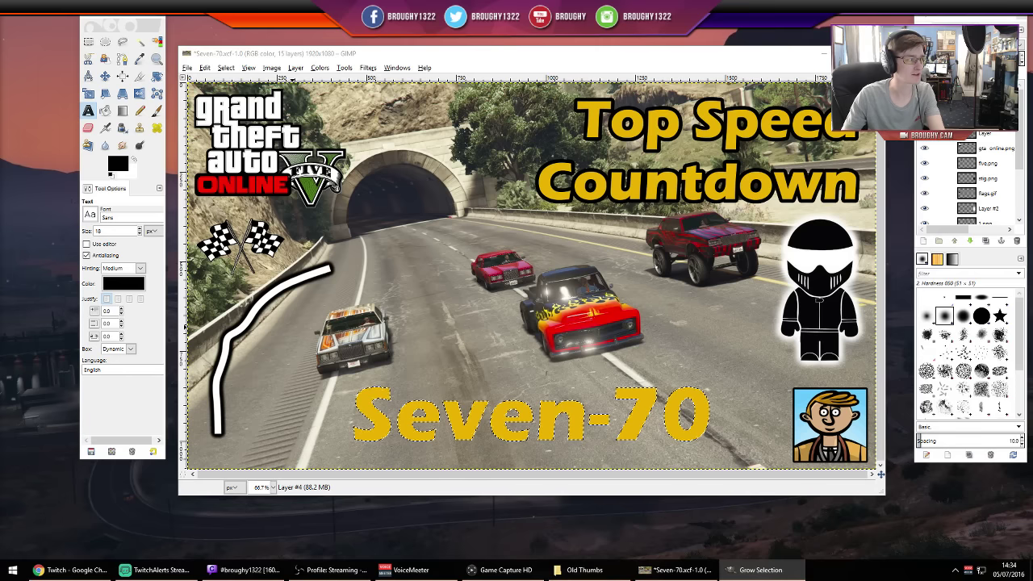
pyautogui.moveTo(446, 95); pyautogui.dragTo(464, 57)
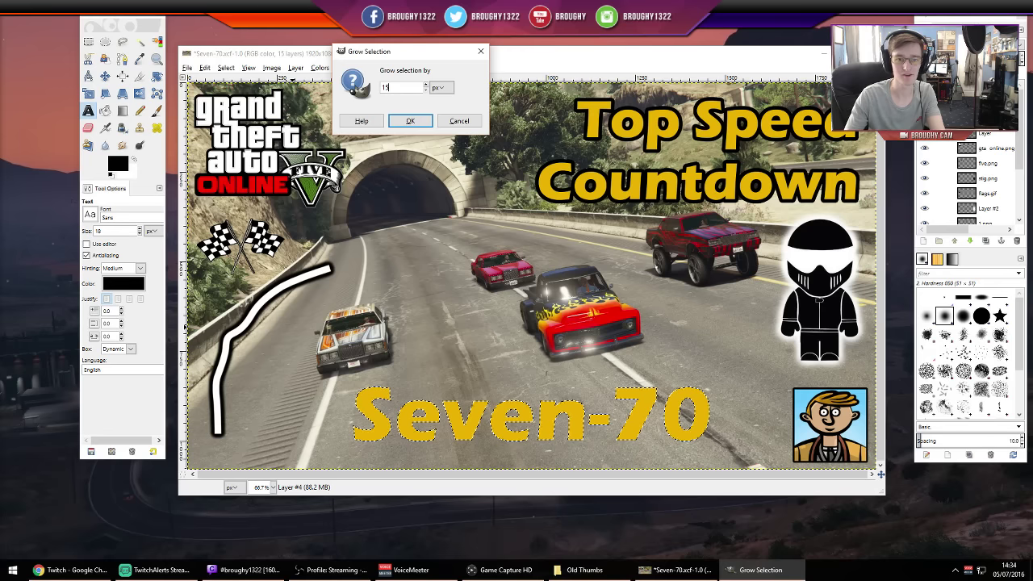
pyautogui.click(410, 120)
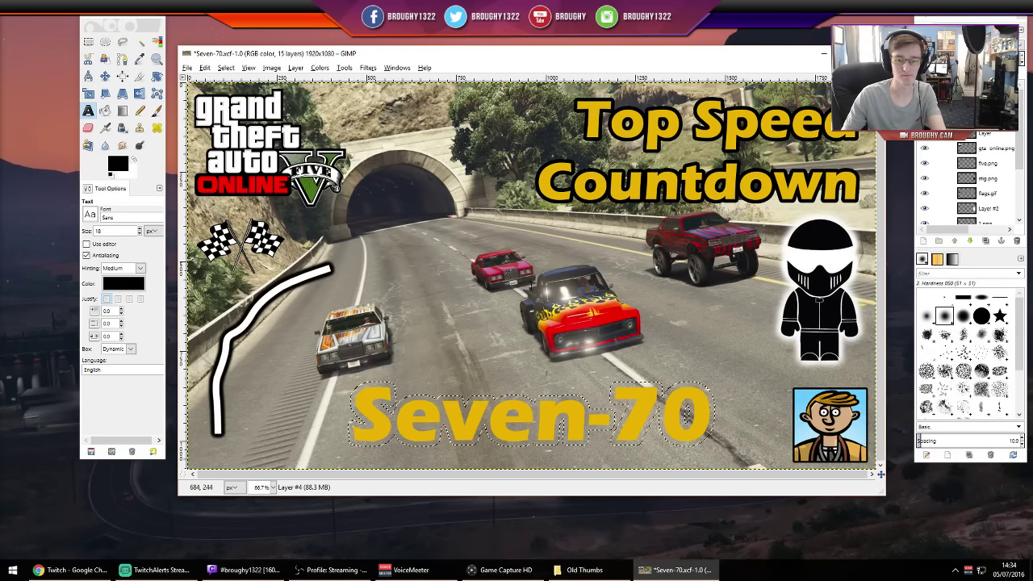
pyautogui.hotkey('shift', 'b')
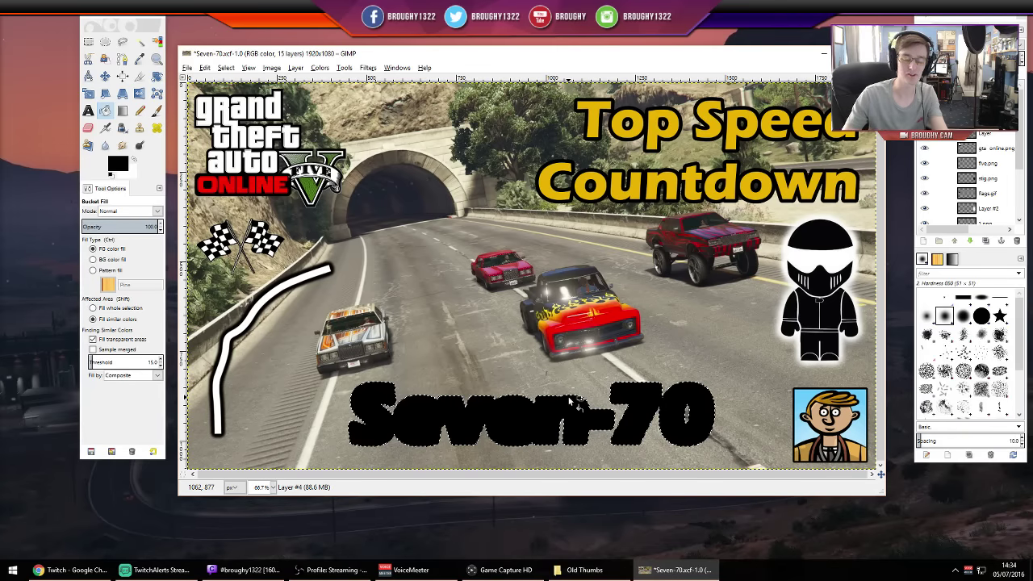
# Move the black outline layer behind the Seven-70 text and clear the selection
pyautogui.moveTo(968, 121); pyautogui.dragTo(968, 153)
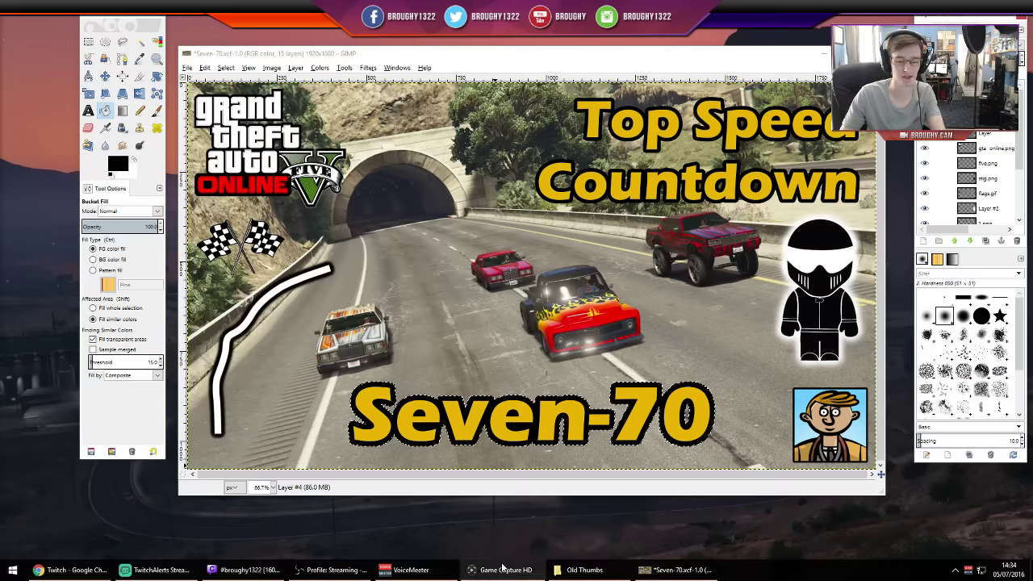
pyautogui.moveTo(502, 568)
pyautogui.rightClick(514, 361)
pyautogui.moveTo(537, 388)
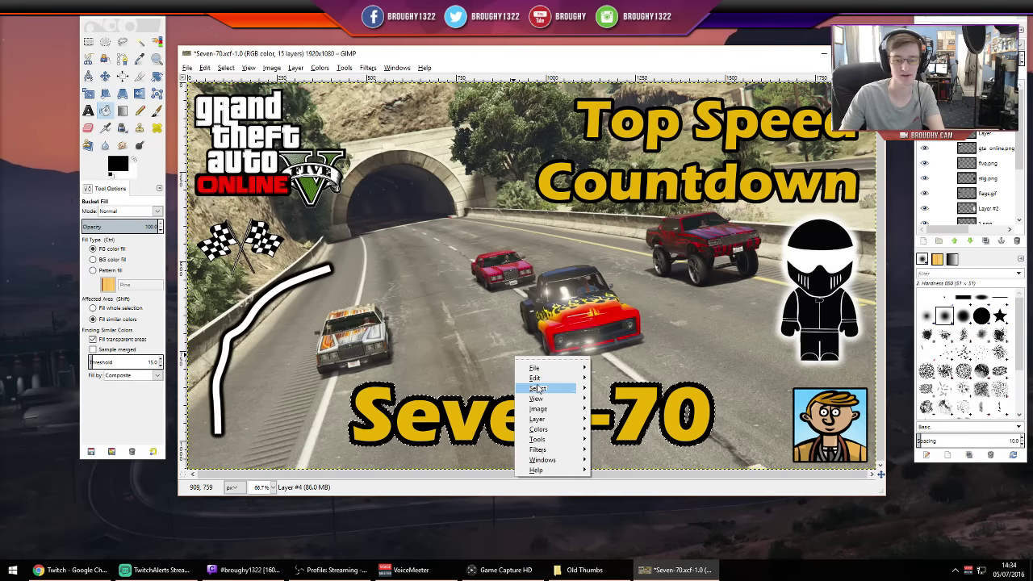
pyautogui.click(614, 388)
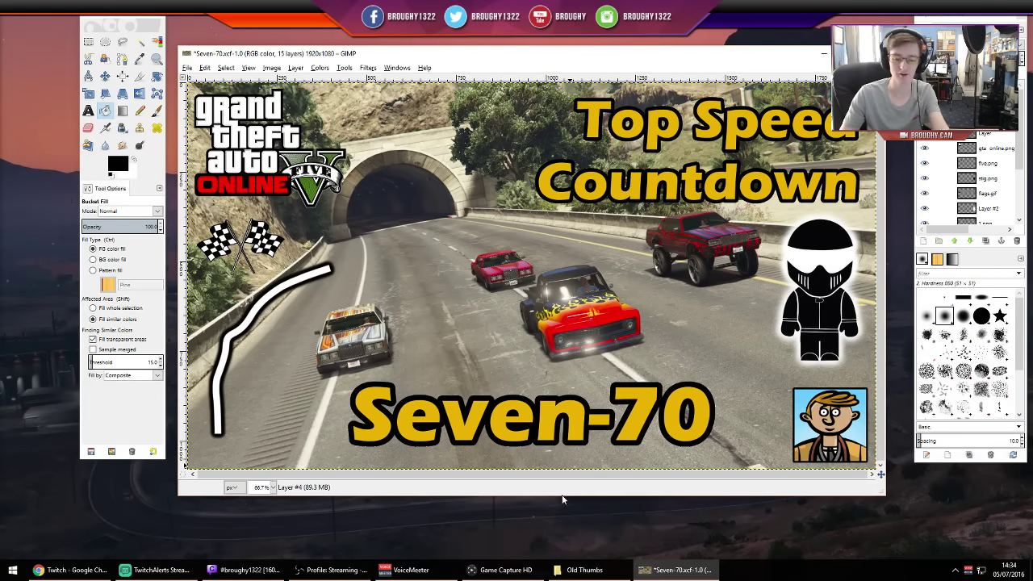
# Capture a screenshot of the car shot in Game Capture HD and add it in GIMP as a layer behind the thumbnail graphics
pyautogui.click(496, 572)
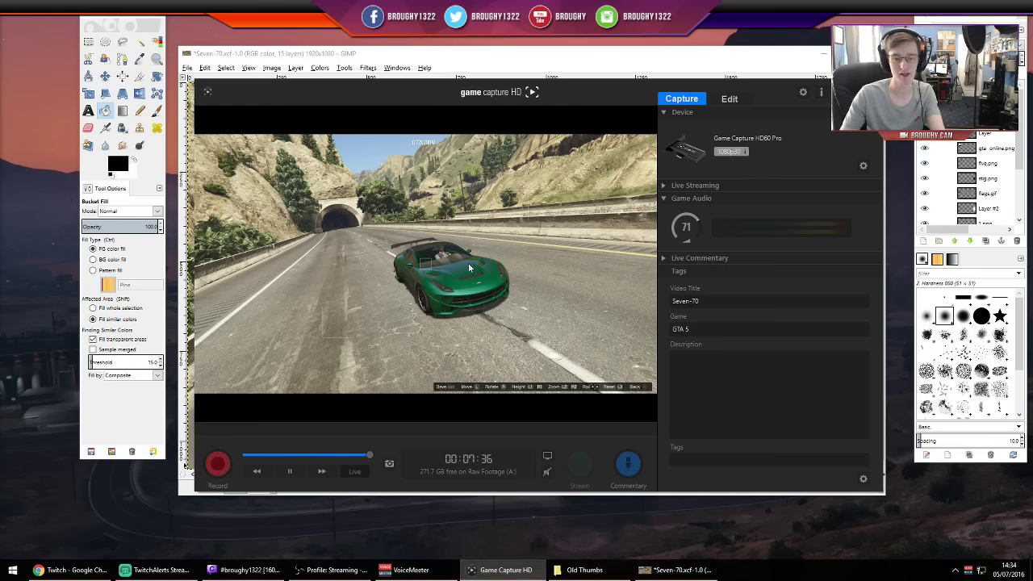
pyautogui.click(391, 467)
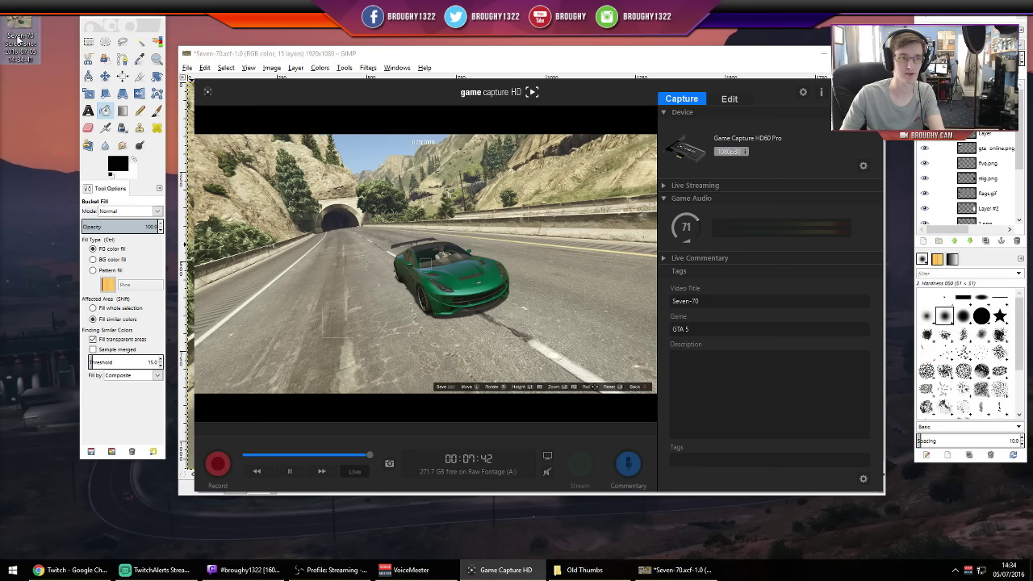
pyautogui.moveTo(984, 196)
pyautogui.mouseDown()
pyautogui.moveTo(995, 221)
pyautogui.moveTo(990, 200)
pyautogui.mouseUp()
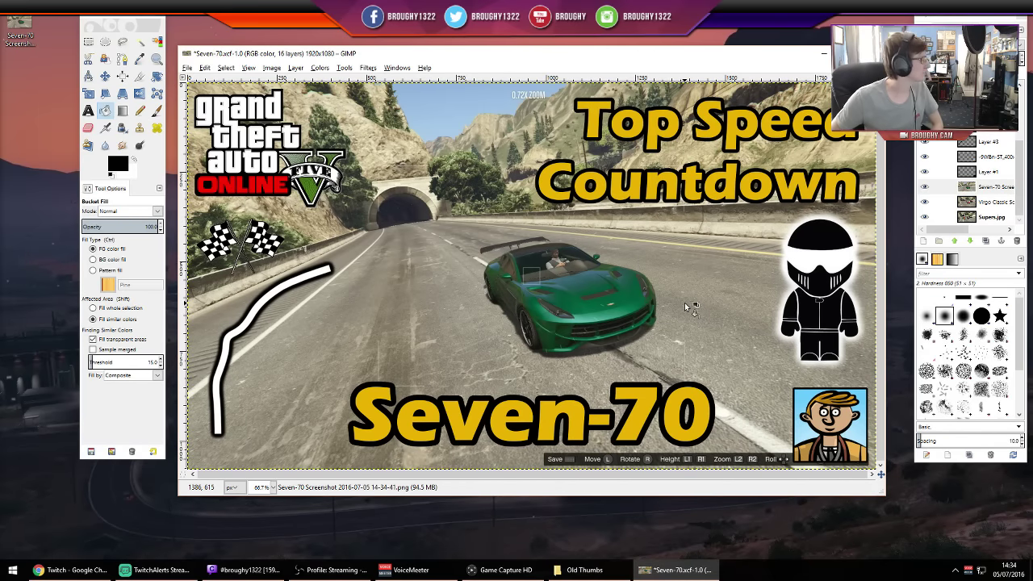
# Capture a second screenshot of the reframed car in Game Capture HD and add it in GIMP above the first screenshot's layer
pyautogui.click(525, 570)
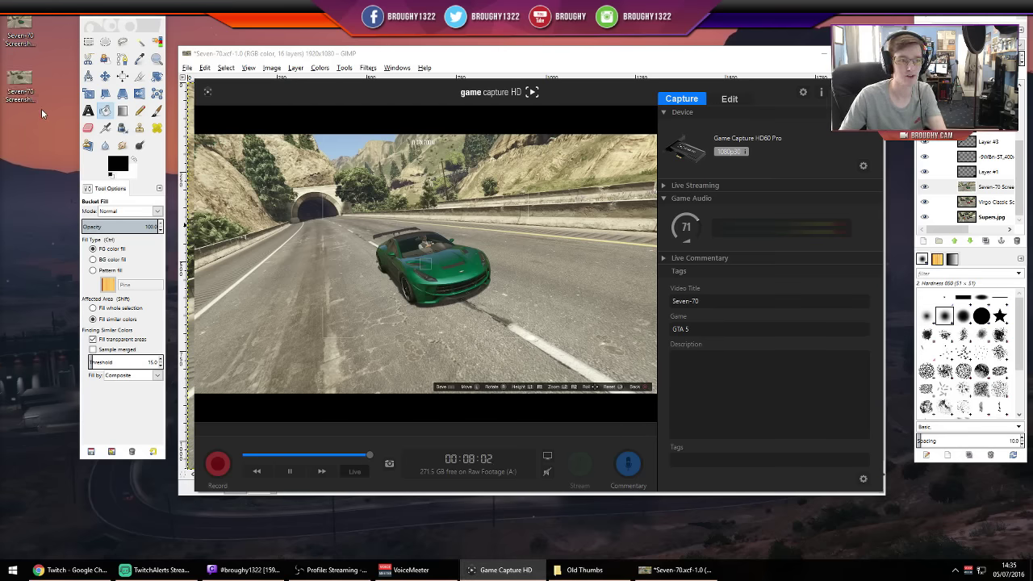
pyautogui.moveTo(858, 188); pyautogui.dragTo(997, 187)
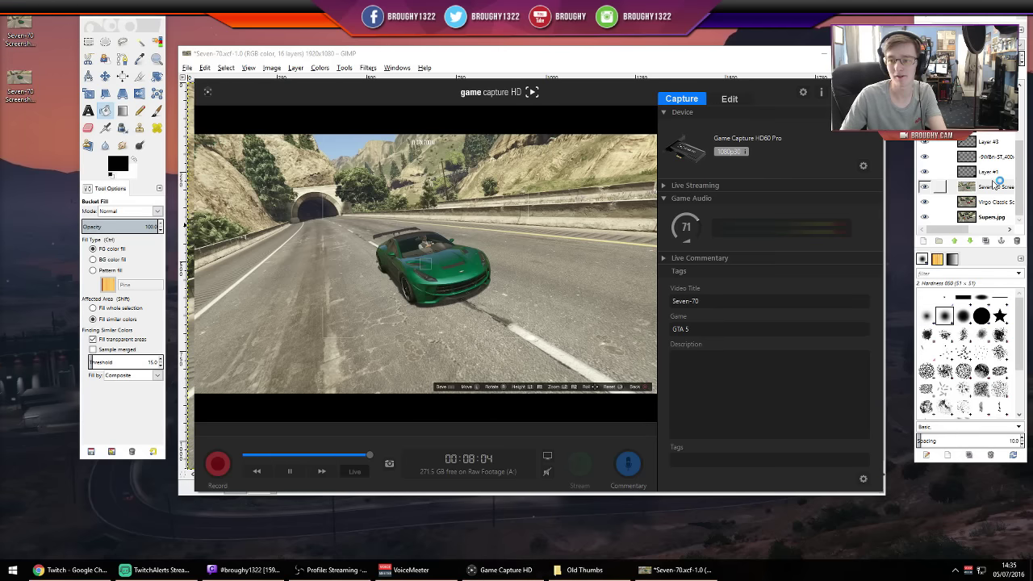
pyautogui.click(702, 61)
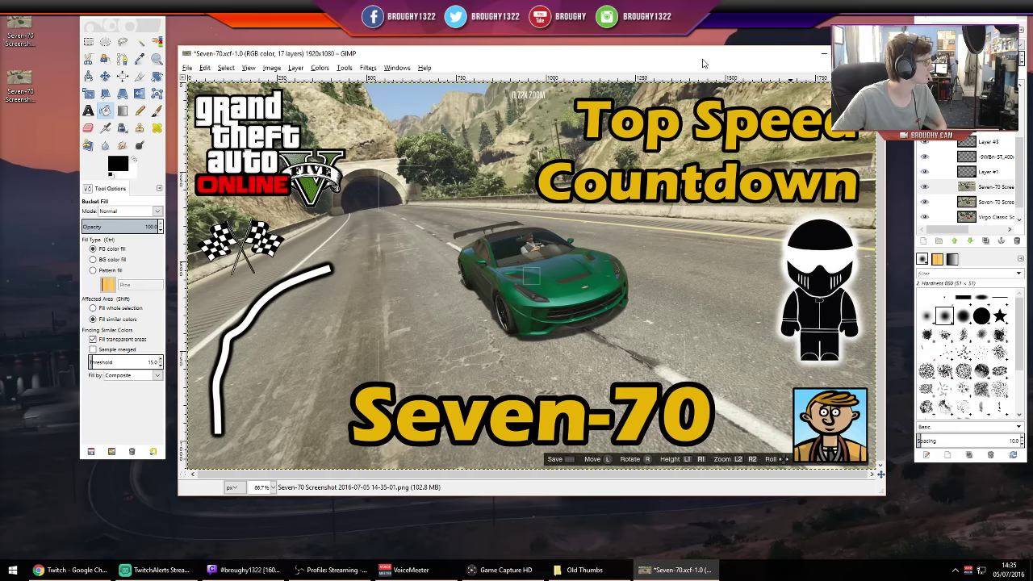
# Capture a third screenshot of the car shot in Game Capture HD and add it in GIMP above the second screenshot's layer
pyautogui.click(506, 568)
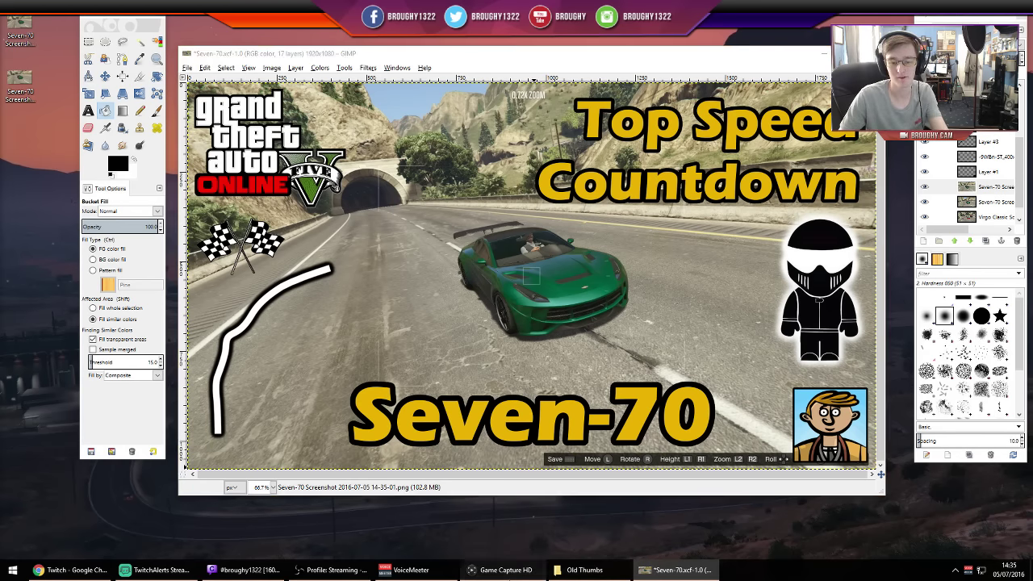
pyautogui.click(388, 463)
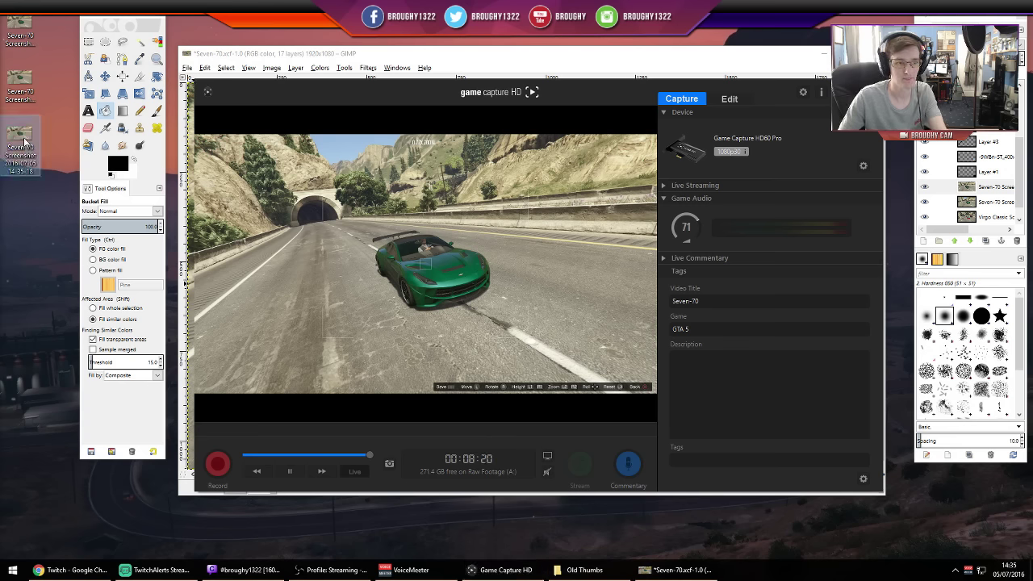
pyautogui.moveTo(563, 166); pyautogui.dragTo(968, 186)
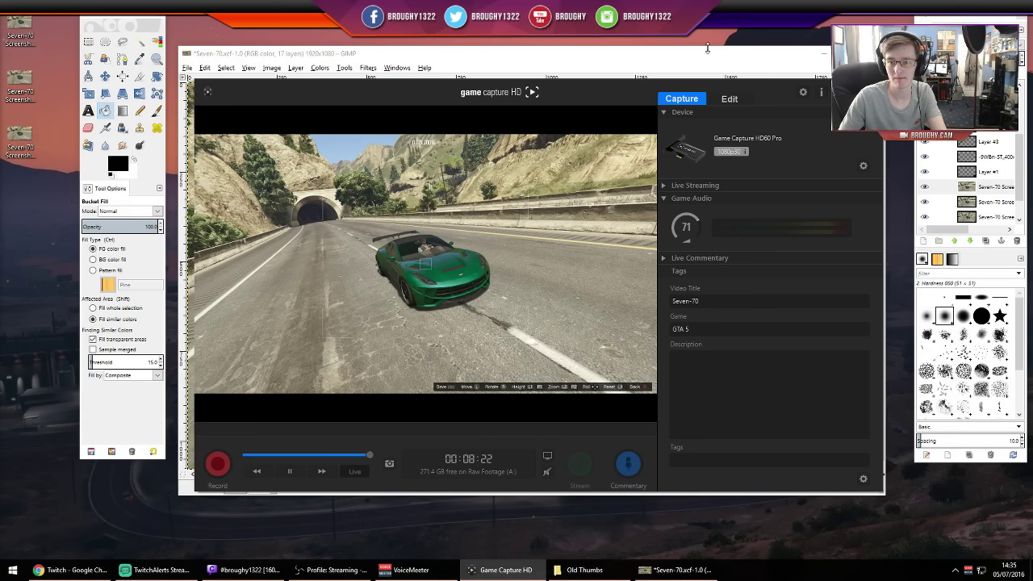
pyautogui.click(687, 61)
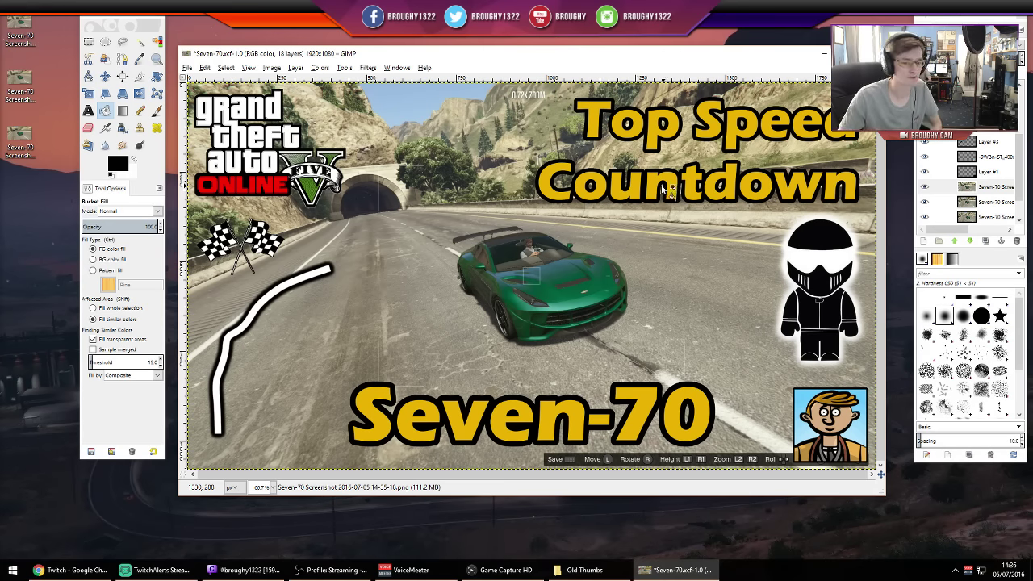
# Capture a fourth screenshot in Game Capture HD without the on-screen controls and add it in GIMP above the third screenshot's layer
pyautogui.click(504, 570)
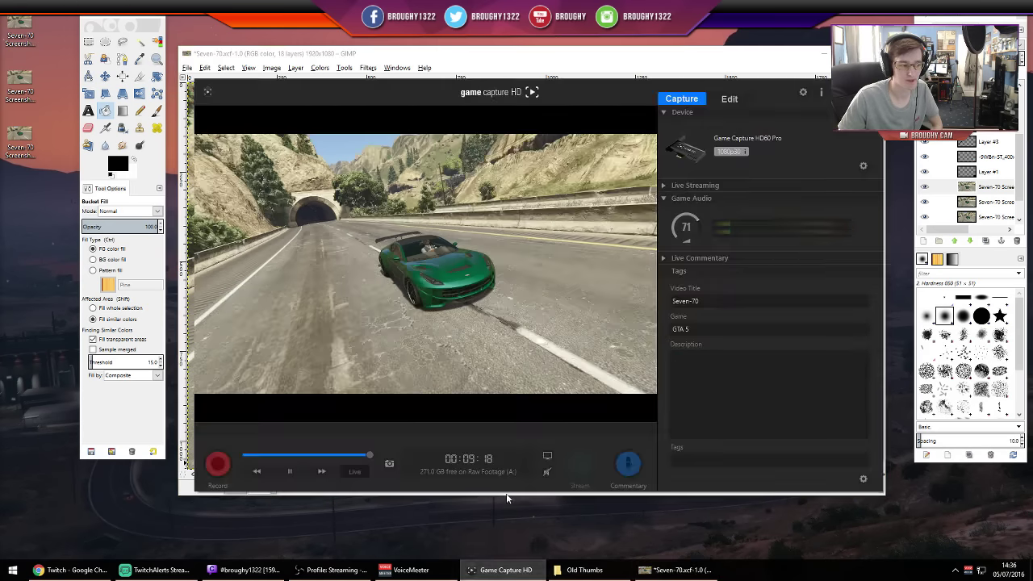
pyautogui.click(389, 466)
pyautogui.click(20, 197)
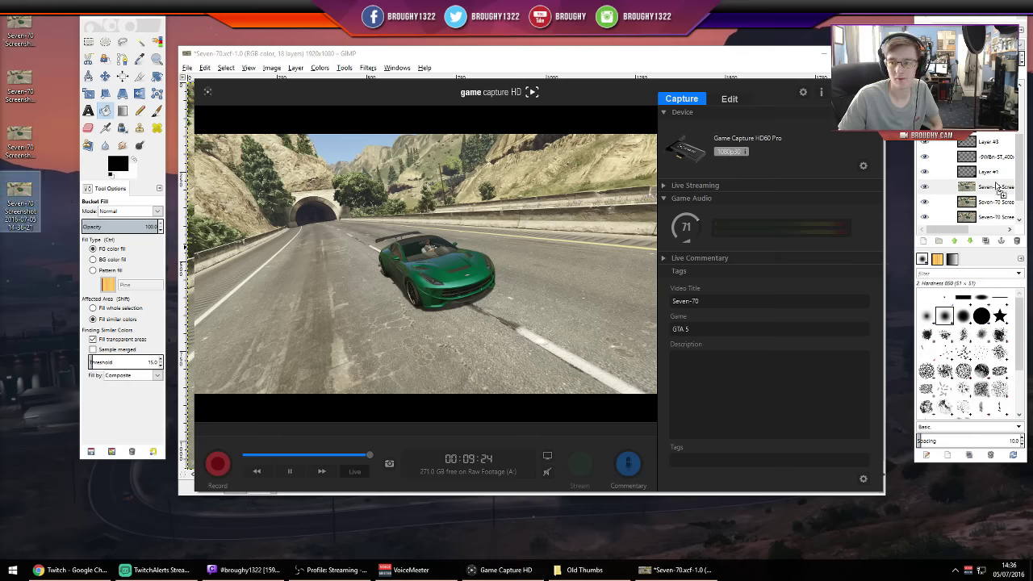
pyautogui.moveTo(1005, 196); pyautogui.dragTo(1004, 194)
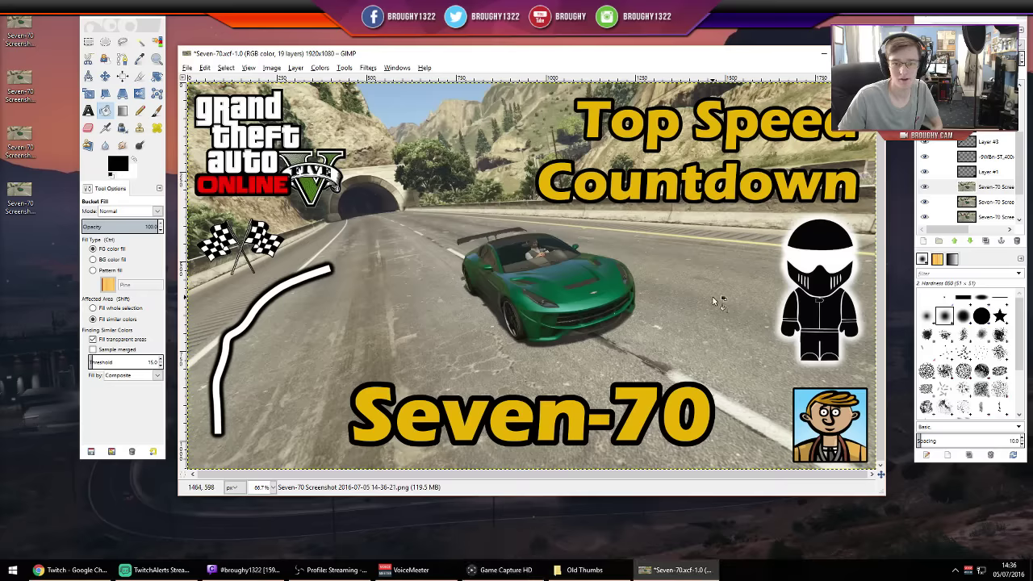
# Export the finished thumbnail over 21.jpg in the Old Thumbs folder at JPEG quality 100
pyautogui.keyDown('ctrl'); pyautogui.scroll(-3, 710, 281); pyautogui.keyUp('ctrl')
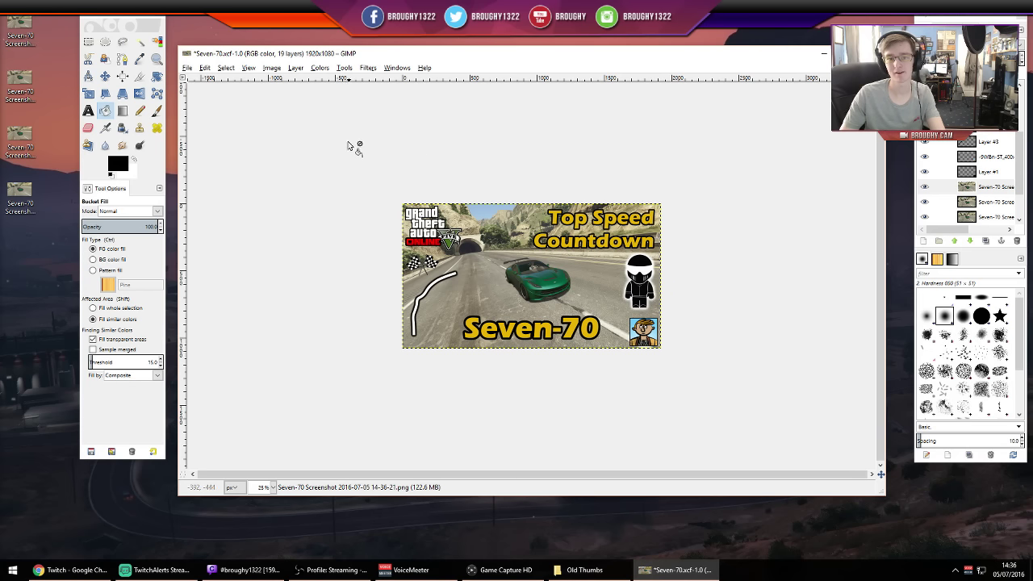
pyautogui.click(187, 68)
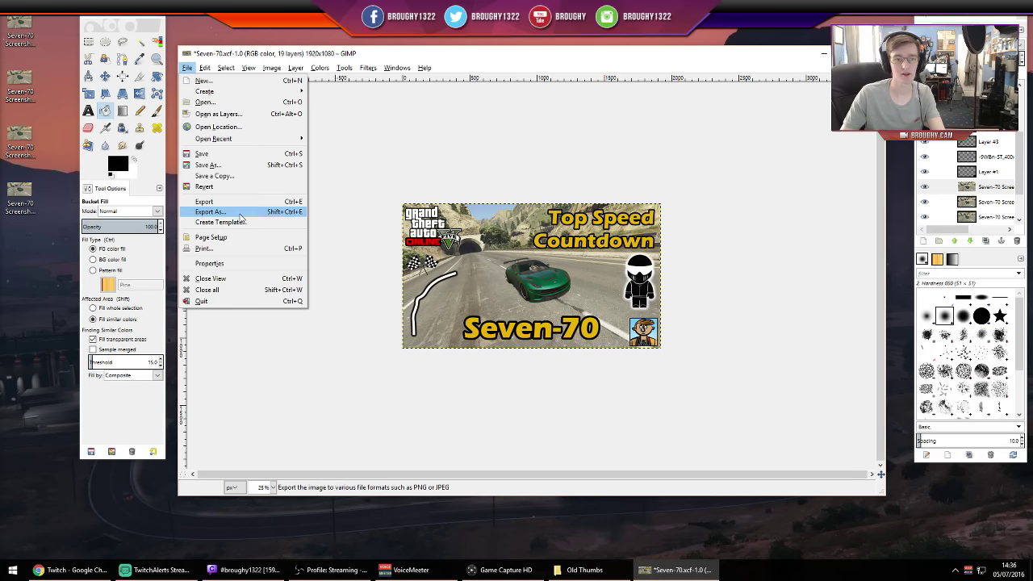
pyautogui.click(241, 211)
pyautogui.moveTo(564, 256); pyautogui.dragTo(564, 305)
pyautogui.click(296, 303)
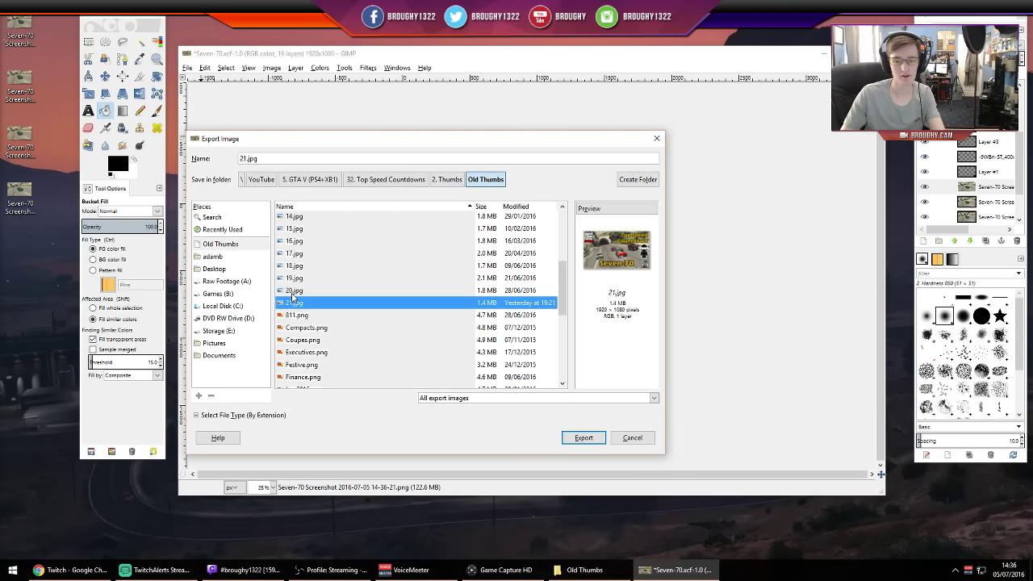
pyautogui.click(583, 437)
pyautogui.click(501, 342)
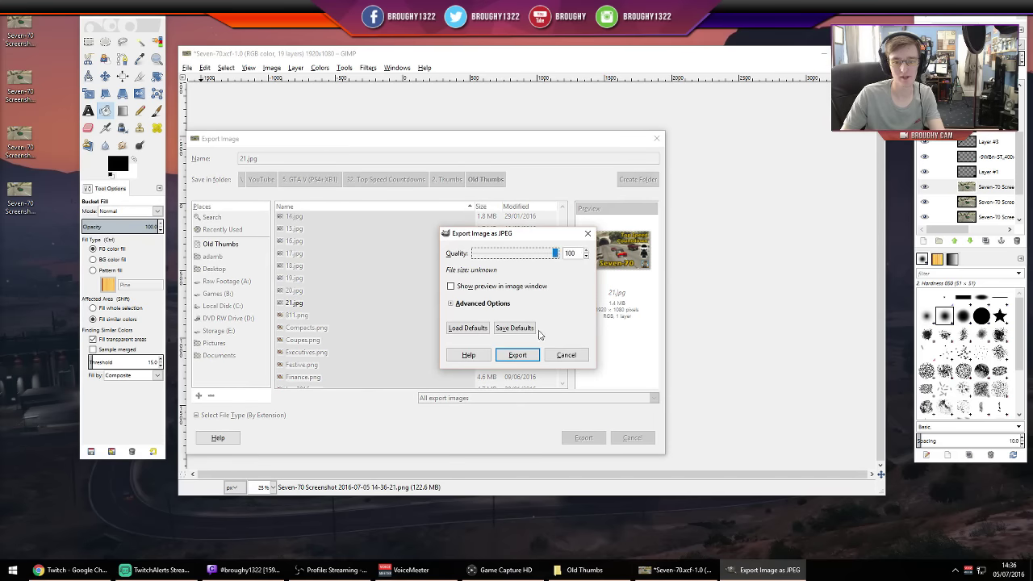
pyautogui.click(516, 356)
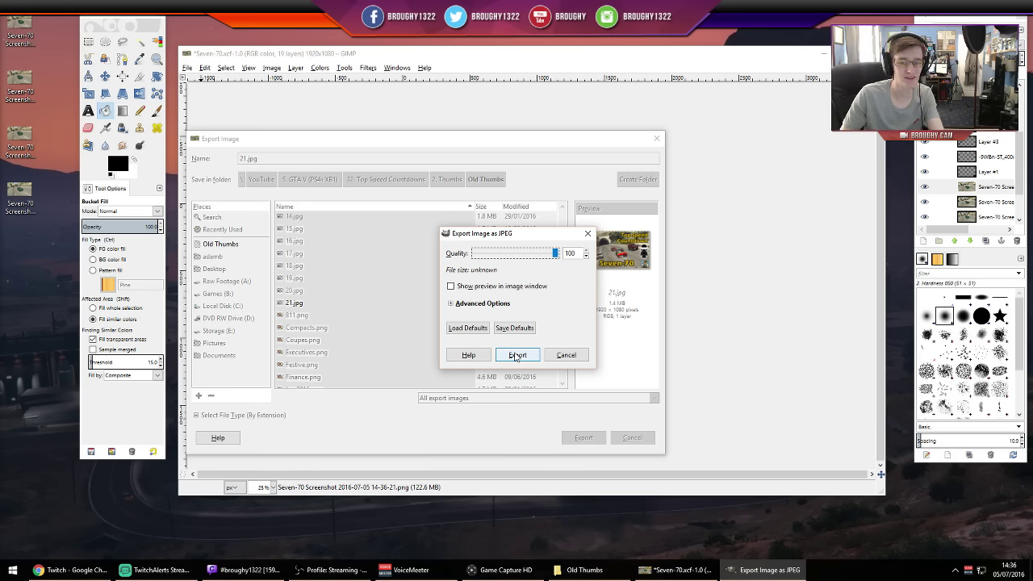
# Export the thumbnail again over 21.jpg in the Old Thumbs folder, with the JPEG quality set to 99
pyautogui.click(186, 66)
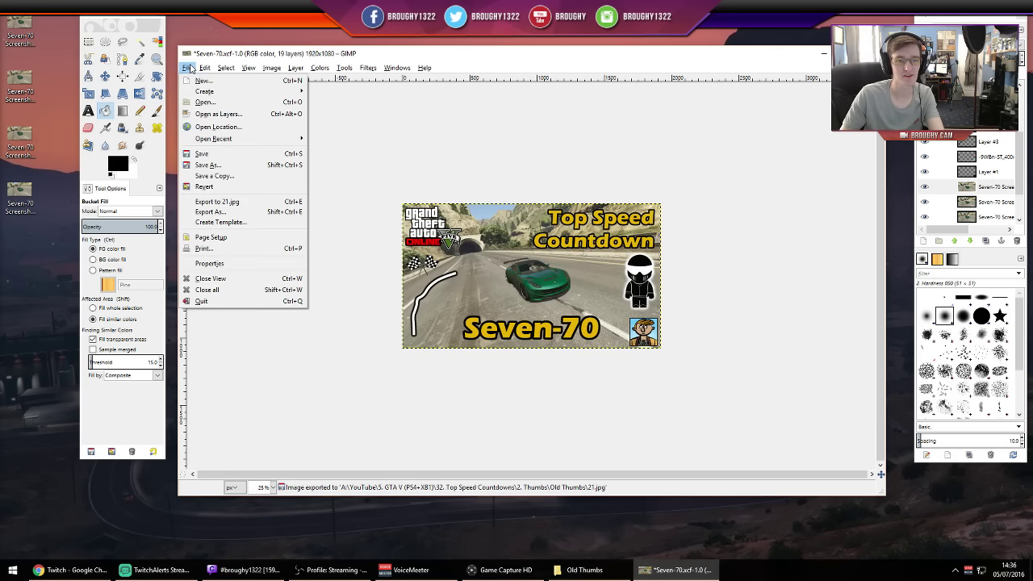
pyautogui.click(228, 211)
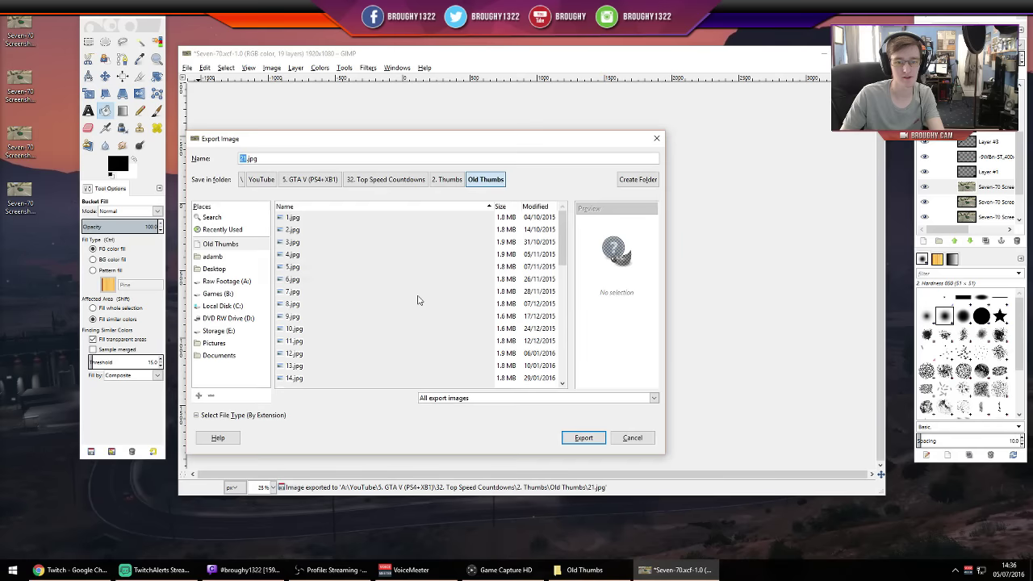
pyautogui.scroll(-2, 558, 248)
pyautogui.click(583, 437)
pyautogui.click(501, 342)
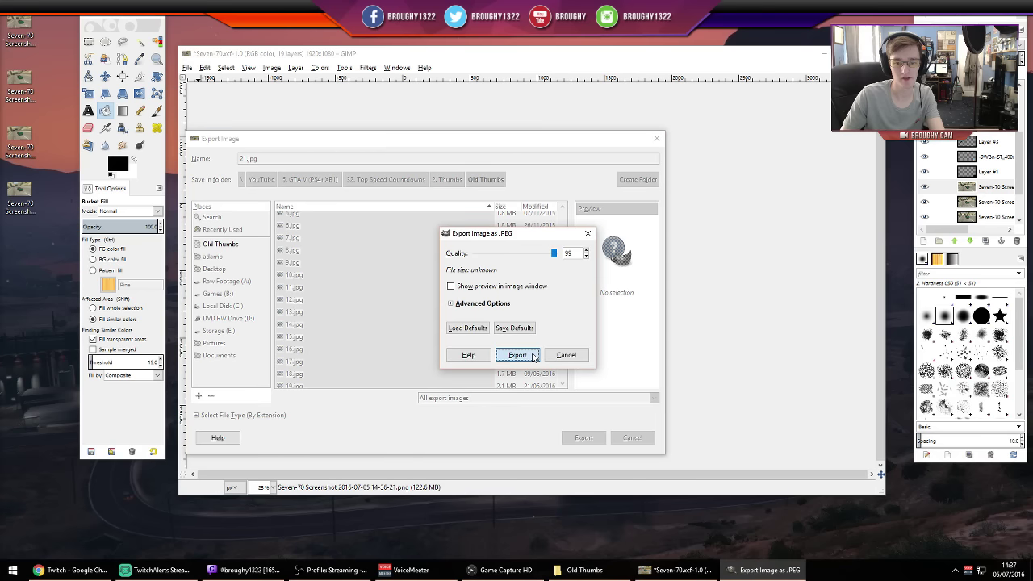
pyautogui.click(533, 355)
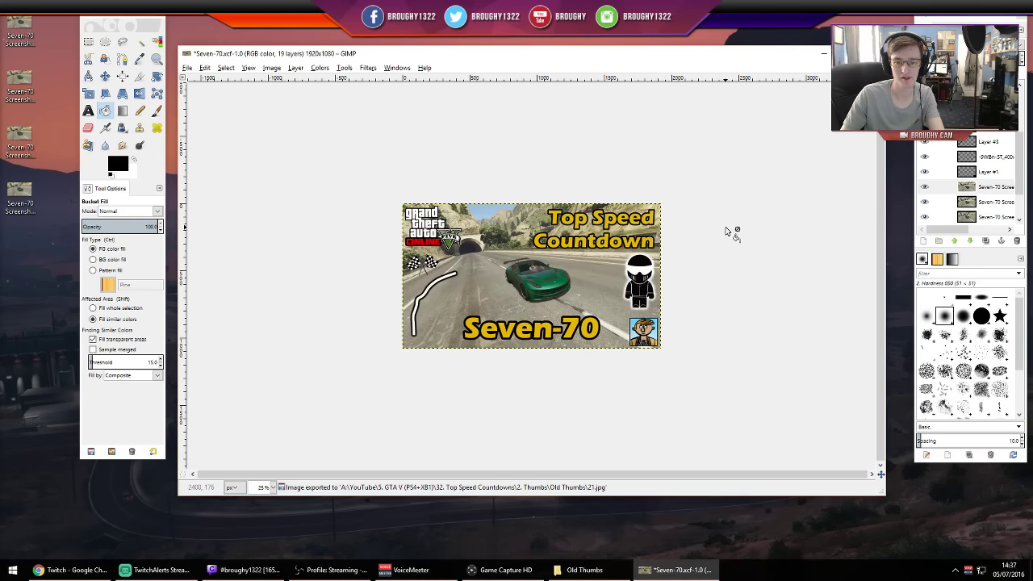
# Save and close Seven-70.xcf, and quit both Game Capture HD and GIMP
pyautogui.hotkey('ctrl', 'w')
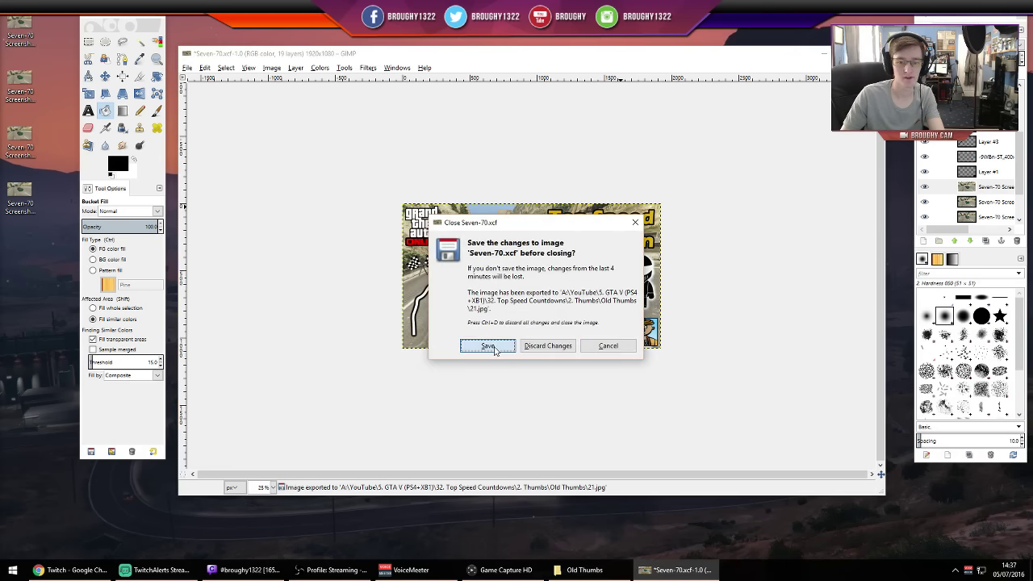
pyautogui.click(490, 348)
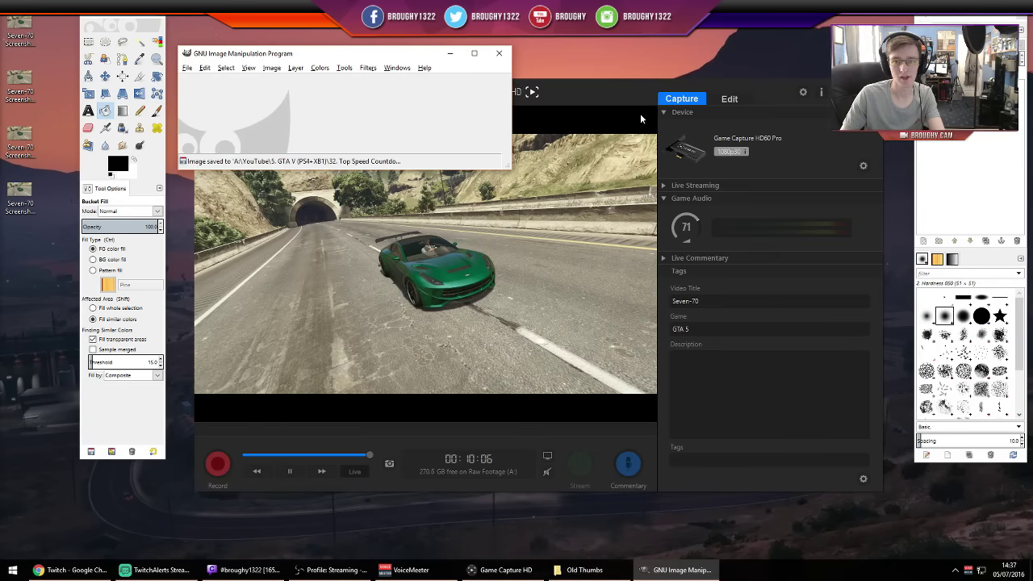
pyautogui.click(862, 91)
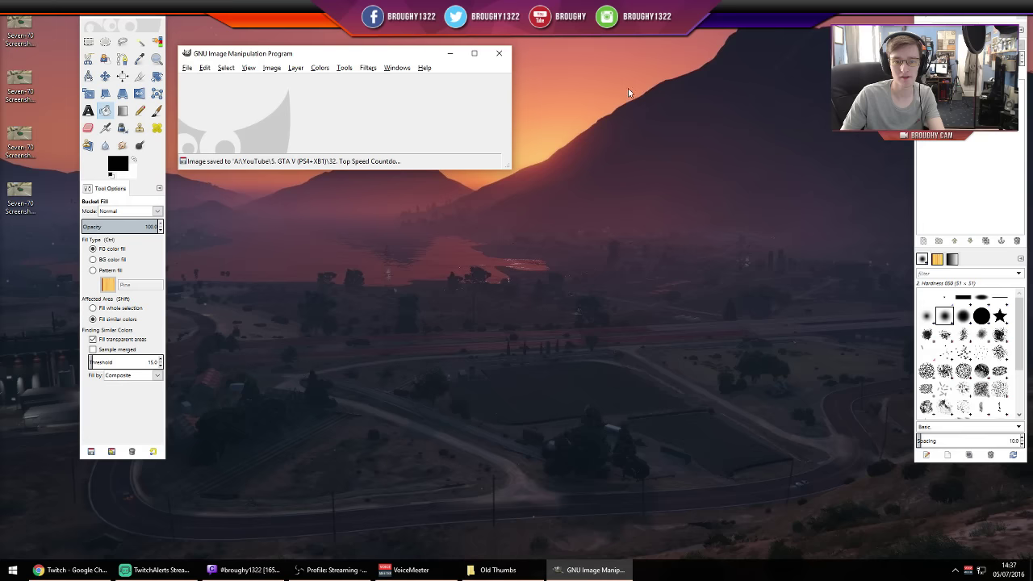
pyautogui.click(500, 54)
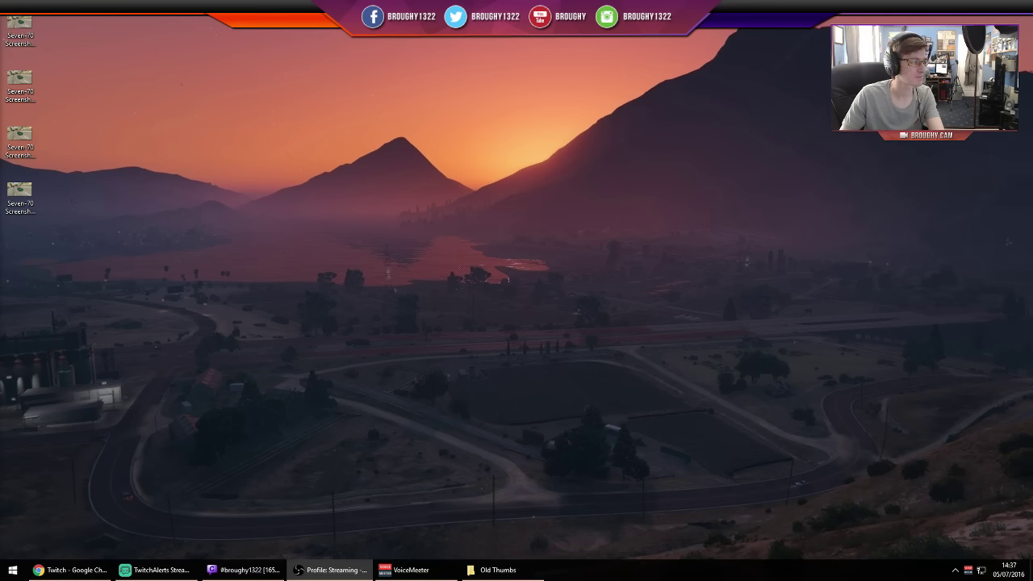
# Delete all the Seven-70 screenshot files from the desktop
pyautogui.moveTo(146, 143); pyautogui.dragTo(11, 36)
pyautogui.press('Delete')
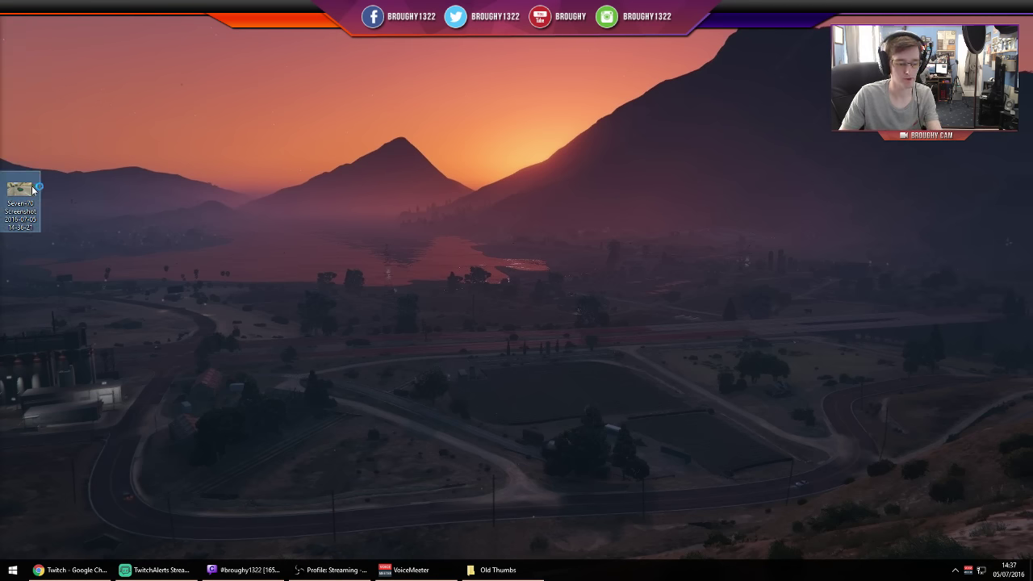
pyautogui.press('Delete')
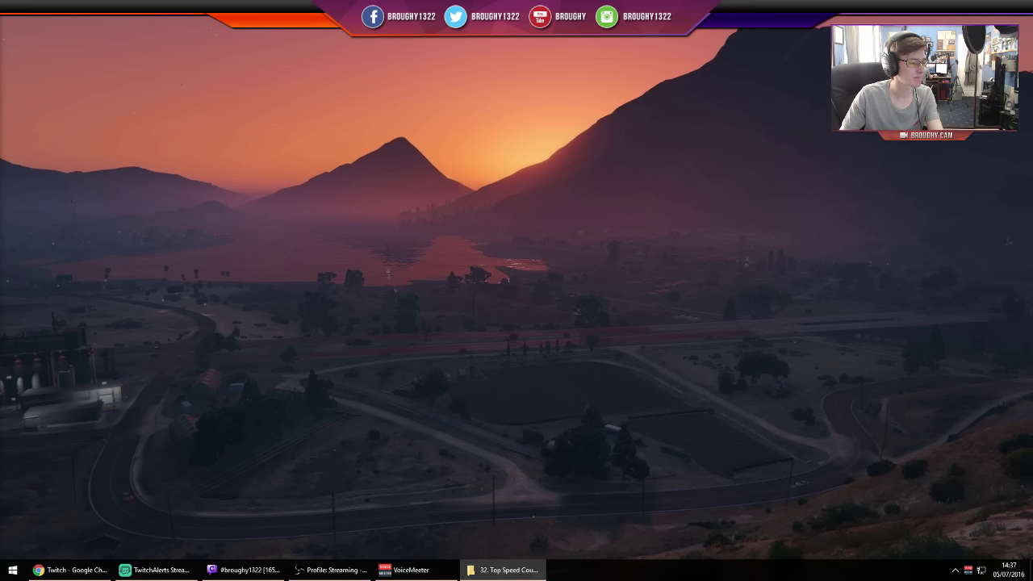
# Export the Seven-70 recording as an MP4 file from the Game Capture HD library and close the program
pyautogui.hotkey('alt', 'Tab')
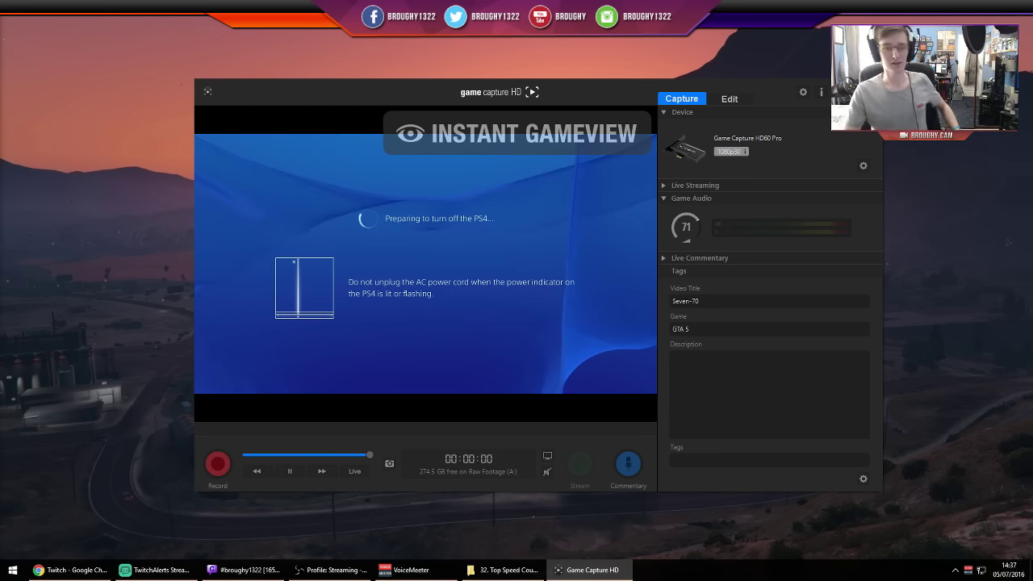
pyautogui.click(740, 99)
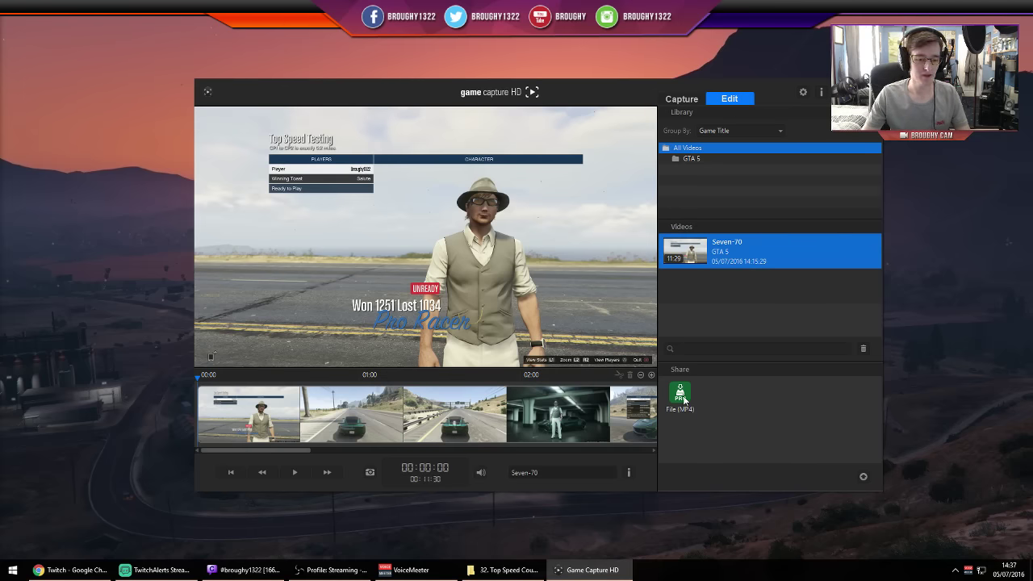
pyautogui.click(683, 395)
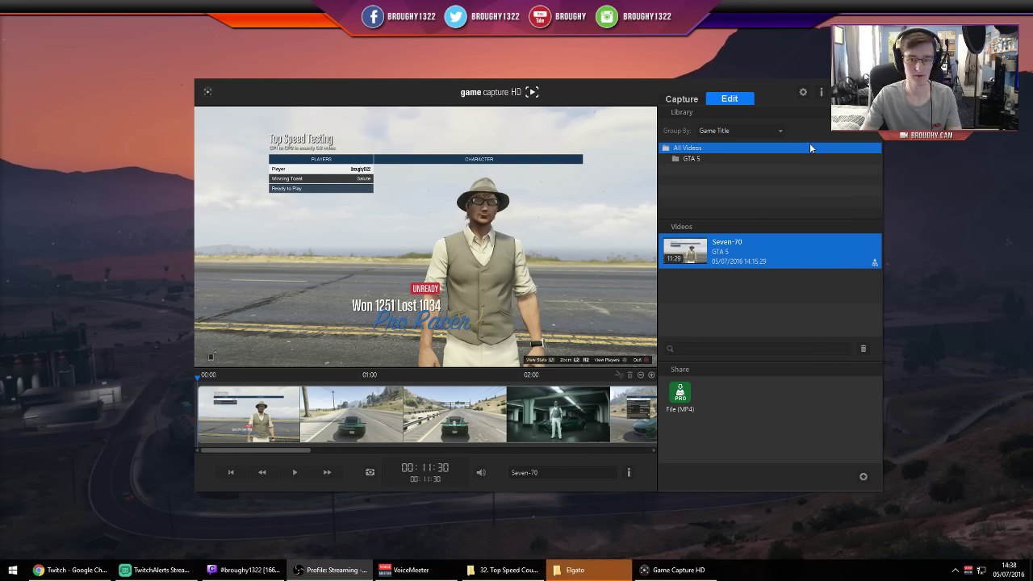
pyautogui.hotkey('alt', 'F4')
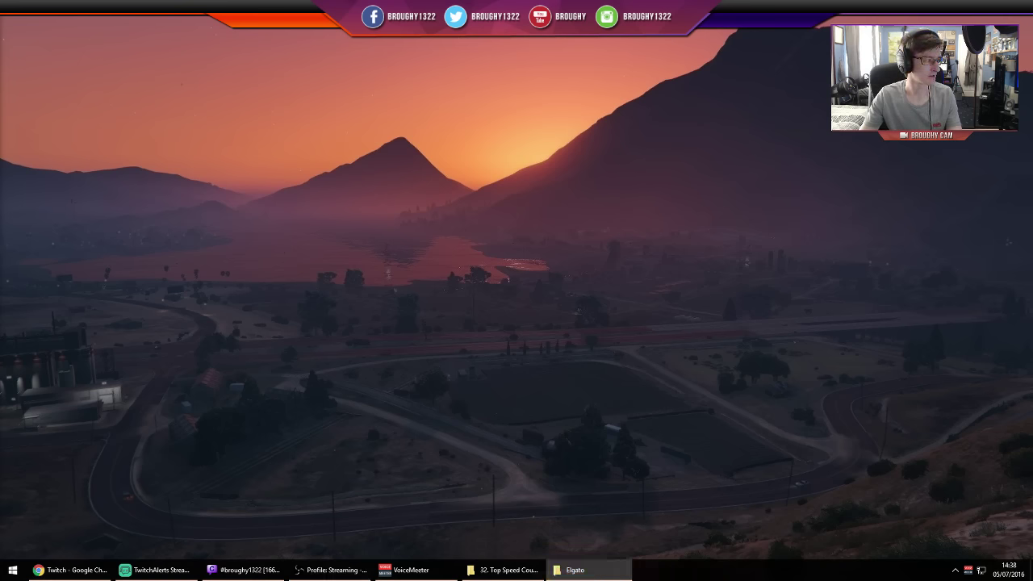
# Open the Elgato folder and look through the intro and outro clips on the Titles.veg timeline in Vegas Pro
pyautogui.click(574, 569)
pyautogui.click(404, 142)
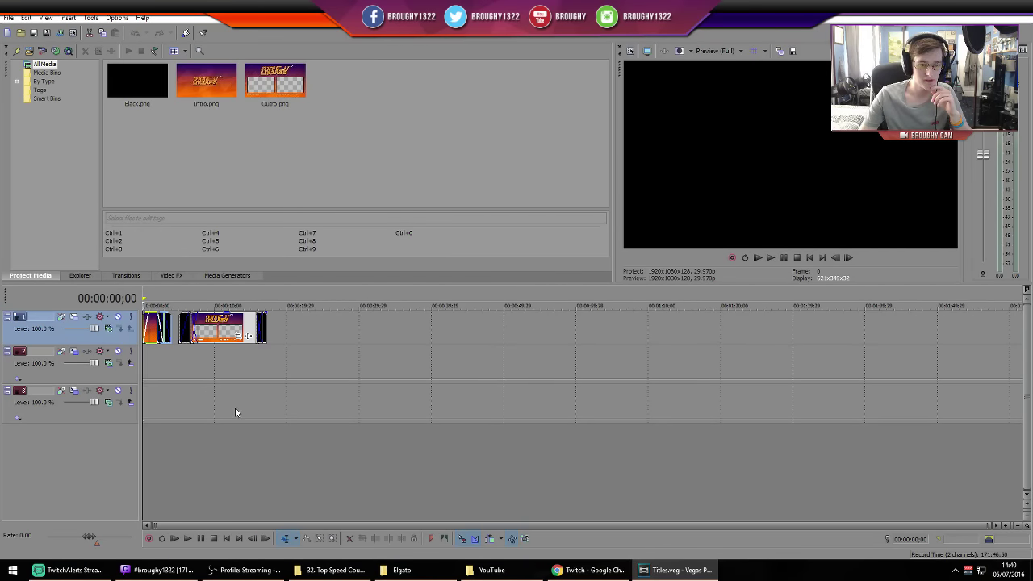
pyautogui.click(156, 363)
pyautogui.click(179, 362)
pyautogui.click(204, 362)
pyautogui.click(219, 363)
pyautogui.click(245, 367)
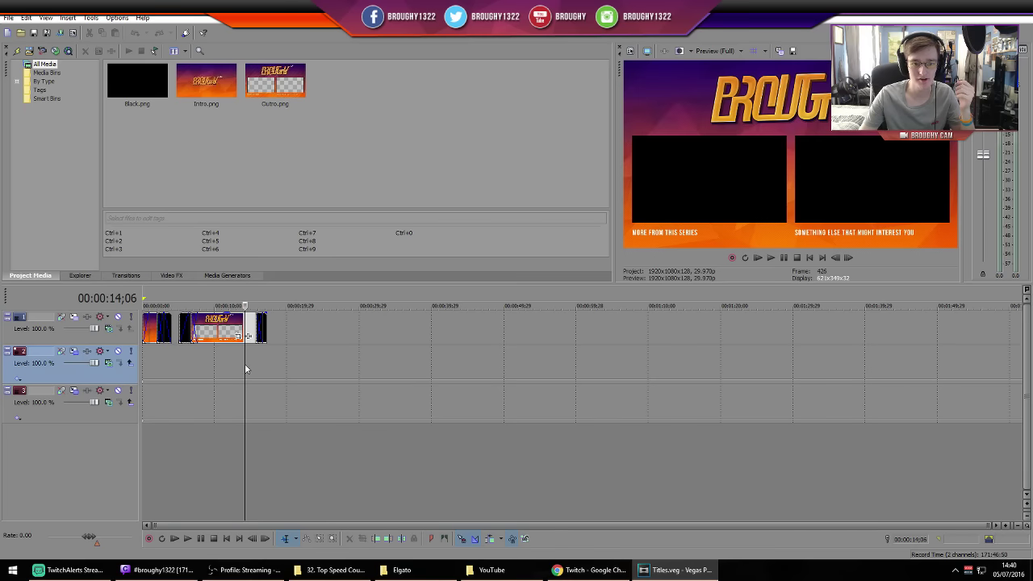
# Add the exported GTA 5 Seven-70 recording from the Elgato folder to the Vegas Pro timeline at 00:00:24;03
pyautogui.click(316, 356)
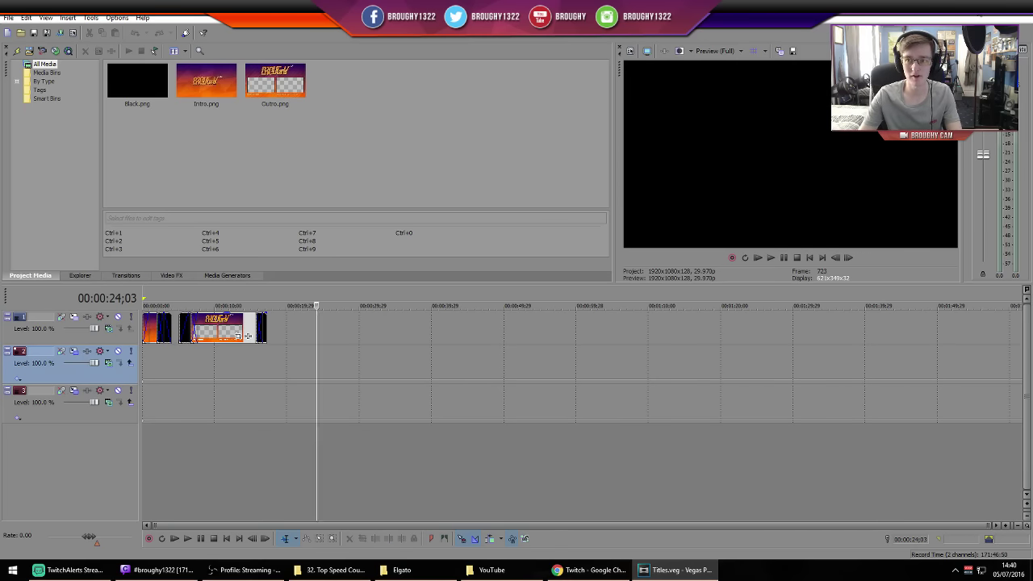
pyautogui.hotkey('alt', 'Tab')
pyautogui.moveTo(411, 147); pyautogui.dragTo(315, 319)
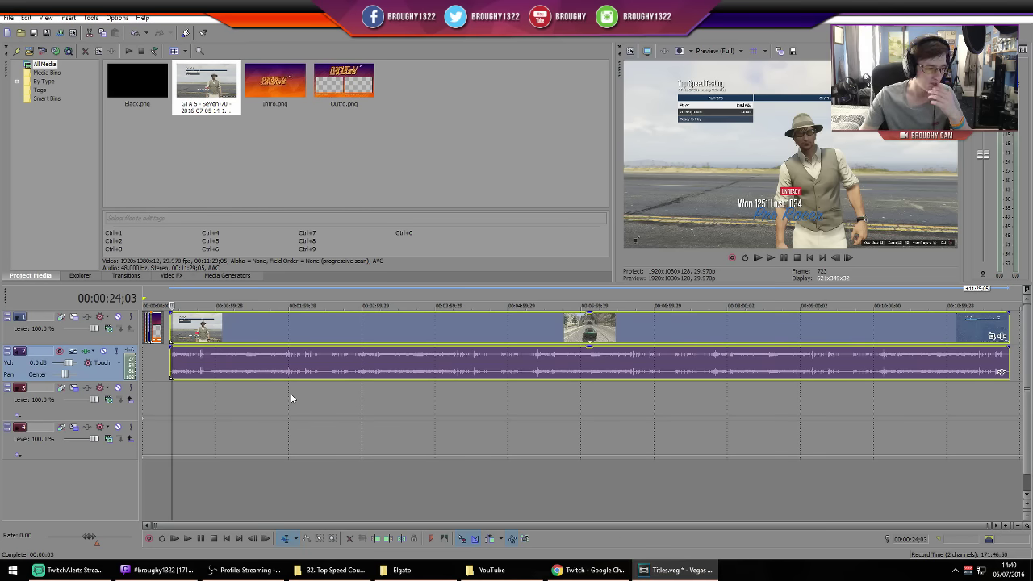
# Split the recording at about 00:01:48, just before the second run, and delete the part before the split
pyautogui.click(203, 405)
pyautogui.click(250, 401)
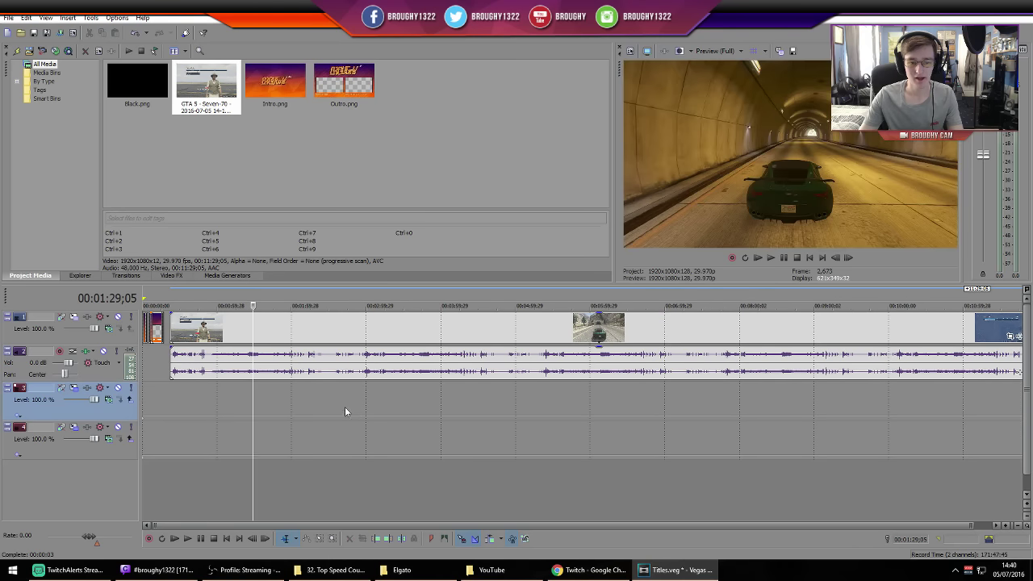
pyautogui.click(278, 397)
pyautogui.scroll(4, 278, 397)
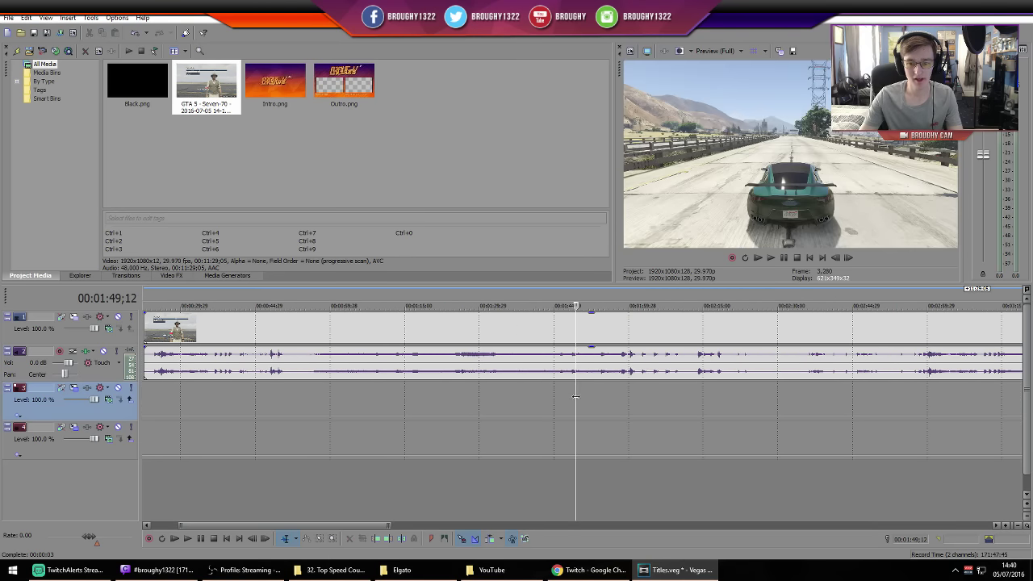
pyautogui.press('s')
pyautogui.click(518, 363)
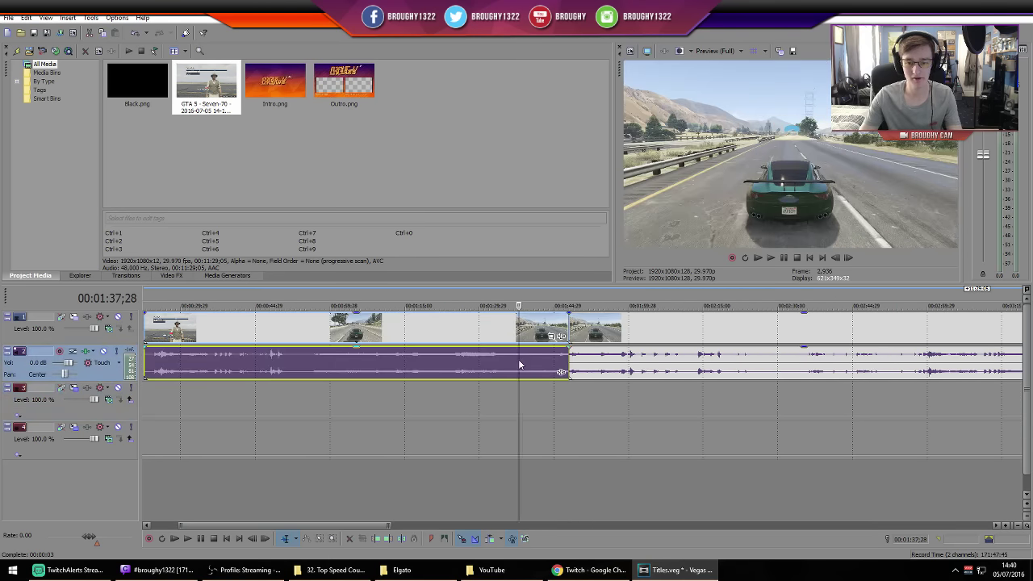
pyautogui.press('Delete')
# Split the remaining recording at 00:01:55;20
pyautogui.click(606, 394)
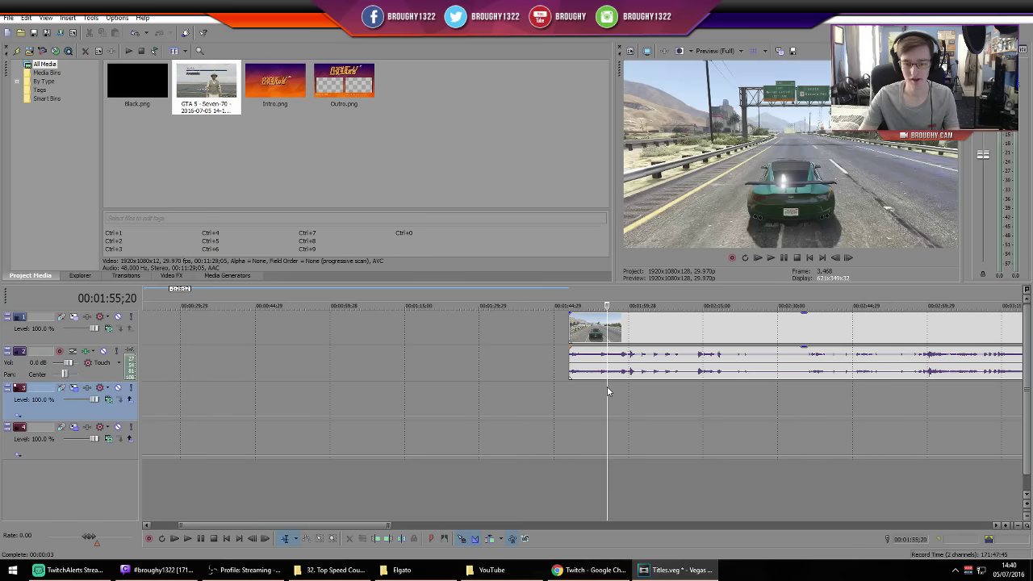
pyautogui.scroll(-1, 771, 409)
pyautogui.scroll(-1, 778, 410)
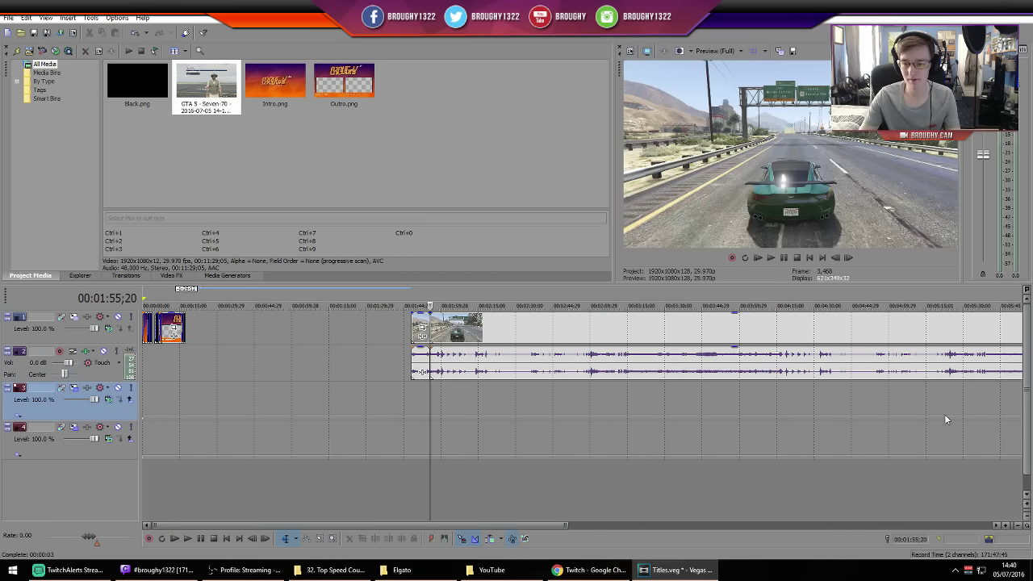
# Delete the footage after the first run clip, close the gap, and split the remaining recording at 00:02:03;15
pyautogui.click(753, 391)
pyautogui.press('s')
pyautogui.click(708, 375)
pyautogui.press('Delete')
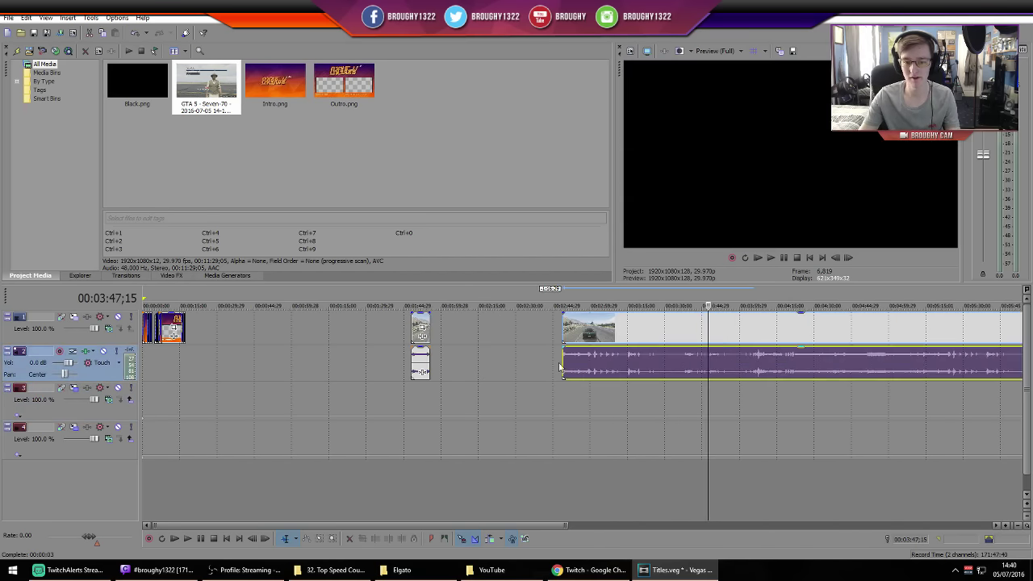
pyautogui.click(449, 367)
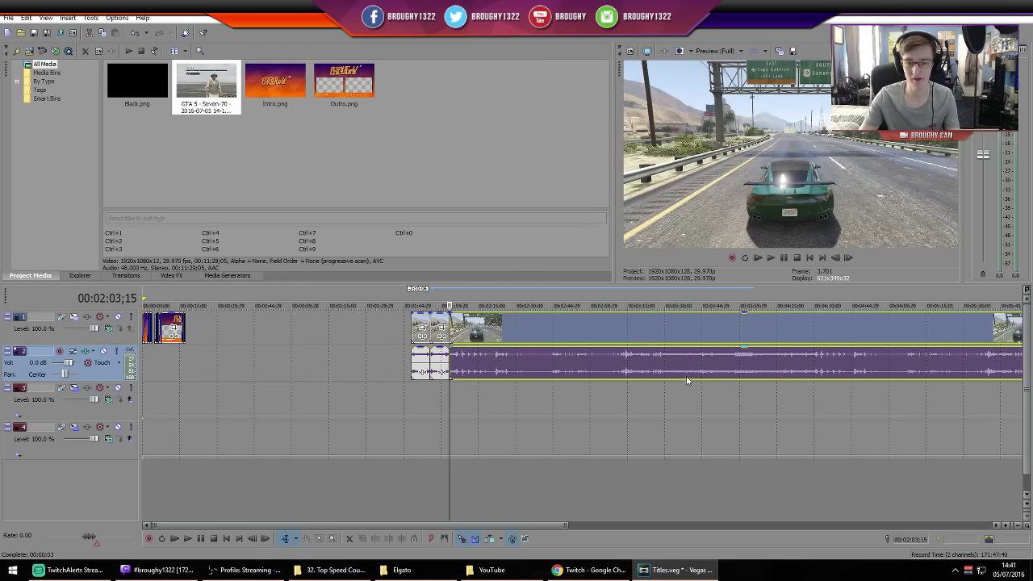
# Isolate the third and fourth run clips back to back, removing the footage before each and splitting at 00:02:12;17 and 00:02:21;26
pyautogui.click(790, 368)
pyautogui.moveTo(461, 355)
pyautogui.mouseDown()
pyautogui.moveTo(806, 355)
pyautogui.moveTo(452, 353)
pyautogui.moveTo(475, 350)
pyautogui.mouseUp()
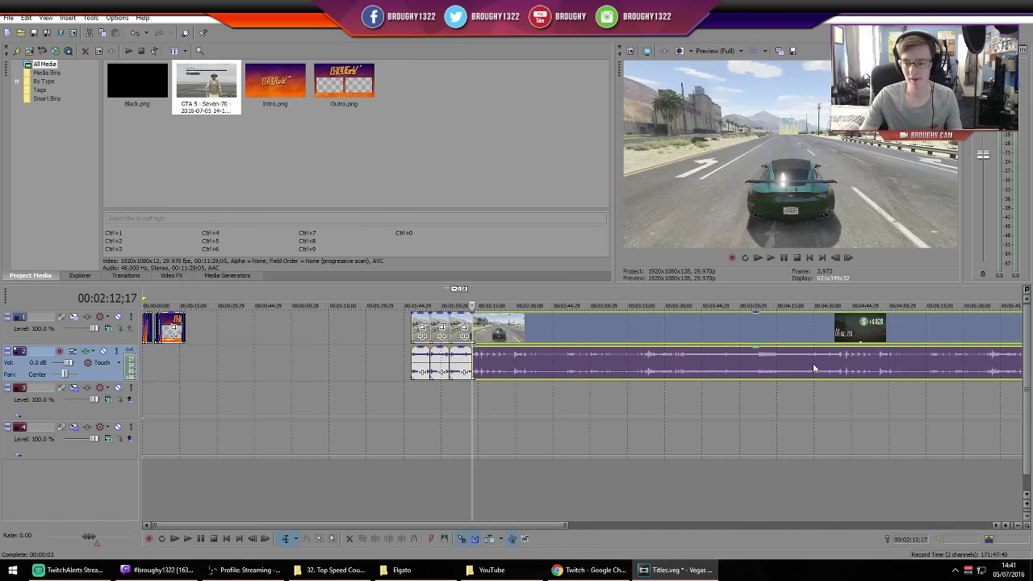
pyautogui.click(814, 368)
pyautogui.click(772, 363)
pyautogui.moveTo(475, 355); pyautogui.dragTo(502, 366)
pyautogui.click(495, 367)
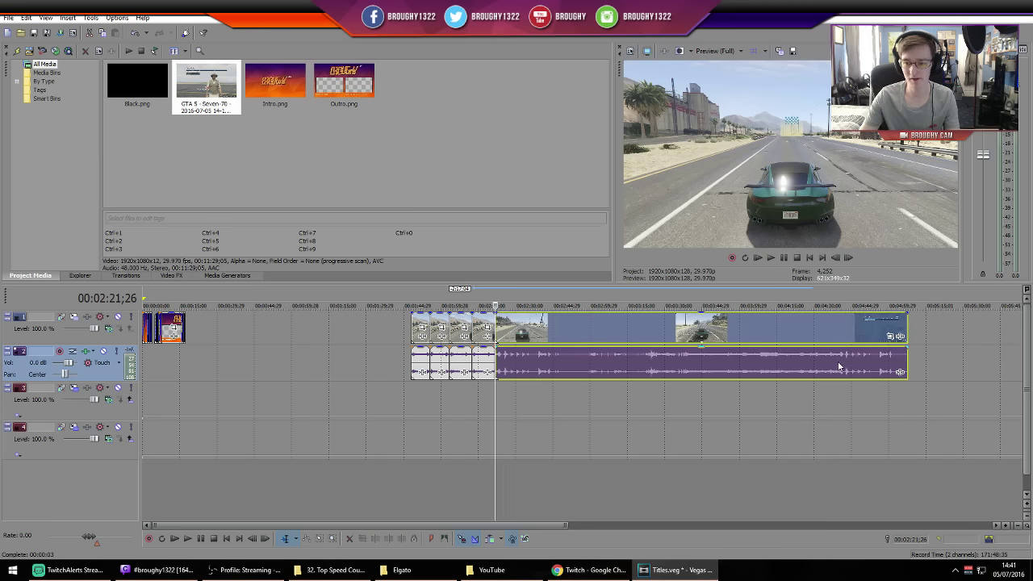
# Isolate the fifth run clip directly after the fourth, splitting at 00:02:31;05 and deleting all other remaining footage
pyautogui.click(813, 366)
pyautogui.click(758, 367)
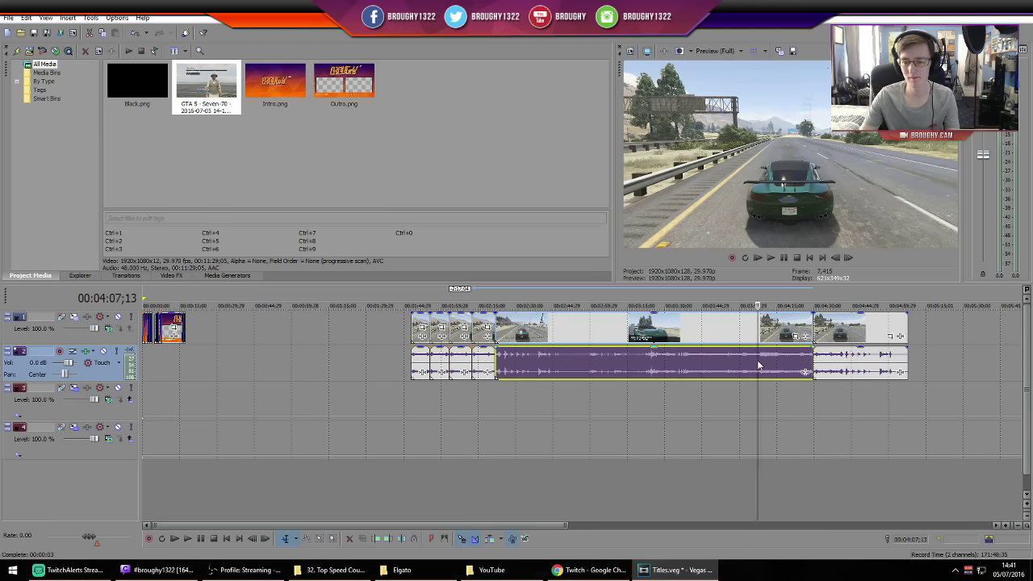
pyautogui.press('Delete')
pyautogui.moveTo(862, 367); pyautogui.dragTo(528, 366)
pyautogui.click(523, 363)
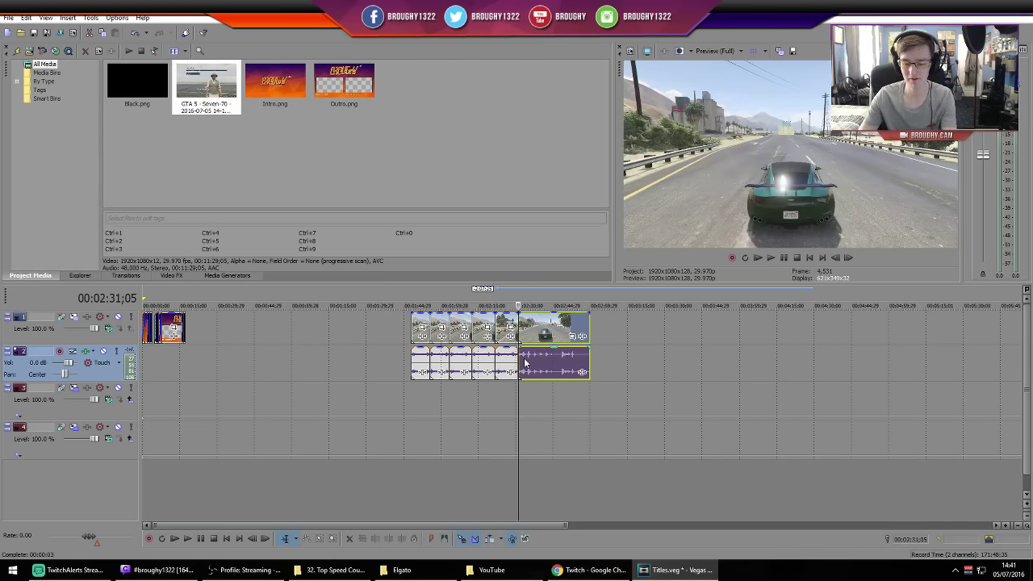
pyautogui.press('Delete')
# Trim the start of the first run clip to the checkpoint frame at 00:01:48;20
pyautogui.click(453, 396)
pyautogui.scroll(5, 460, 397)
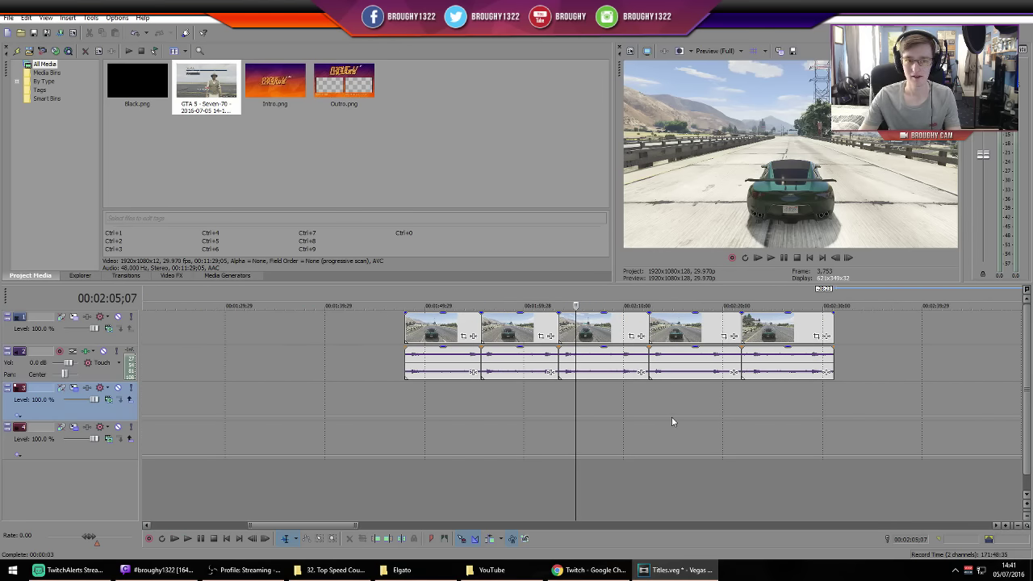
pyautogui.scroll(2, 741, 419)
pyautogui.click(600, 424)
pyautogui.scroll(2, 601, 424)
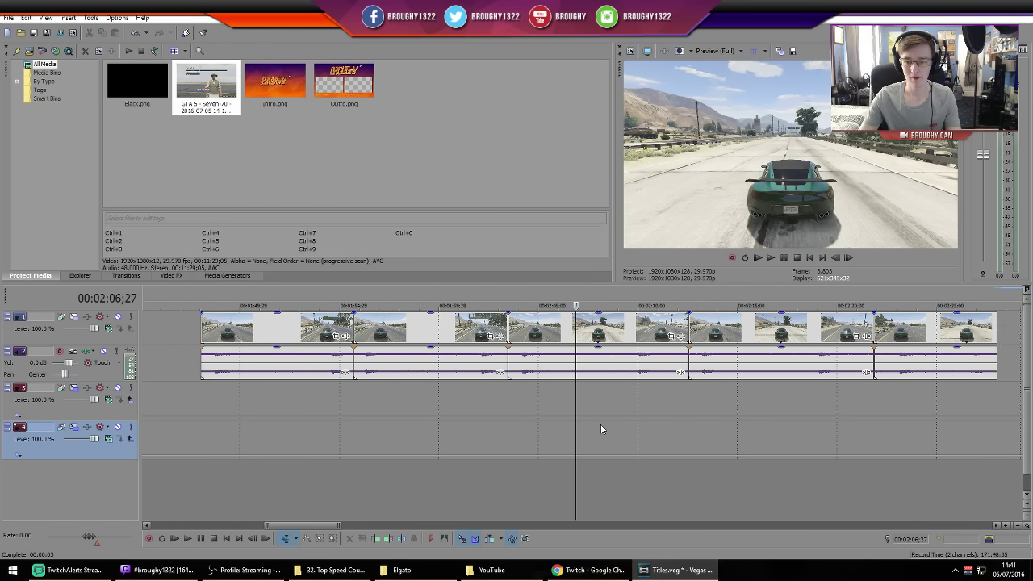
pyautogui.scroll(-2, 350, 390)
pyautogui.click(305, 397)
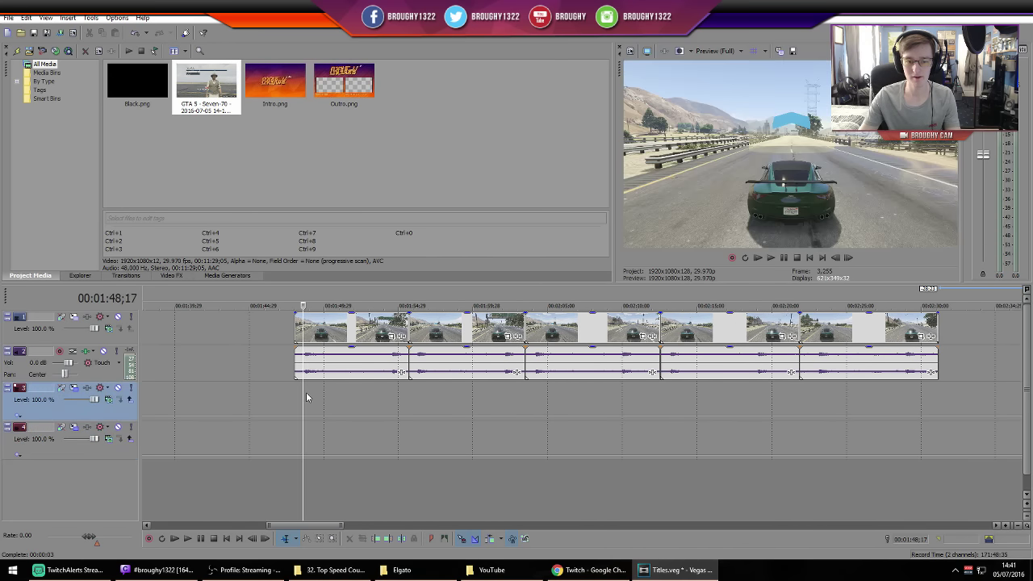
pyautogui.scroll(-2, 308, 393)
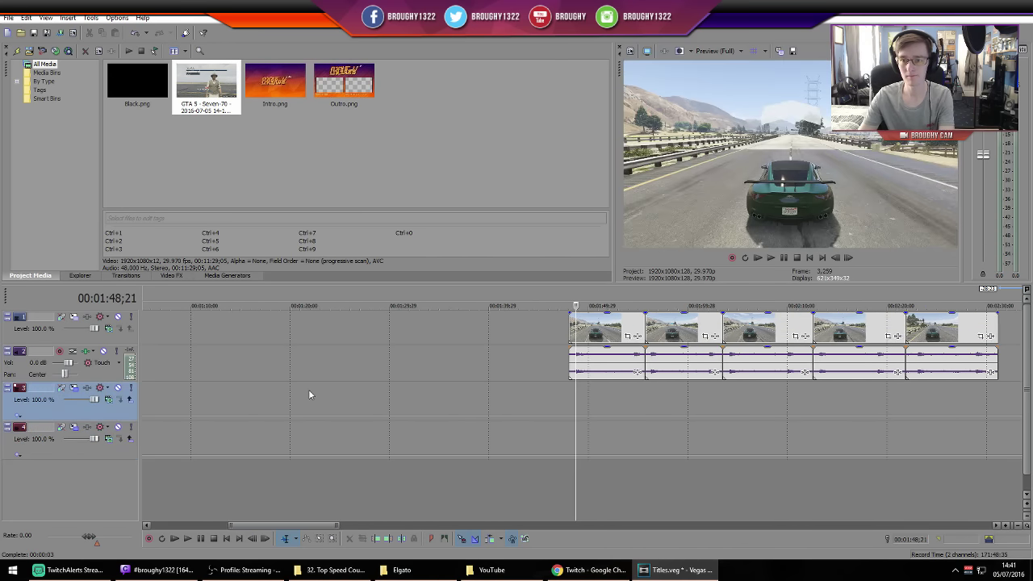
pyautogui.scroll(2, 380, 396)
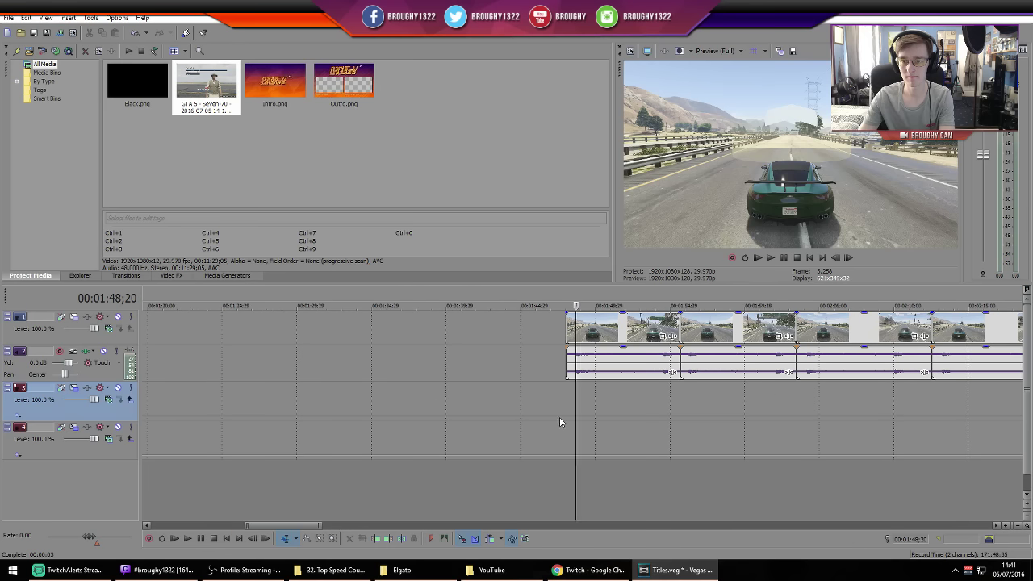
pyautogui.click(571, 367)
pyautogui.moveTo(570, 367); pyautogui.dragTo(635, 375)
# Split the first run clip at 00:01:54;15 and delete its tail
pyautogui.click(663, 392)
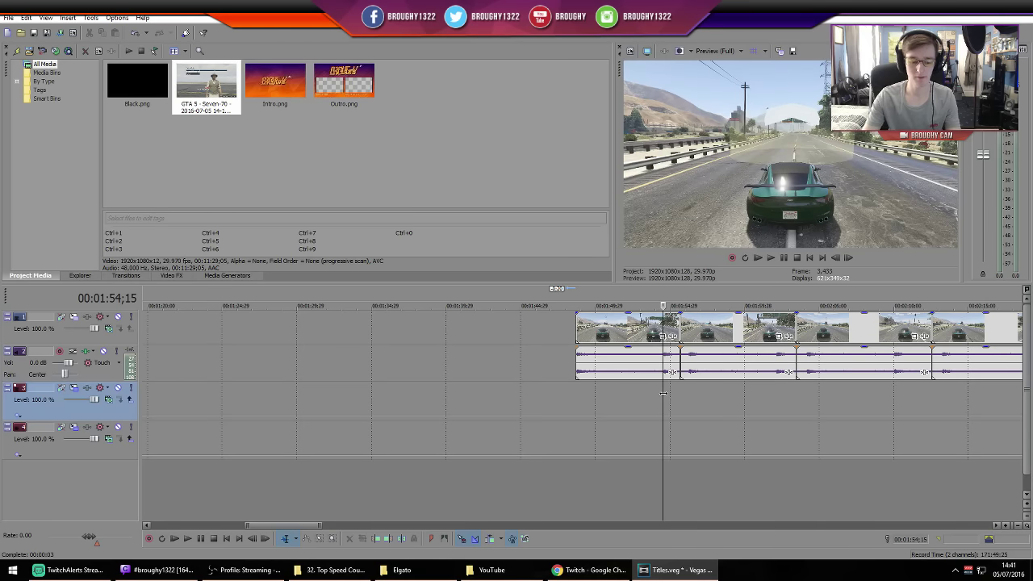
pyautogui.press('s')
pyautogui.click(669, 362)
pyautogui.press('Delete')
# Trim the second run clip's start to 00:01:56;07 and cut off its tail at about 00:02:02
pyautogui.click(688, 393)
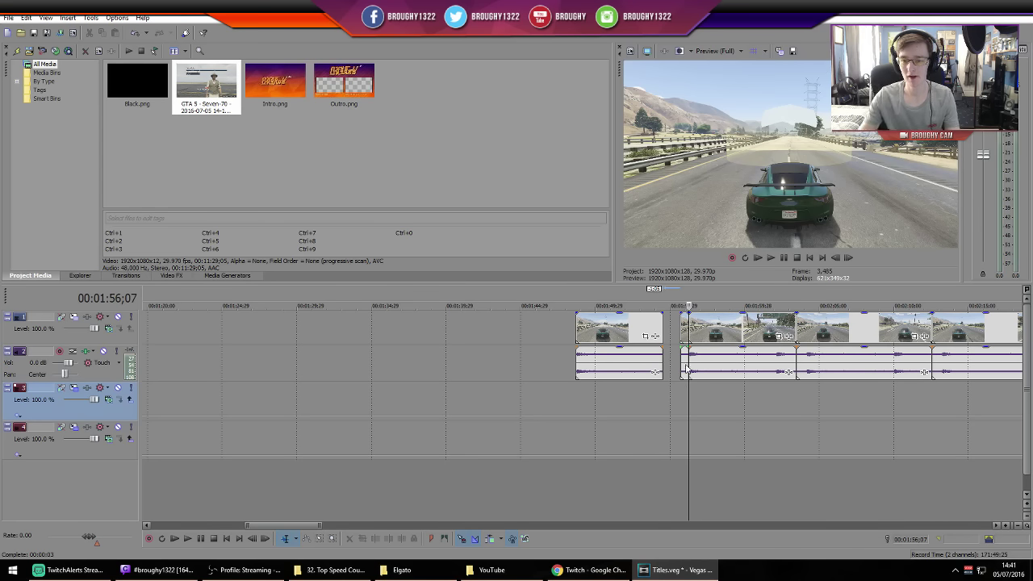
pyautogui.moveTo(684, 369); pyautogui.dragTo(688, 370)
pyautogui.click(774, 396)
pyautogui.press('s')
pyautogui.click(789, 367)
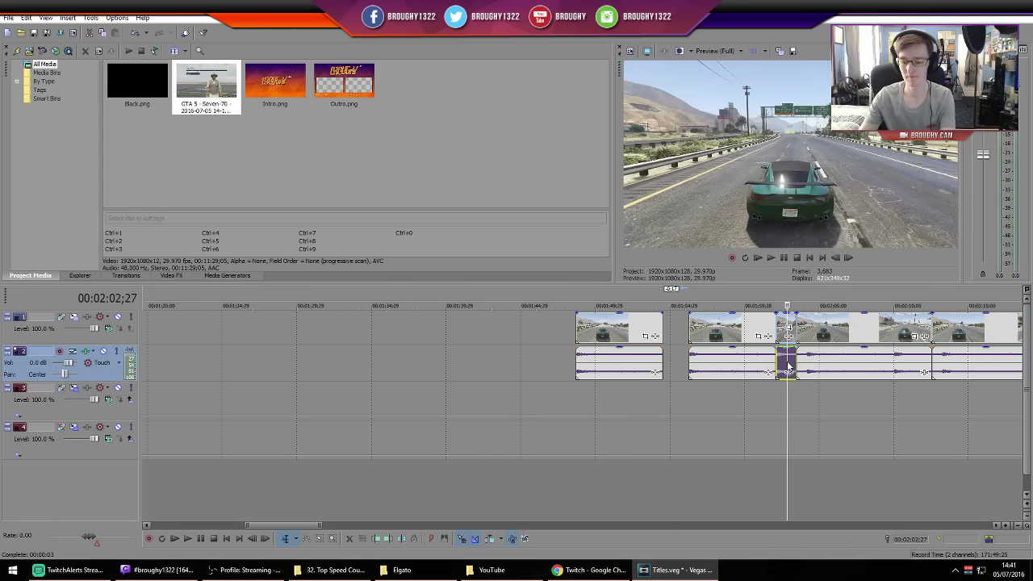
pyautogui.press('Delete')
# Trim the third run clip's start to 00:02:04;05 and cut off its tail at 00:02:10;00
pyautogui.click(807, 395)
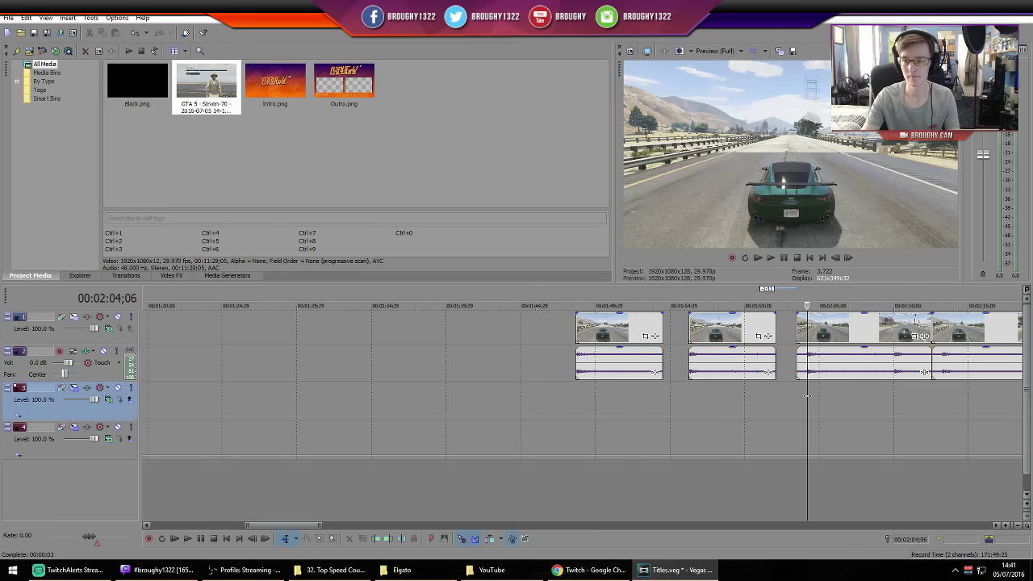
pyautogui.press('Left')
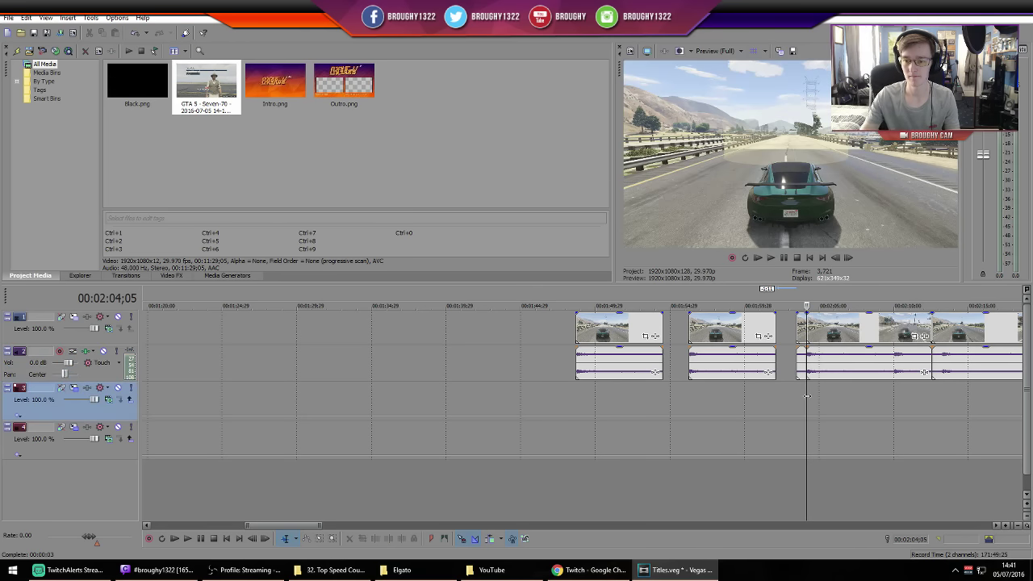
pyautogui.moveTo(797, 363); pyautogui.dragTo(806, 363)
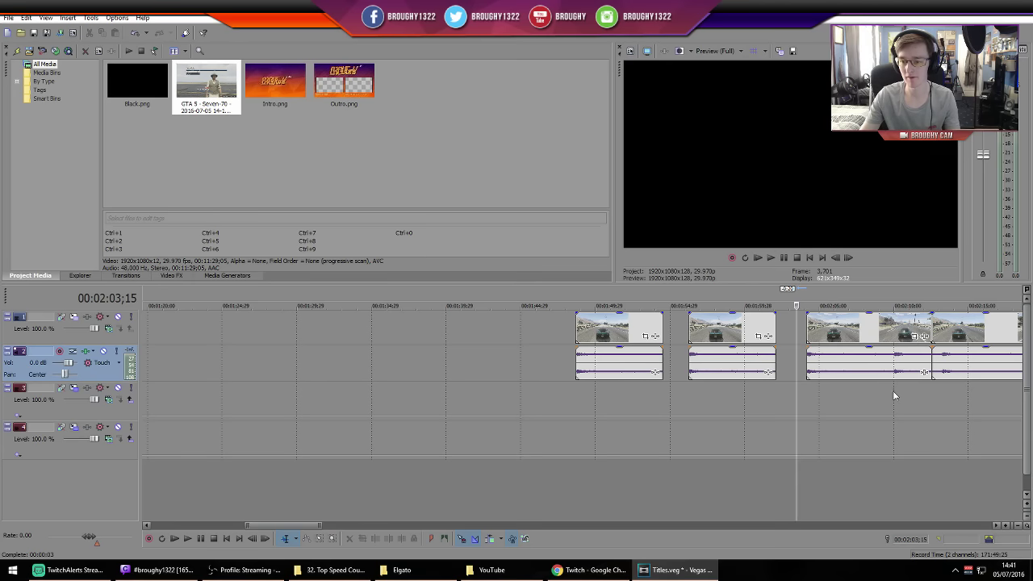
pyautogui.click(894, 395)
pyautogui.press('s')
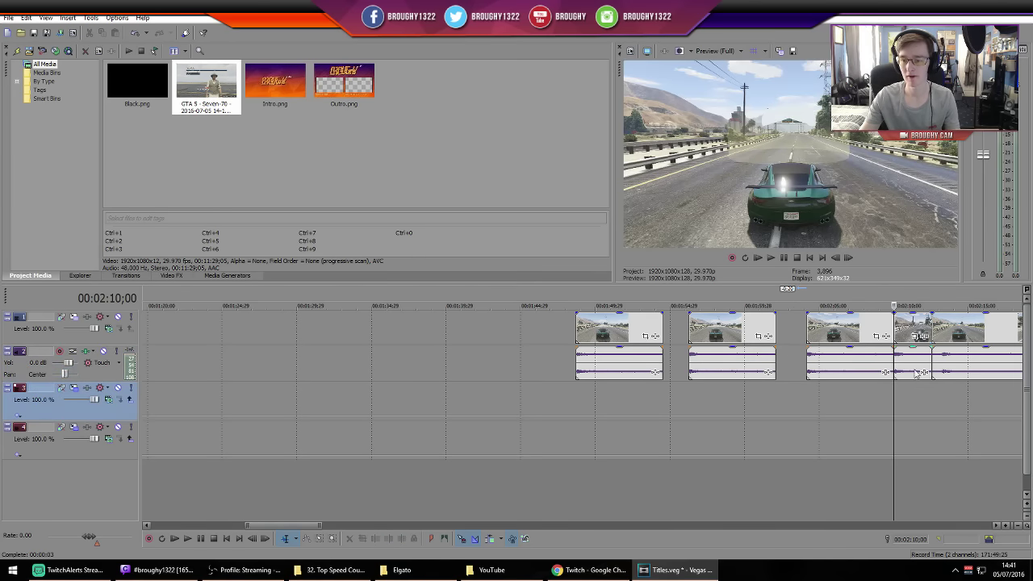
pyautogui.click(916, 373)
pyautogui.press('Delete')
# Trim the start of the fourth run clip to the checkpoint frame at 00:02:13;06
pyautogui.click(944, 388)
pyautogui.press('Left')
pyautogui.press('Left')
pyautogui.press('Left')
pyautogui.press('Left')
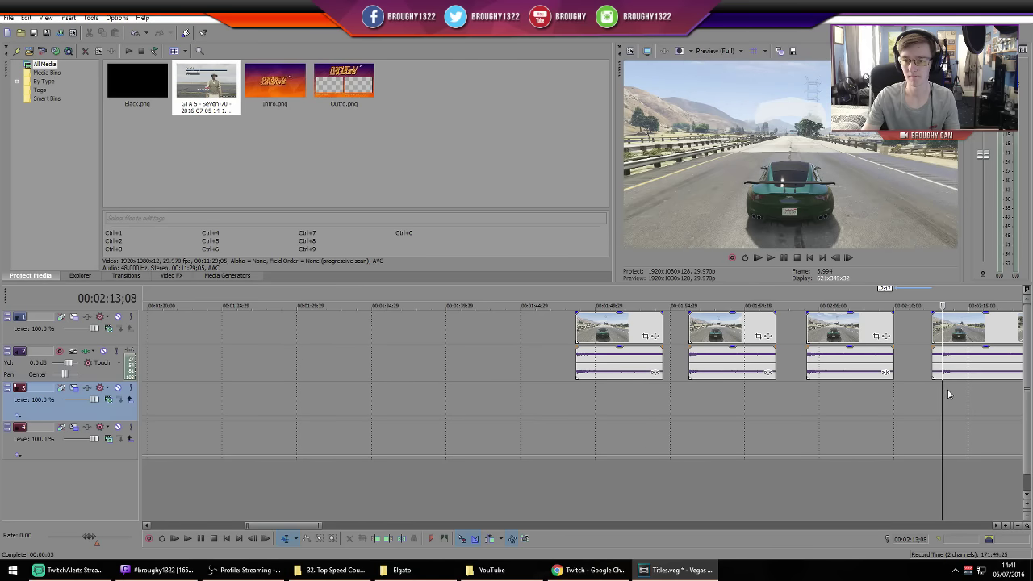
pyautogui.press('Left')
pyautogui.press('Left')
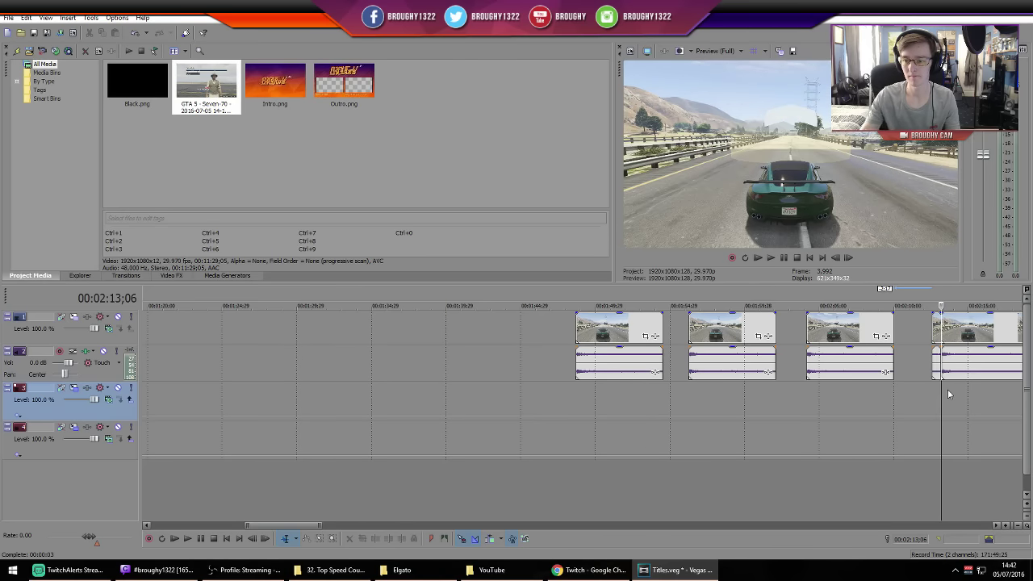
pyautogui.click(932, 359)
# Split the fourth run clip at 00:02:19;02 and delete its tail
pyautogui.scroll(-2, 841, 400)
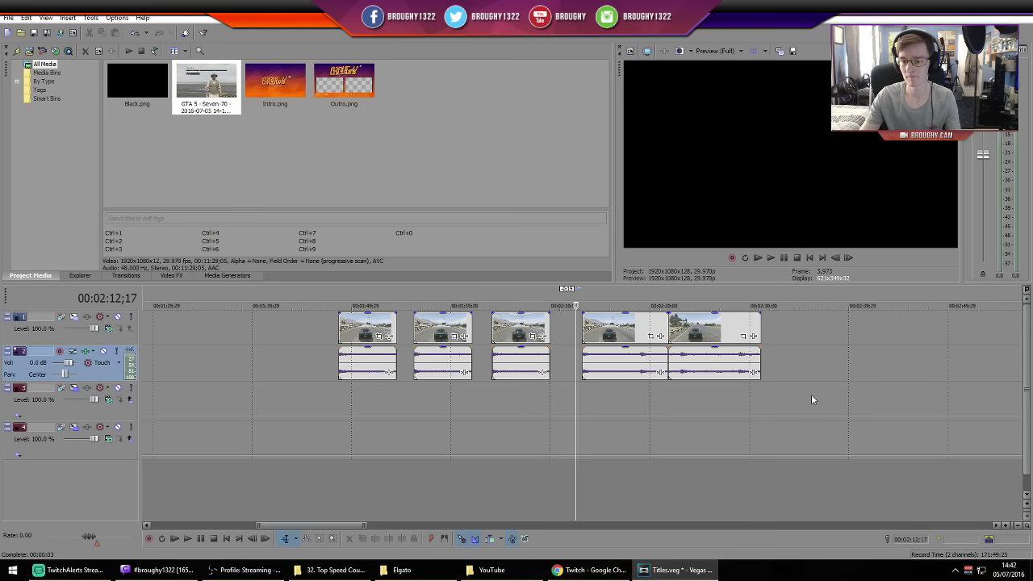
pyautogui.click(638, 387)
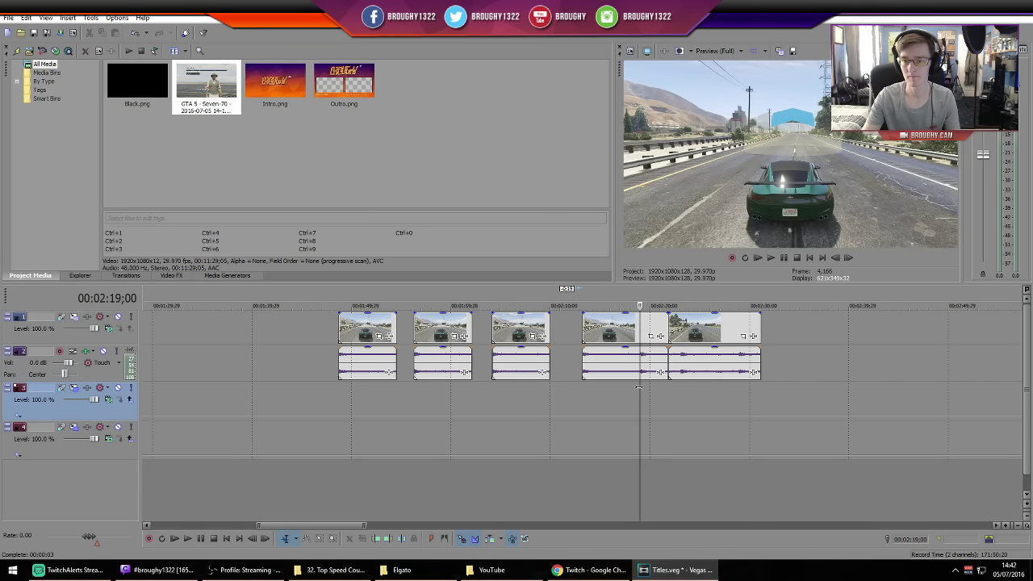
pyautogui.press('Right')
pyautogui.press('Right')
pyautogui.press('s')
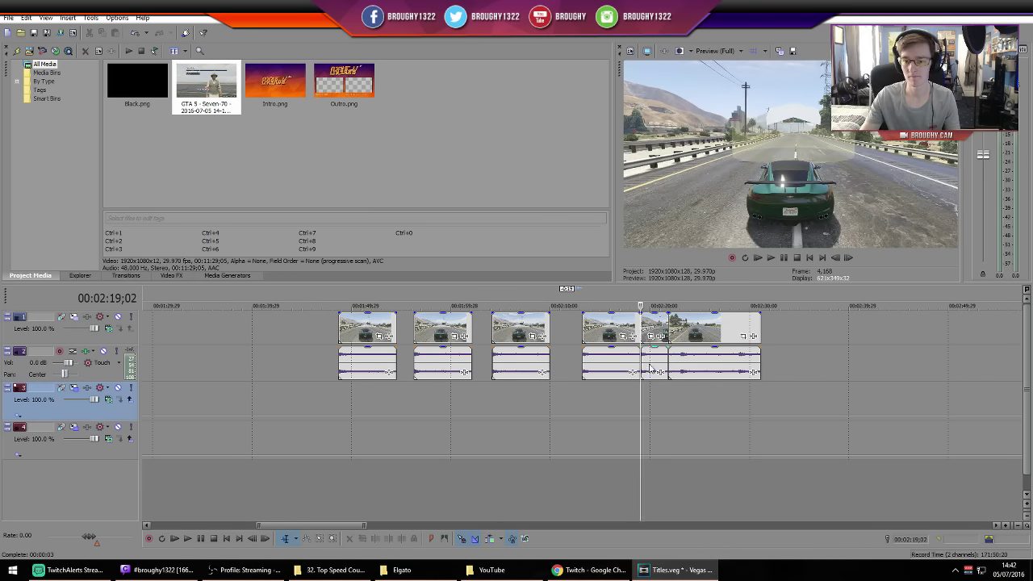
pyautogui.click(649, 367)
pyautogui.press('Delete')
# Trim the fifth run clip's start to 00:02:23;05 and cut off its tail at 00:02:29;00
pyautogui.click(680, 385)
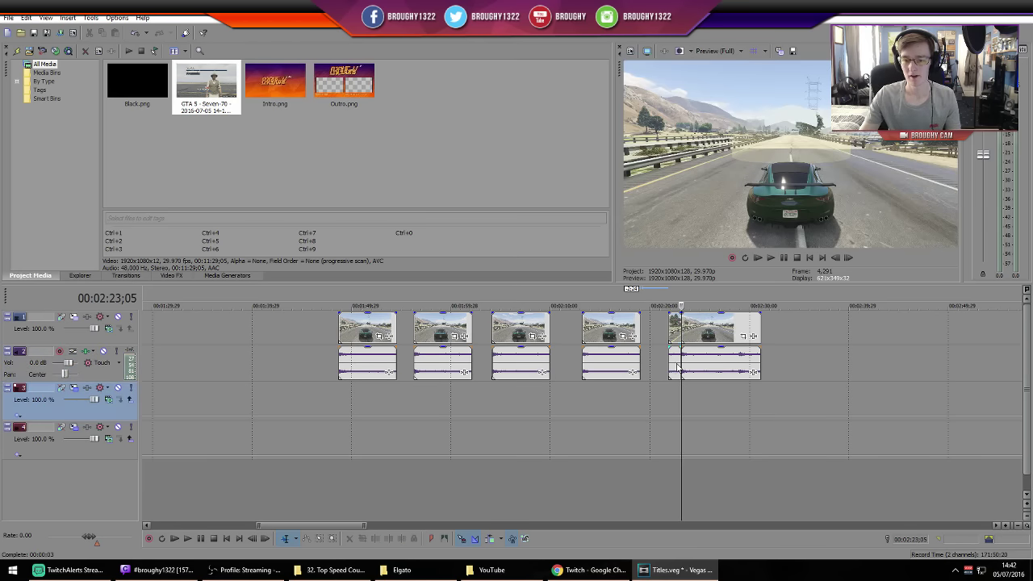
pyautogui.click(677, 367)
pyautogui.press('Delete')
pyautogui.click(739, 393)
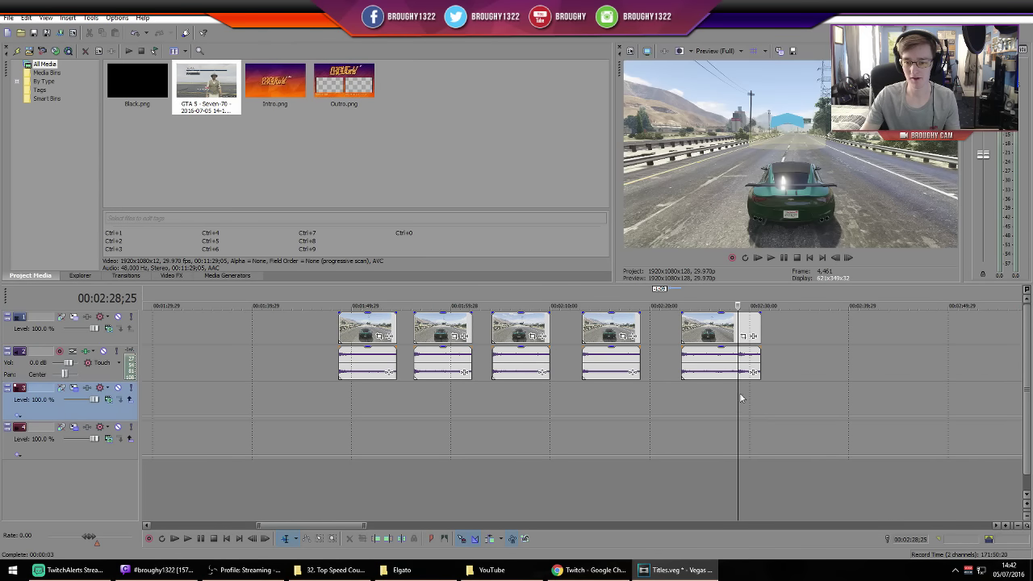
pyautogui.press('Right')
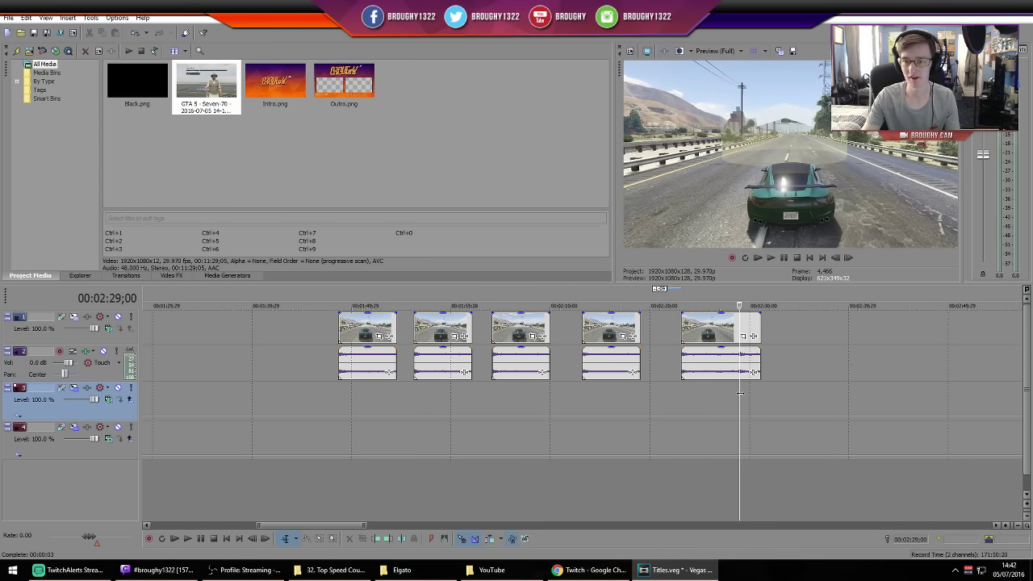
pyautogui.press('s')
pyautogui.click(752, 368)
pyautogui.press('Delete')
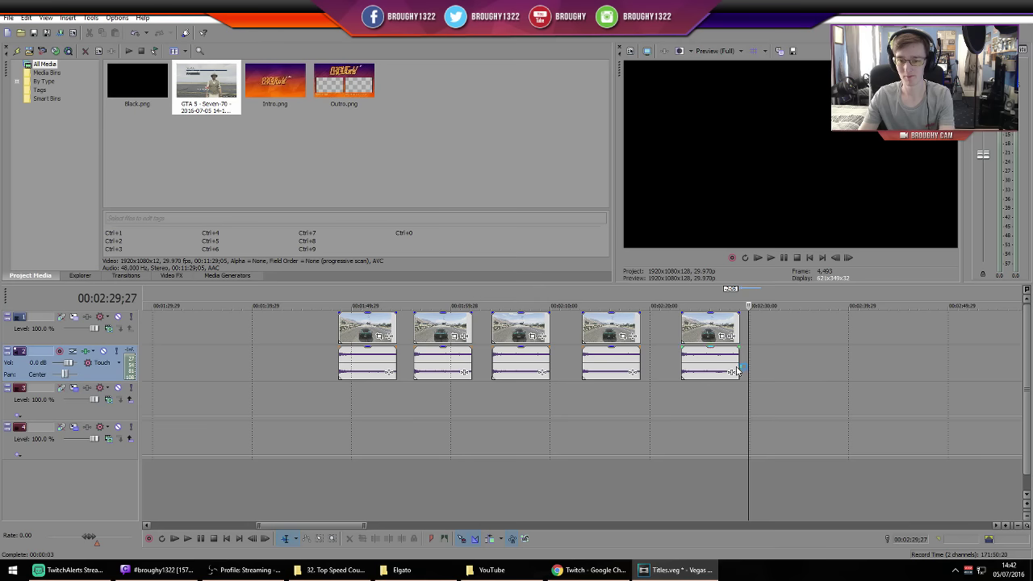
# Measure the duration of each of the five run clips with time selections spanning them on the timeline
pyautogui.click(539, 412)
pyautogui.scroll(2, 540, 411)
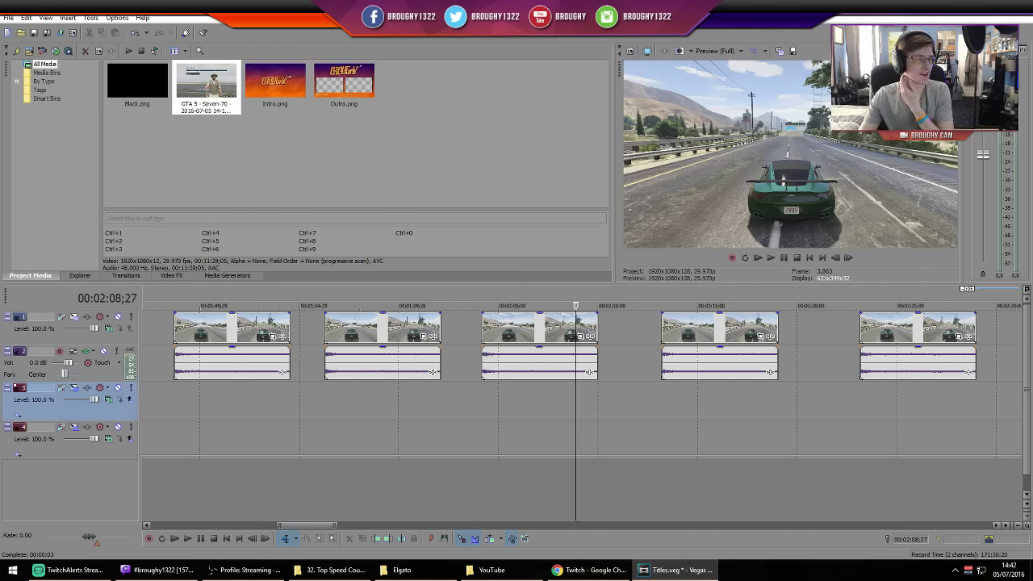
pyautogui.hotkey('alt', 'Tab')
pyautogui.moveTo(173, 399); pyautogui.dragTo(289, 401)
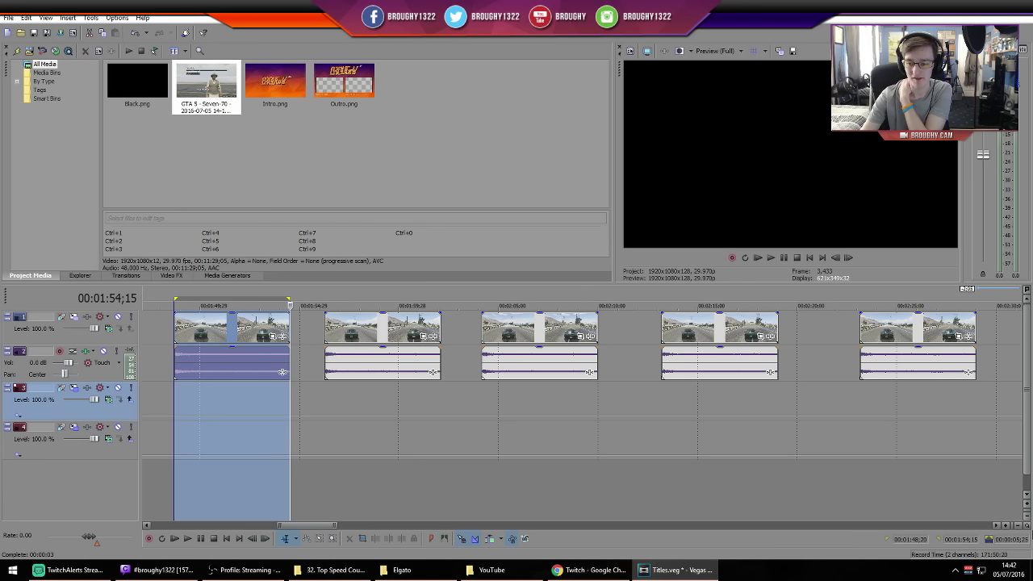
pyautogui.click(1026, 540)
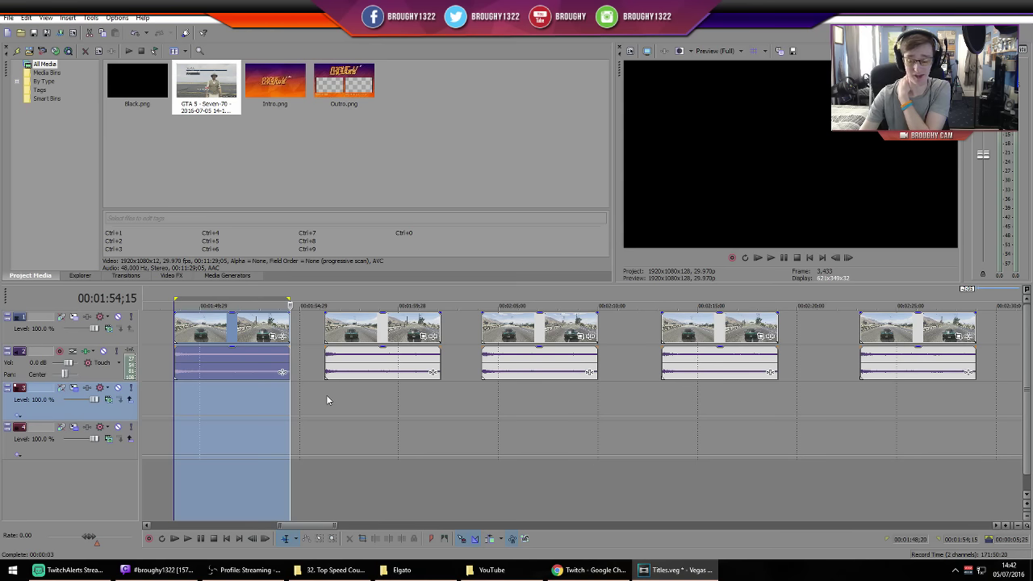
pyautogui.moveTo(327, 399); pyautogui.dragTo(597, 400)
pyautogui.moveTo(661, 403); pyautogui.dragTo(776, 401)
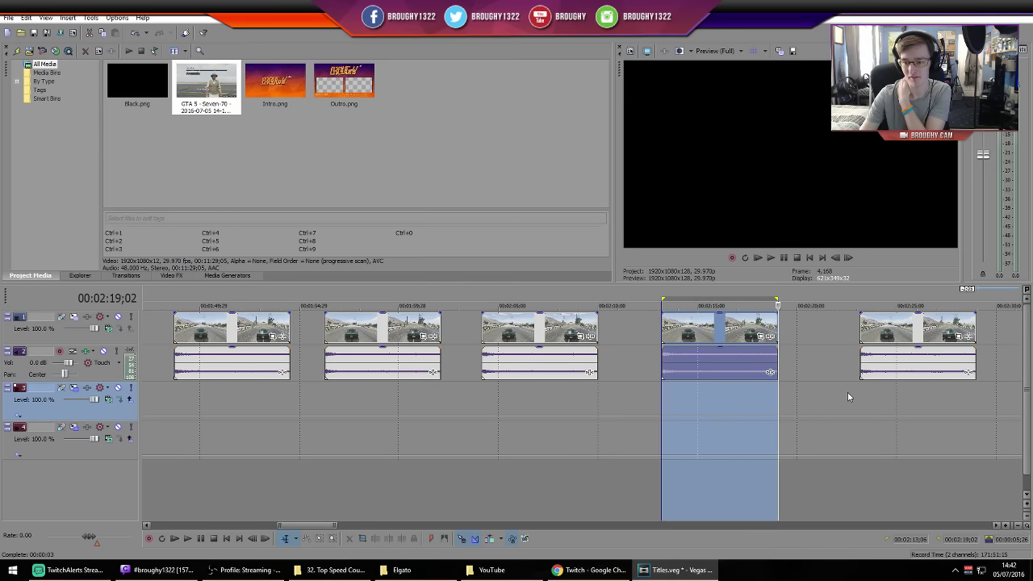
pyautogui.moveTo(863, 391); pyautogui.dragTo(976, 397)
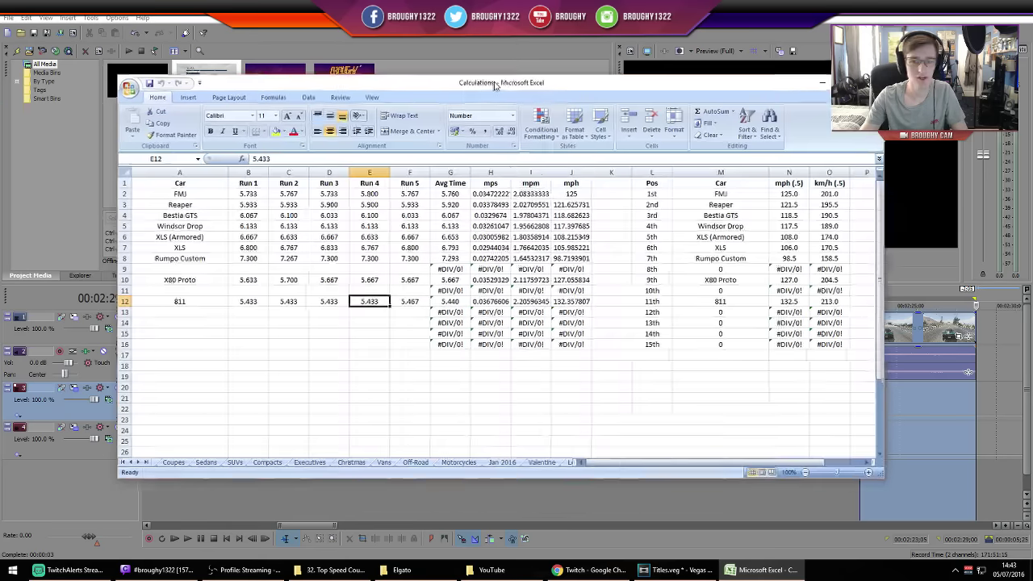
# Maximize the Calculations workbook and enter Seven-70 as the car name in cell A14 of the Finance sheet
pyautogui.doubleClick(495, 79)
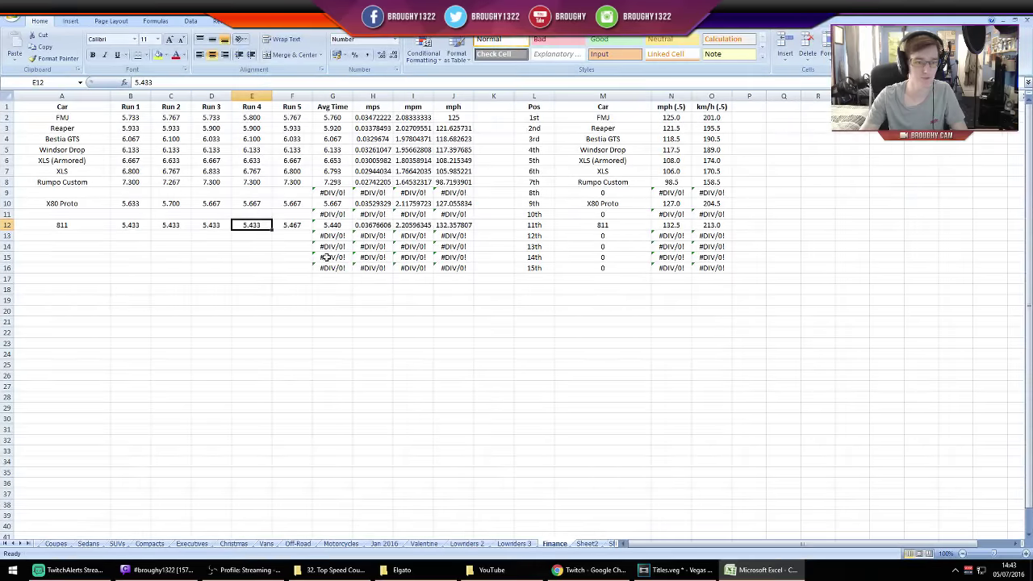
pyautogui.click(80, 250)
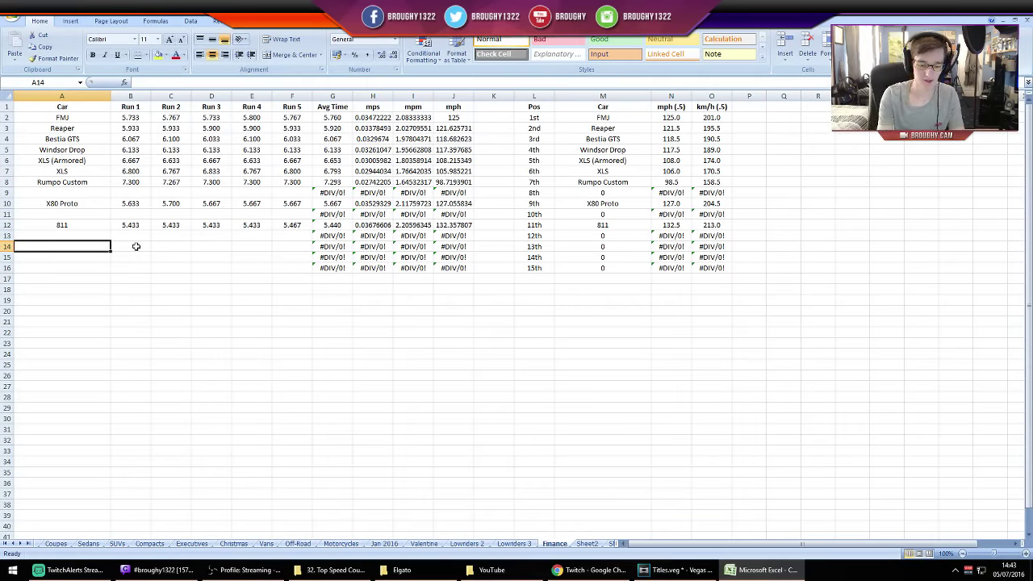
pyautogui.write('Seven-70')
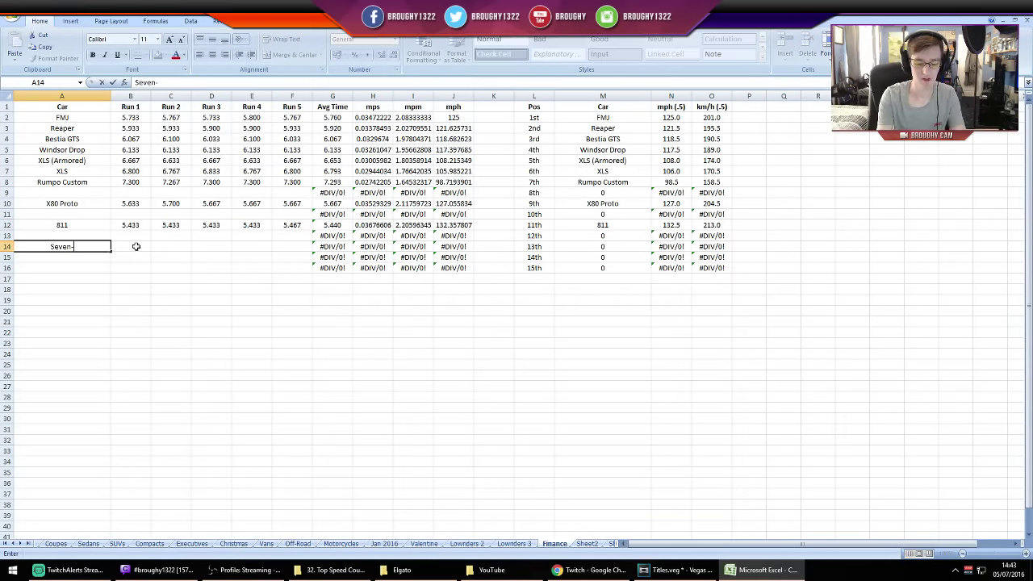
pyautogui.click(136, 246)
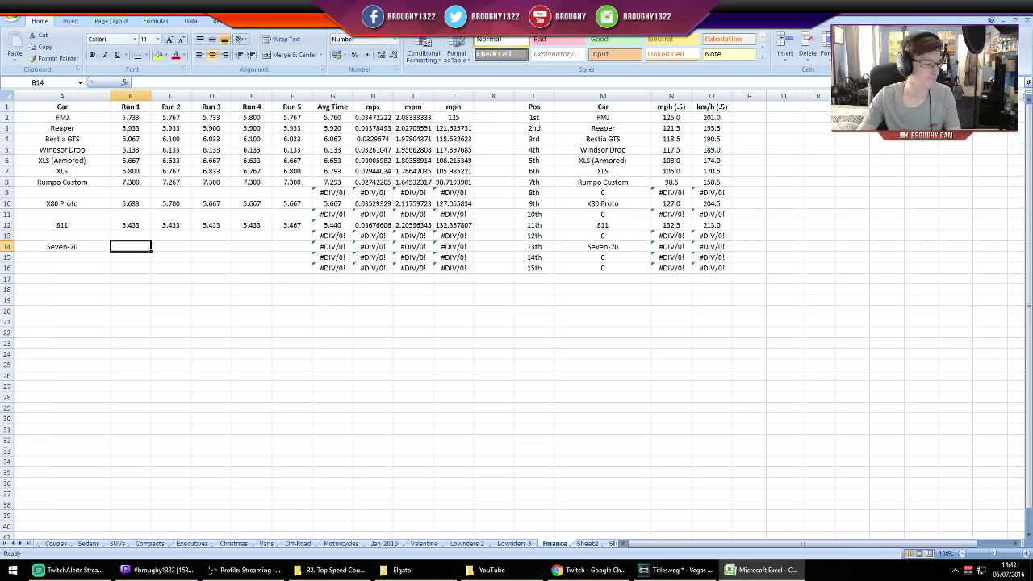
# Enter the Seven-70's times for Runs 1 to 5 in row 14: 5.833, 5.833, 5.833, 5.867 and 5.833
pyautogui.hotkey('alt', 'Tab')
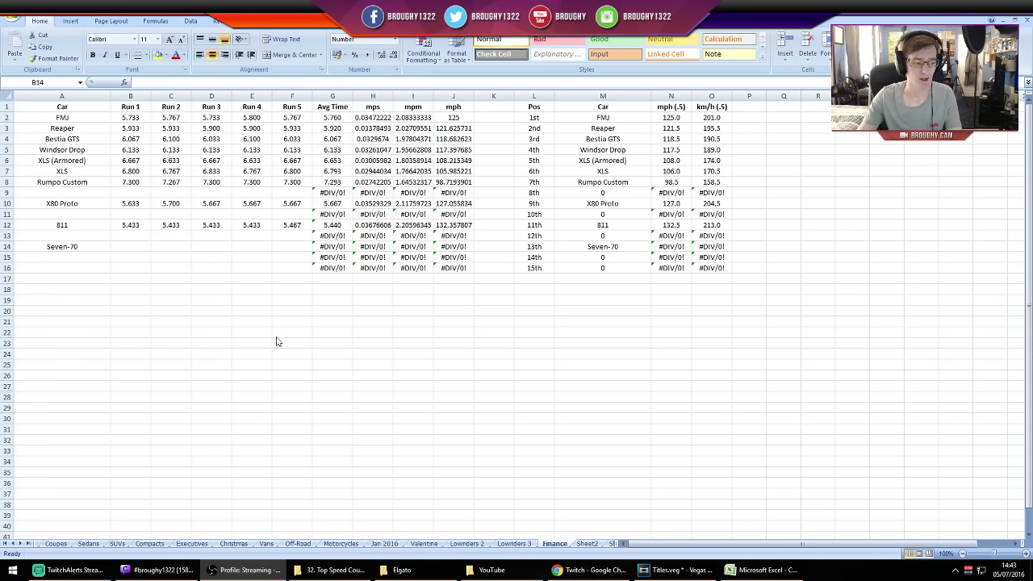
pyautogui.hotkey('alt', 'Tab')
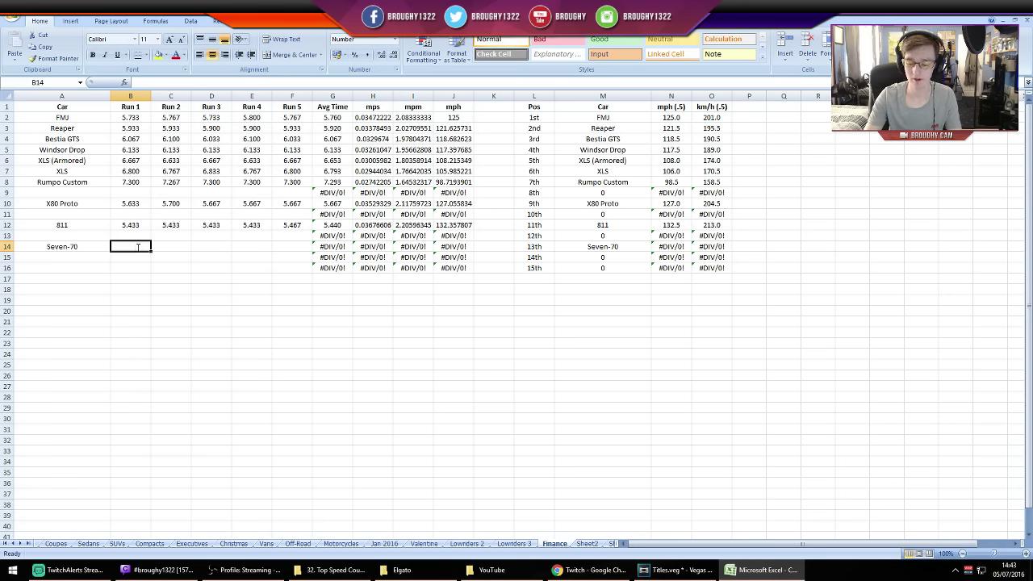
pyautogui.write('5.833')
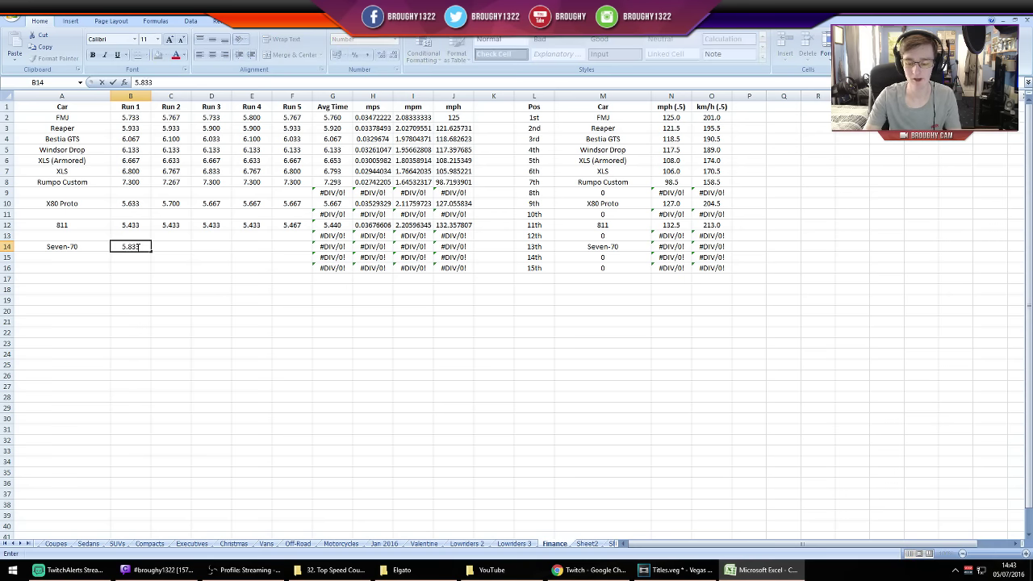
pyautogui.press('Tab')
pyautogui.write('5.833')
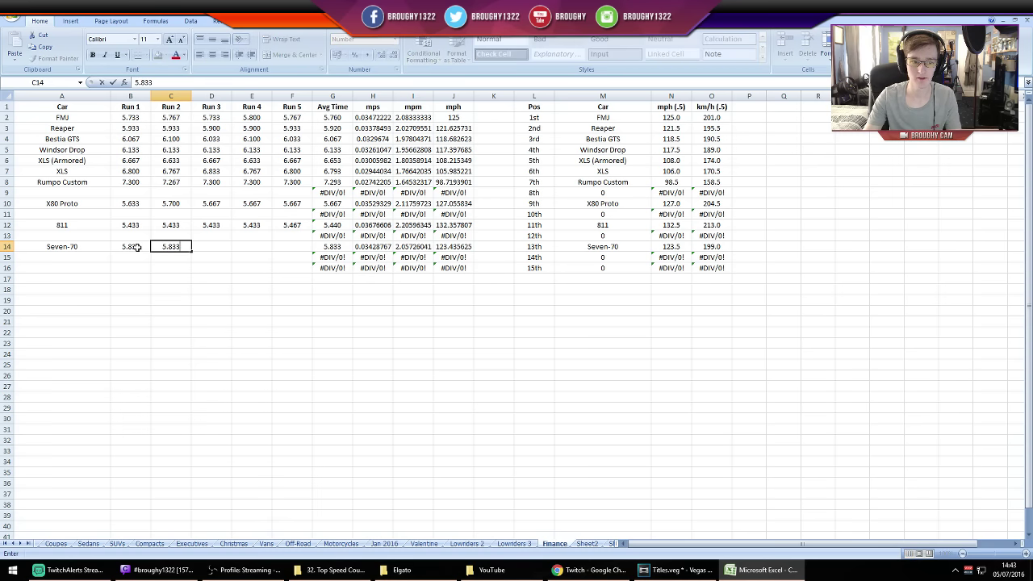
pyautogui.press('Tab')
pyautogui.write('5.833')
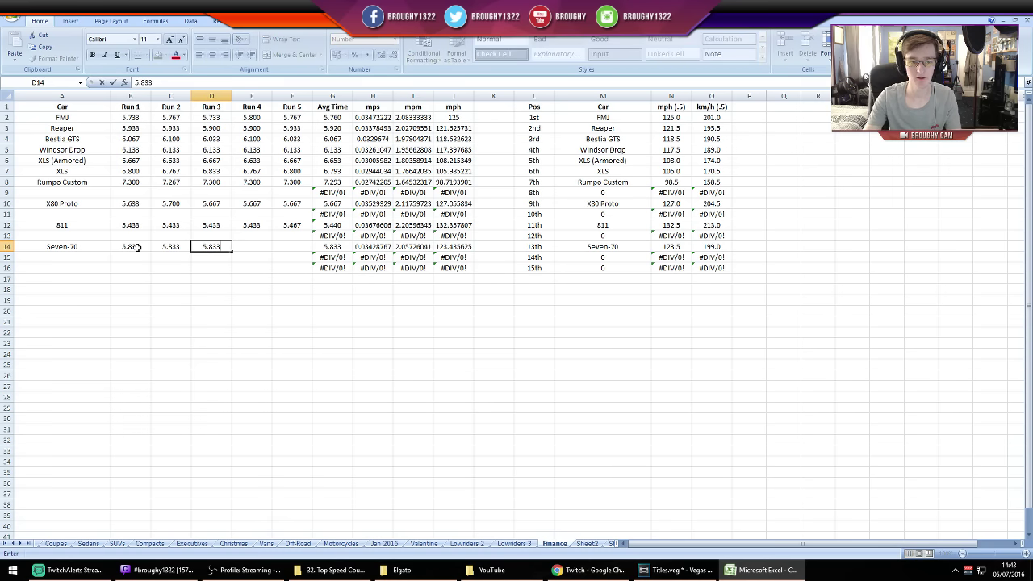
pyautogui.press('Tab')
pyautogui.write('5.867')
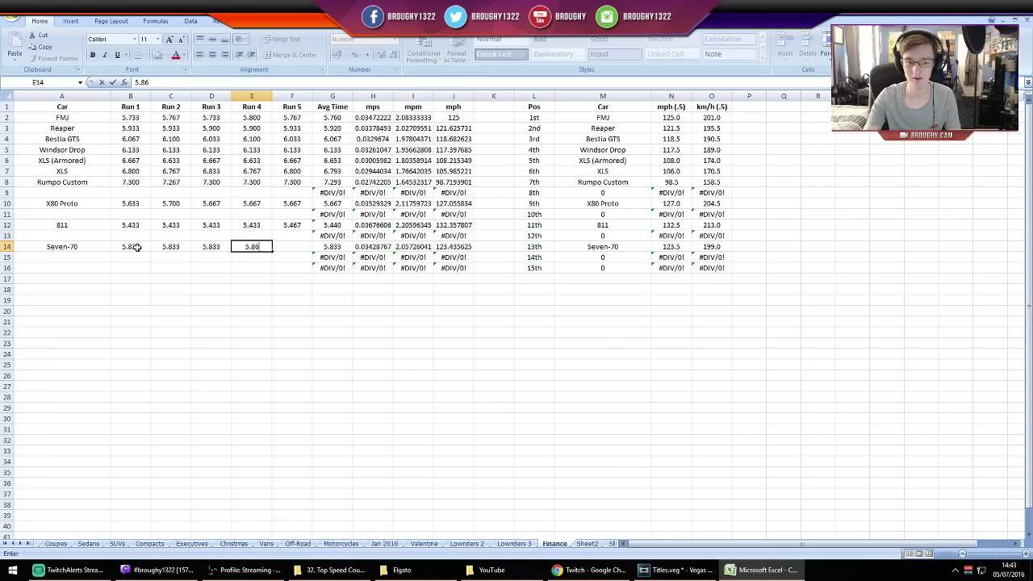
pyautogui.press('Tab')
pyautogui.write('5.833')
pyautogui.press('Down')
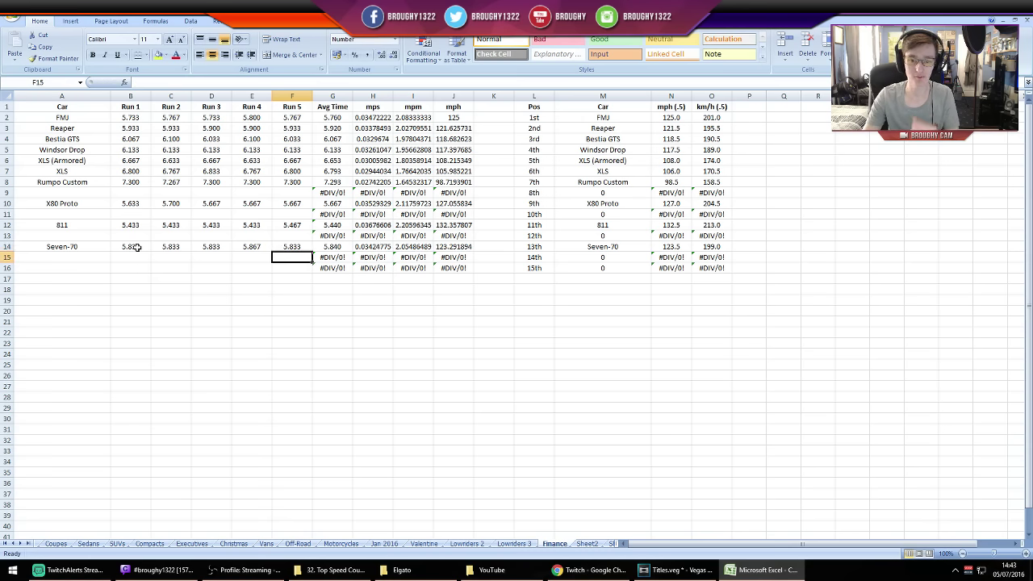
# Inspect the Seven-70's rounded mph and calculate =25/30 in cell B16 to demonstrate the frames-to-seconds conversion
pyautogui.click(672, 248)
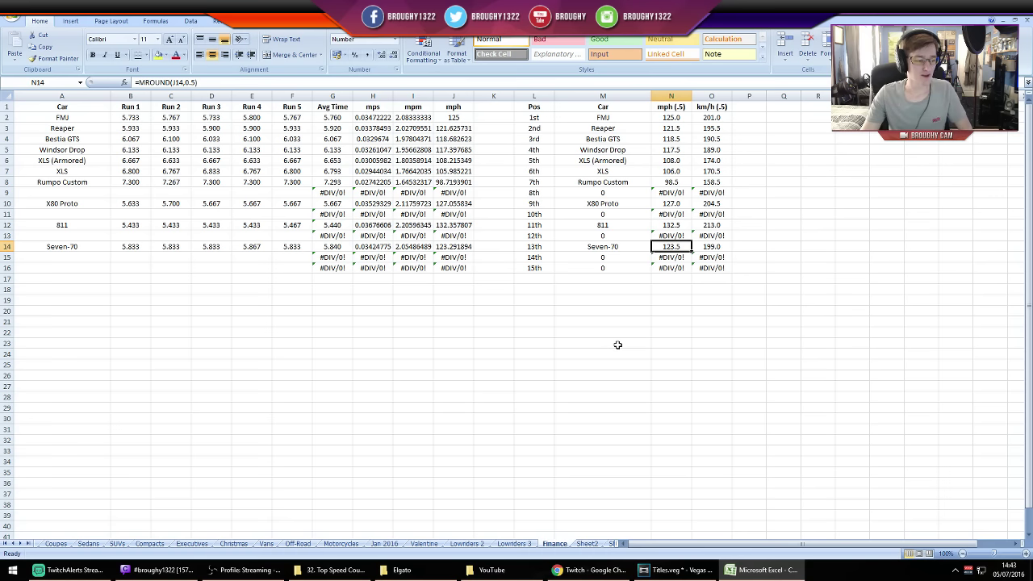
pyautogui.click(140, 247)
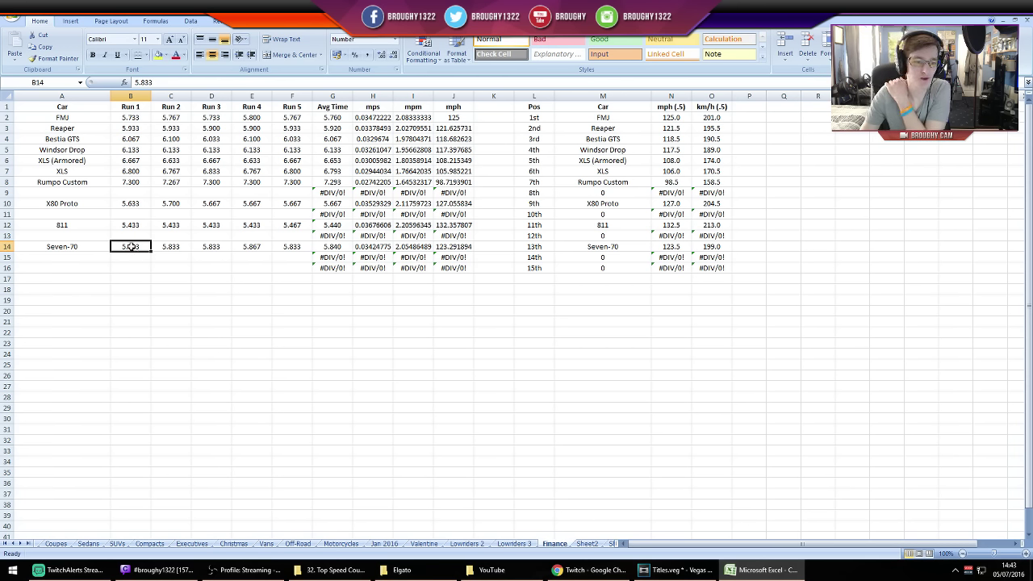
pyautogui.click(131, 256)
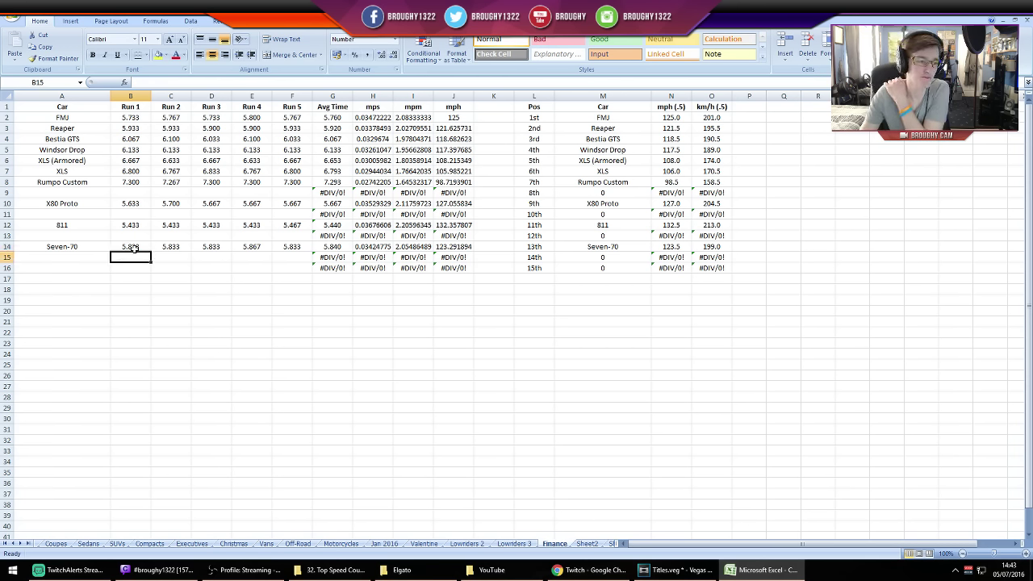
pyautogui.click(133, 268)
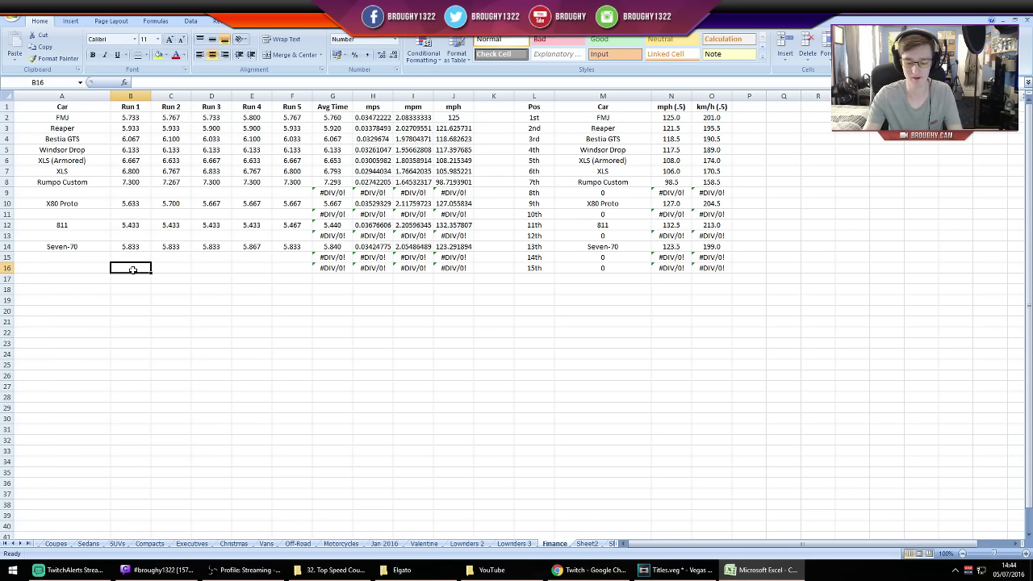
pyautogui.write('=25/30')
pyautogui.press('Return')
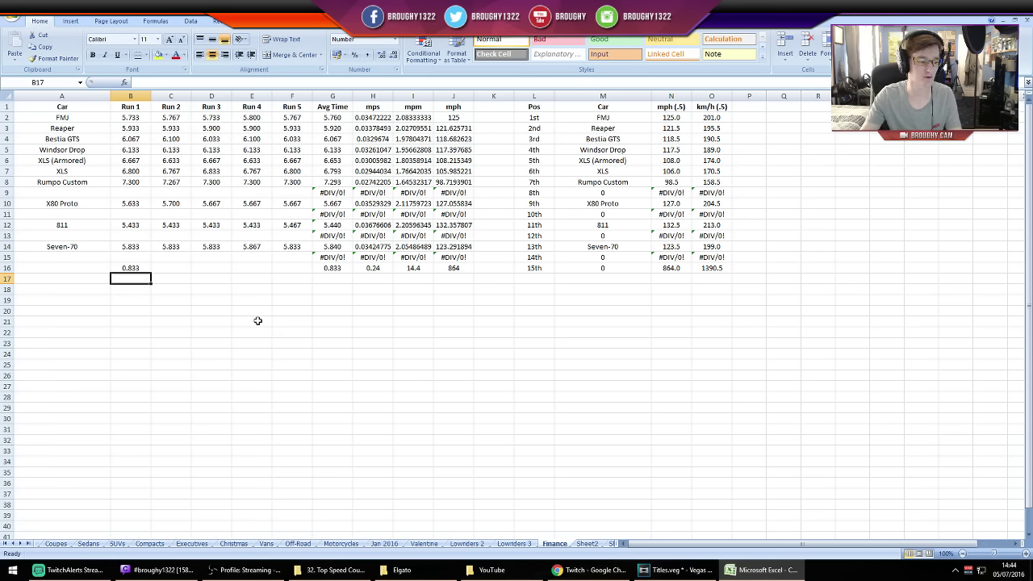
# Go through the Seven-70's five run times and clear the scratch calculation from cell B16
pyautogui.click(134, 246)
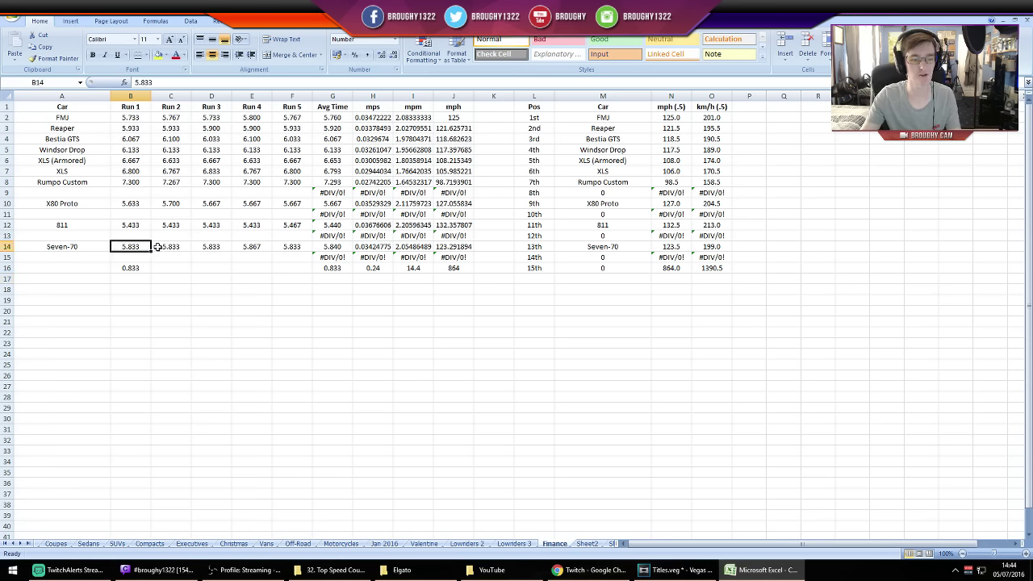
pyautogui.click(164, 246)
pyautogui.click(203, 246)
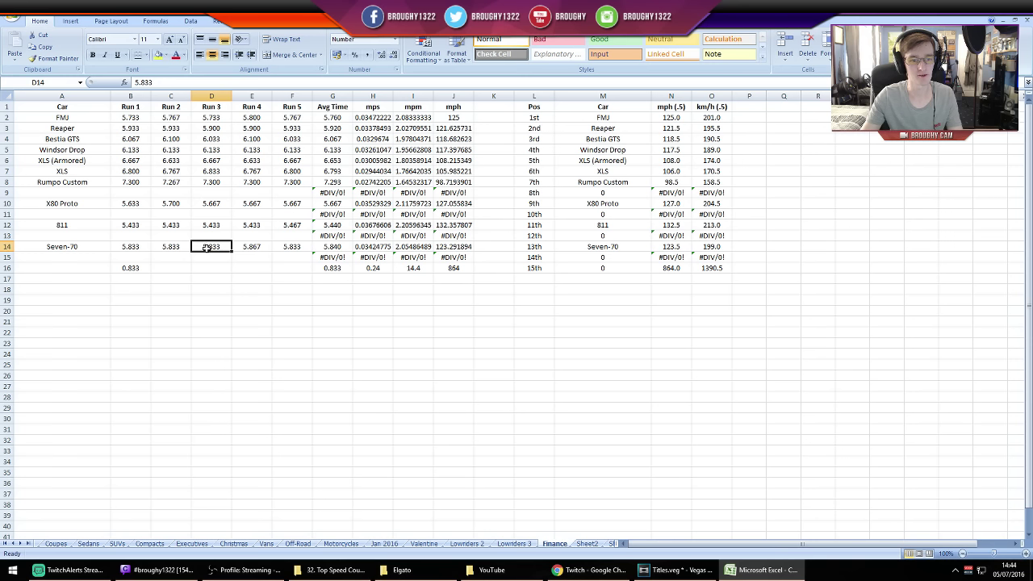
pyautogui.click(258, 248)
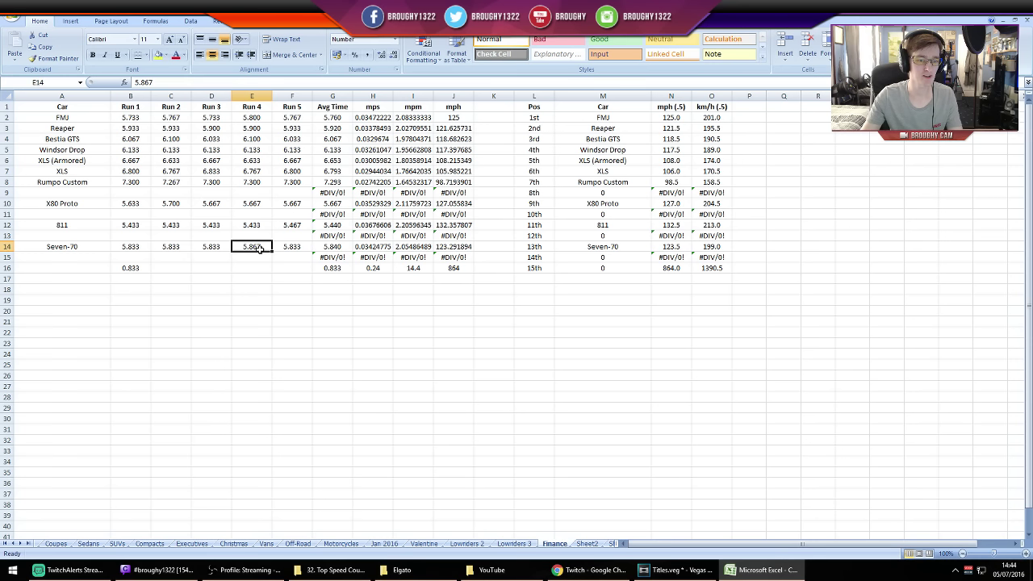
pyautogui.click(292, 247)
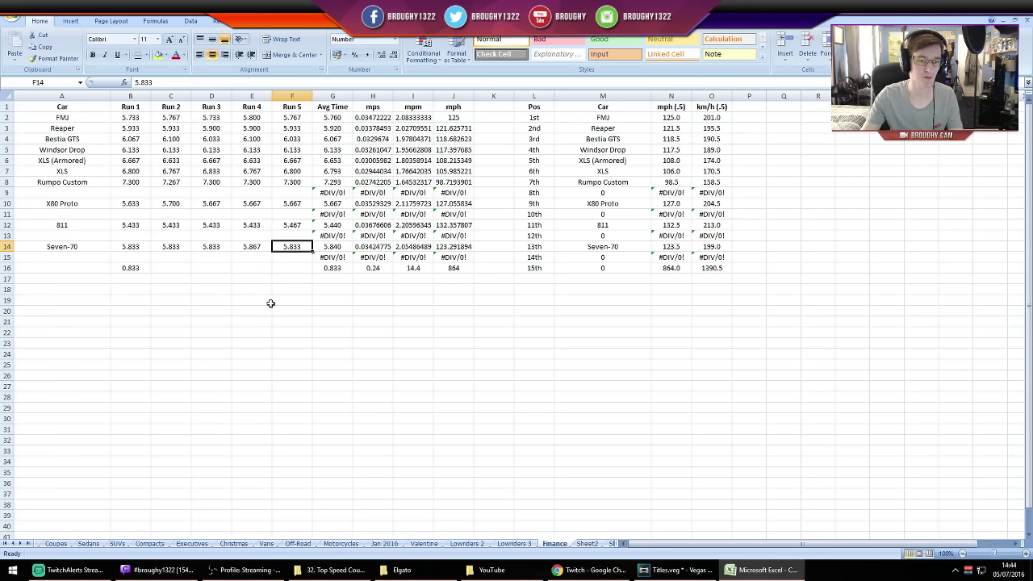
pyautogui.click(135, 269)
pyautogui.press('Delete')
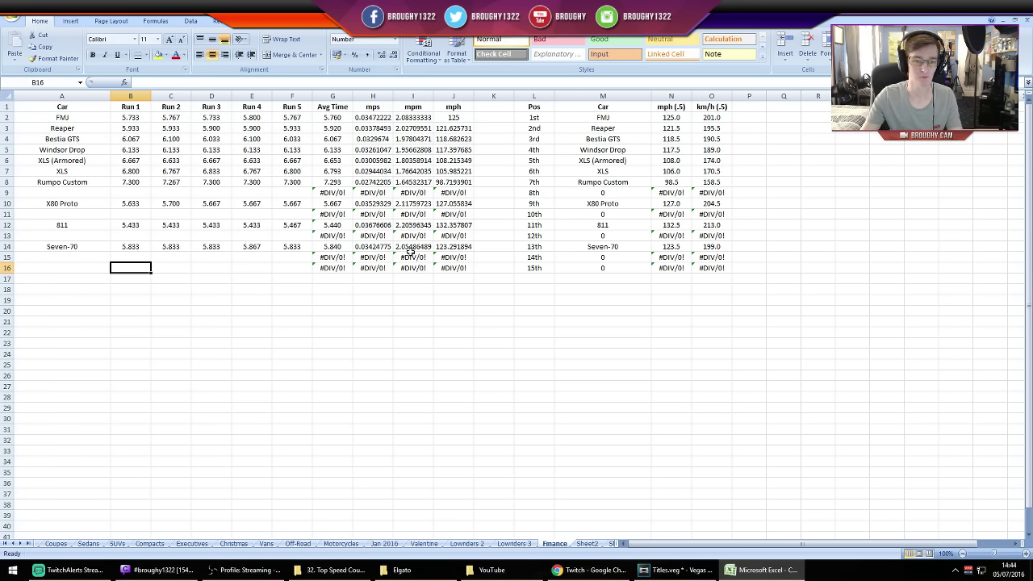
# Review the Seven-70's average time, mps, mpm, mph and rounded mph formulas across row 14
pyautogui.click(349, 247)
pyautogui.click(384, 247)
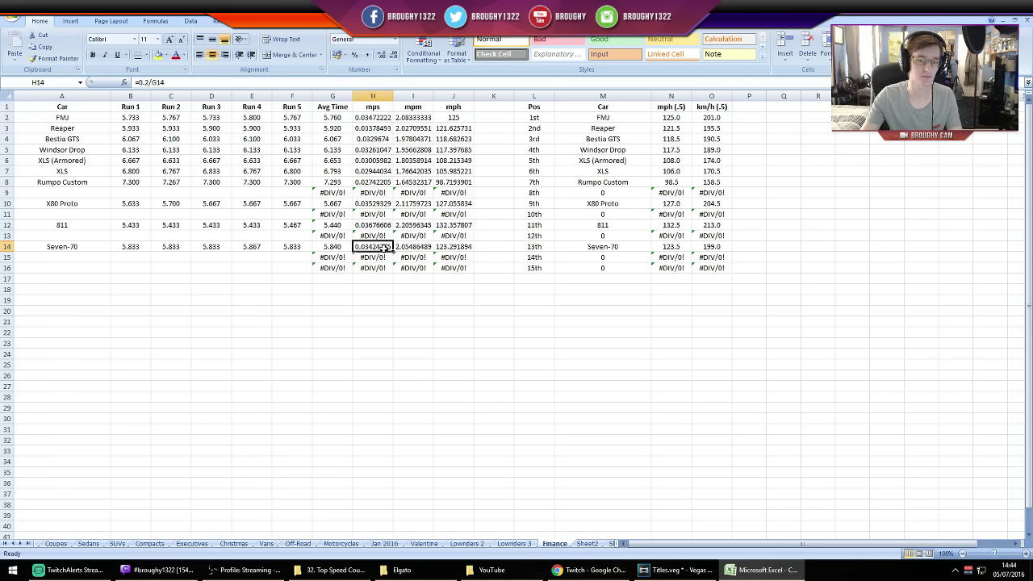
pyautogui.press('Right')
pyautogui.press('Right')
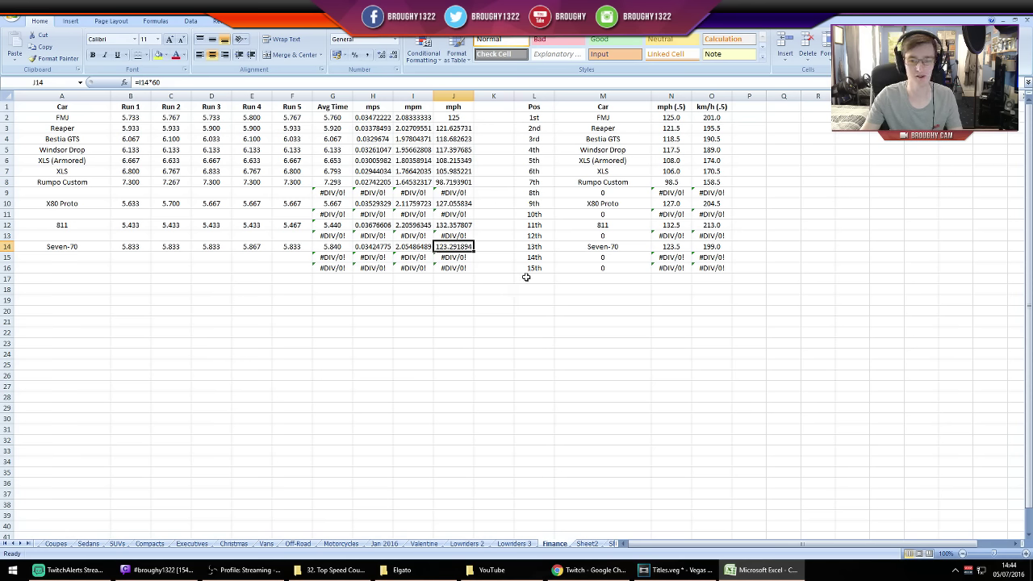
pyautogui.click(680, 247)
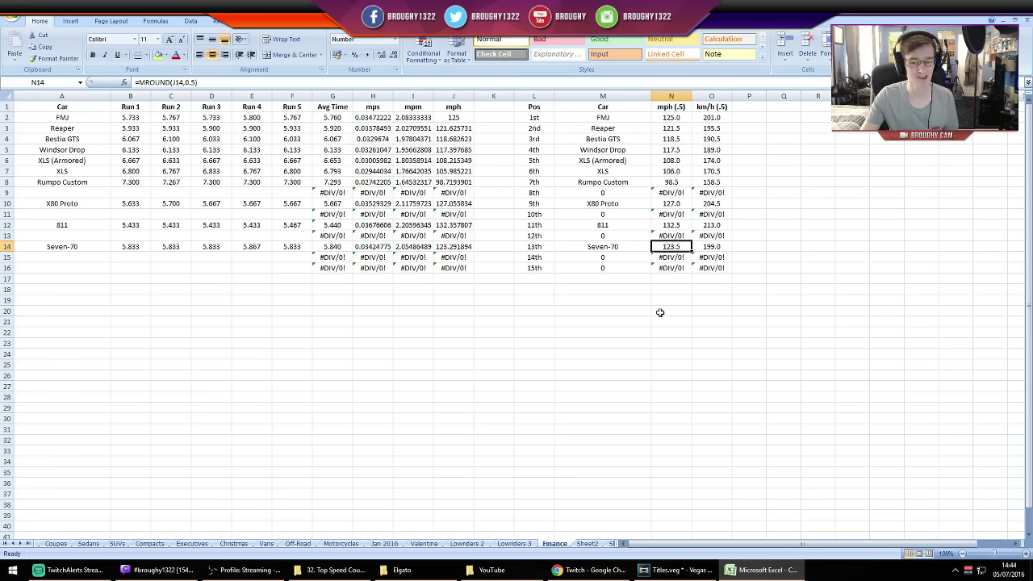
pyautogui.click(552, 385)
# Switch to Vegas Pro and play back the trimmed run clips to compare them, including the third and fifth
pyautogui.click(680, 570)
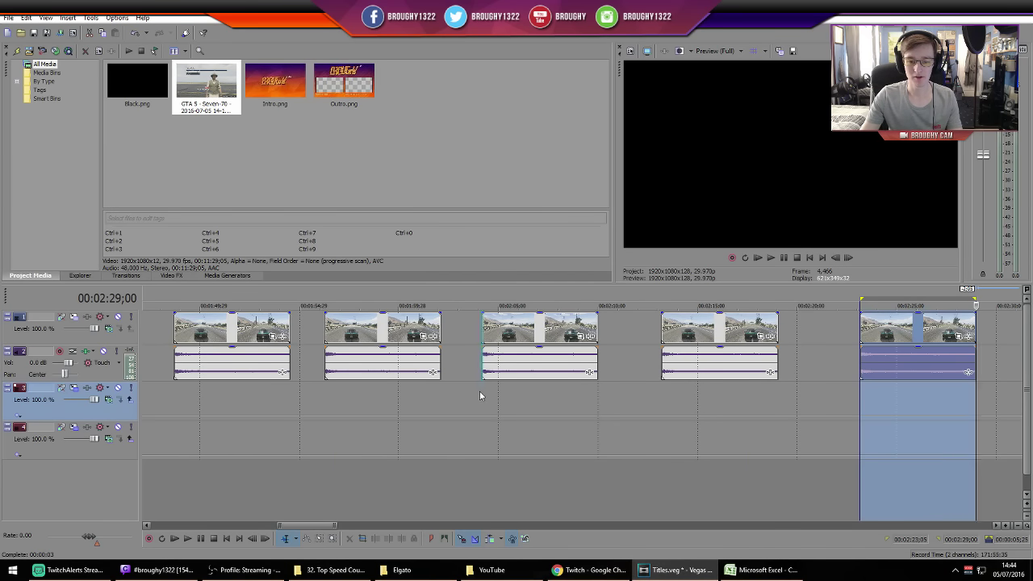
pyautogui.click(482, 396)
pyautogui.click(771, 258)
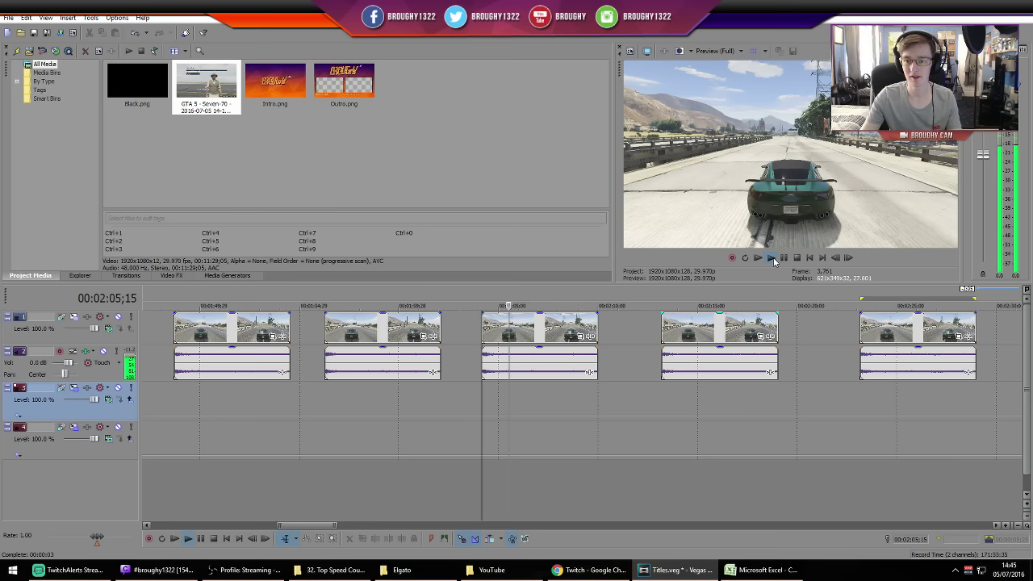
pyautogui.click(862, 297)
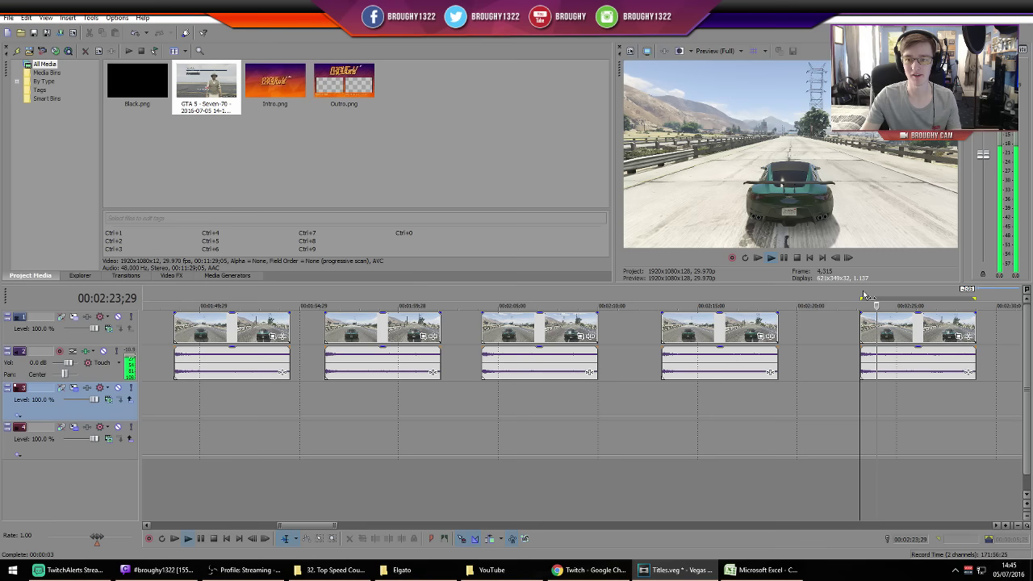
# Stop playback and close Vegas Pro without saving the changes to Titles.veg
pyautogui.press('space')
pyautogui.hotkey('alt', 'F4')
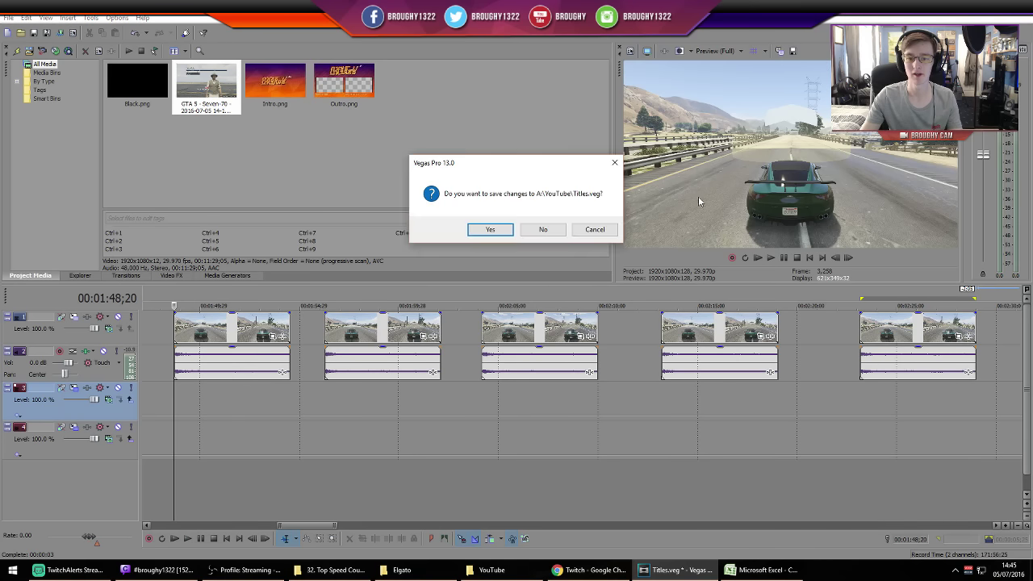
pyautogui.click(547, 230)
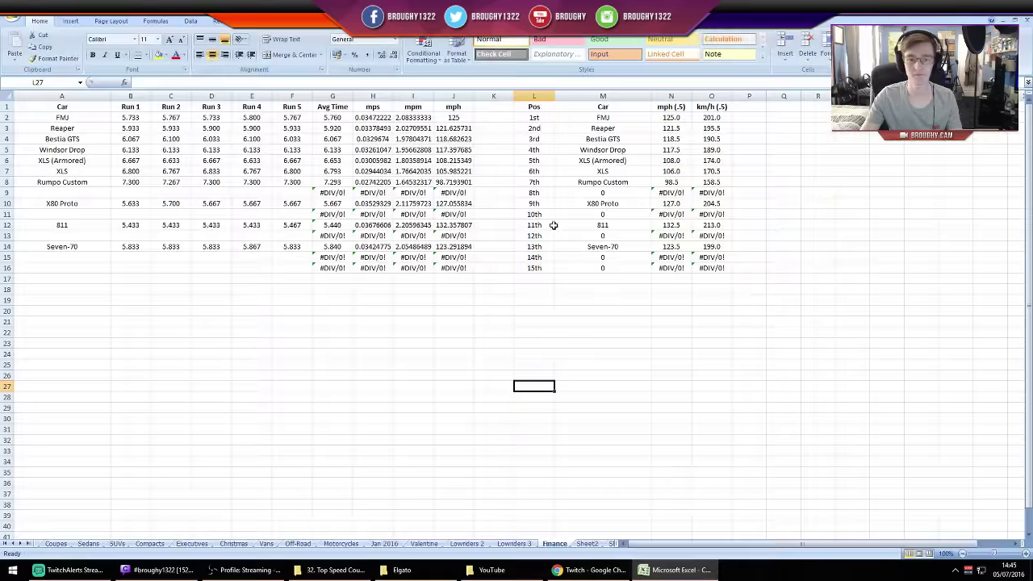
# Switch to Game Capture HD, split the Seven-70 recording at 00:00:31 and delete the clip before the split
pyautogui.click(246, 569)
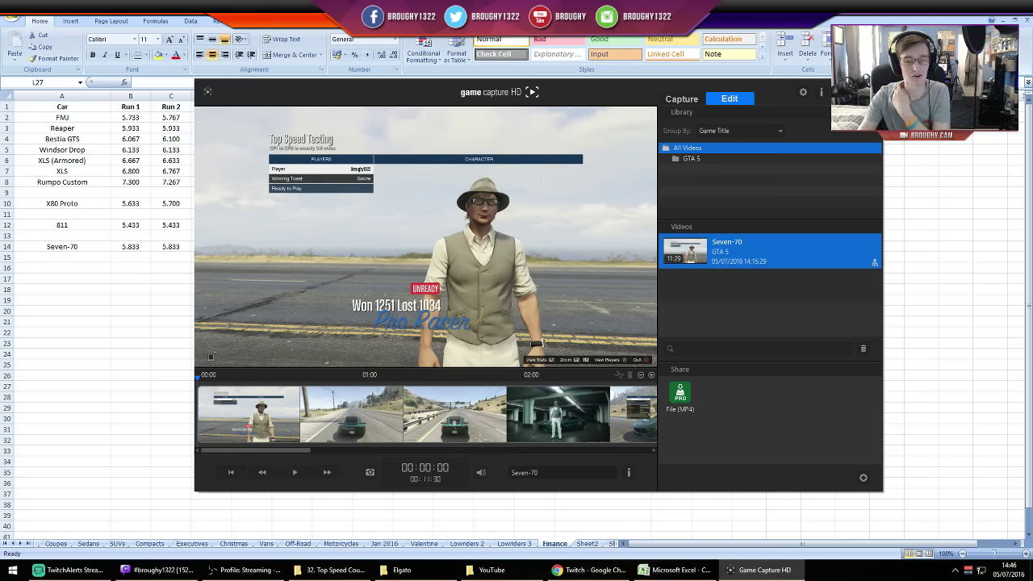
pyautogui.click(281, 425)
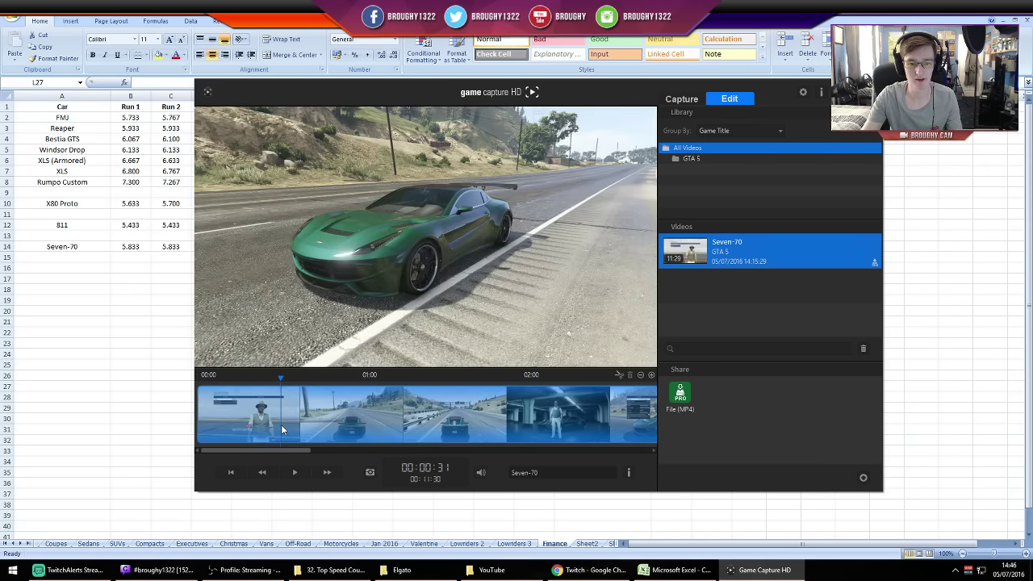
pyautogui.click(626, 384)
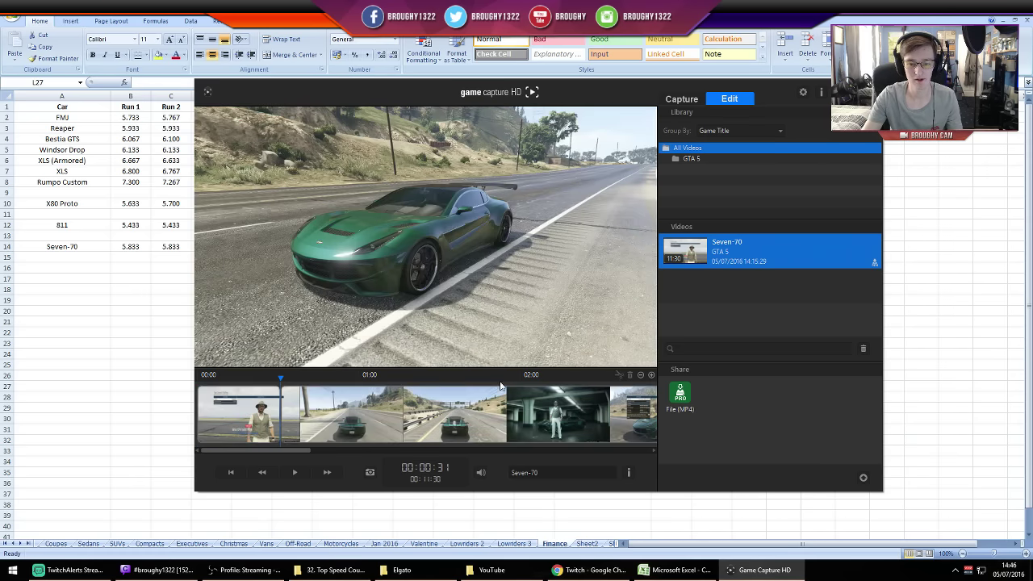
pyautogui.click(265, 428)
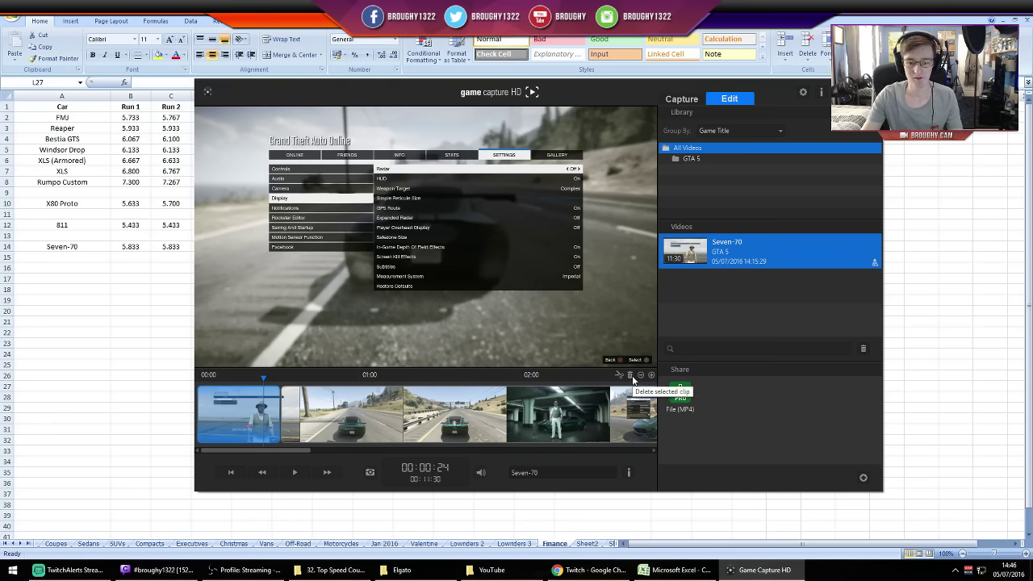
pyautogui.click(632, 378)
# Split the Seven-70 recording at 00:01:06, delete the clip after the split and export the rest as an MP4 file
pyautogui.click(392, 416)
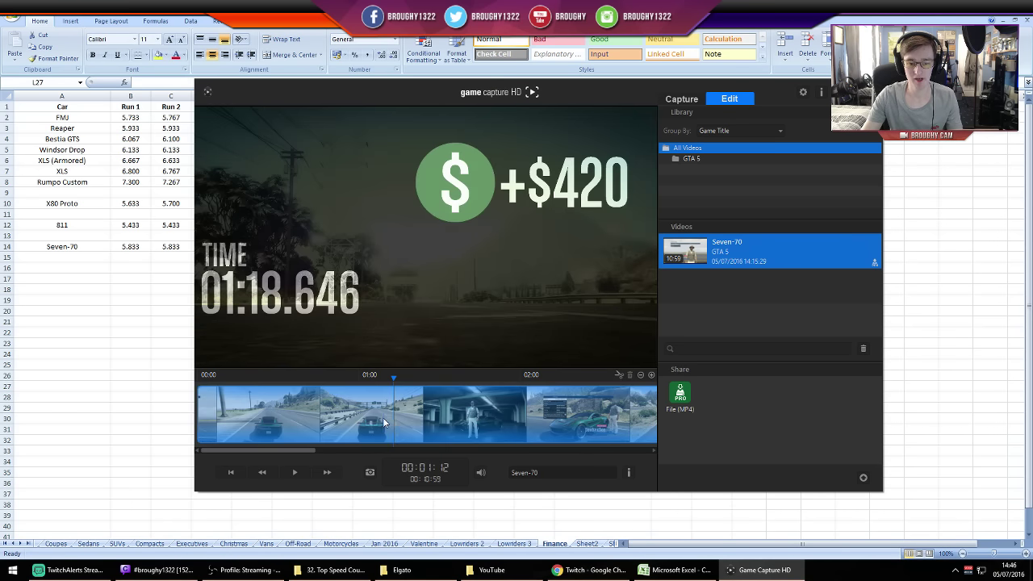
pyautogui.click(368, 424)
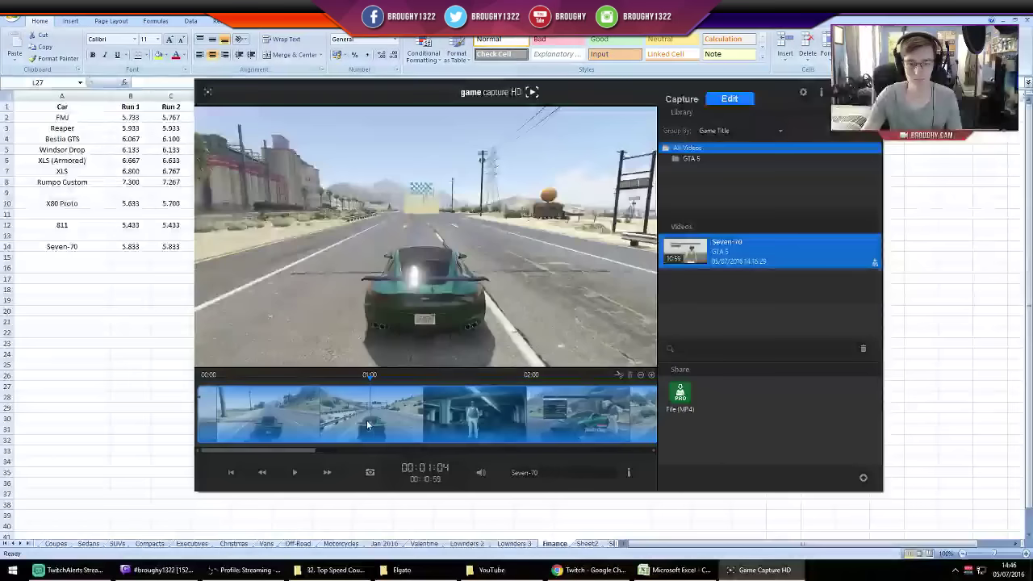
pyautogui.click(618, 377)
pyautogui.click(546, 379)
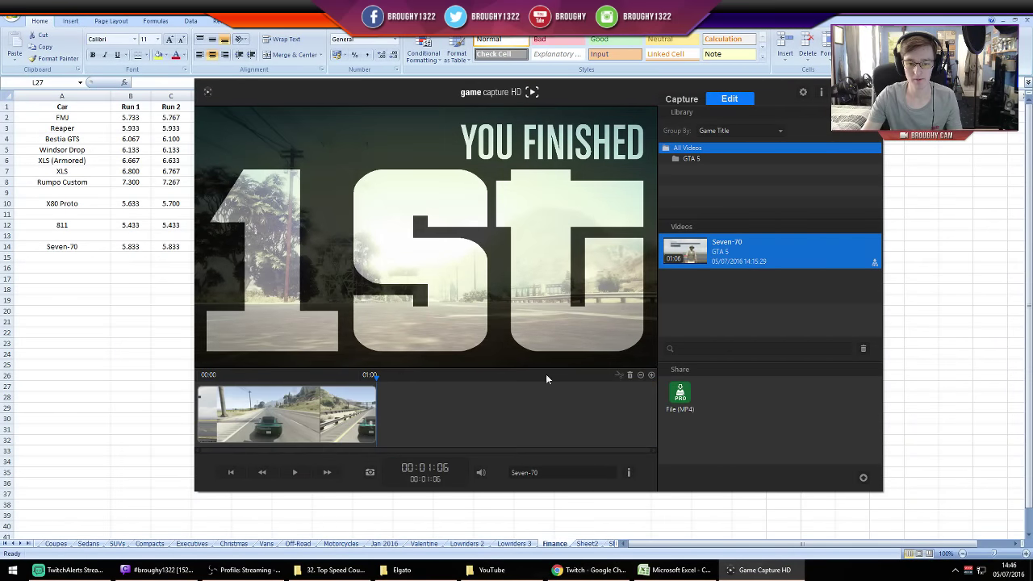
pyautogui.click(680, 394)
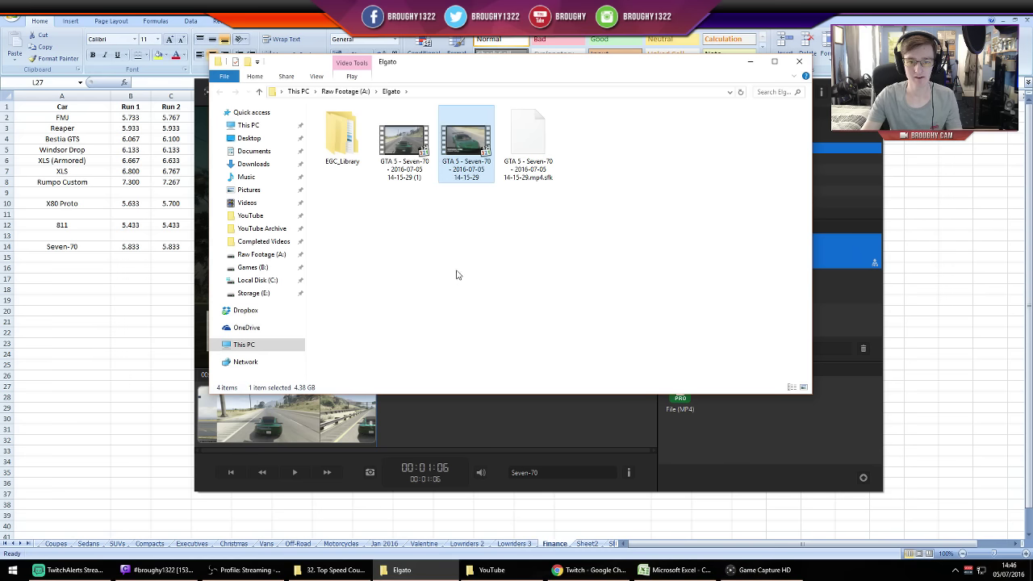
# Delete the original Seven-70 video and its .sfk file from the Elgato folder, and remove (1) from the trimmed copy's name
pyautogui.click(456, 276)
pyautogui.moveTo(556, 203); pyautogui.dragTo(419, 151)
pyautogui.press('Delete')
pyautogui.click(738, 430)
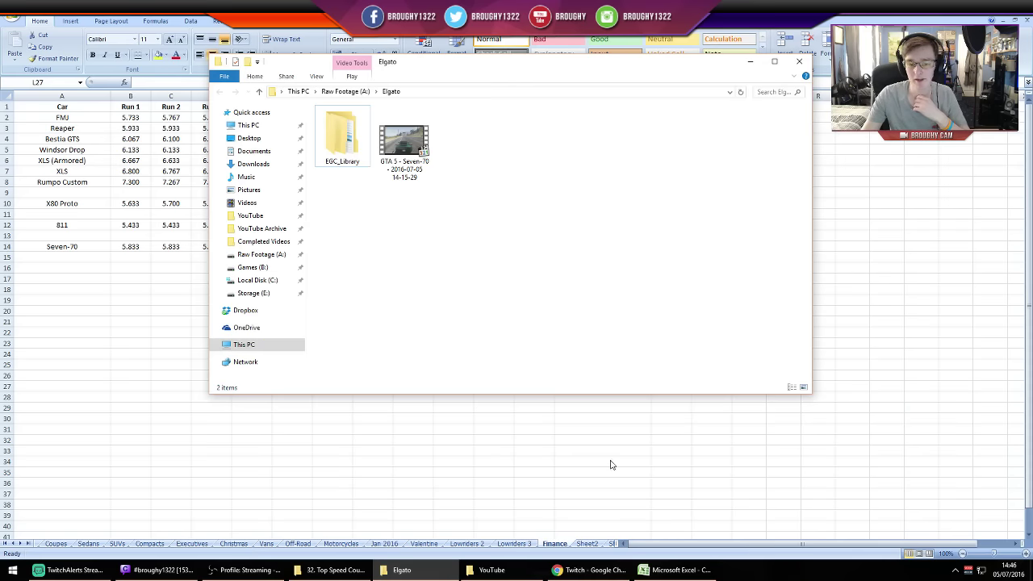
# Switch to Excel to check the Seven-70's rounded mph in N14, shrink the Excel window and return to the Elgato folder
pyautogui.hotkey('alt', 'Tab')
pyautogui.click(671, 246)
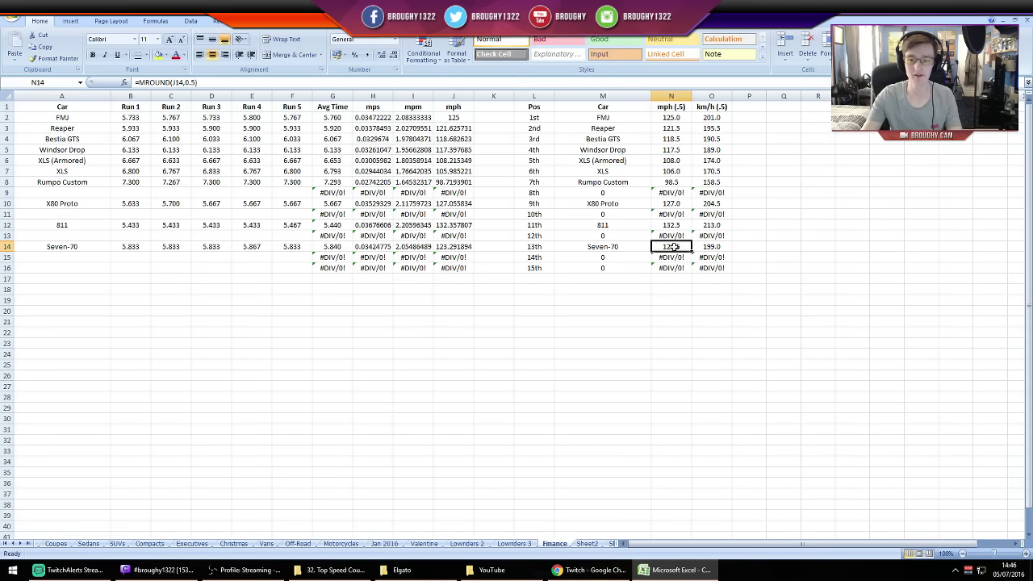
pyautogui.press('super+Down')
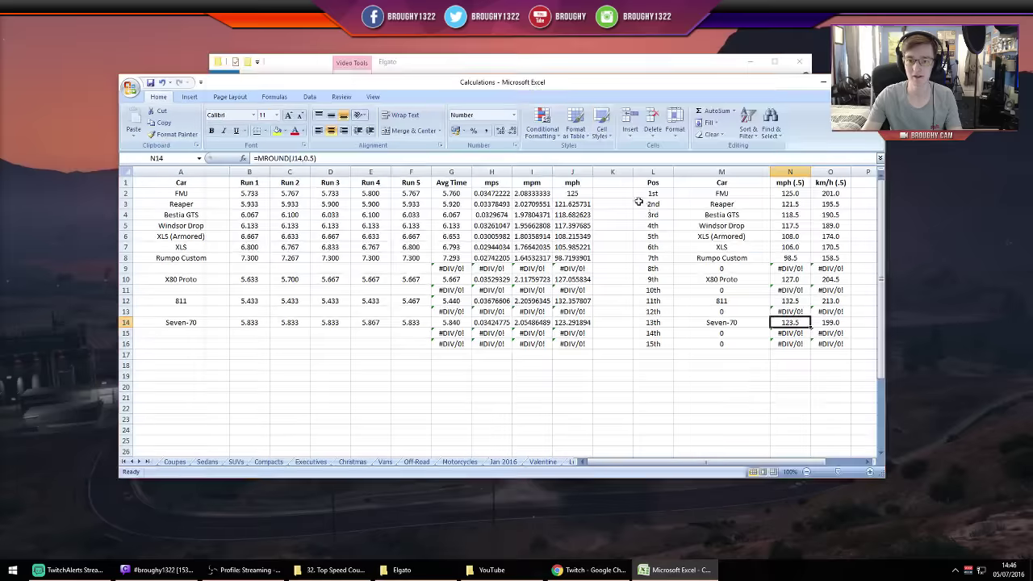
pyautogui.hotkey('alt', 'Tab')
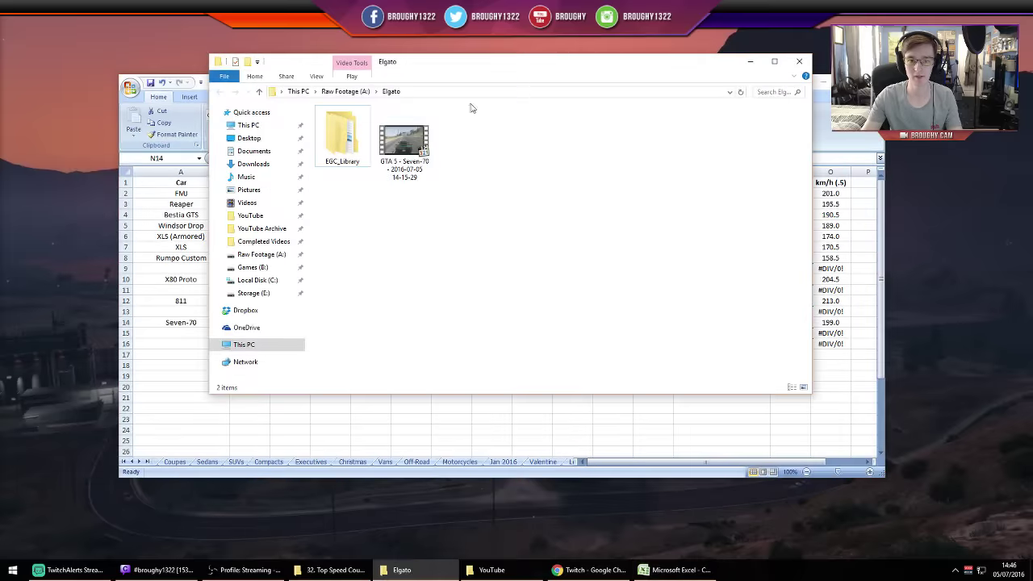
# Open 21. Finance DLC Vehicles (Seven-70).veg from the Finance DLC folder in Vegas Pro, leaving the missing X80 Proto clip offline
pyautogui.click(327, 570)
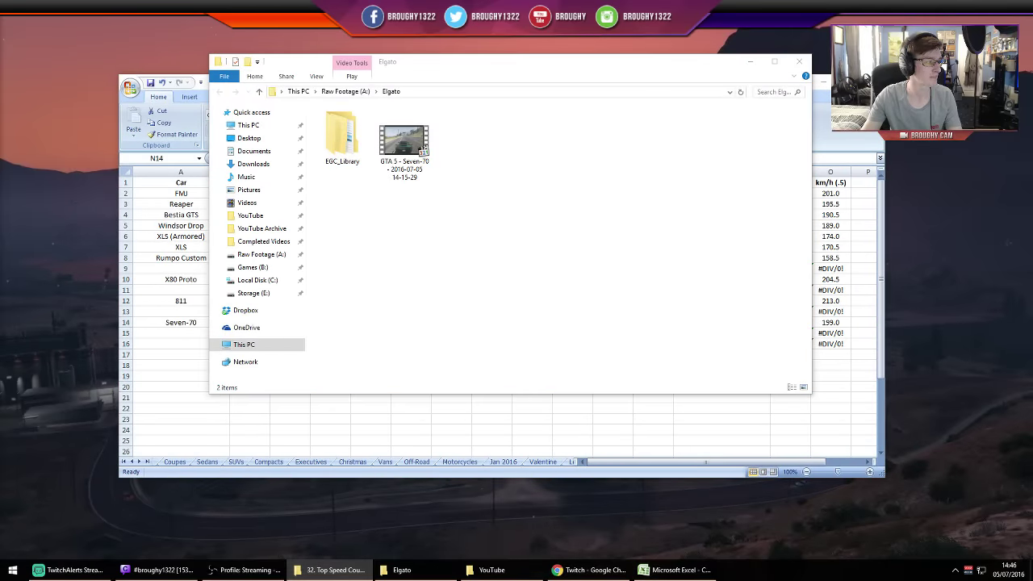
pyautogui.hotkey('alt', 'Up')
pyautogui.hotkey('alt', 'Left')
pyautogui.hotkey('alt', 'Left')
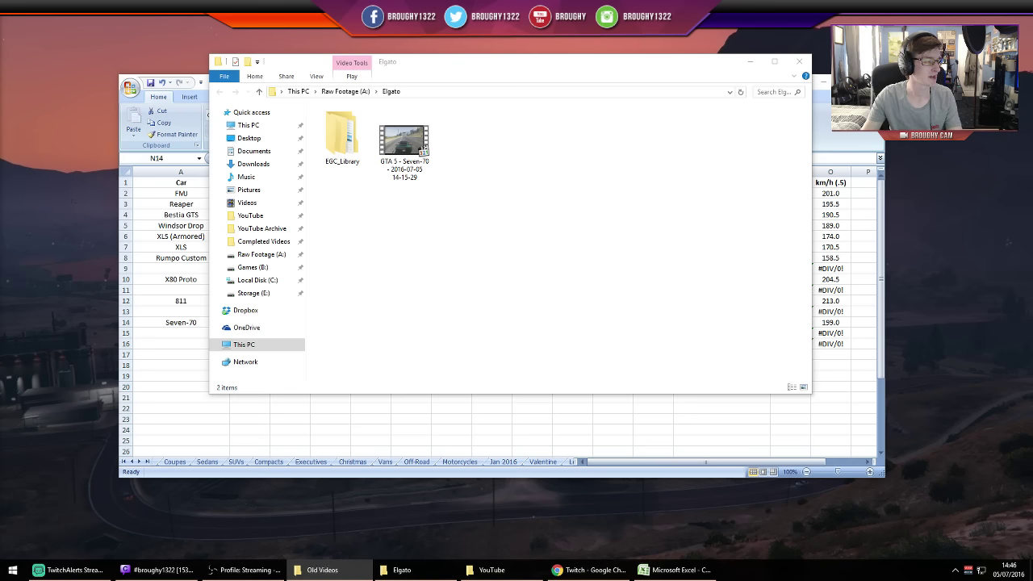
pyautogui.hotkey('alt', 'Left')
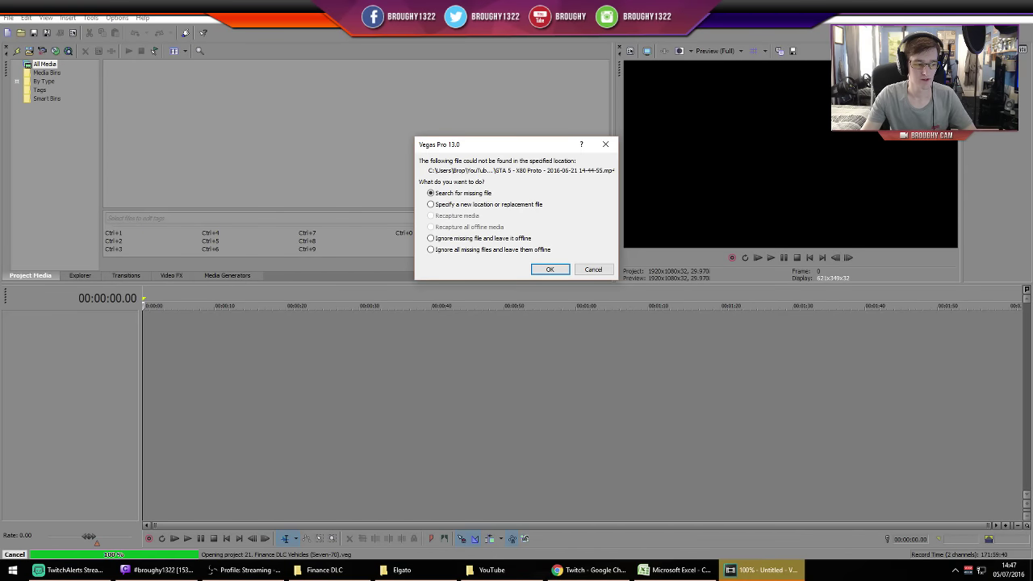
pyautogui.click(545, 269)
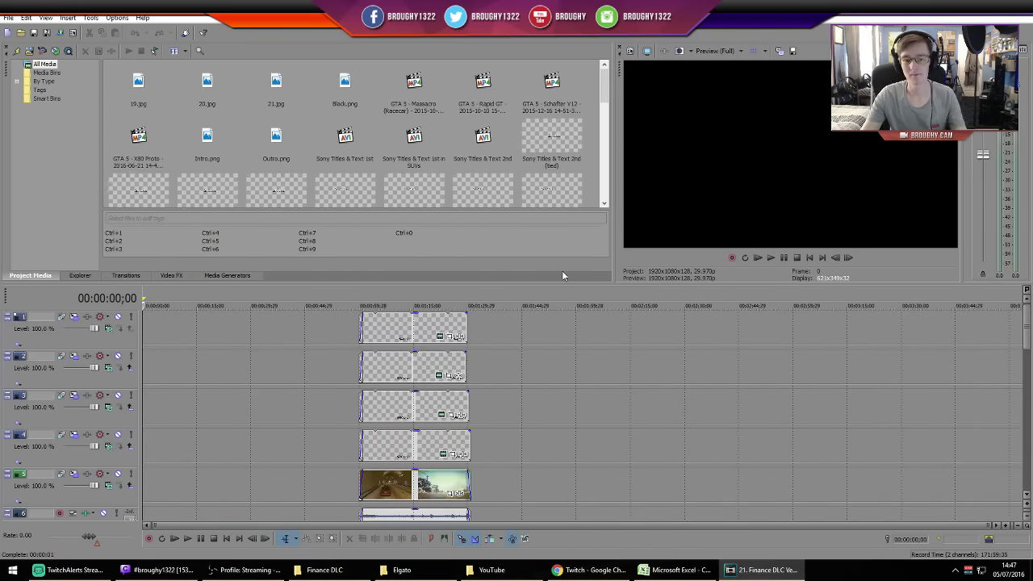
# Set the video preview quality to Preview (Auto) and inspect the Seven-70 title images and the outro on the timeline
pyautogui.click(739, 52)
pyautogui.moveTo(726, 78)
pyautogui.click(771, 79)
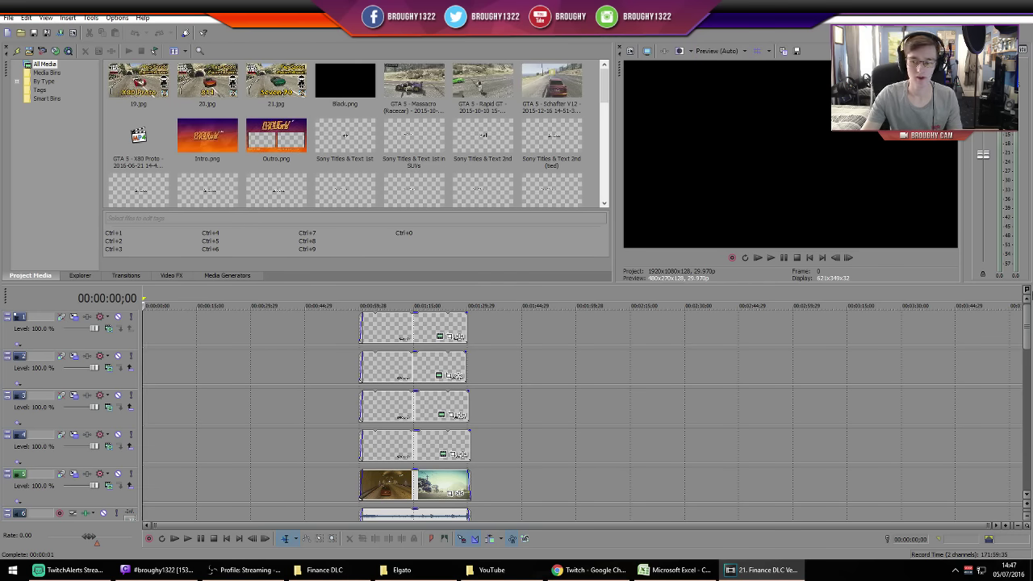
pyautogui.moveTo(1026, 323); pyautogui.dragTo(1027, 422)
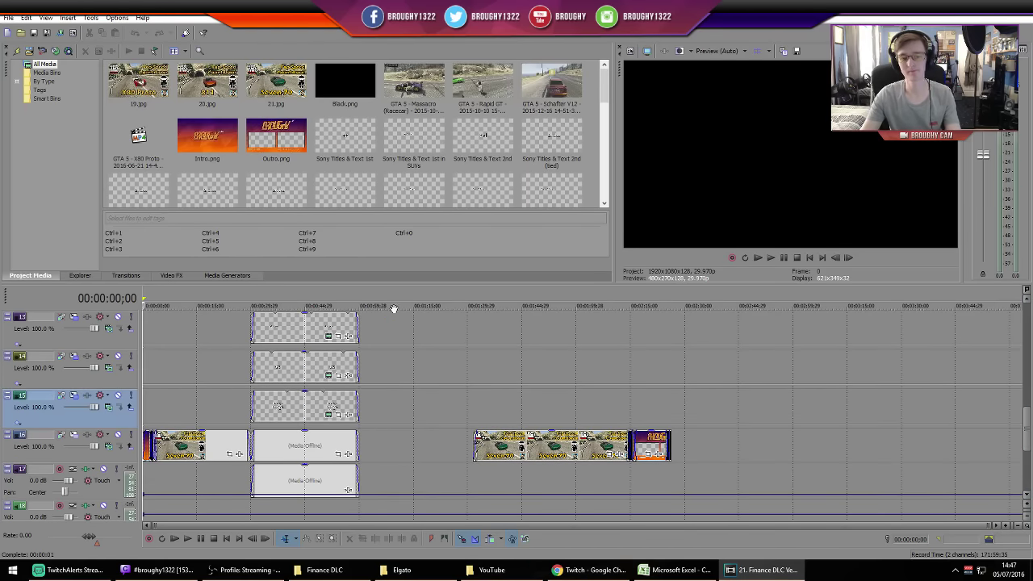
pyautogui.click(198, 402)
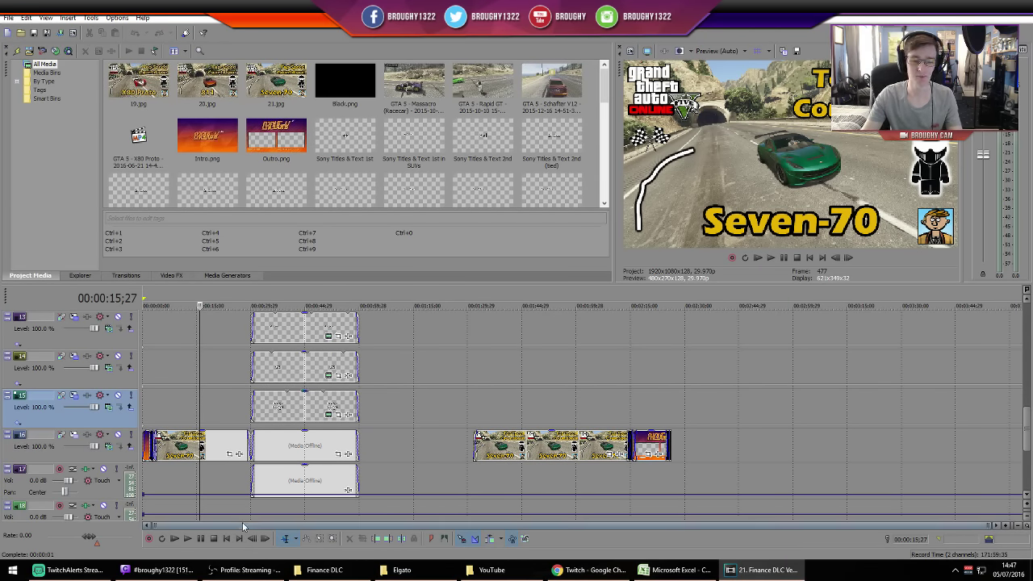
pyautogui.click(313, 448)
pyautogui.click(518, 448)
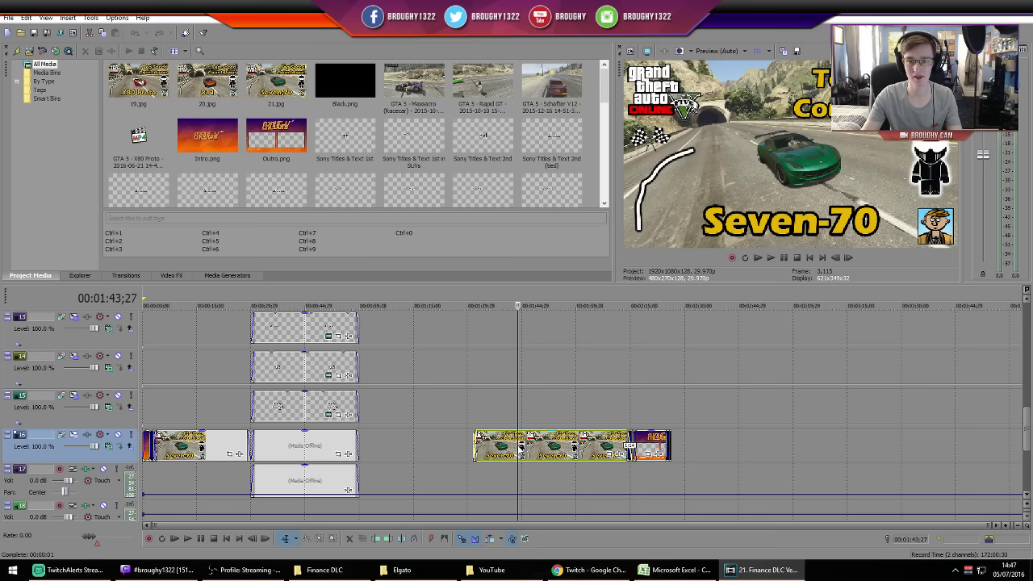
pyautogui.click(647, 415)
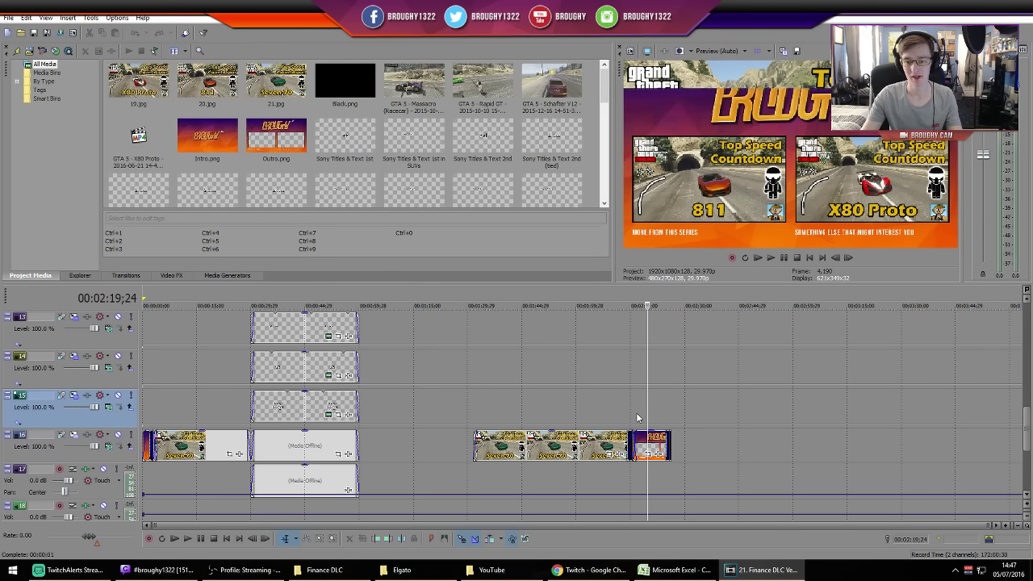
# Replace the offline X80 Proto clip in the project media with the trimmed Seven-70 video from the Raw Footage drive's Elgato folder
pyautogui.click(310, 438)
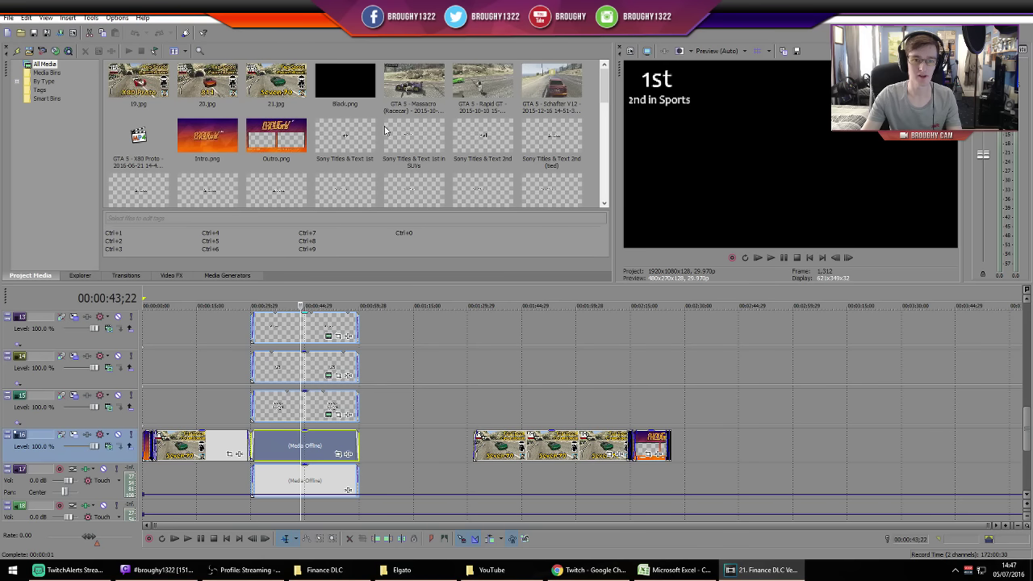
pyautogui.click(121, 167)
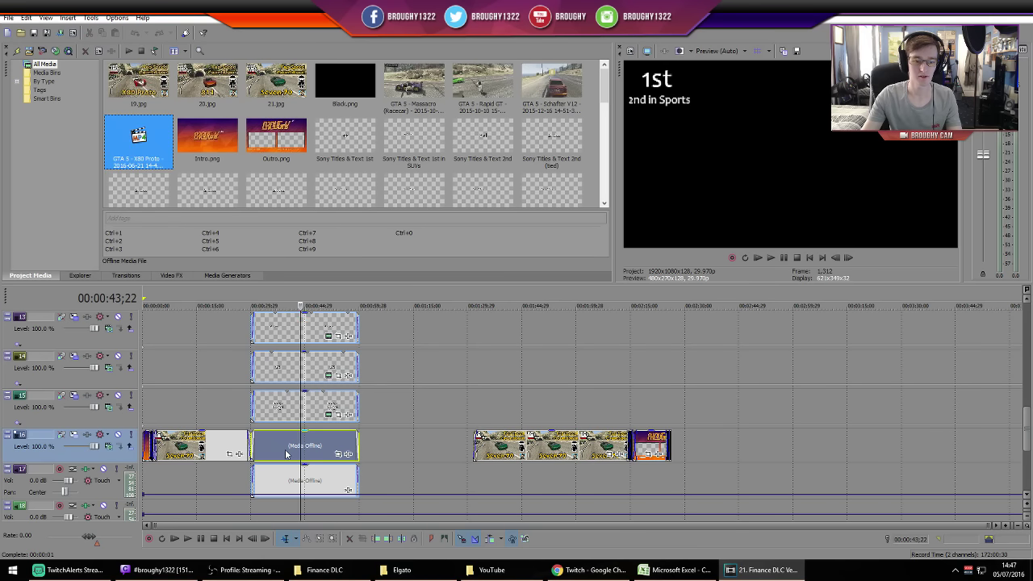
pyautogui.rightClick(289, 450)
pyautogui.click(334, 103)
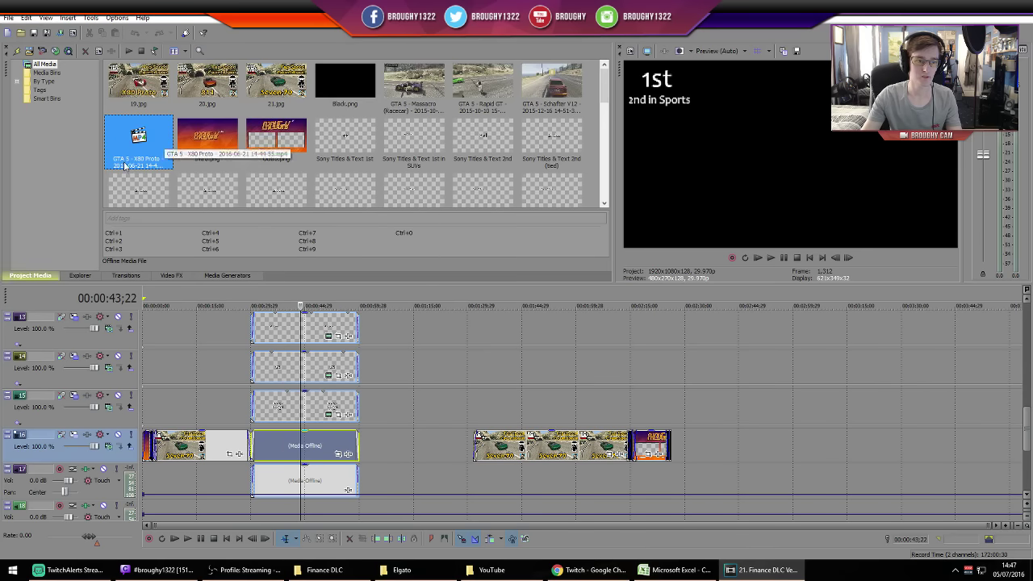
pyautogui.rightClick(145, 146)
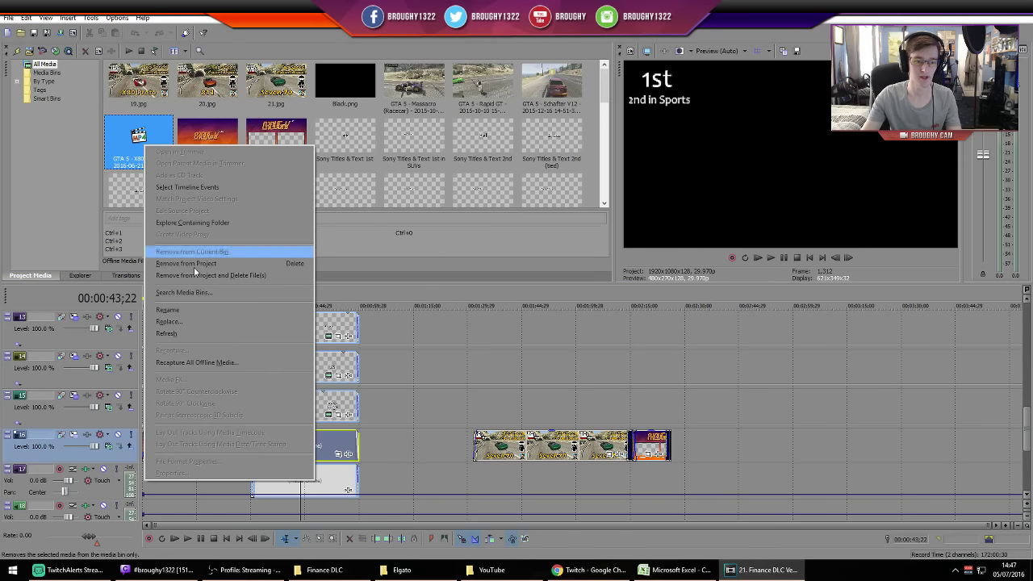
pyautogui.click(195, 324)
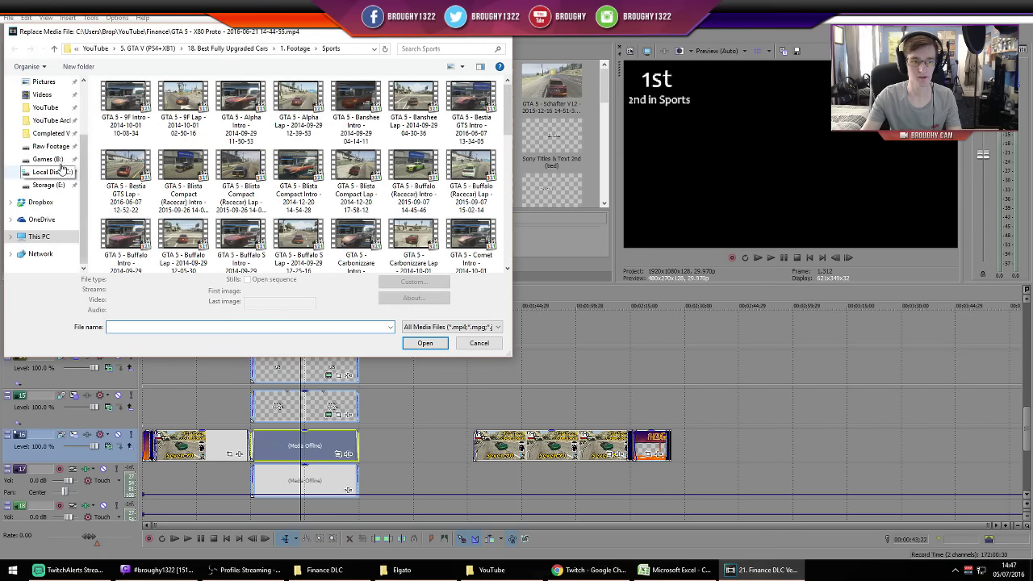
pyautogui.click(51, 146)
pyautogui.doubleClick(150, 134)
pyautogui.doubleClick(185, 117)
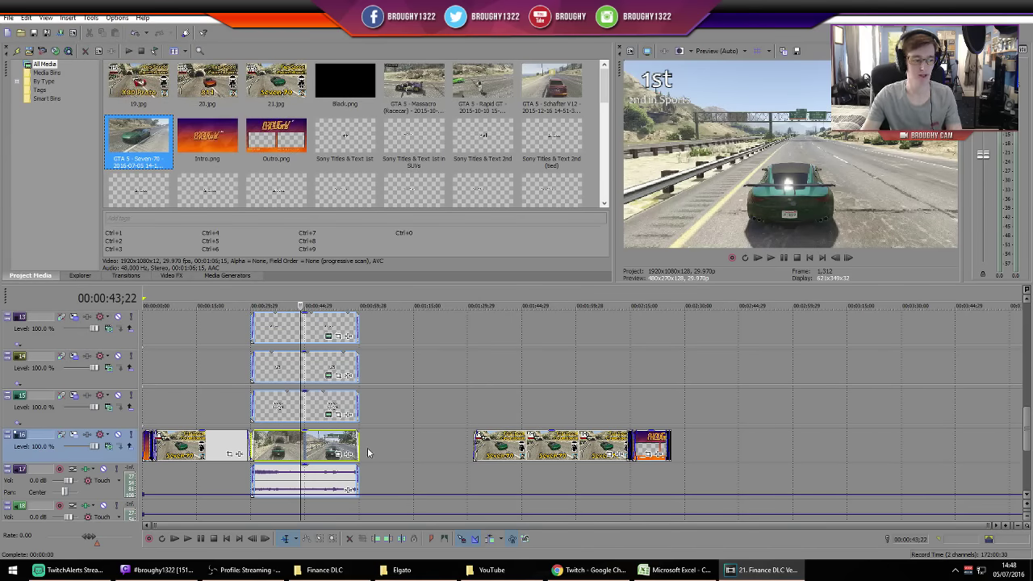
# Re-trim the Seven-70 video clip to start in the tunnel and end at the finish, spanning about 00:00:30 to 00:01:00
pyautogui.scroll(5, 367, 453)
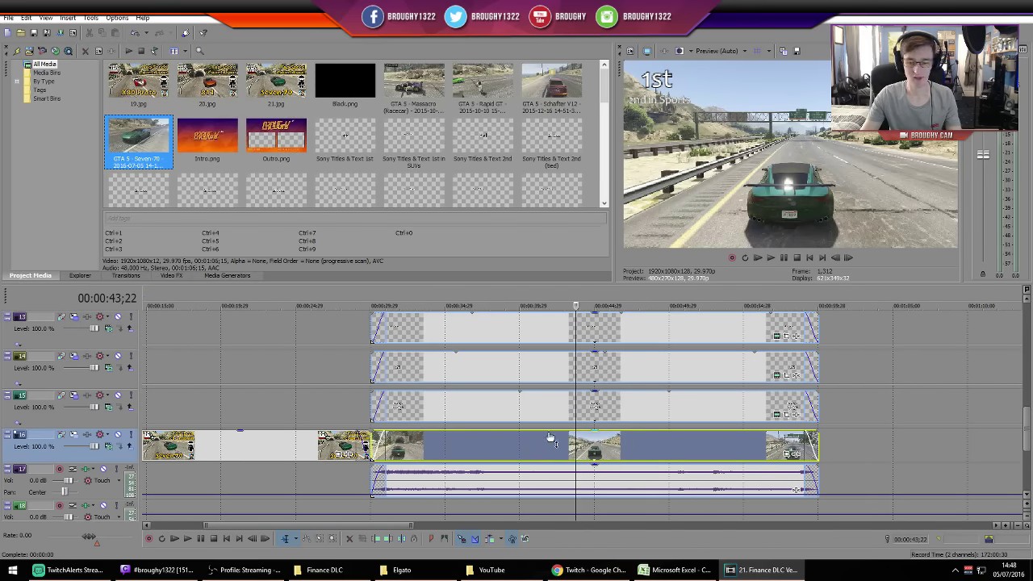
pyautogui.click(549, 438)
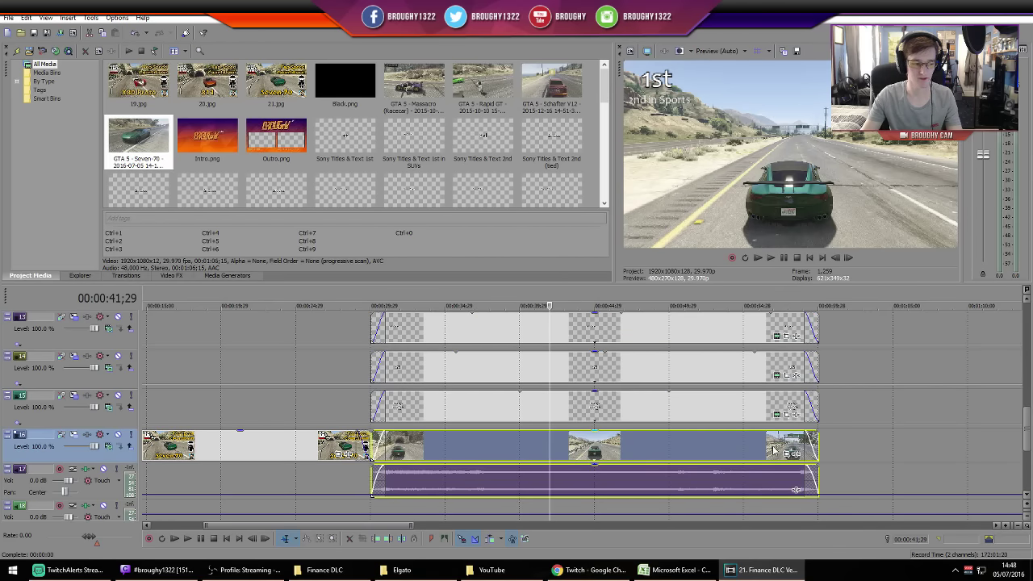
pyautogui.moveTo(814, 442); pyautogui.dragTo(877, 443)
pyautogui.moveTo(373, 446); pyautogui.dragTo(574, 452)
pyautogui.moveTo(723, 452); pyautogui.dragTo(602, 456)
pyautogui.moveTo(453, 451); pyautogui.dragTo(371, 449)
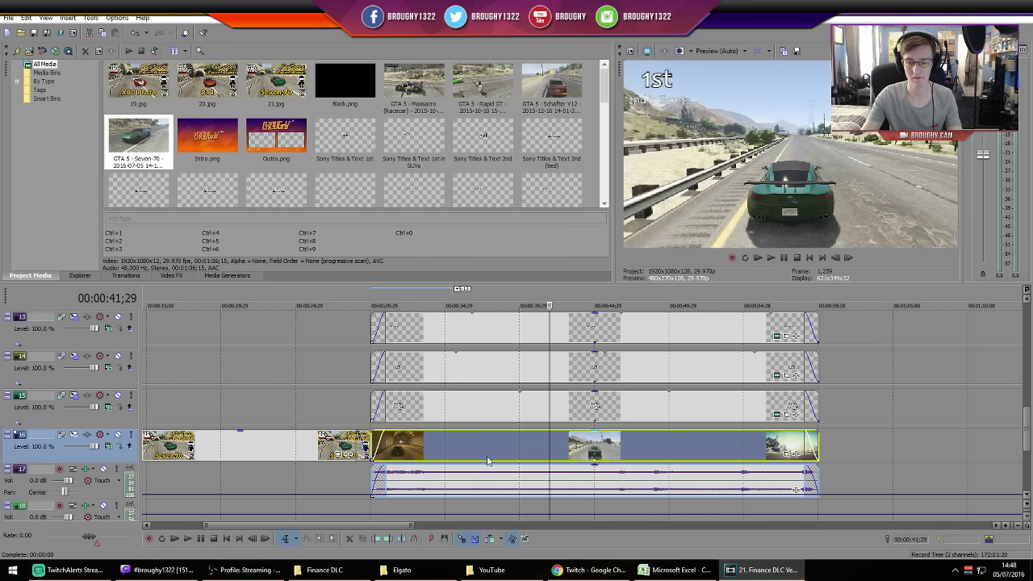
# Set the mph value in the speed title above the Seven-70 clip to 123.5 mph
pyautogui.click(685, 413)
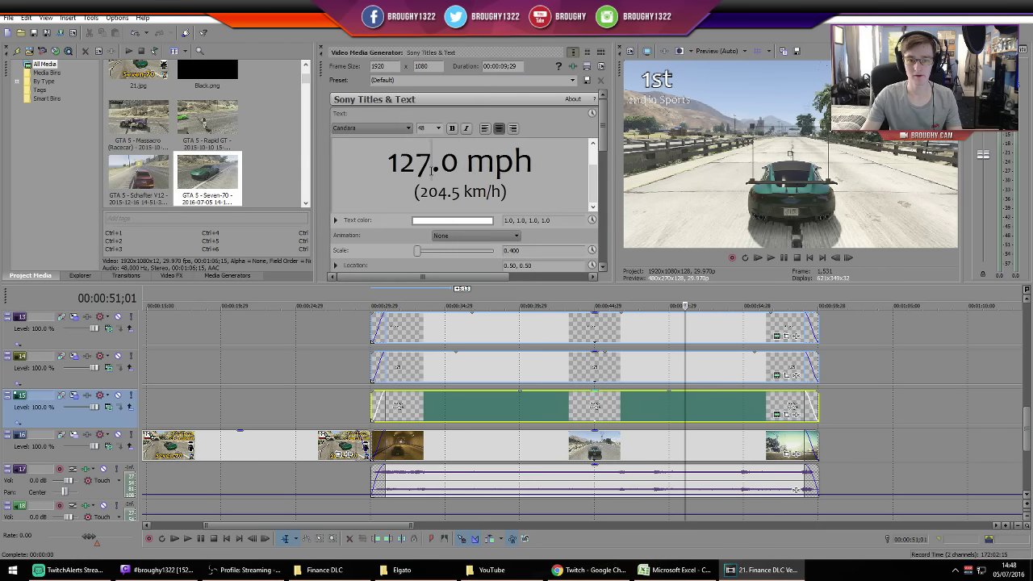
pyautogui.click(431, 170)
pyautogui.press('BackSpace')
pyautogui.write('3')
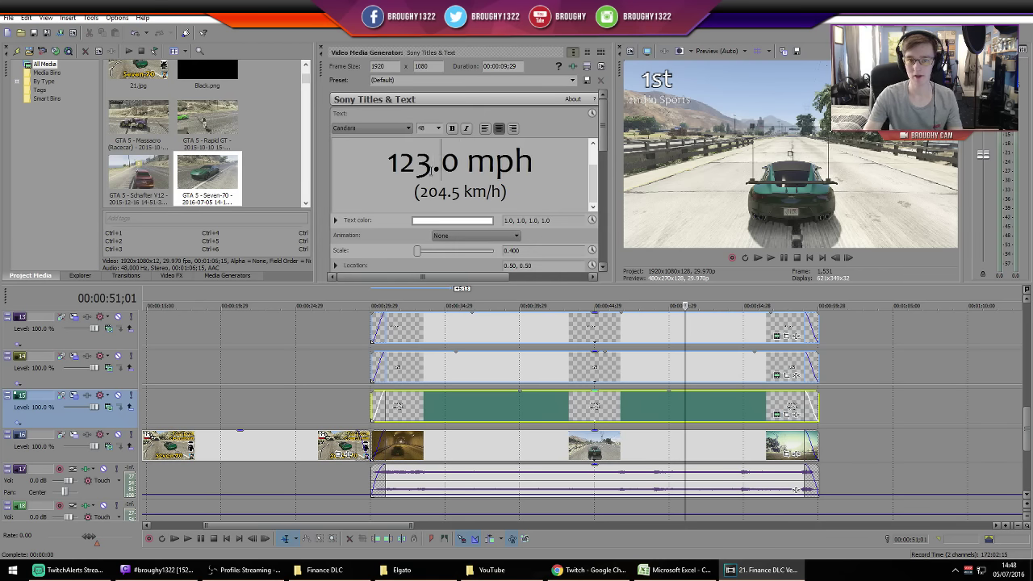
pyautogui.press('Delete')
pyautogui.write('5')
# Set the second line of the speed title to (199.0 km/h), checking the figure against the Excel sheet
pyautogui.scroll(2, 446, 201)
pyautogui.scroll(-1, 446, 201)
pyautogui.click(446, 201)
pyautogui.press('BackSpace')
pyautogui.press('BackSpace')
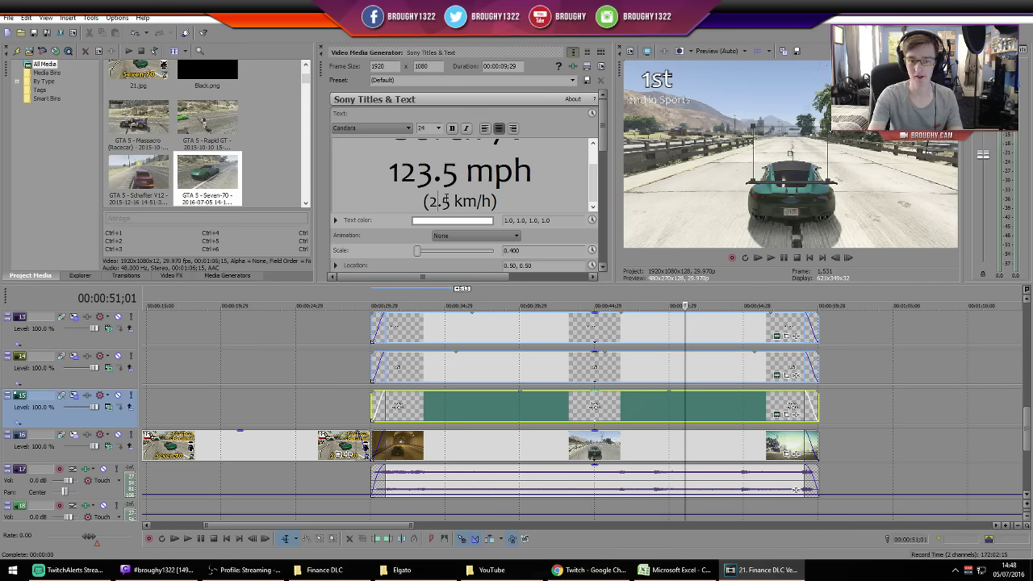
pyautogui.press('BackSpace')
pyautogui.write('199')
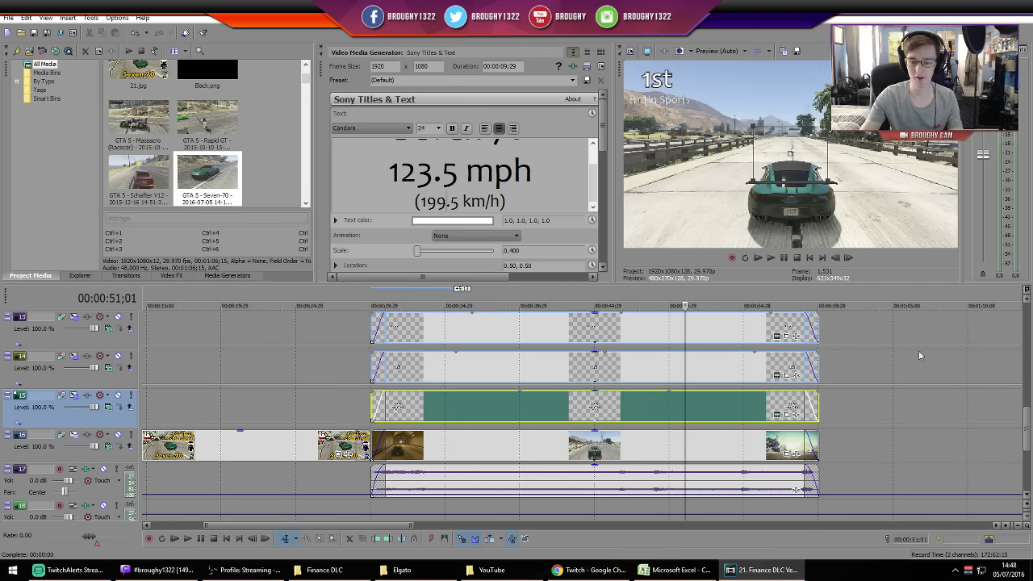
pyautogui.click(676, 570)
pyautogui.click(726, 552)
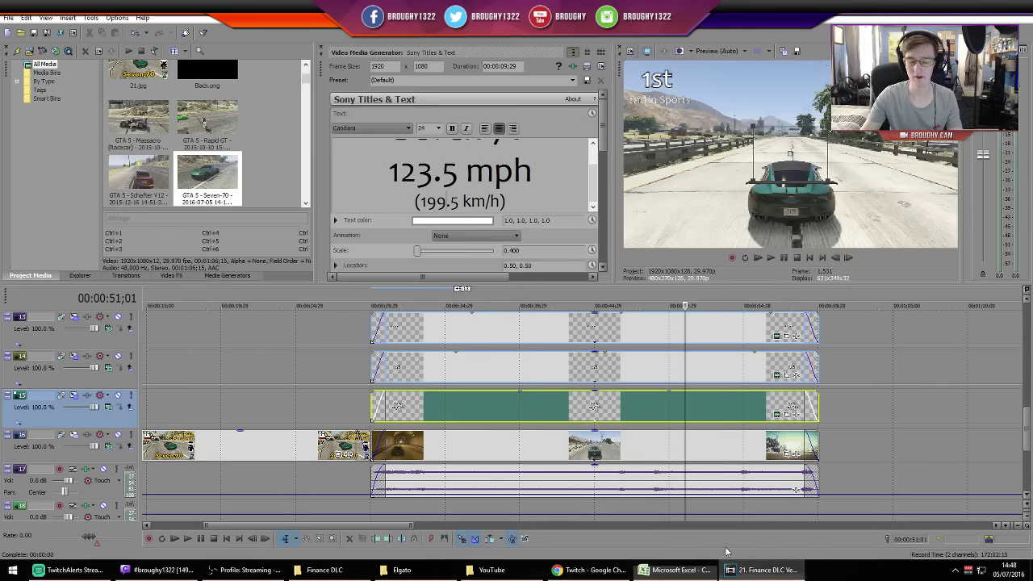
pyautogui.click(466, 205)
pyautogui.press('BackSpace')
pyautogui.write('0')
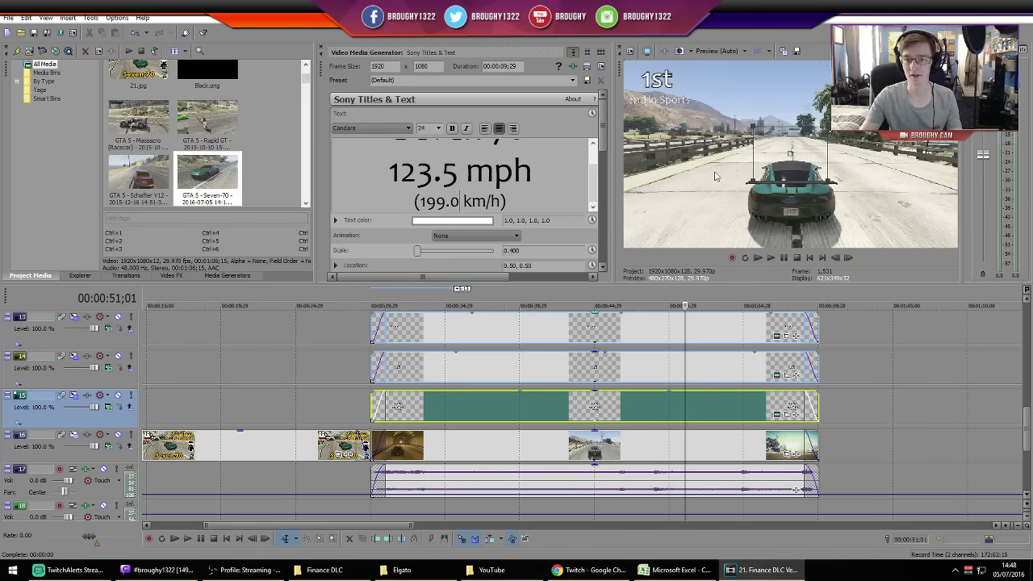
# Check the class ranking title above the Seven-70 clip and preview the four-car comparison at about 00:01:02
pyautogui.click(730, 337)
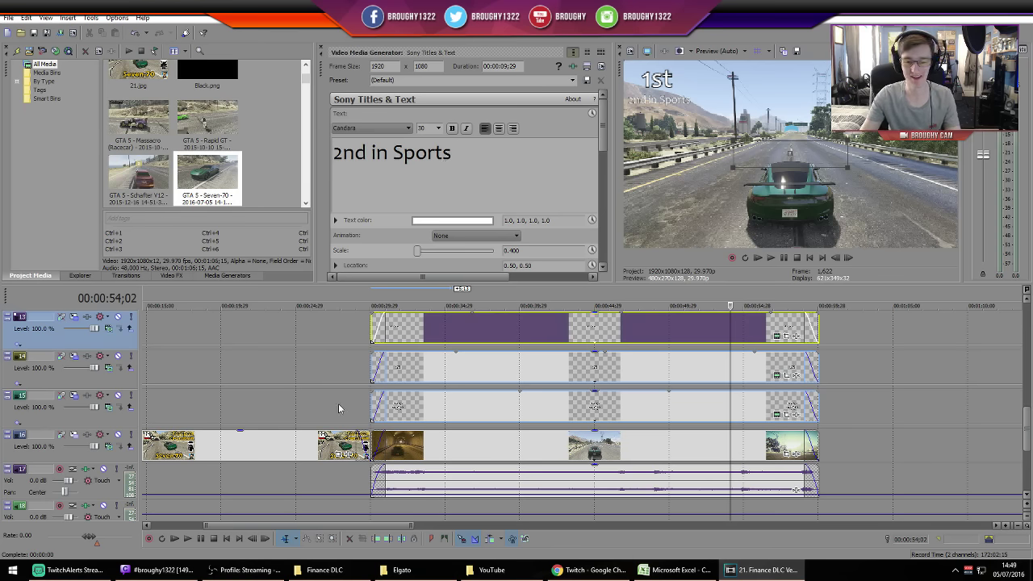
pyautogui.scroll(4, 760, 417)
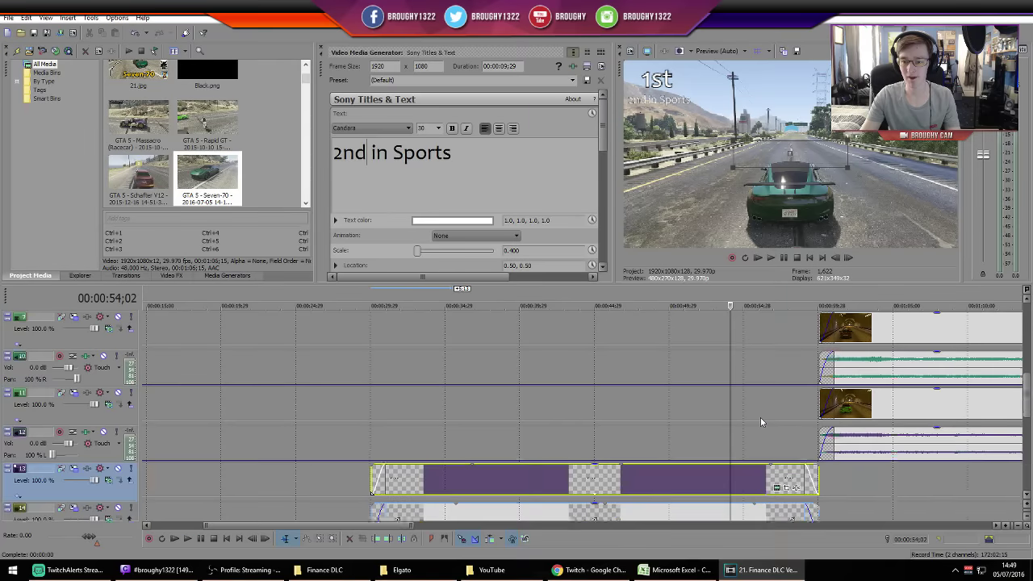
pyautogui.scroll(2, 760, 417)
pyautogui.click(853, 478)
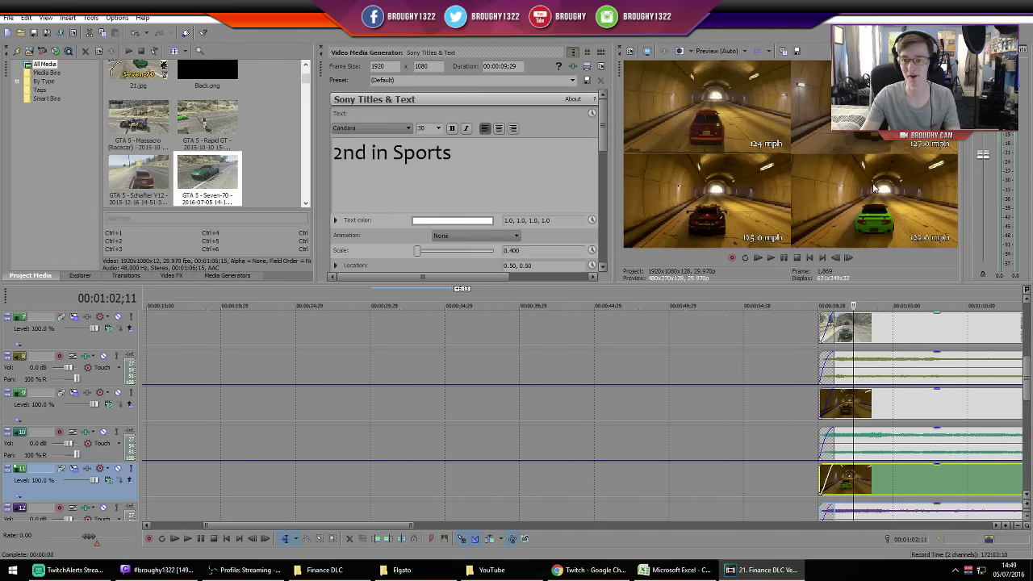
# Set the speed title on track 2 of the four-car comparison to 123.5 mph and close the title editor
pyautogui.scroll(-2, 948, 334)
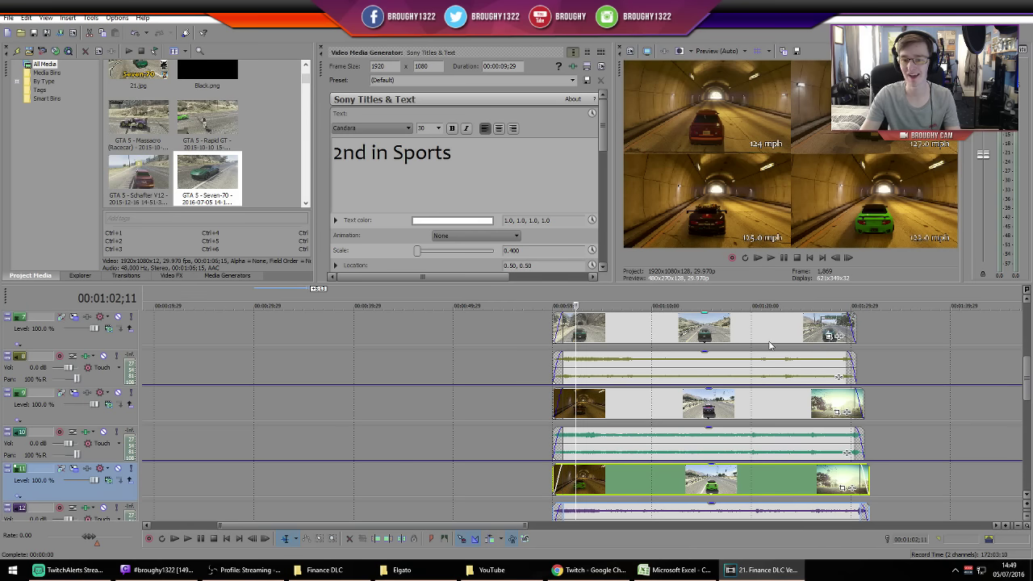
pyautogui.scroll(3, 769, 345)
pyautogui.scroll(2, 774, 351)
pyautogui.click(818, 375)
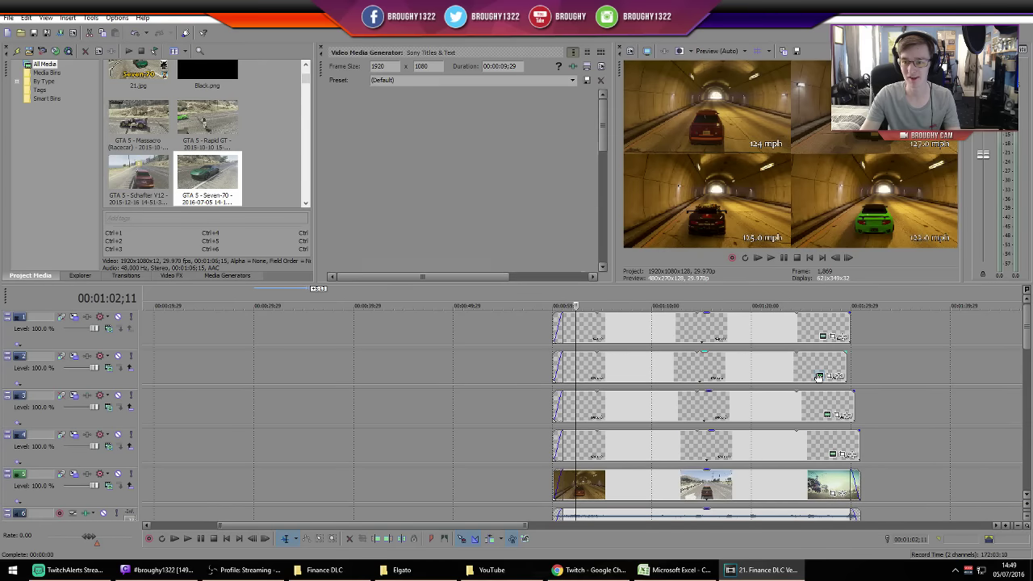
pyautogui.press('BackSpace')
pyautogui.write('3')
pyautogui.press('Delete')
pyautogui.write('5 mph')
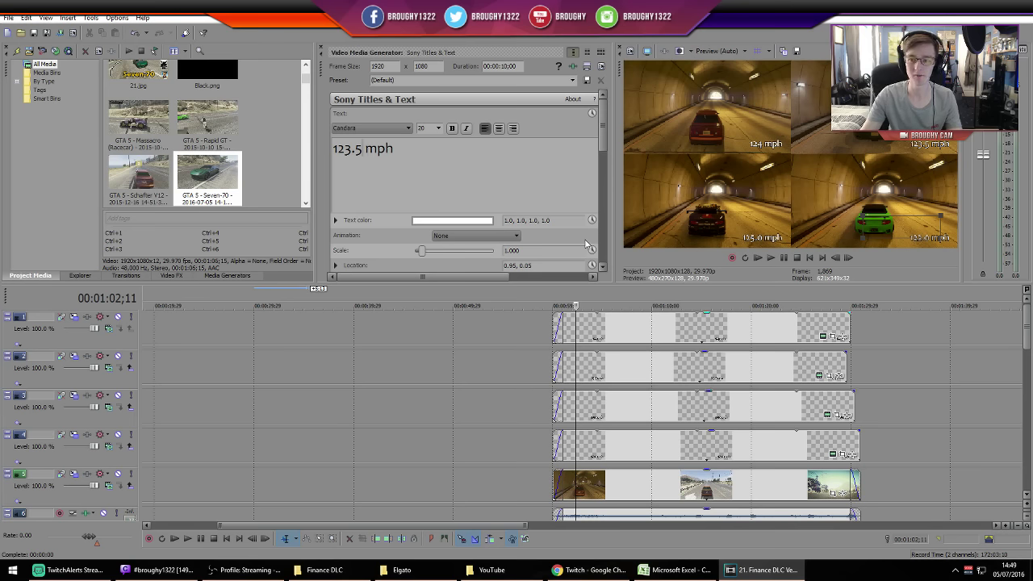
pyautogui.click(322, 48)
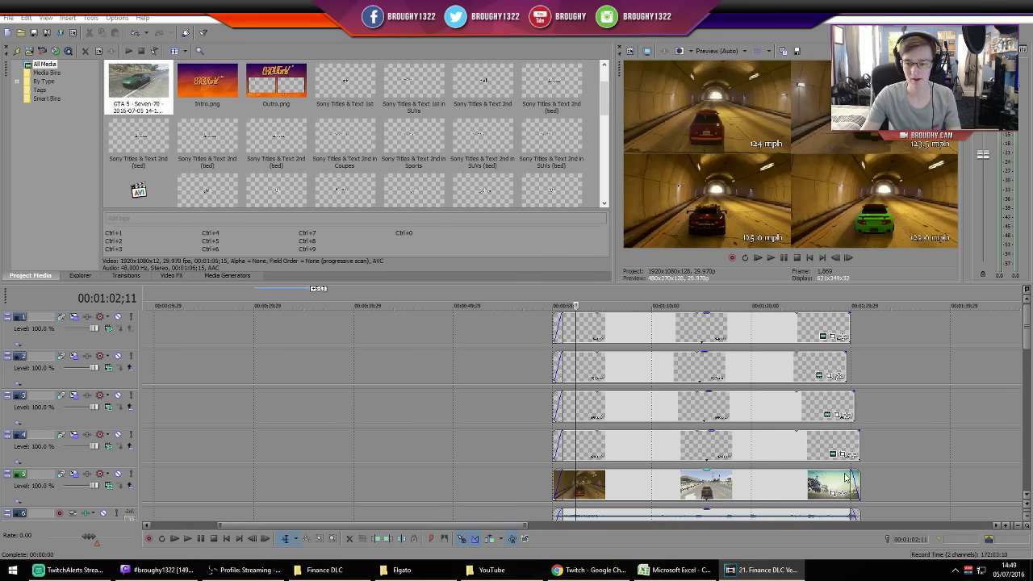
# Shift the Seven-70 comparison video on track 7 and its audio on track 8 earlier to match the other cars' tunnel exit
pyautogui.click(848, 377)
pyautogui.scroll(-1, 847, 377)
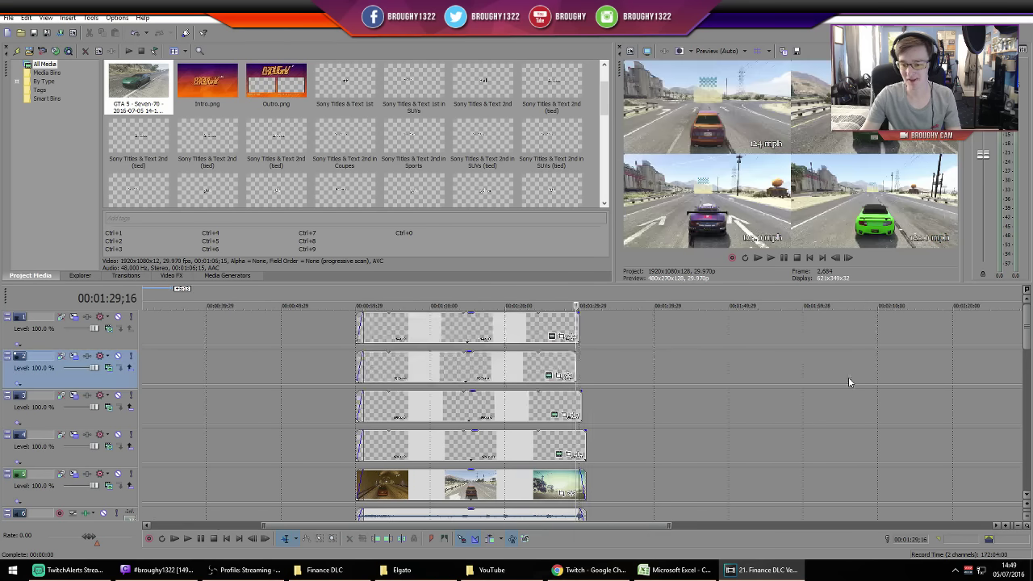
pyautogui.scroll(-2, 578, 454)
pyautogui.scroll(6, 579, 457)
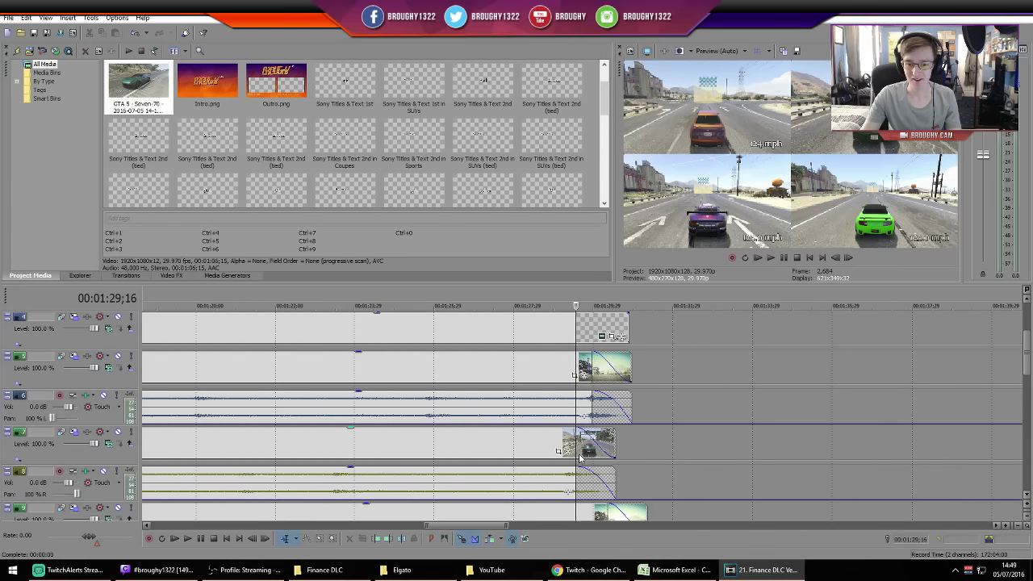
pyautogui.click(612, 375)
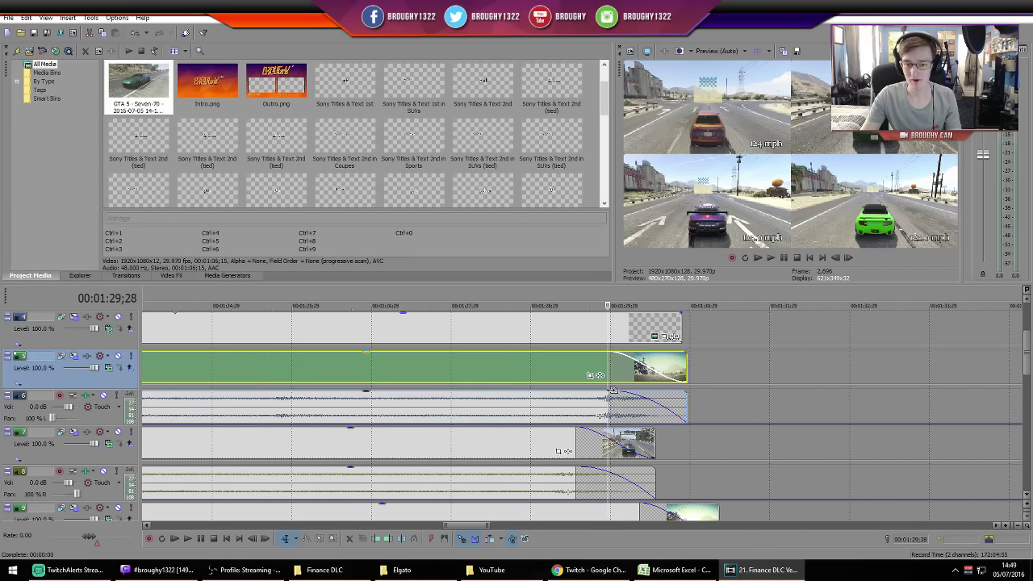
pyautogui.click(537, 452)
pyautogui.scroll(-2, 489, 468)
pyautogui.moveTo(490, 468); pyautogui.dragTo(383, 455)
pyautogui.scroll(3, 380, 455)
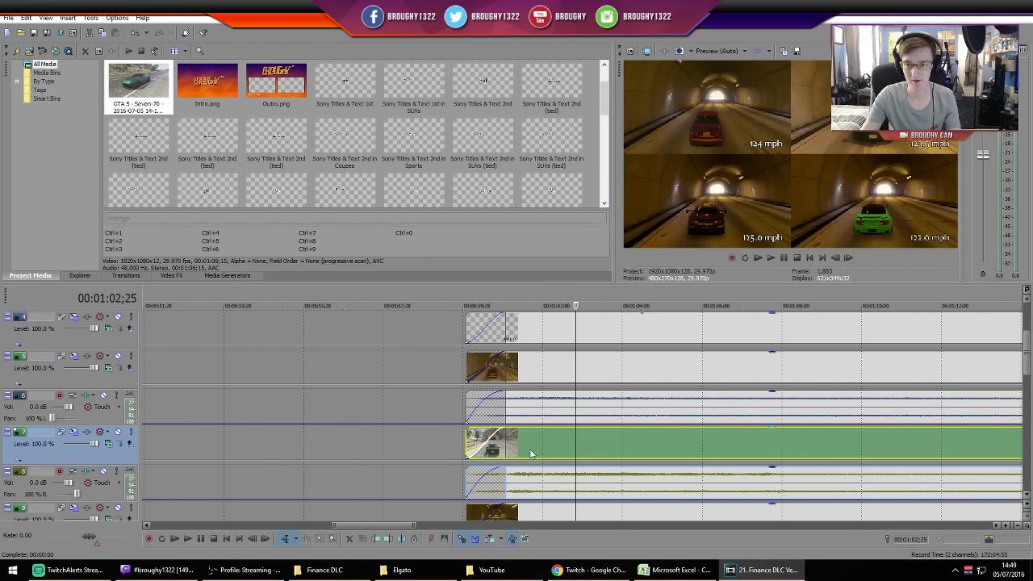
pyautogui.moveTo(575, 443); pyautogui.dragTo(685, 445)
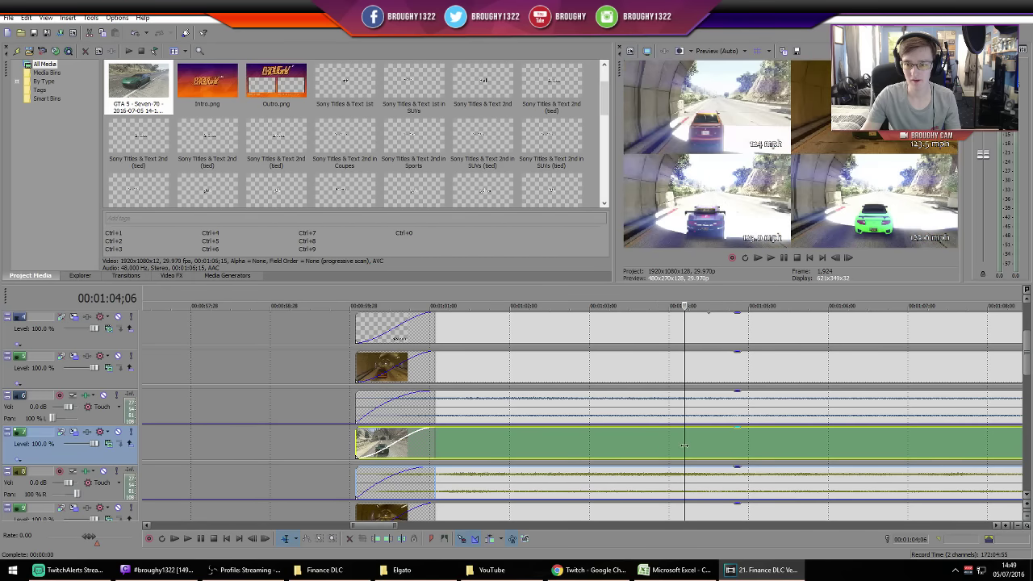
pyautogui.keyDown('ctrl'); pyautogui.click(651, 478); pyautogui.keyUp('ctrl')
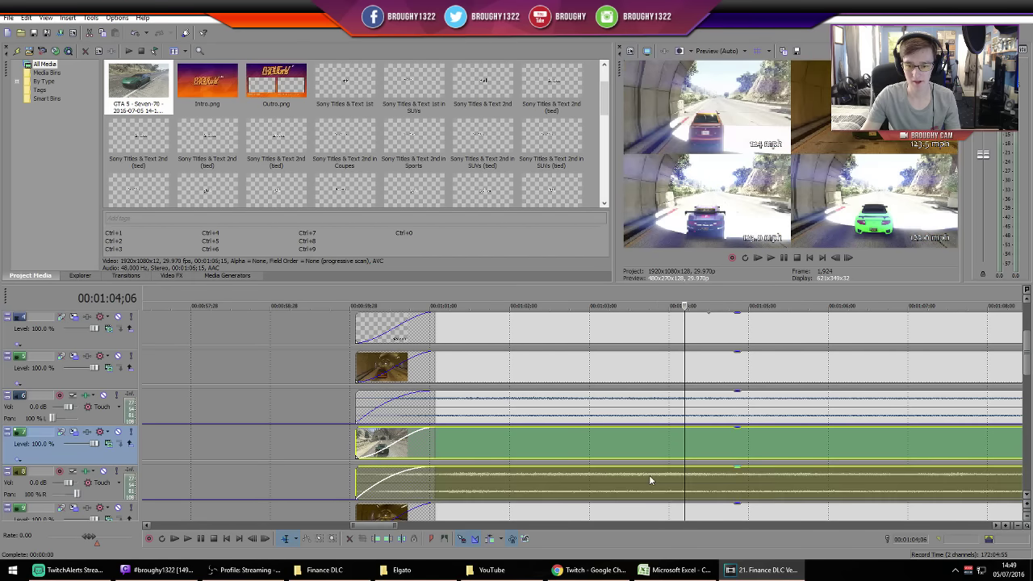
pyautogui.moveTo(743, 445); pyautogui.dragTo(657, 452)
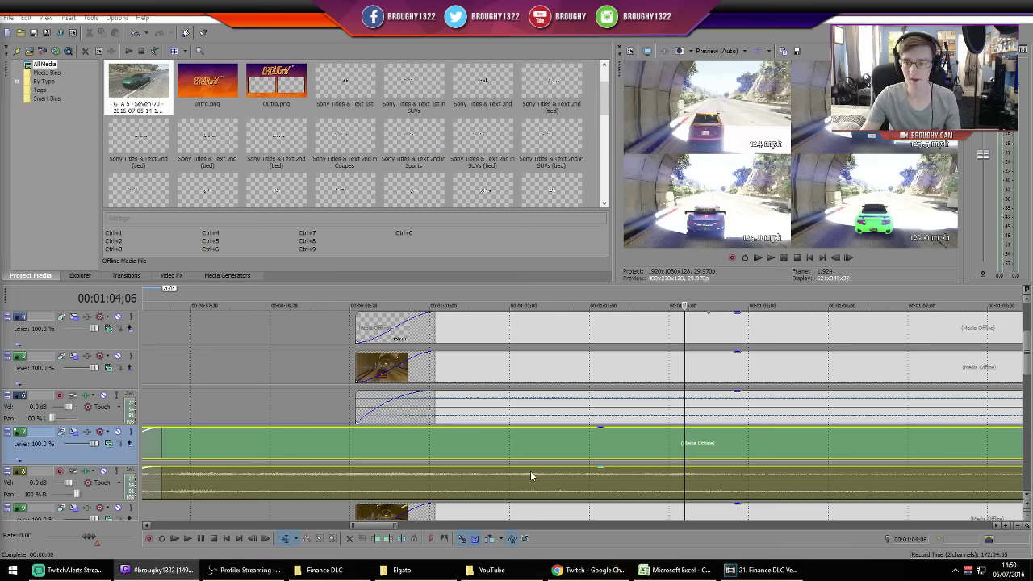
# Trim the Seven-70 comparison clip's start to the other clips' start and extend its end to match the track 5 clip
pyautogui.scroll(-2, 190, 452)
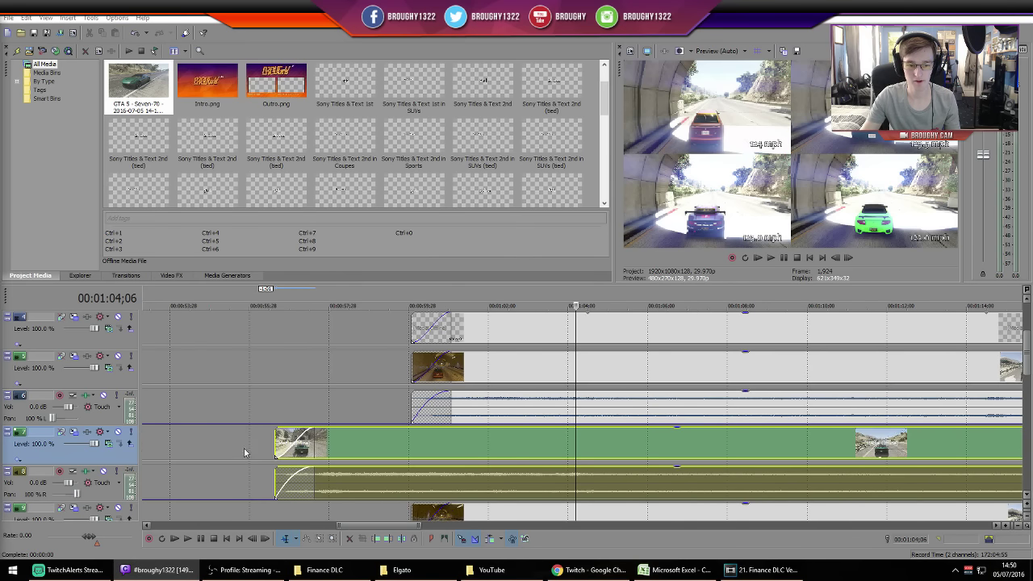
pyautogui.moveTo(274, 442); pyautogui.dragTo(410, 442)
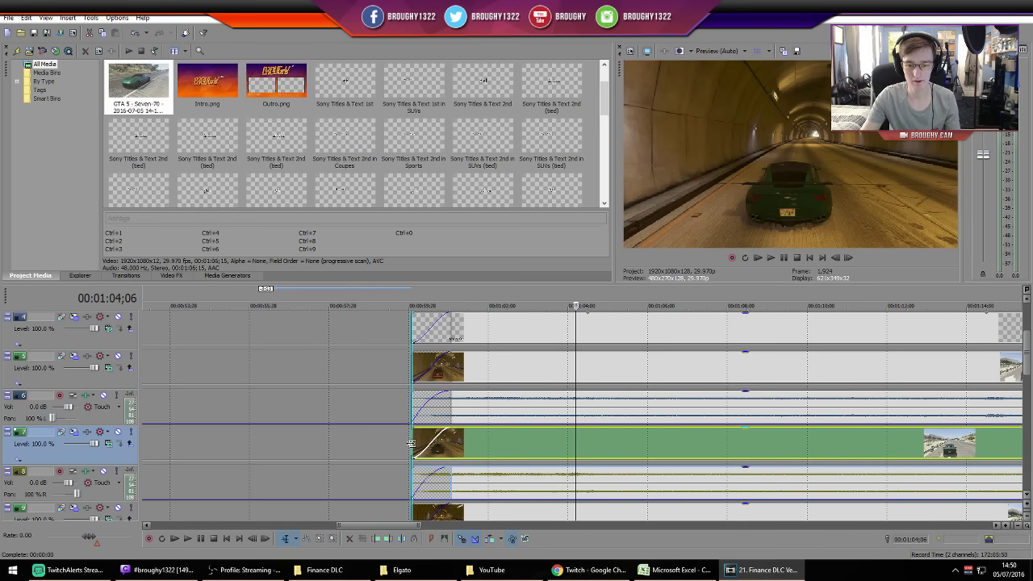
pyautogui.scroll(-4, 699, 476)
pyautogui.click(770, 452)
pyautogui.scroll(3, 770, 451)
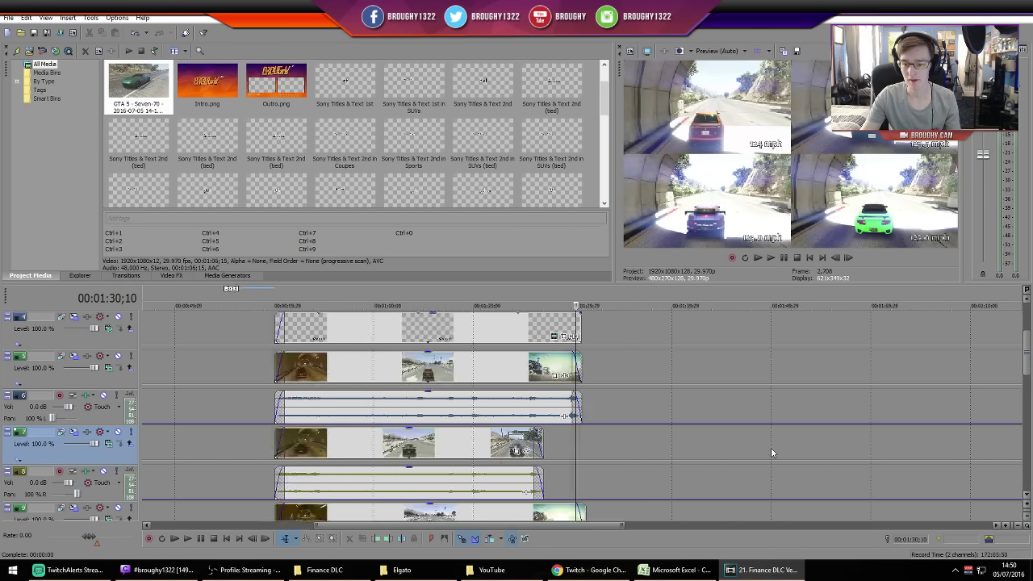
pyautogui.moveTo(510, 444); pyautogui.dragTo(588, 442)
# Extend the Seven-70 comparison clip by about three frames so its fade-out begins at the finish, 00:01:30;01
pyautogui.scroll(2, 575, 450)
pyautogui.scroll(2, 575, 451)
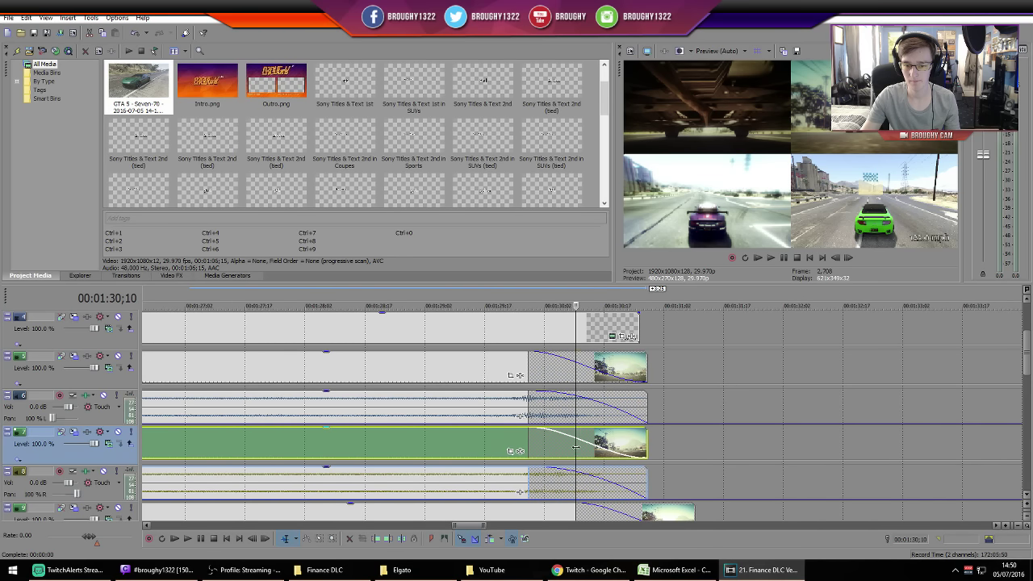
pyautogui.click(525, 450)
pyautogui.click(528, 449)
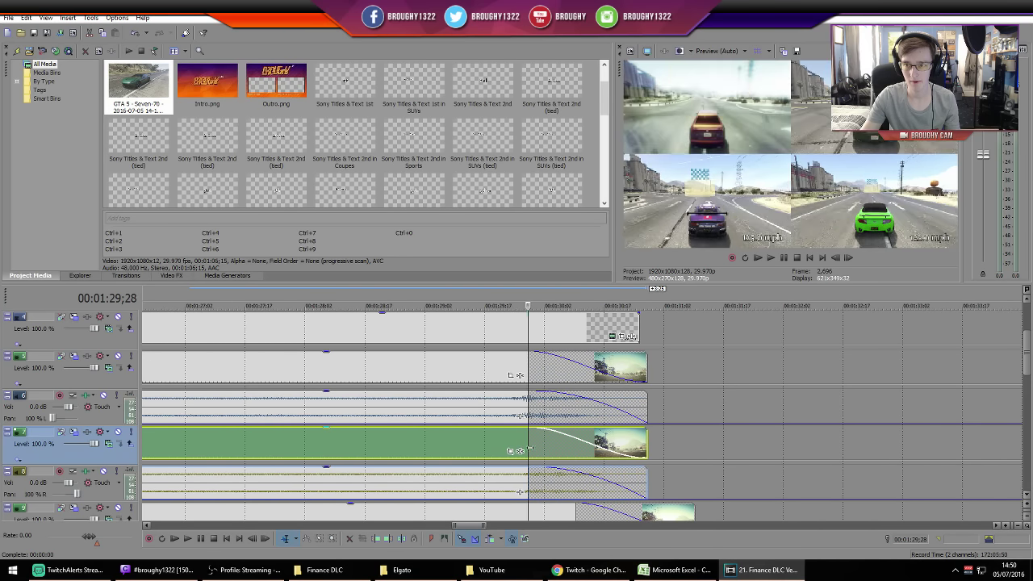
pyautogui.click(536, 449)
pyautogui.click(538, 449)
pyautogui.click(534, 449)
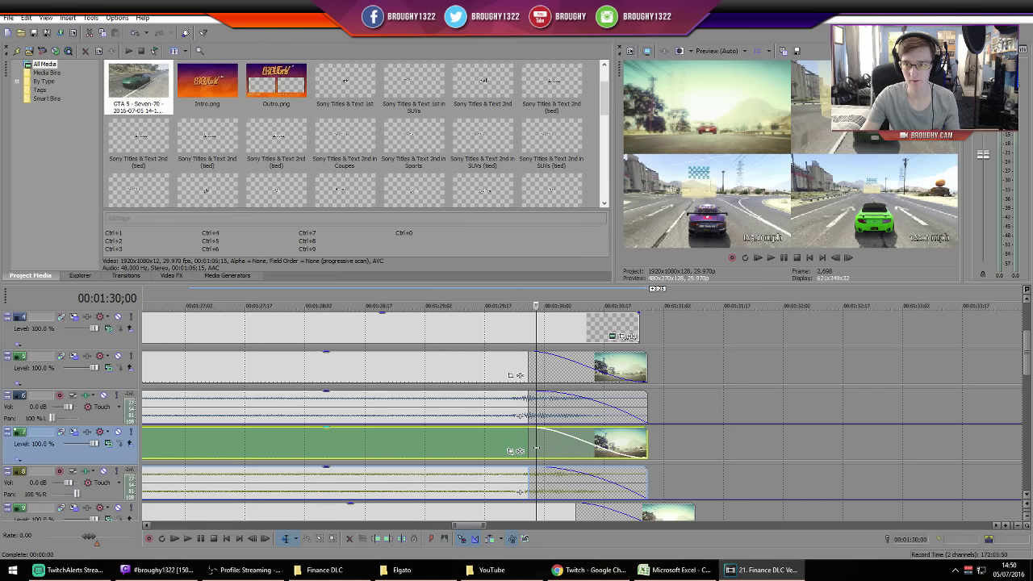
pyautogui.click(538, 449)
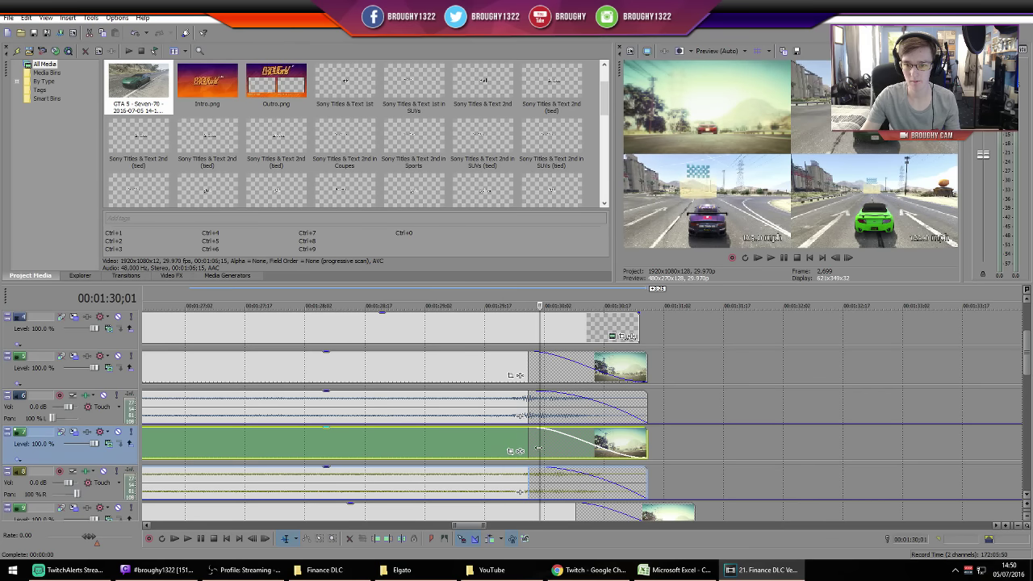
pyautogui.moveTo(647, 442); pyautogui.dragTo(656, 442)
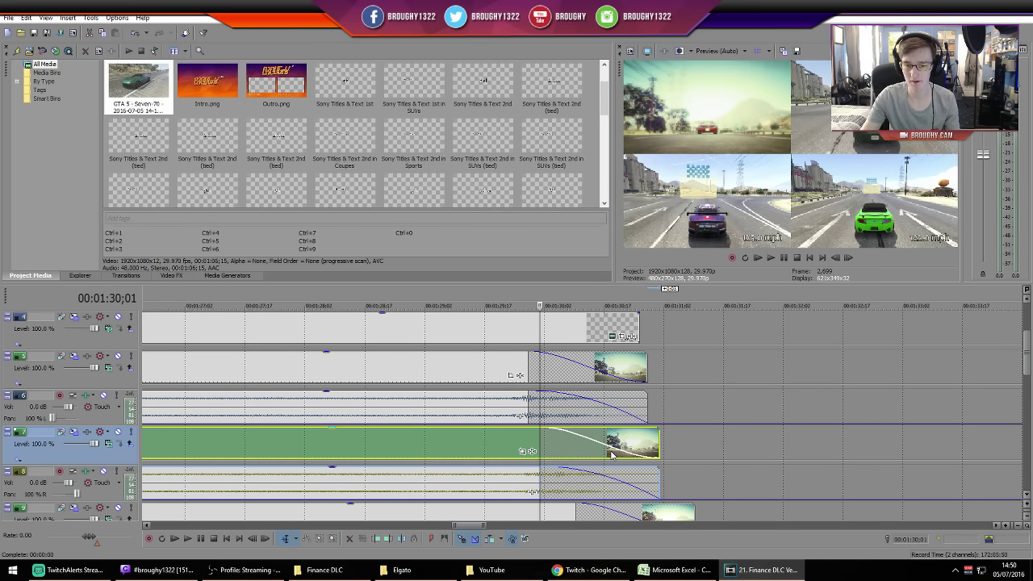
# Extend the 123.5 mph speed title on track 2 so that it ends at 00:01:30;01
pyautogui.scroll(3, 601, 452)
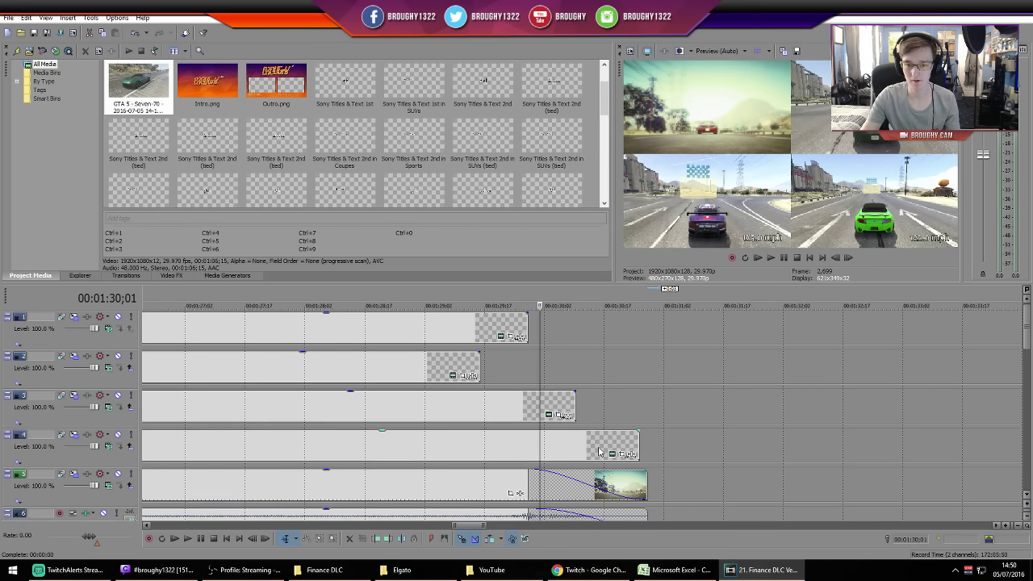
pyautogui.moveTo(478, 369); pyautogui.dragTo(538, 373)
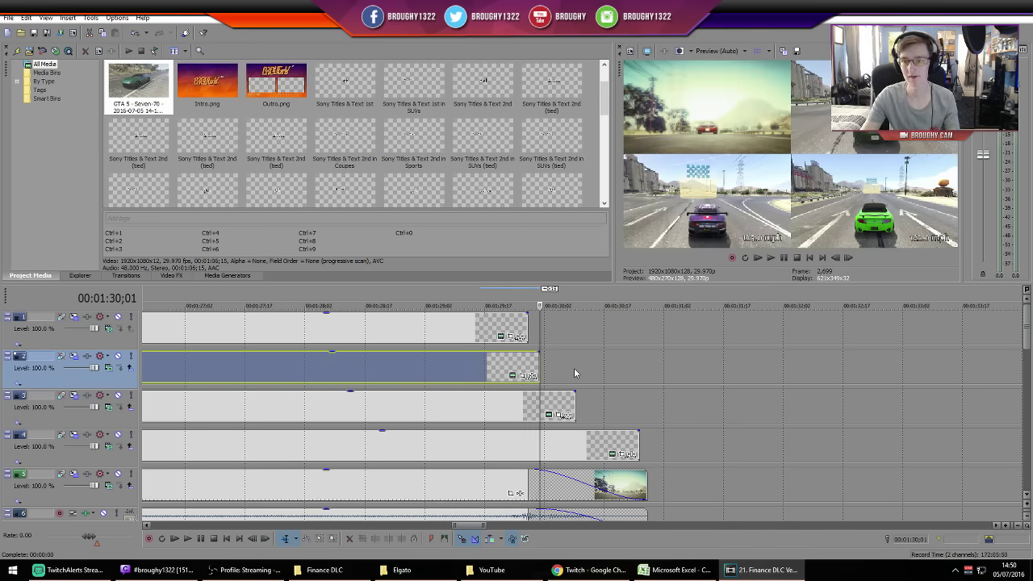
pyautogui.scroll(-5, 574, 367)
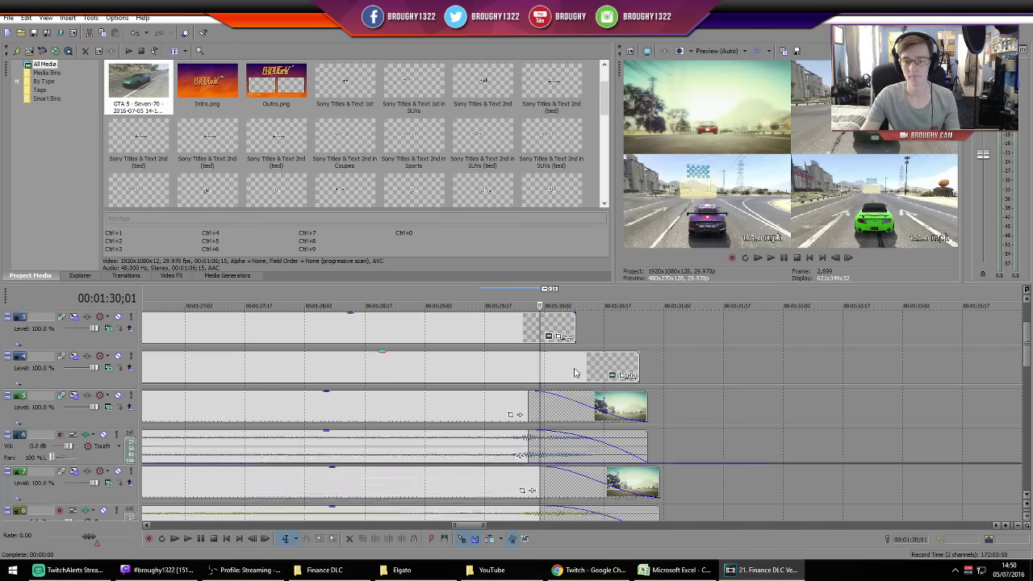
pyautogui.scroll(-3, 574, 371)
pyautogui.scroll(-5, 574, 371)
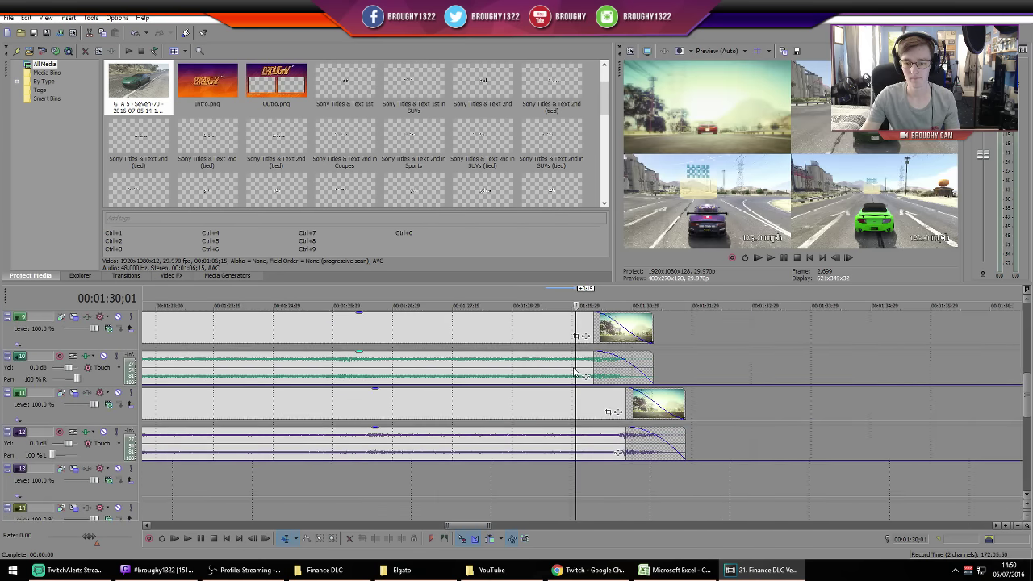
pyautogui.scroll(8, 574, 371)
pyautogui.click(573, 371)
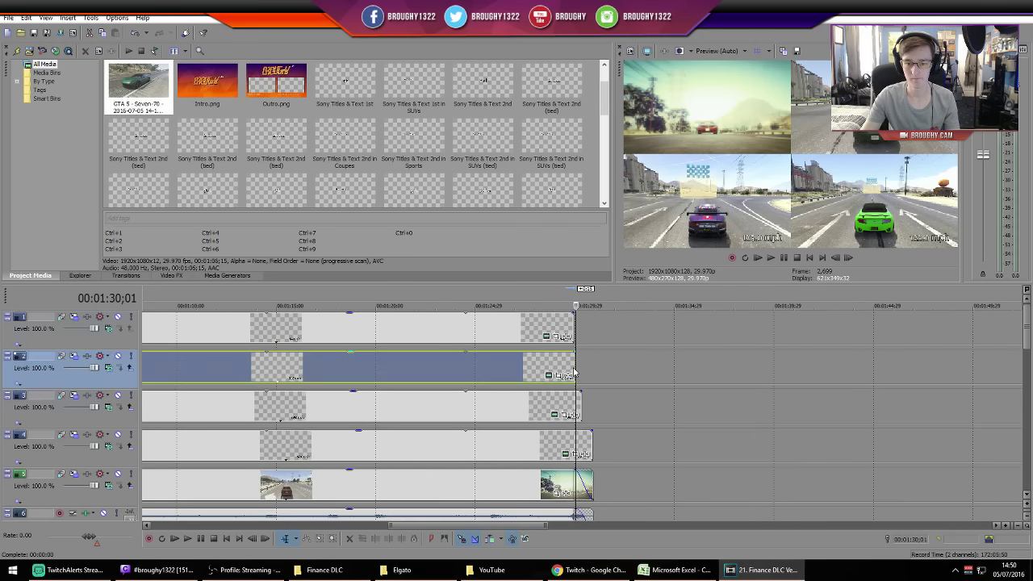
# Select the four speed titles on tracks 1 to 4 and check their resample switch
pyautogui.scroll(-3, 574, 371)
pyautogui.scroll(-3, 572, 371)
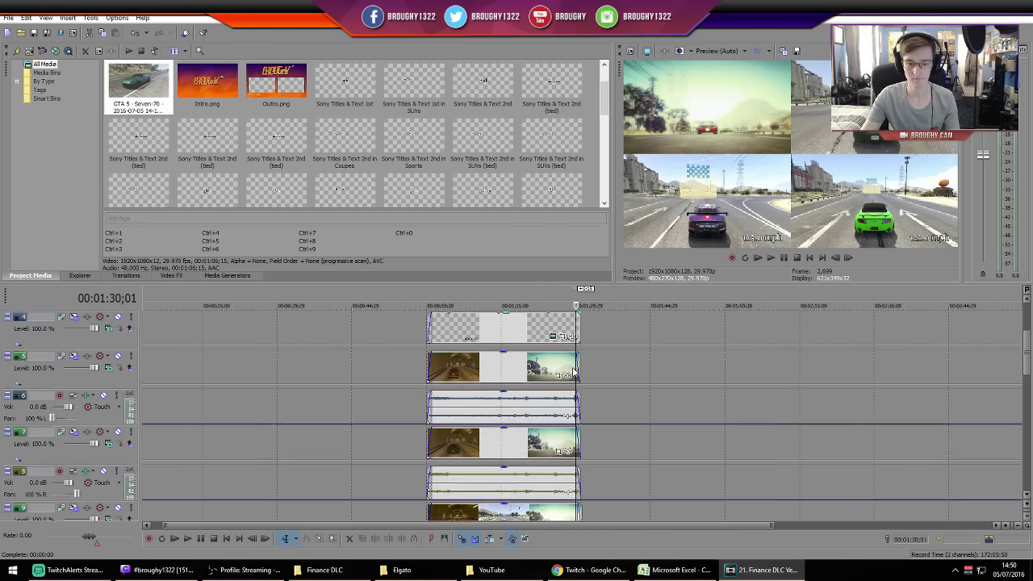
pyautogui.scroll(3, 570, 372)
pyautogui.keyDown('ctrl'); pyautogui.click(499, 332); pyautogui.keyUp('ctrl')
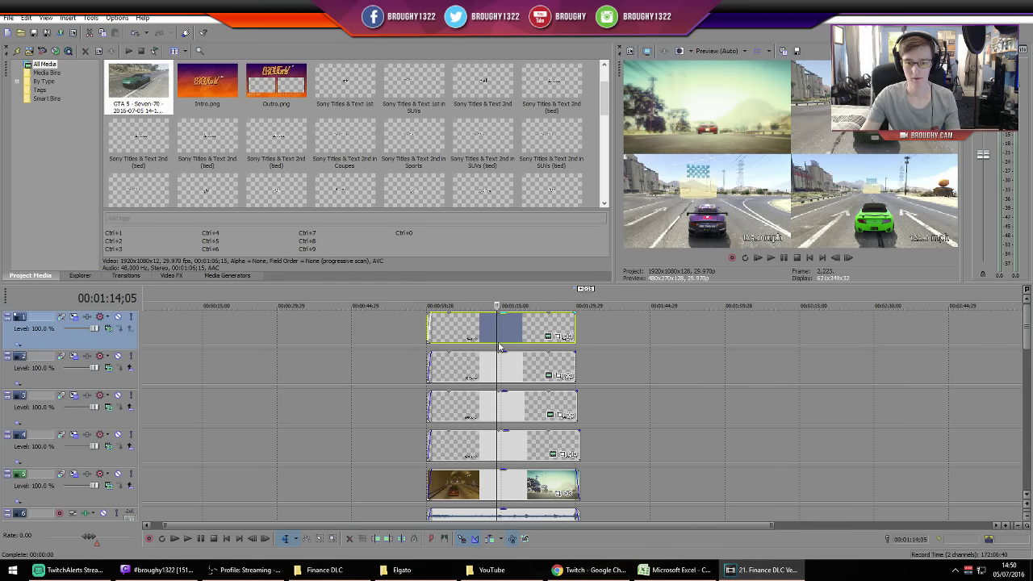
pyautogui.keyDown('ctrl'); pyautogui.click(513, 443); pyautogui.keyUp('ctrl')
pyautogui.rightClick(513, 444)
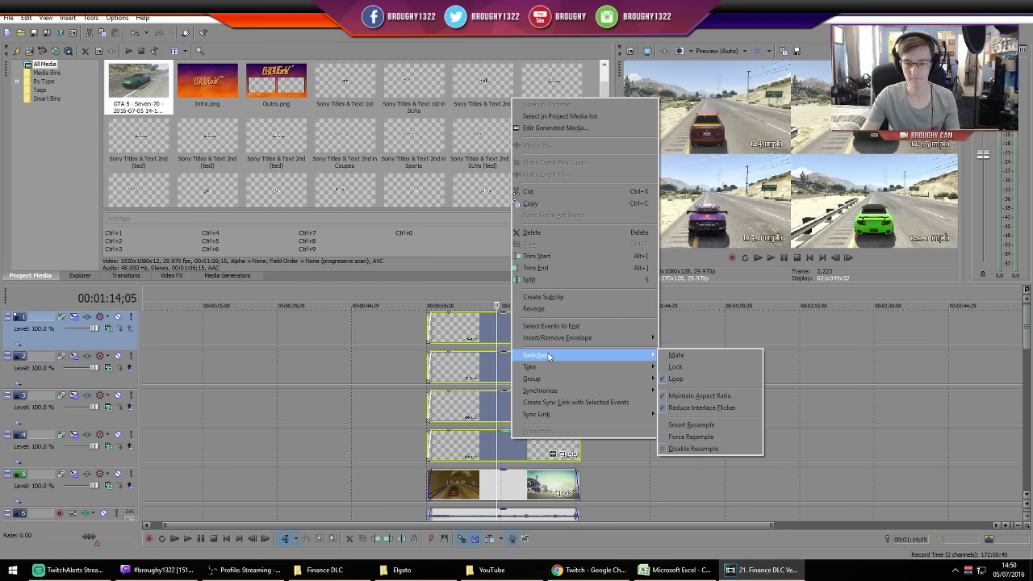
# Select the four comparison videos on tracks 5, 7, 9 and 11 and check their event options
pyautogui.click(479, 484)
pyautogui.scroll(-2, 478, 479)
pyautogui.scroll(2, 479, 478)
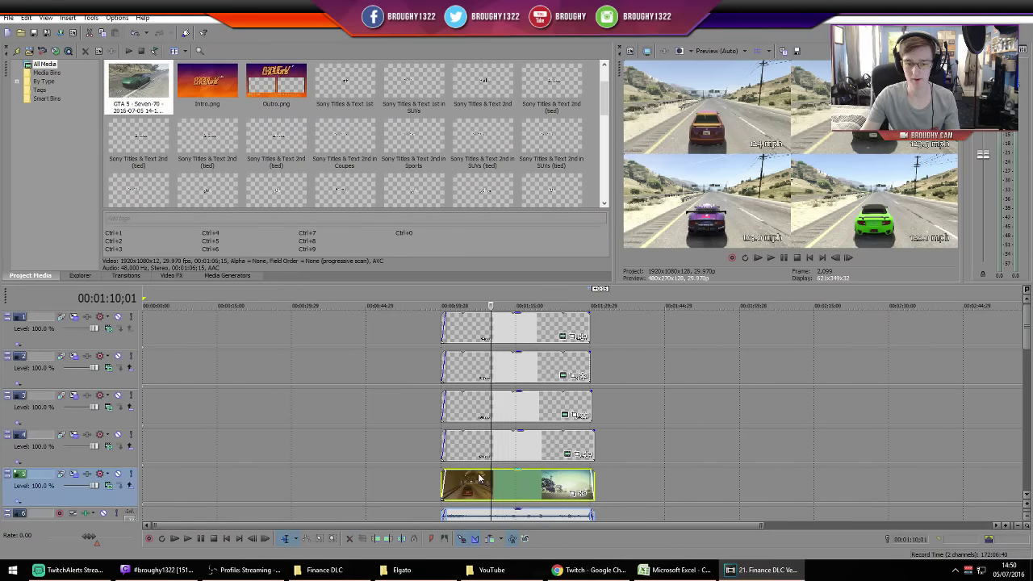
pyautogui.scroll(-4, 492, 452)
pyautogui.keyDown('ctrl'); pyautogui.click(516, 484); pyautogui.keyUp('ctrl')
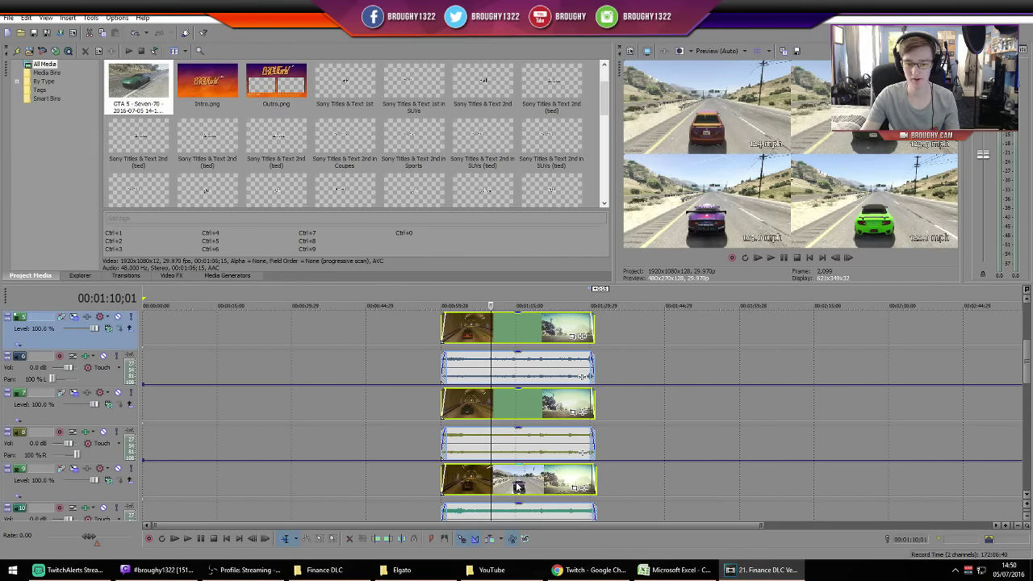
pyautogui.scroll(-2, 517, 484)
pyautogui.keyDown('ctrl'); pyautogui.click(515, 483); pyautogui.keyUp('ctrl')
pyautogui.rightClick(514, 483)
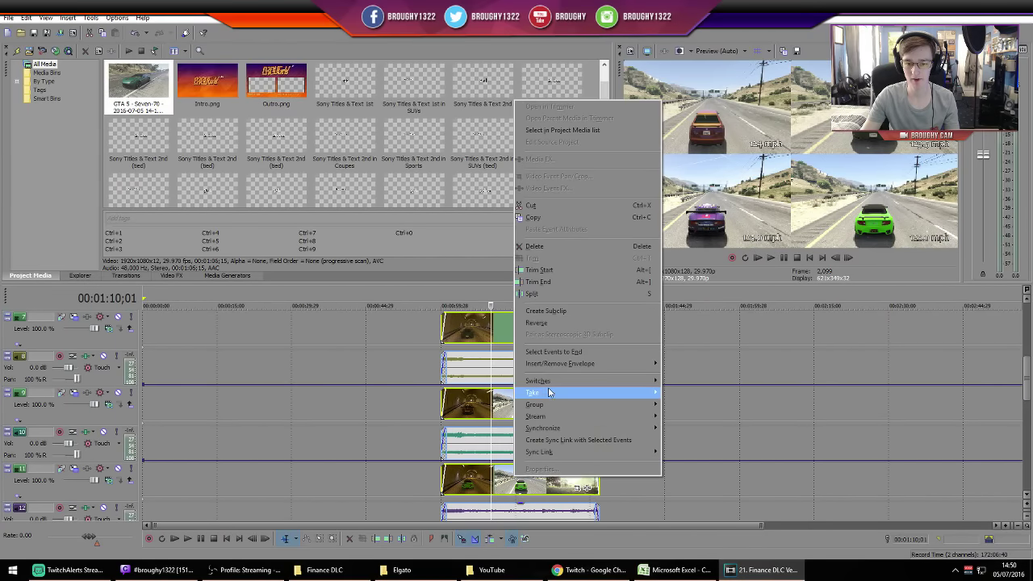
pyautogui.click(419, 452)
# Select the three titles on tracks 13 to 15 and the video below them on track 16, and check their event options
pyautogui.scroll(-5, 419, 451)
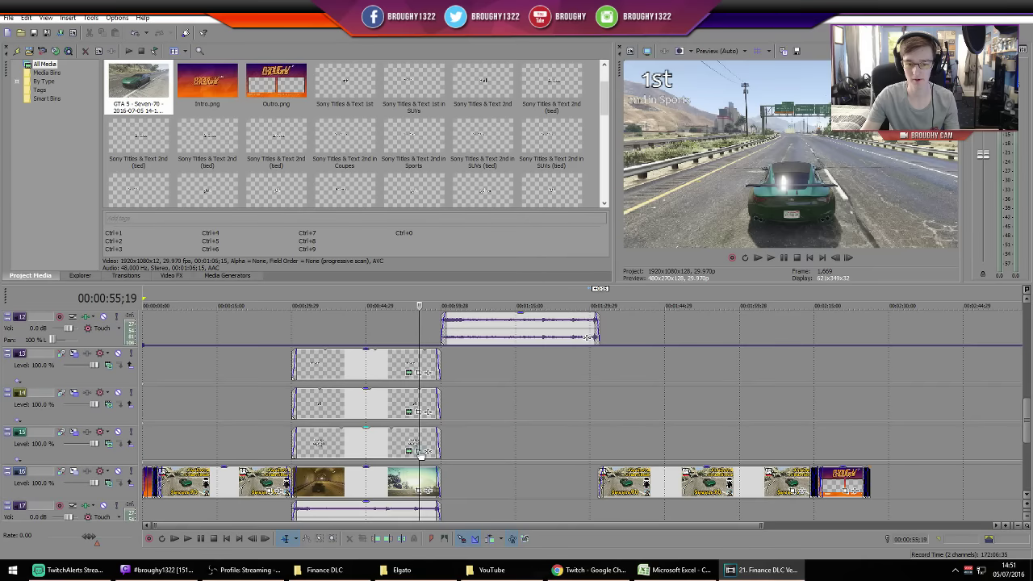
pyautogui.click(367, 373)
pyautogui.rightClick(349, 482)
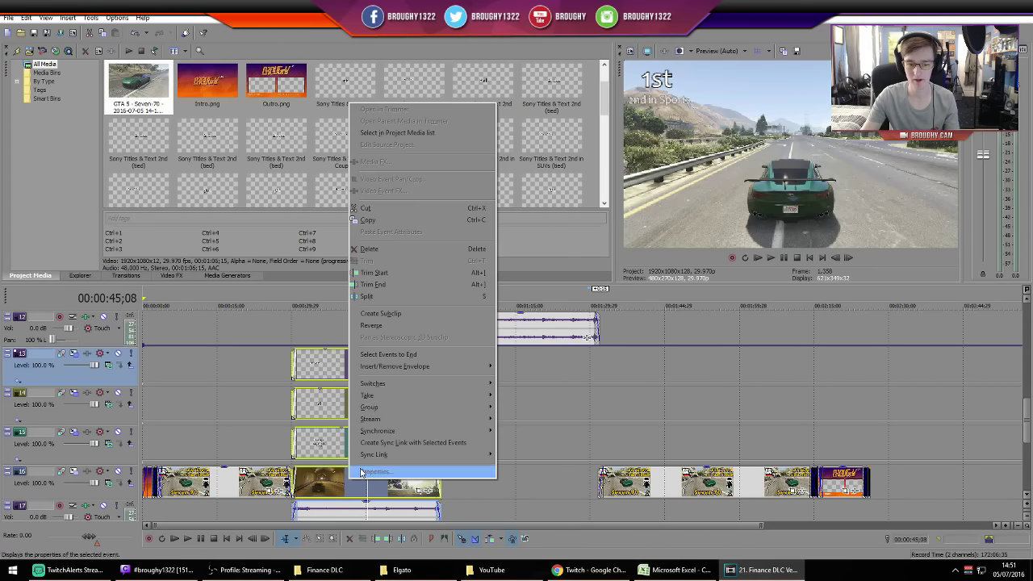
pyautogui.click(150, 488)
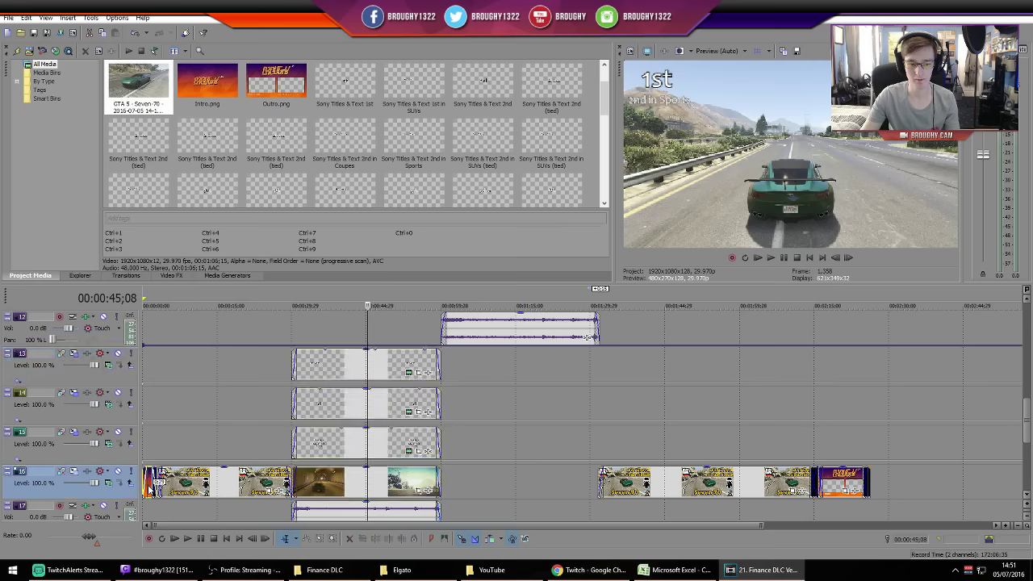
# Select all events on track 16 from the intro to the end and set their resample switch
pyautogui.rightClick(151, 485)
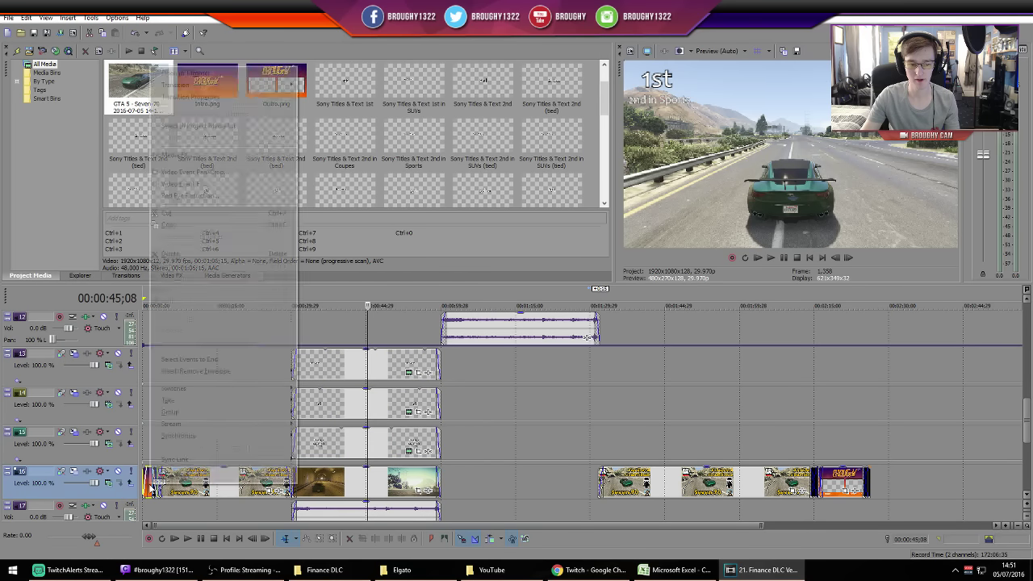
pyautogui.click(199, 363)
pyautogui.rightClick(203, 485)
pyautogui.moveTo(307, 385)
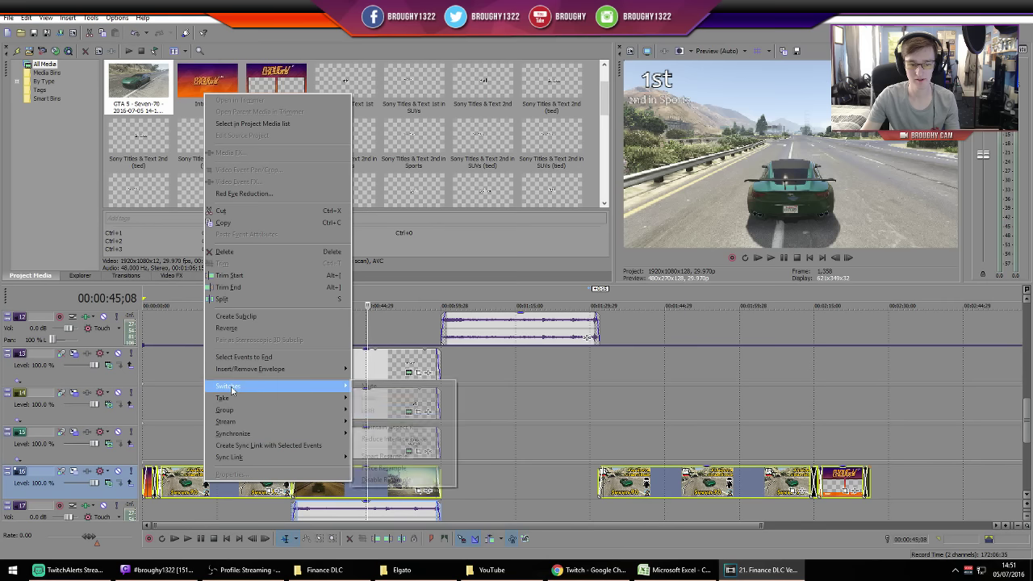
pyautogui.click(410, 468)
pyautogui.click(530, 468)
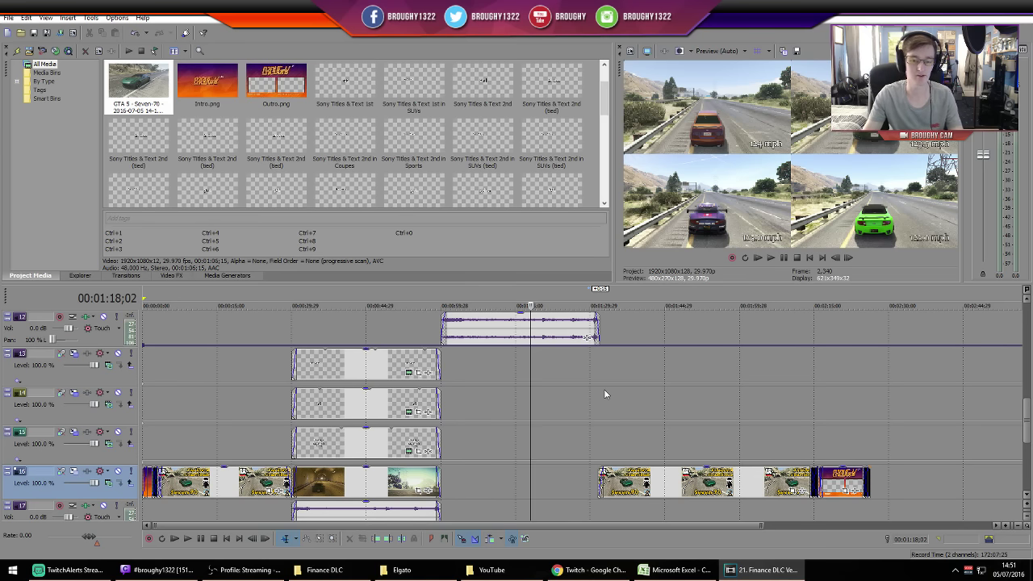
# Switch to the Slip Tool and select the comparison clip on track 7, working near its start
pyautogui.click(553, 373)
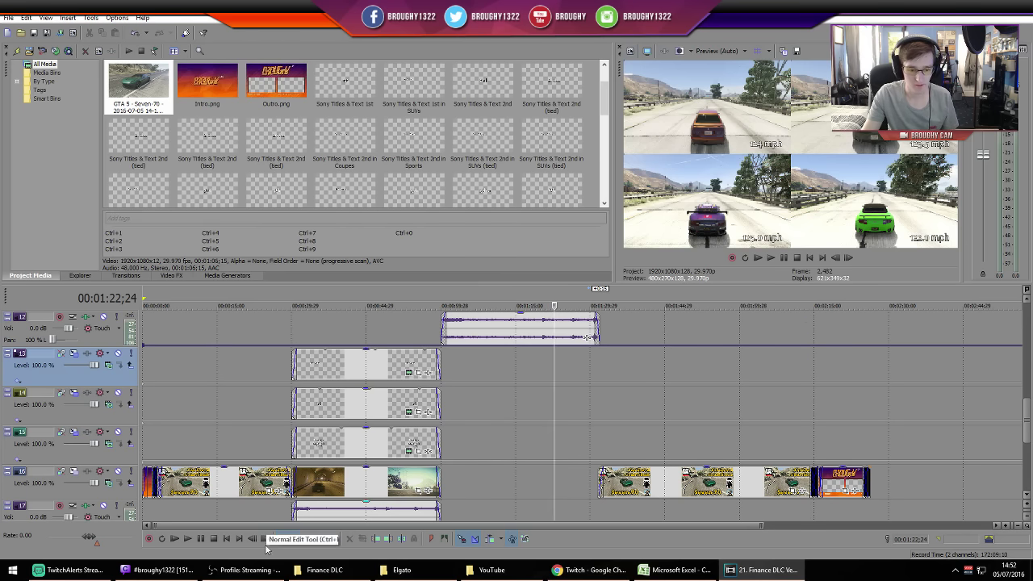
pyautogui.click(297, 541)
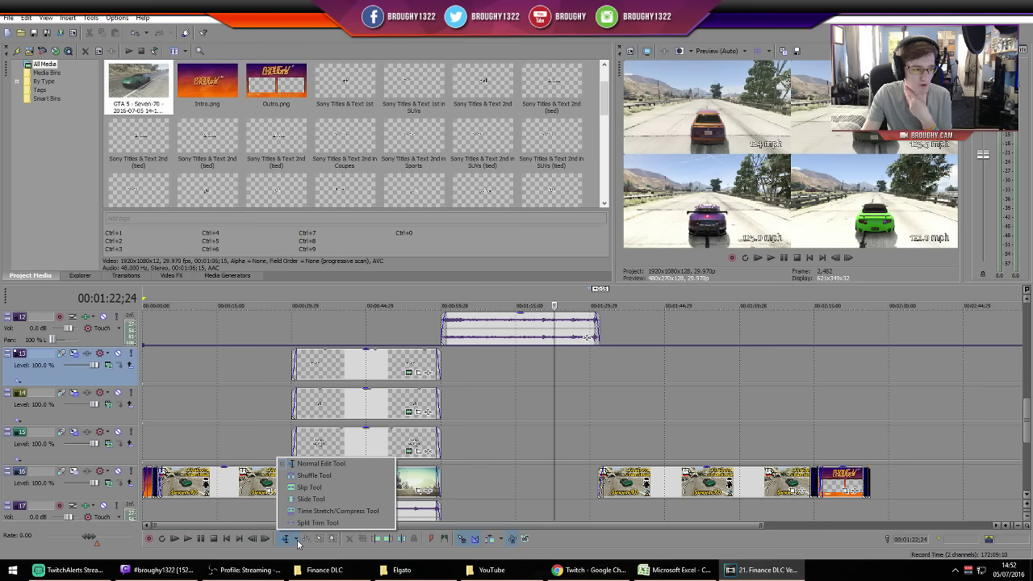
pyautogui.click(320, 488)
pyautogui.scroll(5, 462, 424)
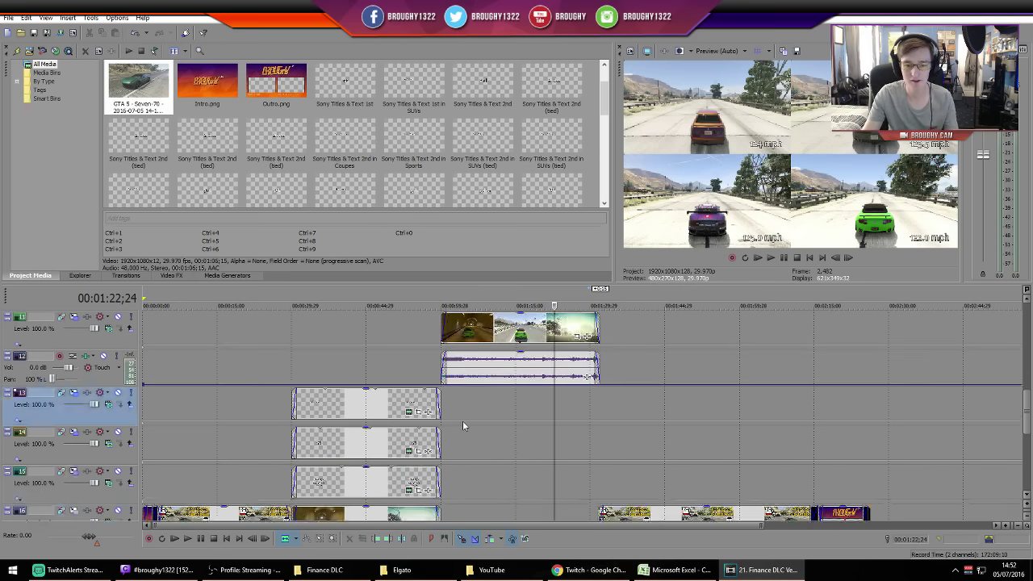
pyautogui.scroll(1, 463, 426)
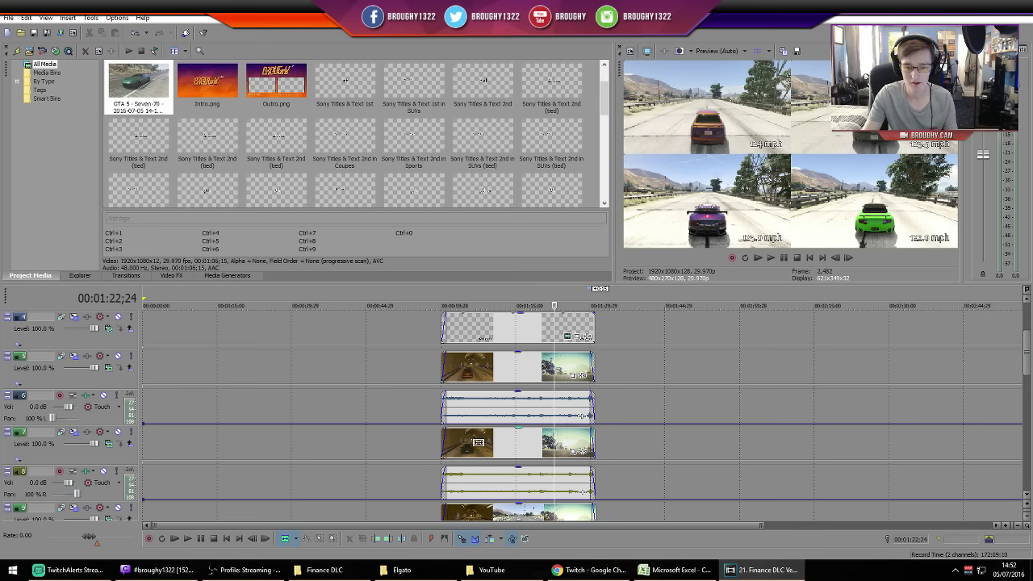
pyautogui.click(478, 441)
pyautogui.scroll(5, 481, 442)
pyautogui.scroll(3, 482, 445)
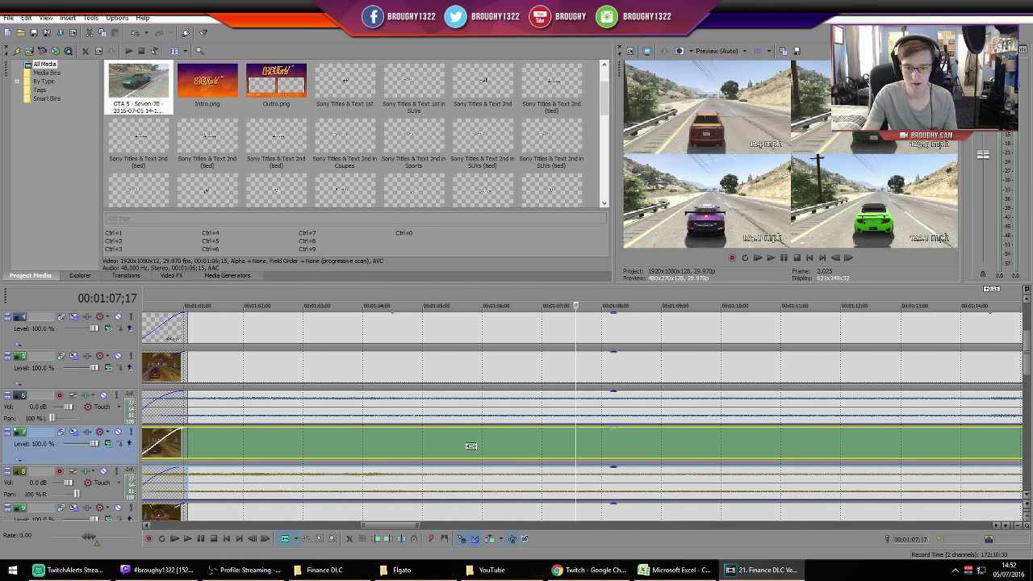
pyautogui.scroll(-2, 369, 442)
pyautogui.click(357, 442)
pyautogui.scroll(2, 431, 455)
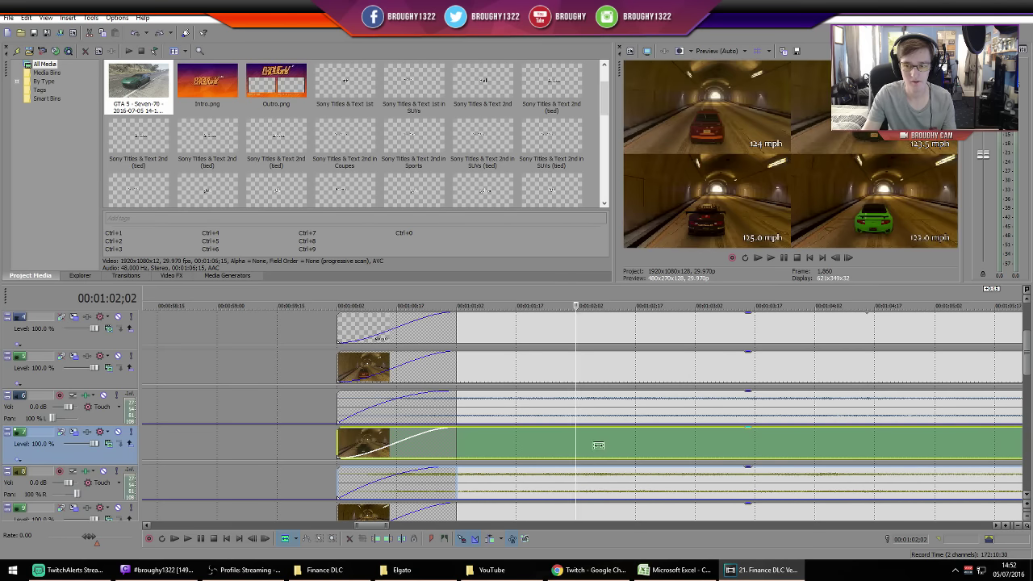
# Return to the Normal Edit Tool and select the comparison clip on track 9
pyautogui.scroll(-5, 576, 442)
pyautogui.scroll(-3, 576, 442)
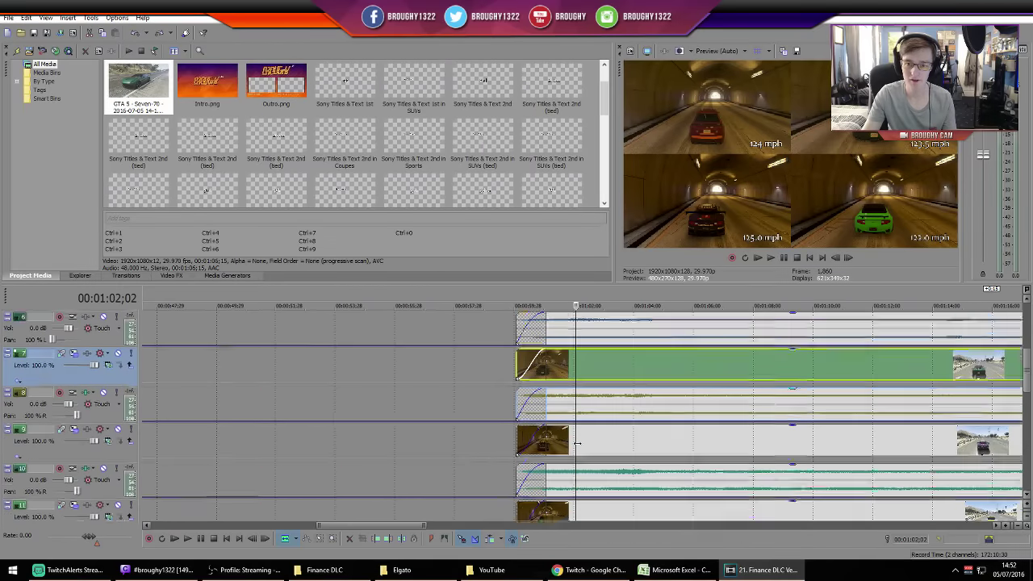
pyautogui.click(296, 538)
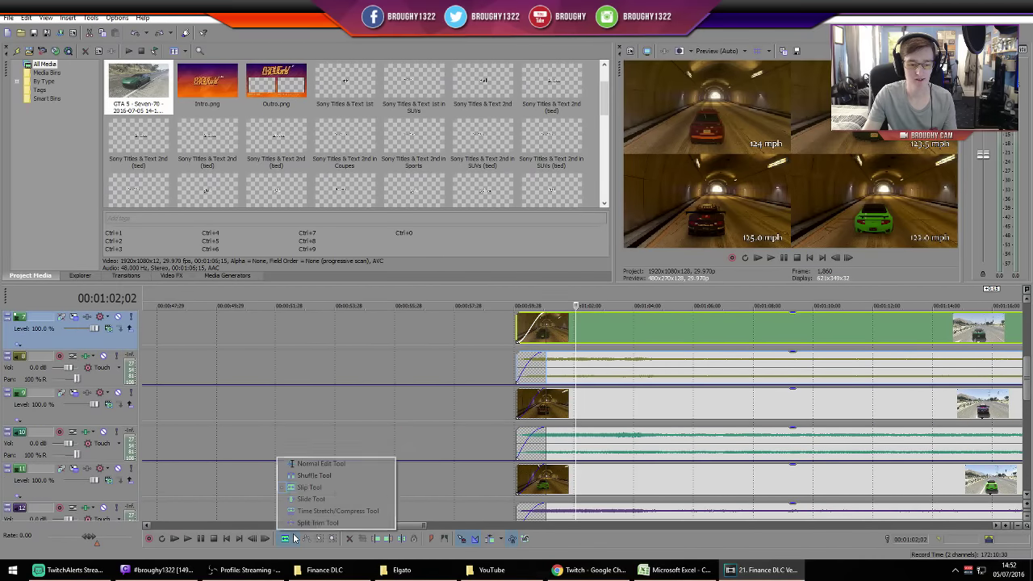
pyautogui.click(319, 463)
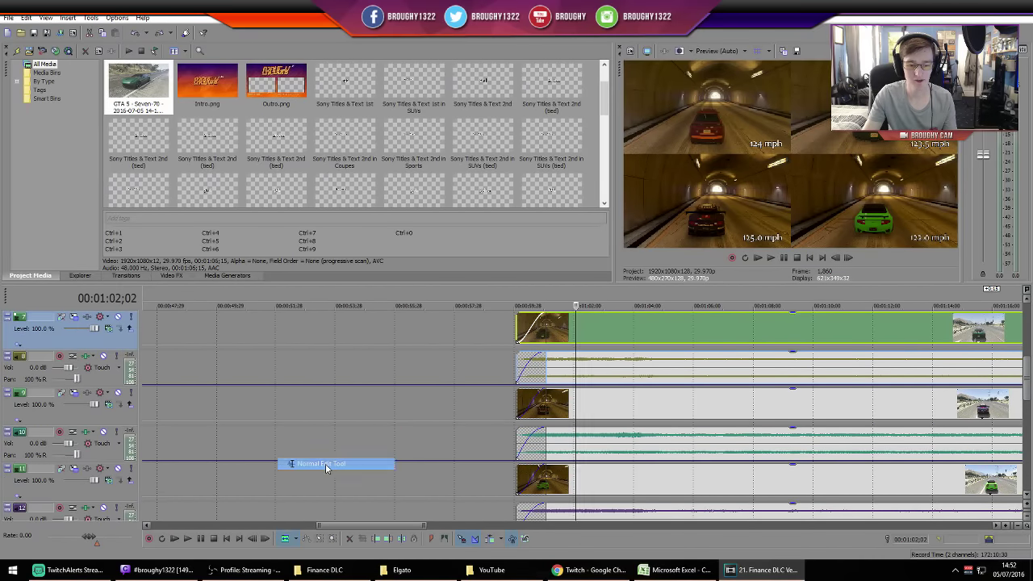
pyautogui.click(638, 412)
pyautogui.scroll(-2, 639, 410)
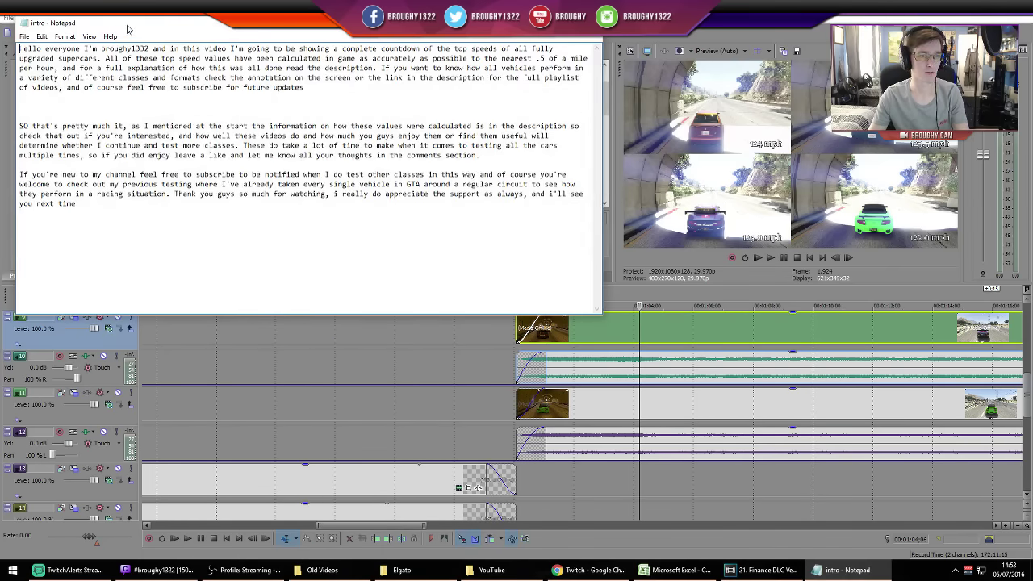
# Switch to Audacity, record a short voice test and undo the recording
pyautogui.hotkey('alt', 'Tab')
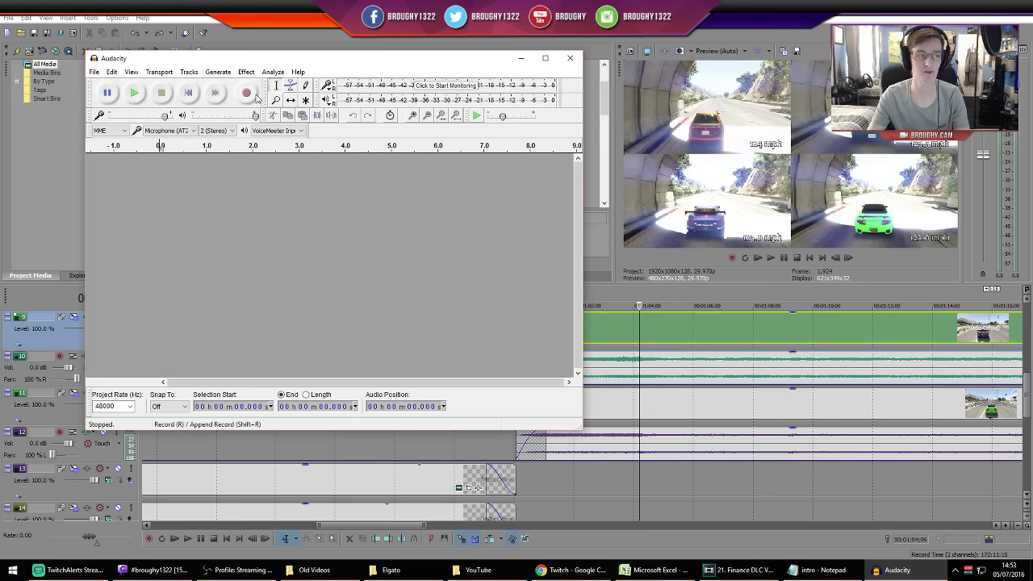
pyautogui.click(246, 94)
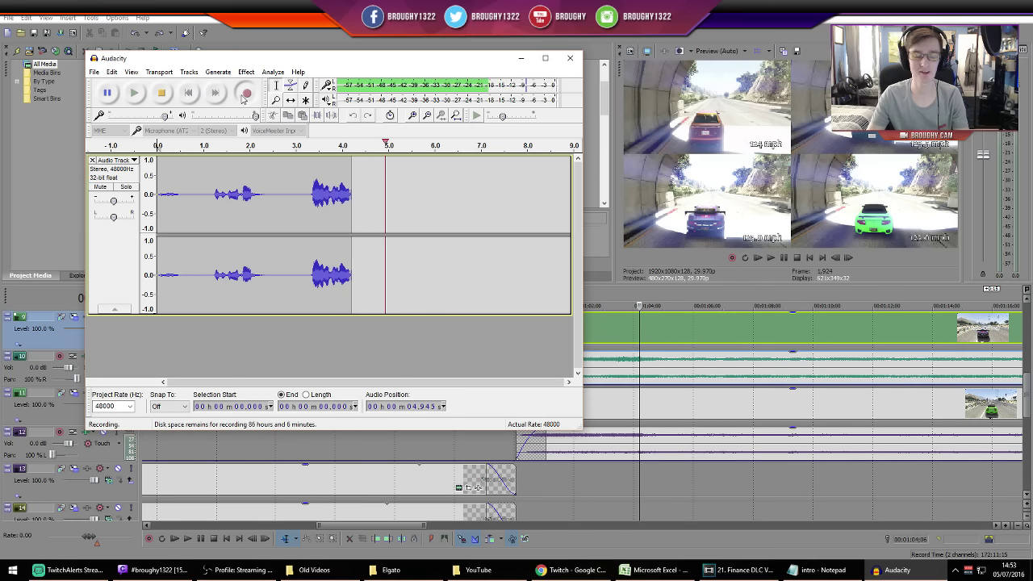
pyautogui.click(164, 94)
pyautogui.hotkey('ctrl', 'z')
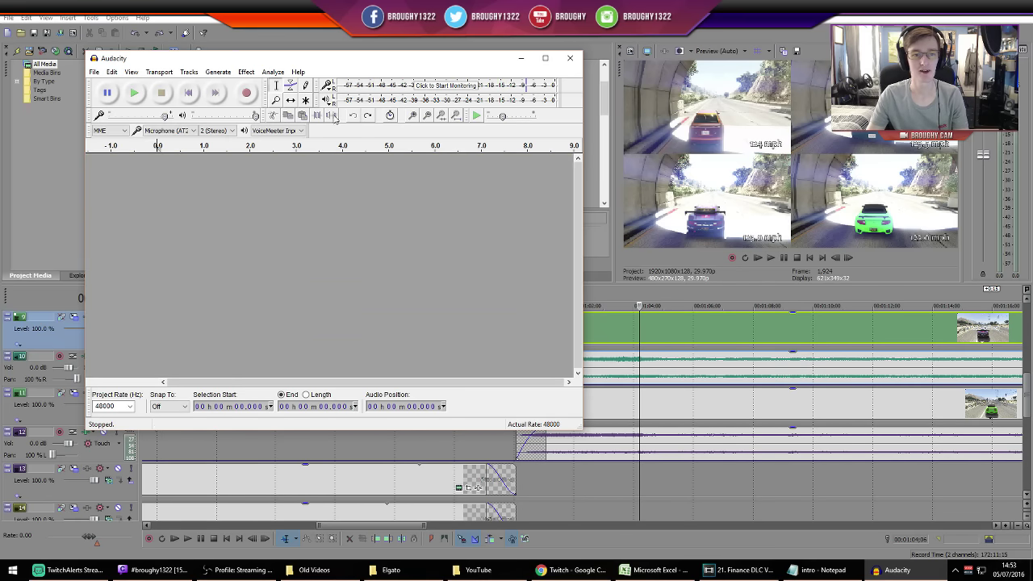
# Move the Audacity window aside and close the open Old Videos and Elgato folder windows
pyautogui.moveTo(331, 63); pyautogui.dragTo(284, 28)
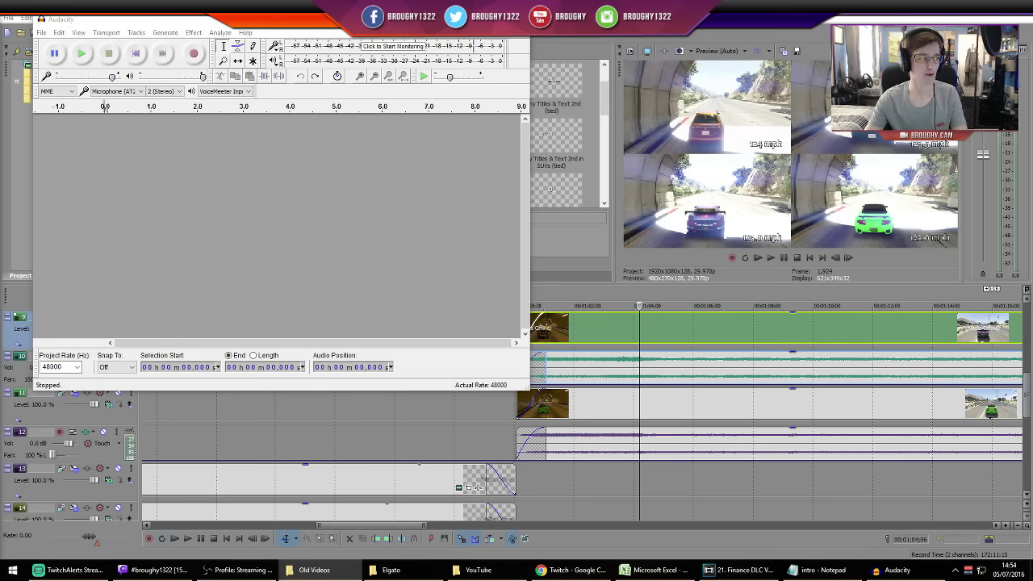
pyautogui.click(314, 570)
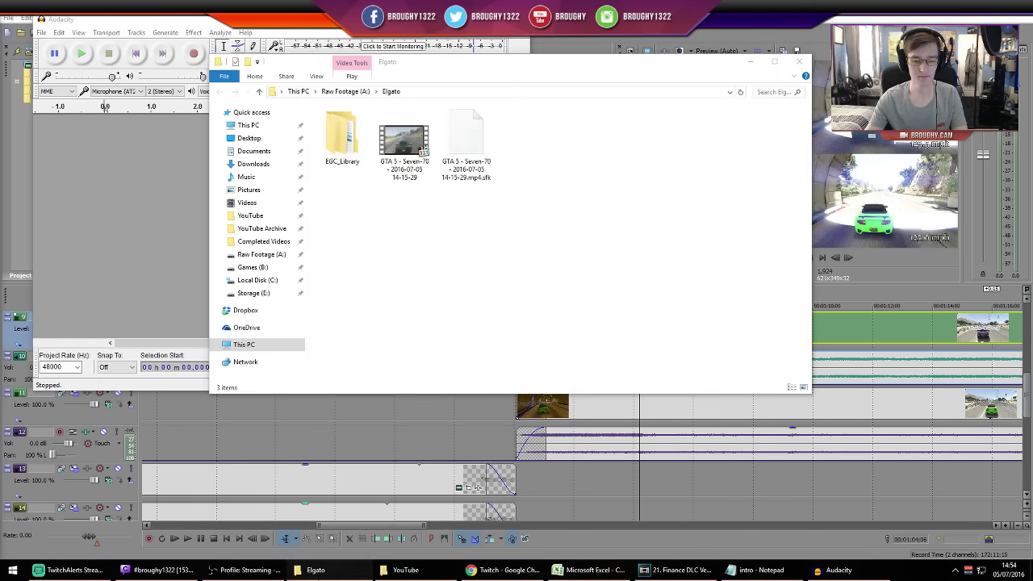
pyautogui.click(798, 61)
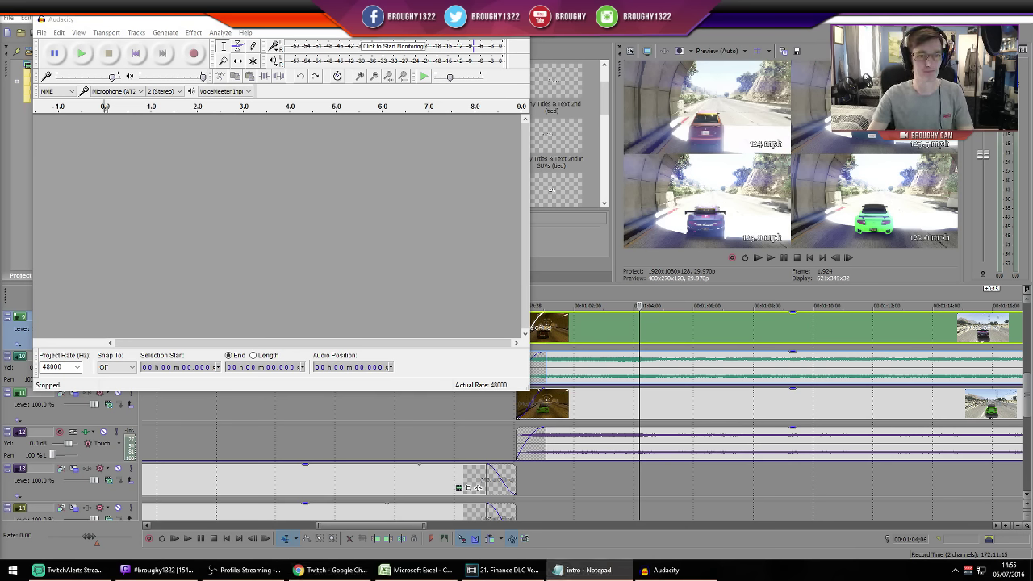
# Switch back to Vegas Pro and play the timeline through the start of the four-car comparison
pyautogui.click(771, 258)
pyautogui.click(771, 259)
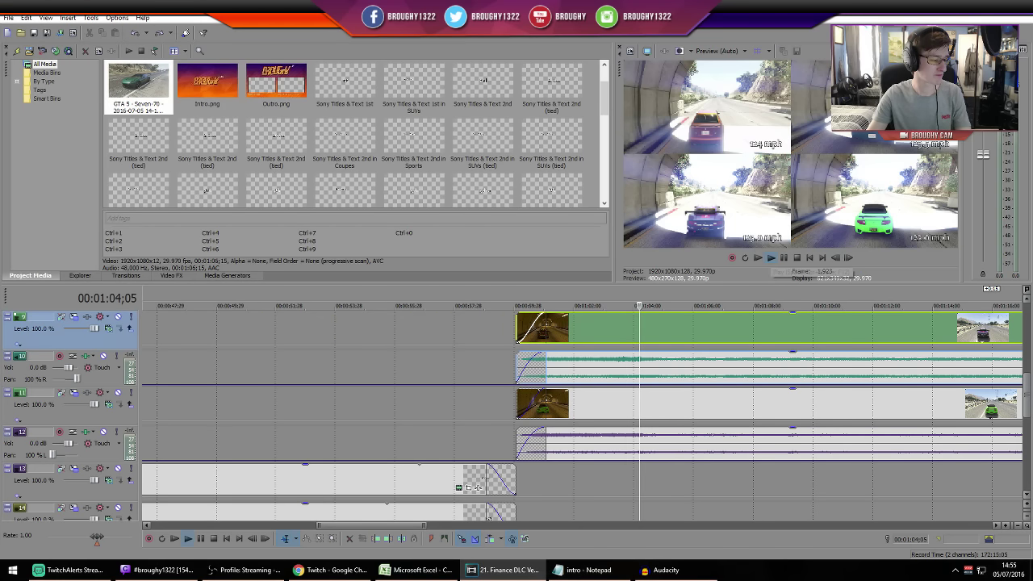
pyautogui.click(327, 298)
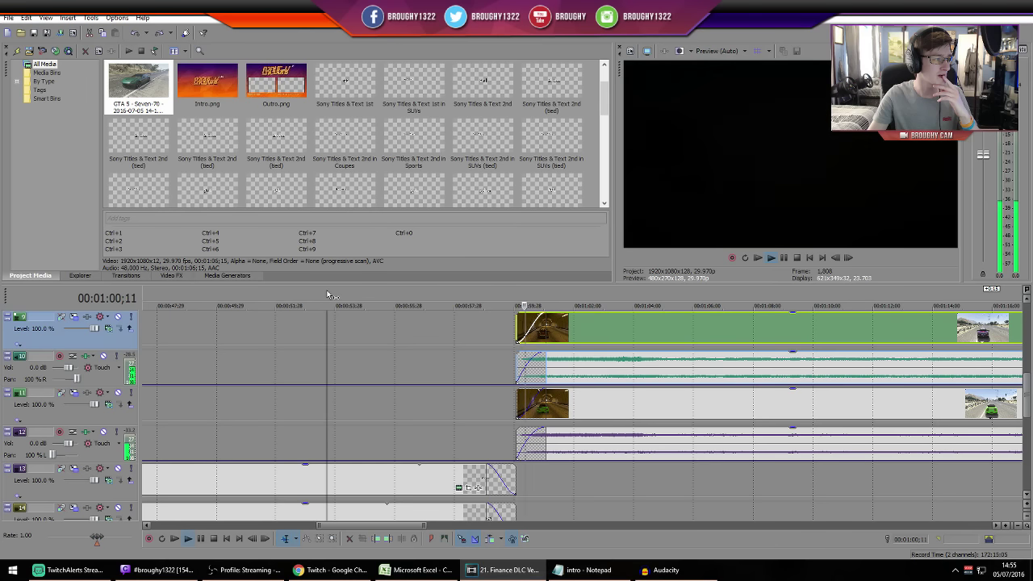
pyautogui.press('Return')
# Set the video preview quality to Draft (Auto) and play the four-car comparison
pyautogui.click(744, 51)
pyautogui.moveTo(722, 64)
pyautogui.click(770, 64)
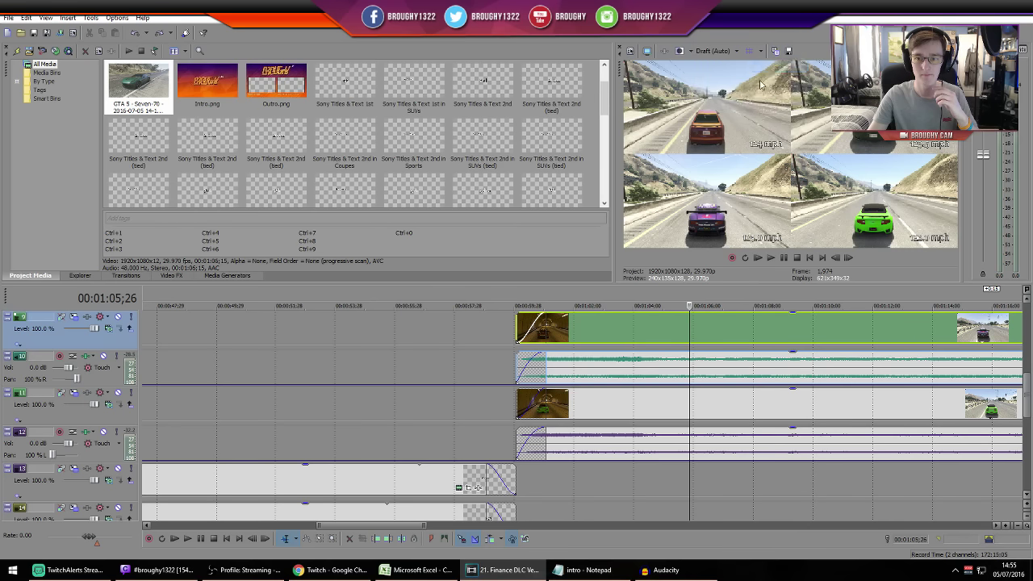
pyautogui.click(771, 257)
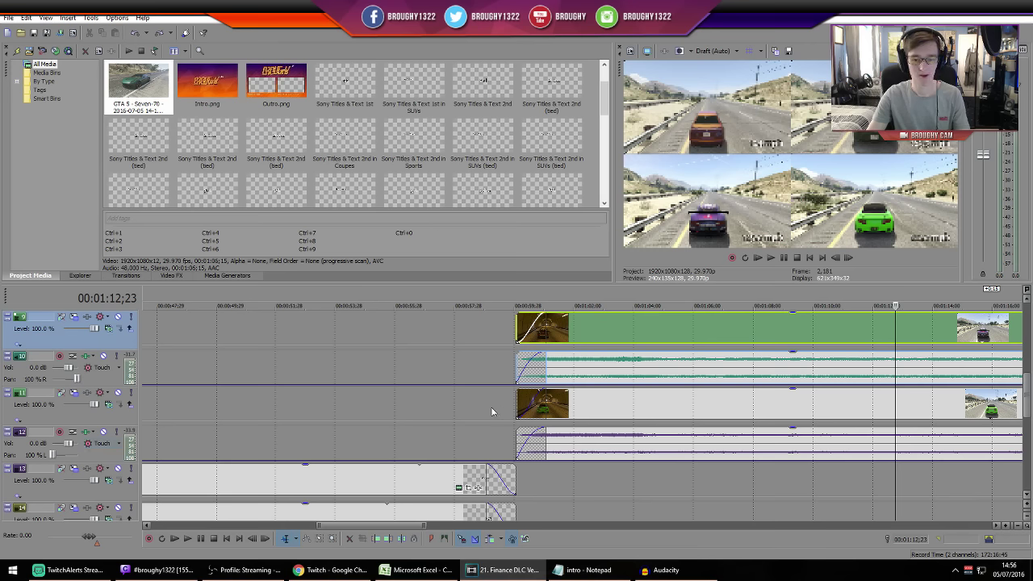
# Mute the comparison videos on tracks 11, 9 and 5, leaving only the track 7 video on
pyautogui.click(117, 396)
pyautogui.click(118, 316)
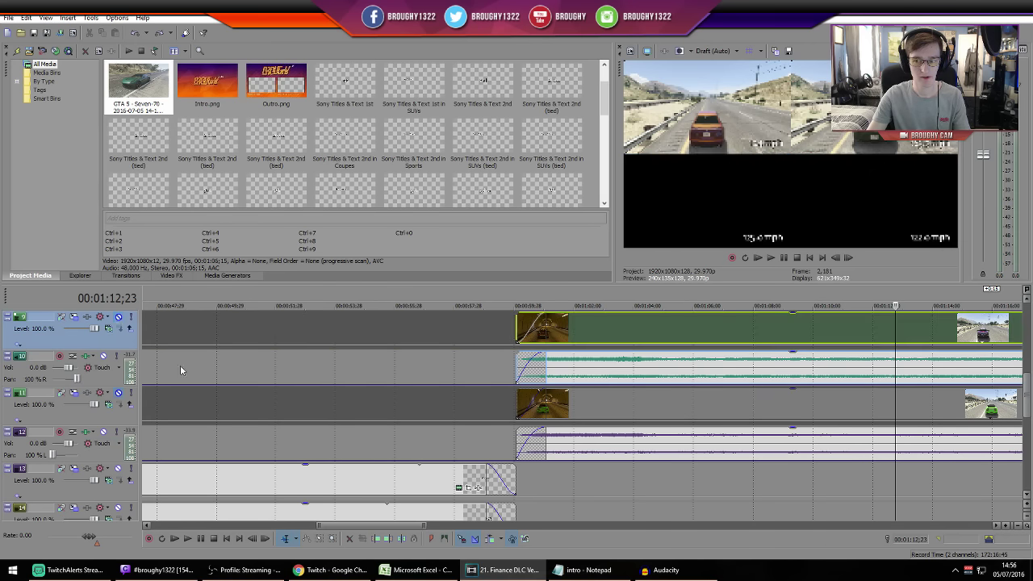
pyautogui.scroll(2, 207, 395)
pyautogui.scroll(3, 207, 395)
pyautogui.click(118, 355)
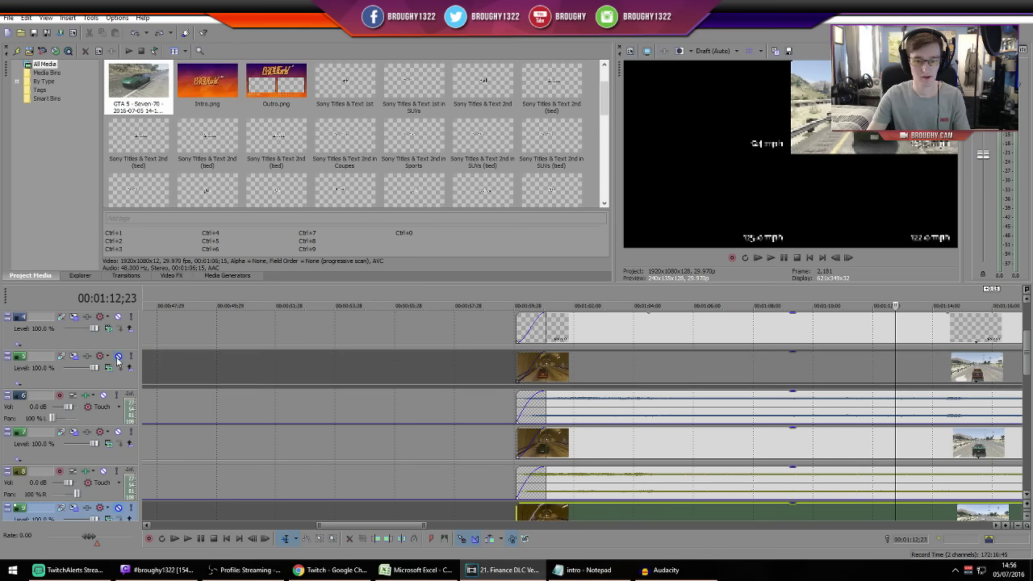
# Play the comparison from 00:00:59;26 with only the track 7 video on, and pause after about eight seconds
pyautogui.click(512, 305)
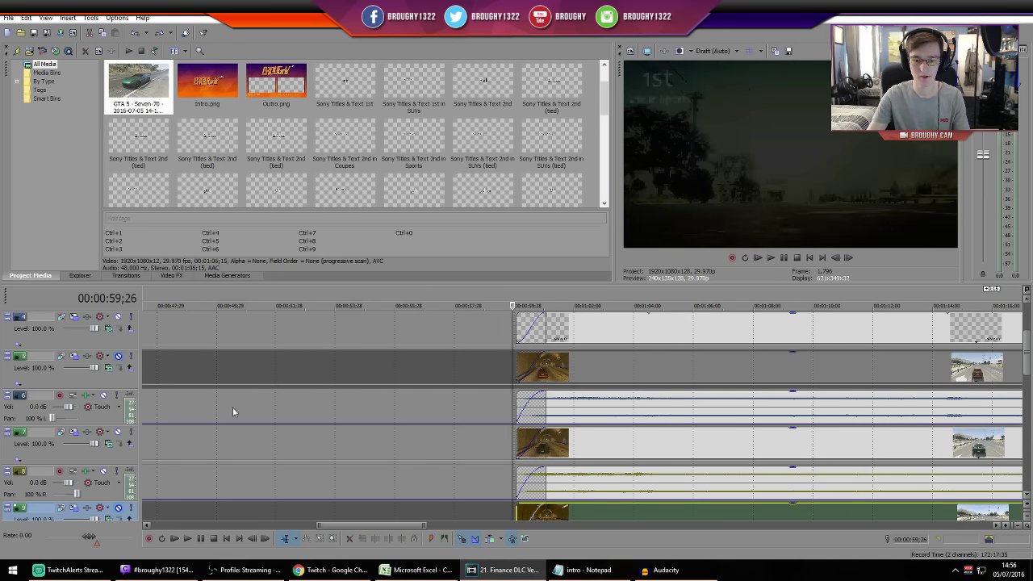
pyautogui.scroll(-2, 255, 407)
pyautogui.scroll(4, 255, 407)
pyautogui.scroll(3, 255, 407)
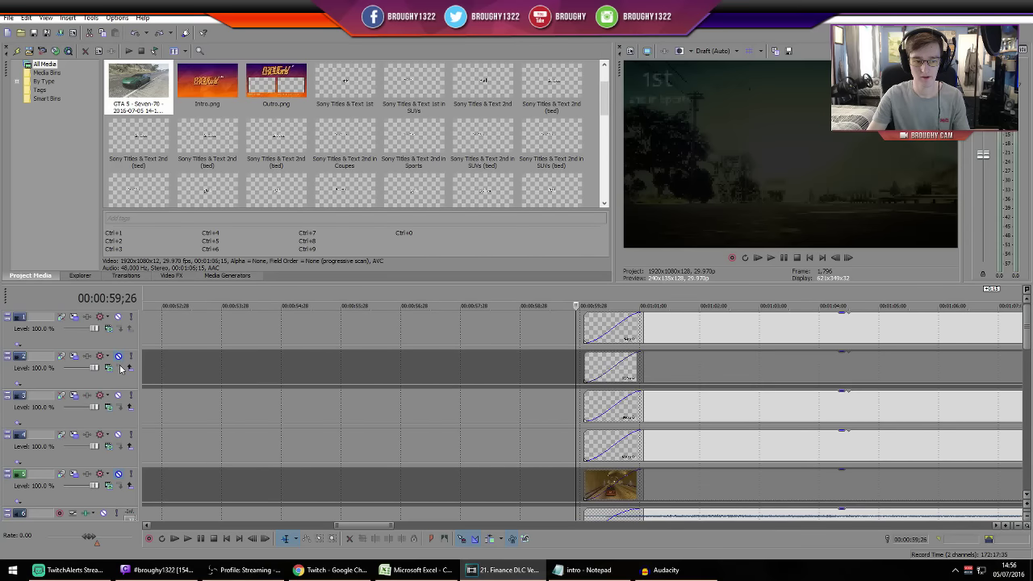
pyautogui.click(776, 259)
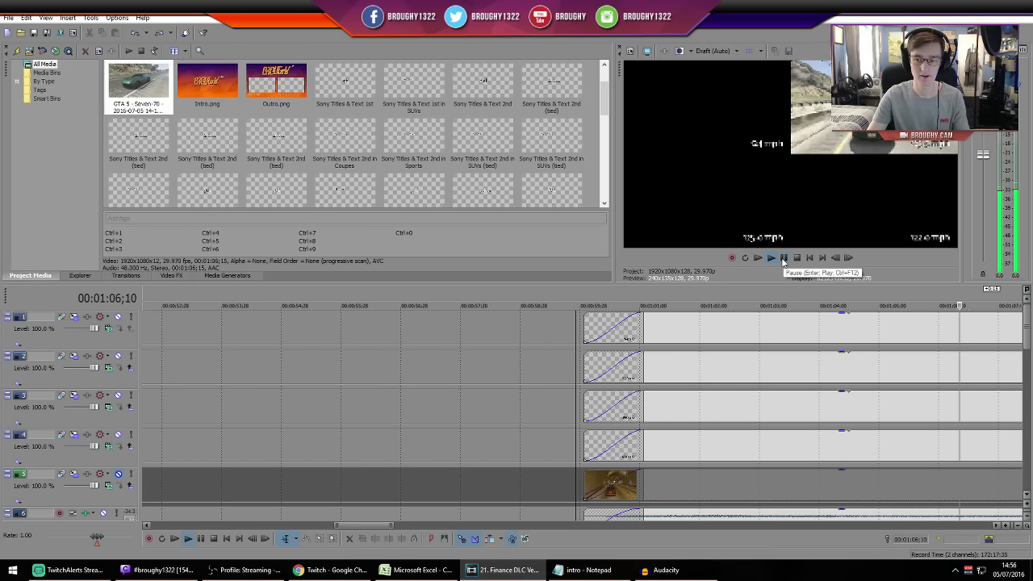
pyautogui.click(782, 259)
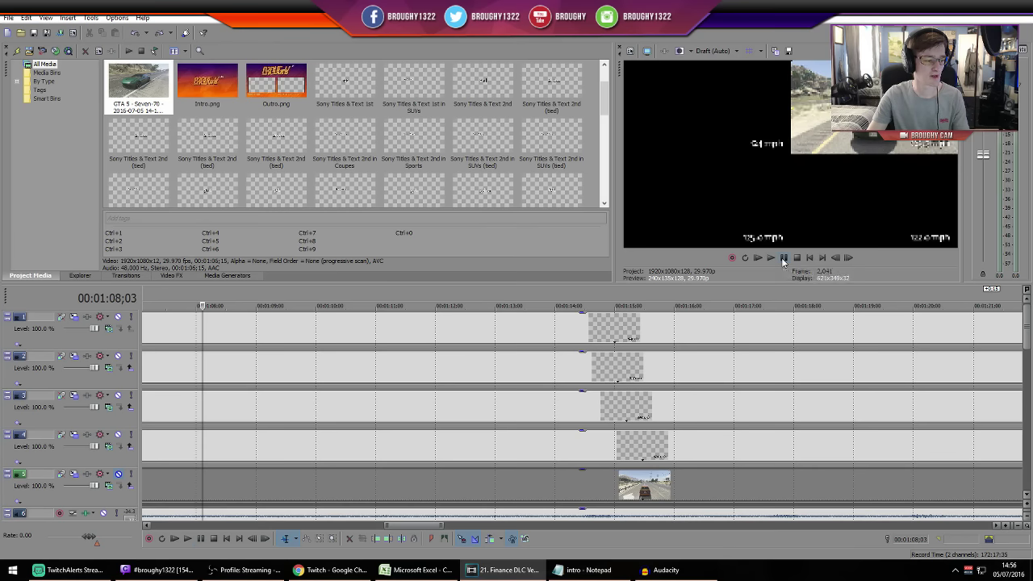
# Look over the lower tracks and place the cursor at the start of the timeline, 00:00:00;00
pyautogui.scroll(-3, 589, 396)
pyautogui.scroll(-5, 589, 401)
pyautogui.scroll(-3, 337, 386)
pyautogui.scroll(-8, 337, 386)
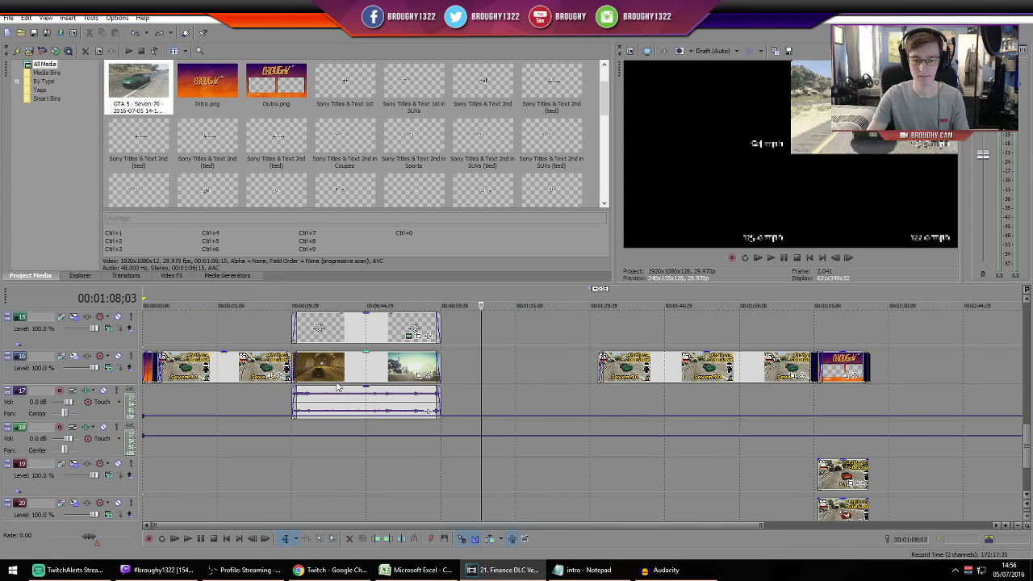
pyautogui.scroll(2, 337, 387)
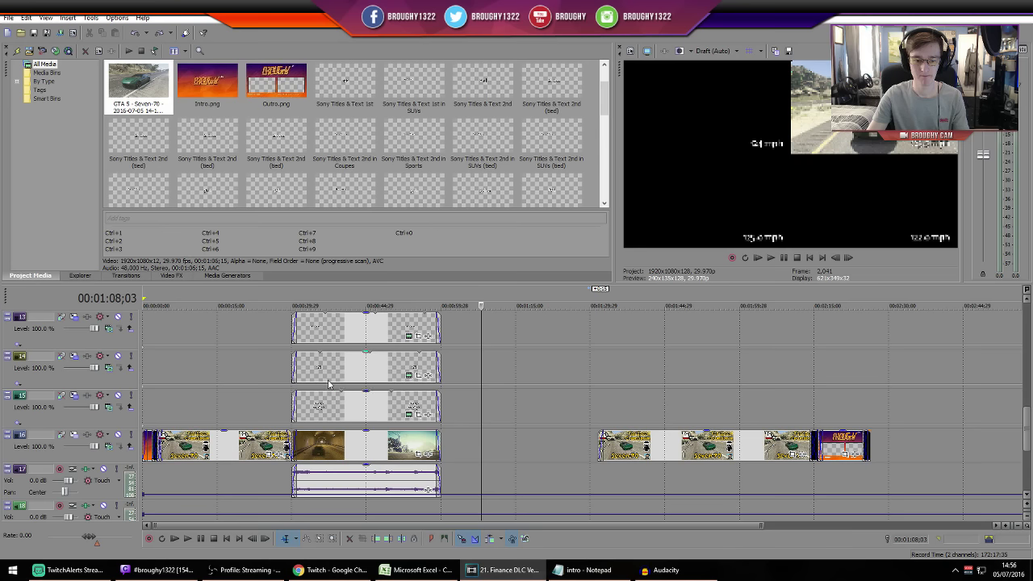
pyautogui.click(143, 369)
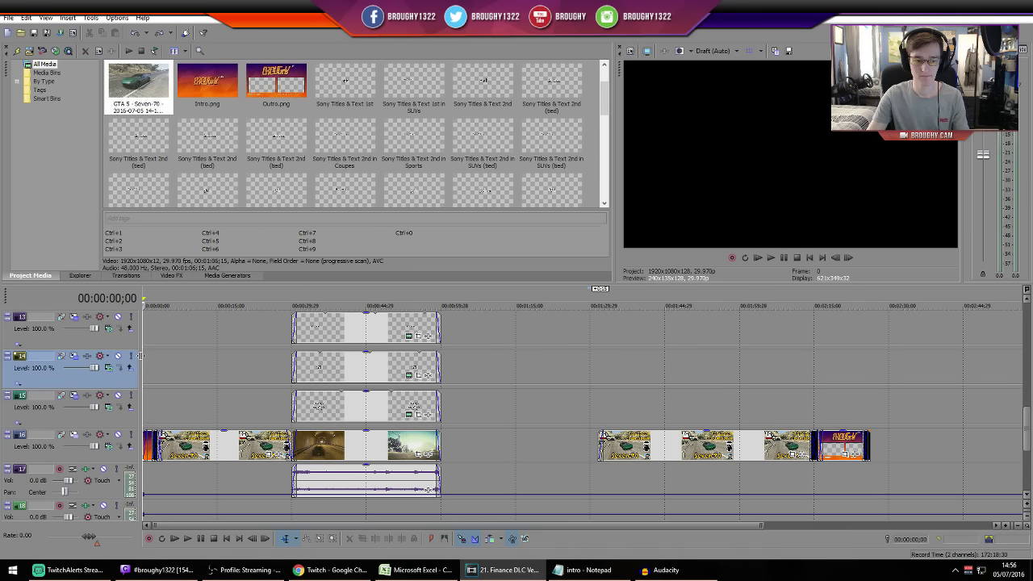
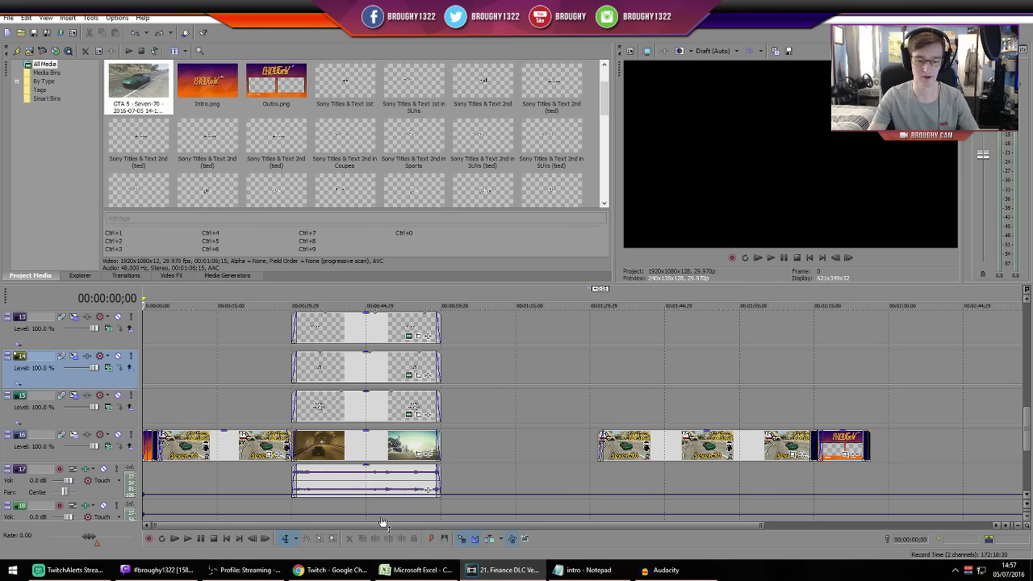
# Check the Seven-70's speed figures in the Calculations workbook in Excel and close the workbook
pyautogui.click(428, 570)
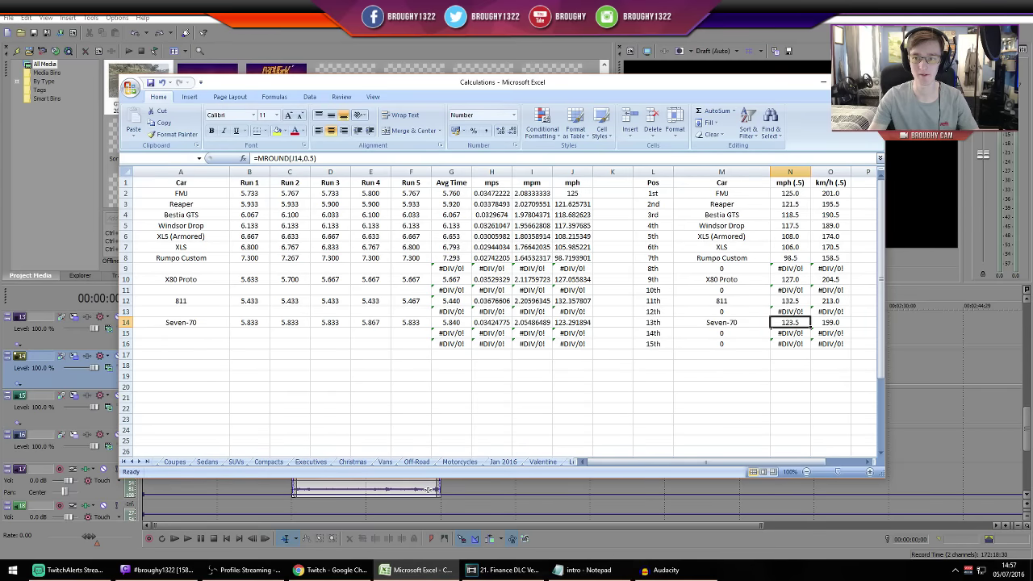
pyautogui.hotkey('alt', 'F4')
pyautogui.click(517, 313)
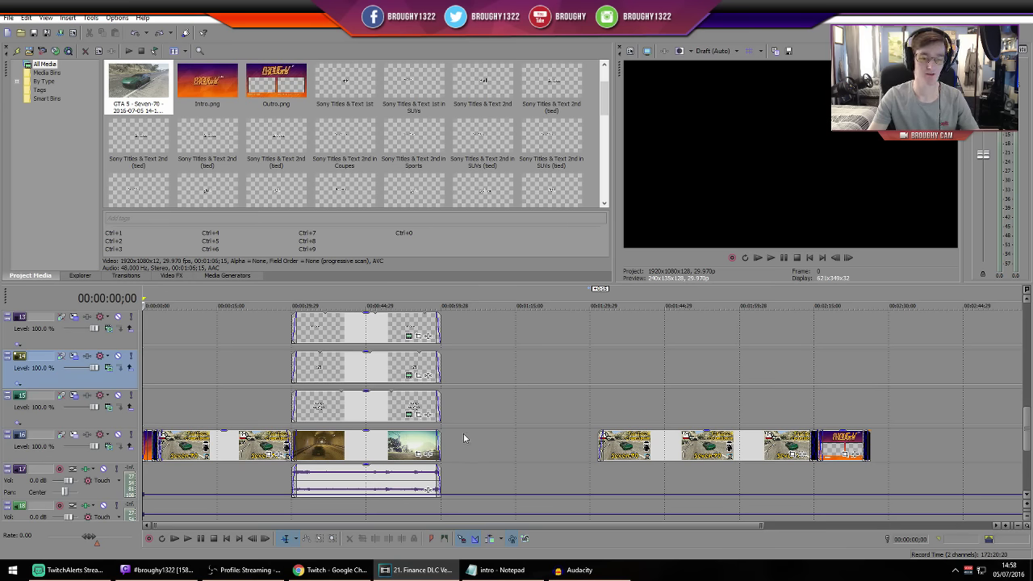
# Switch to Audacity, try recording the voice-over while the video plays from its start, and undo that take
pyautogui.click(578, 570)
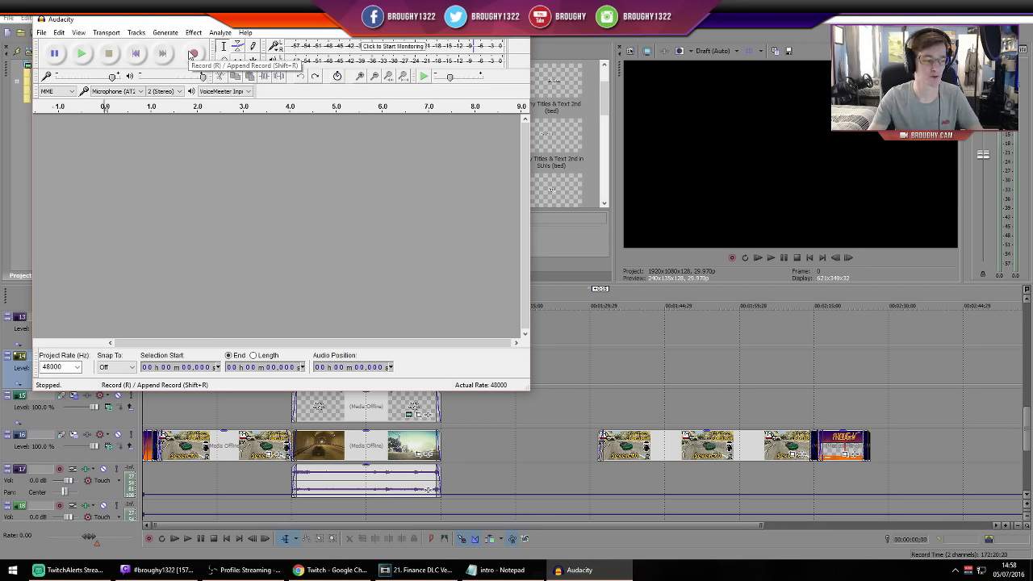
pyautogui.click(193, 53)
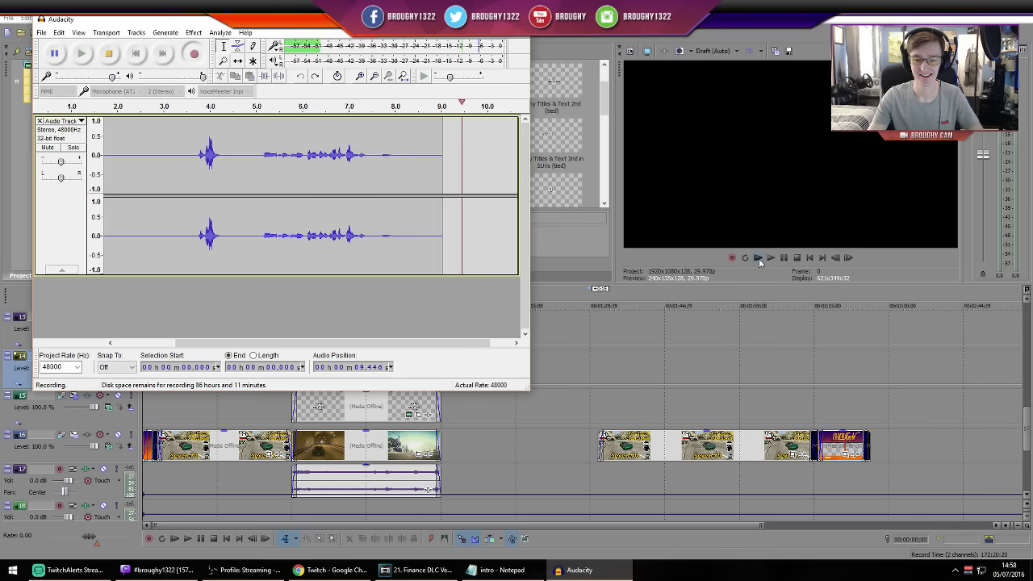
pyautogui.click(759, 258)
pyautogui.click(591, 567)
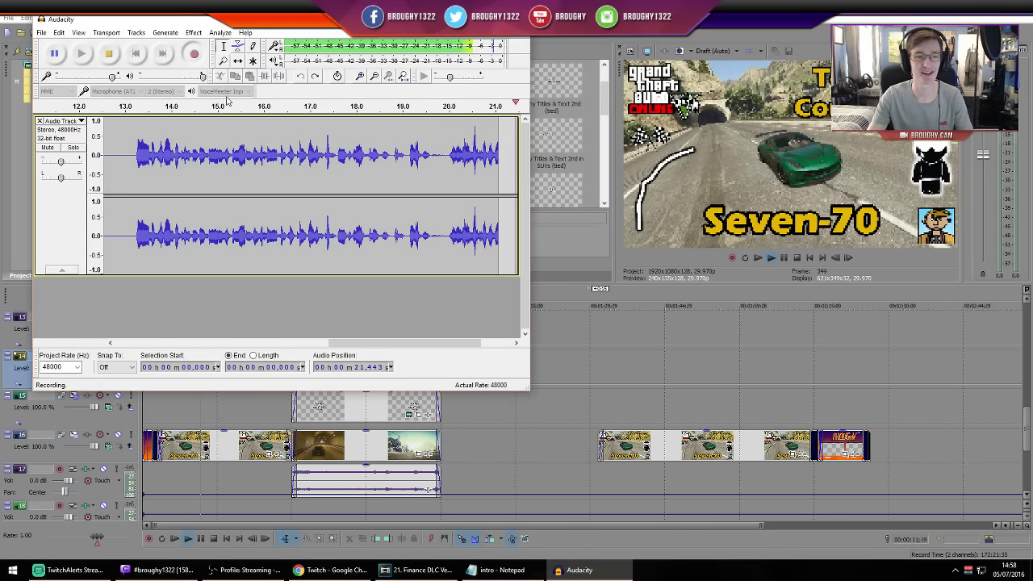
pyautogui.press('space')
pyautogui.hotkey('ctrl', 'z')
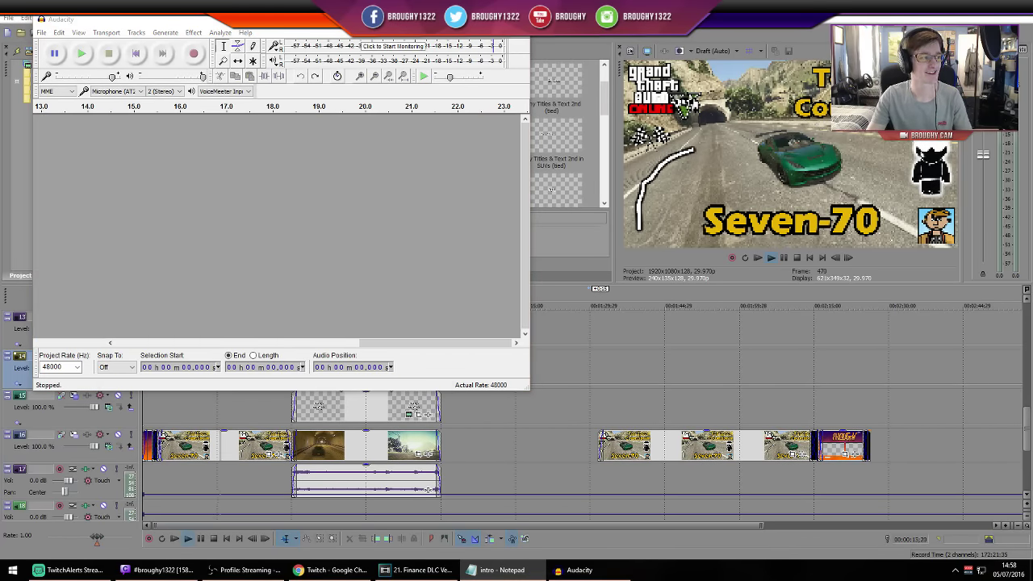
# Stop the video playback, bring up VoiceMeeter, and return to the intro notes in Notepad
pyautogui.click(428, 489)
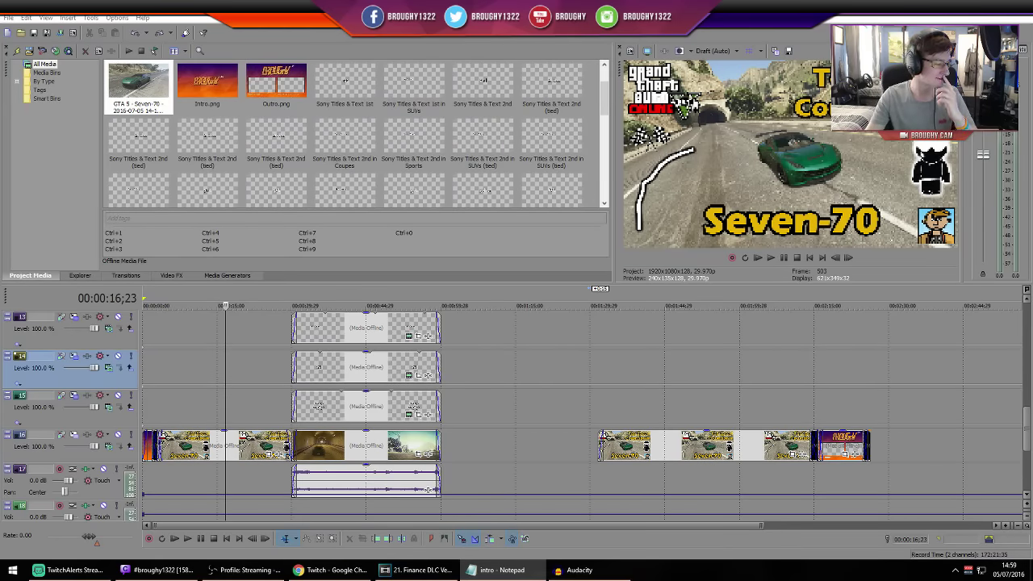
pyautogui.hotkey('alt', 'Tab')
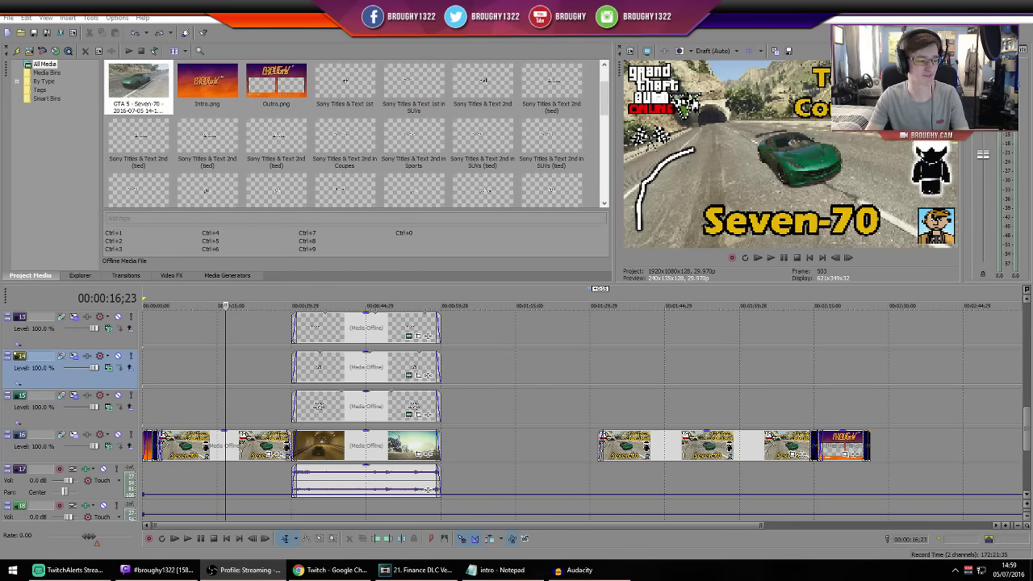
pyautogui.hotkey('alt', 'Tab')
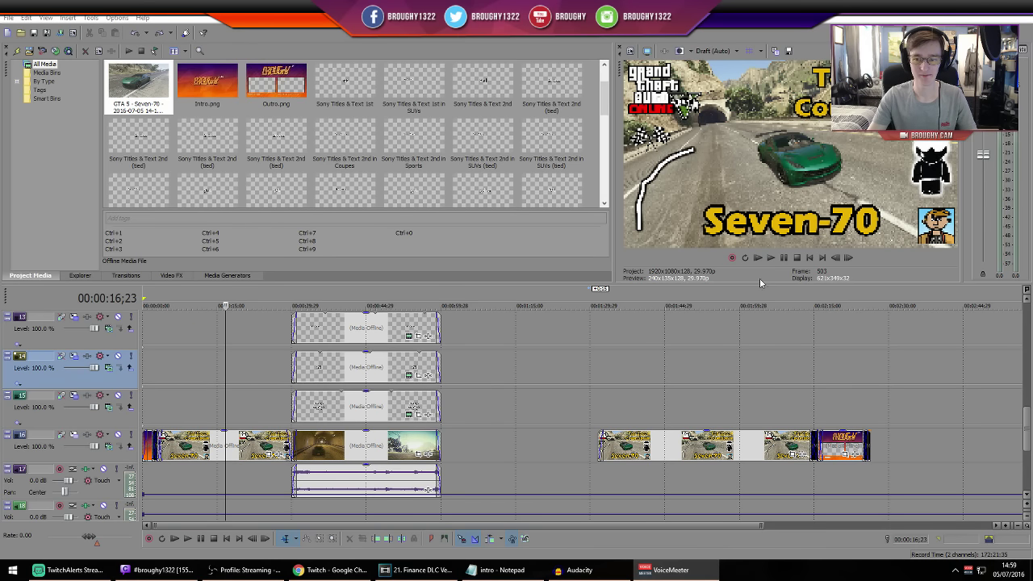
pyautogui.hotkey('alt', 'Tab')
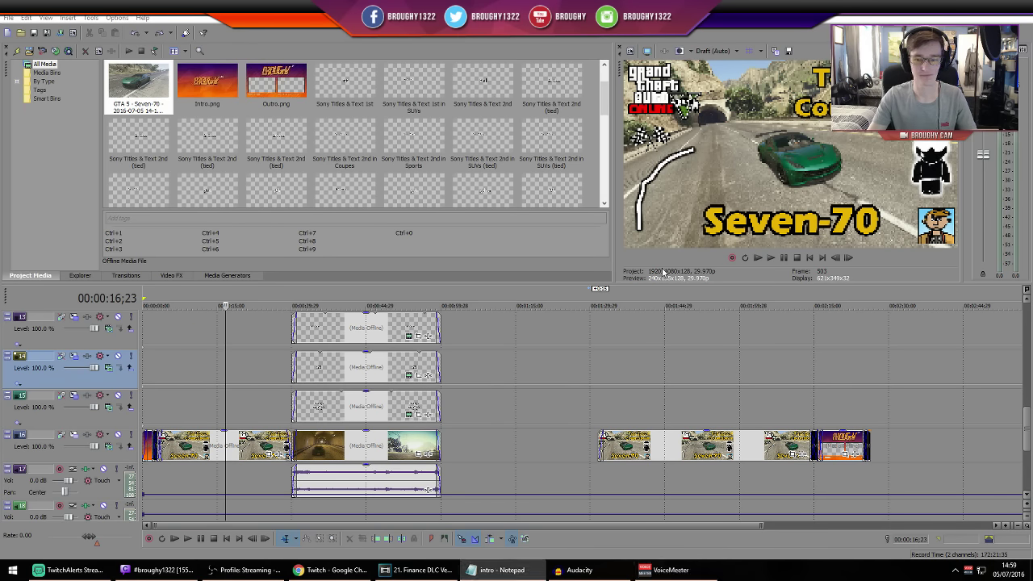
# Try a second voice-over take with the video started before the recording, stop it, and remove the take
pyautogui.click(758, 258)
pyautogui.hotkey('alt', 'Tab')
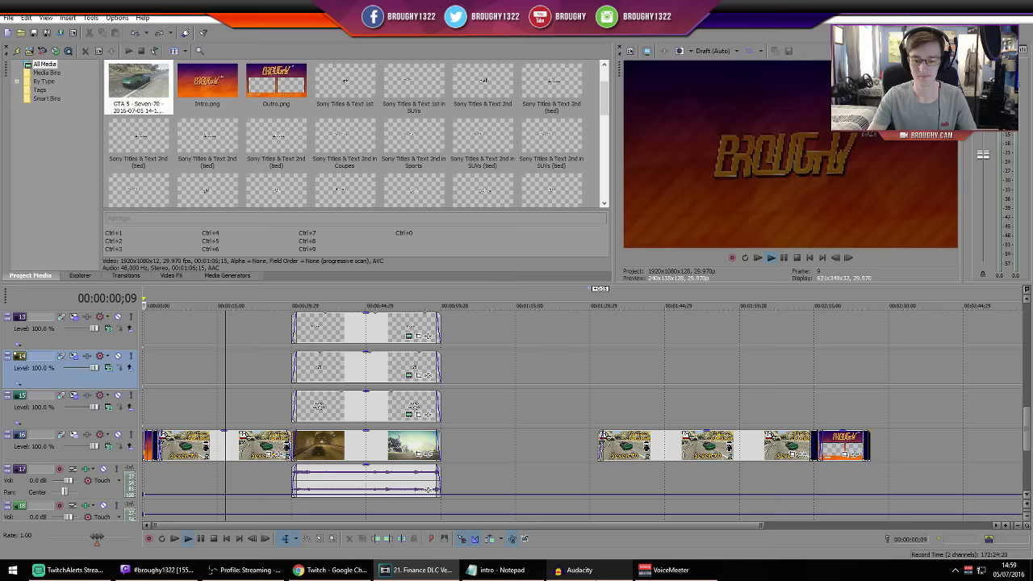
pyautogui.click(197, 52)
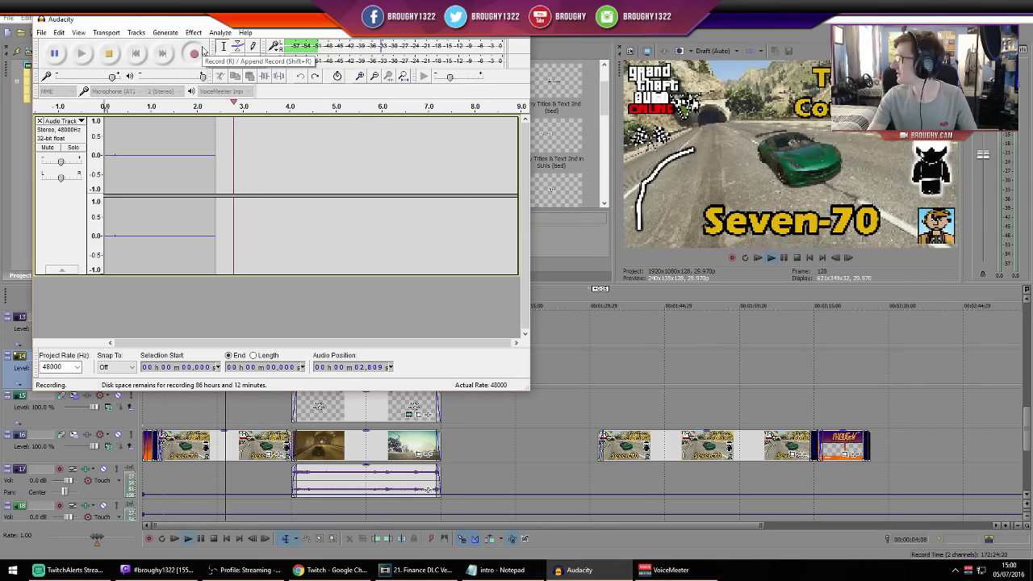
pyautogui.click(107, 58)
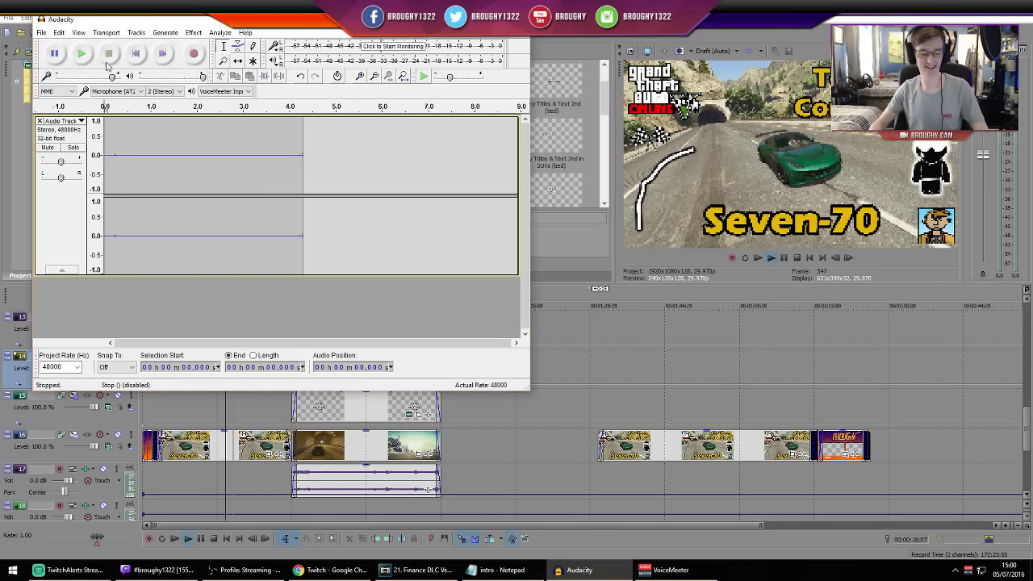
pyautogui.hotkey('ctrl', 'z')
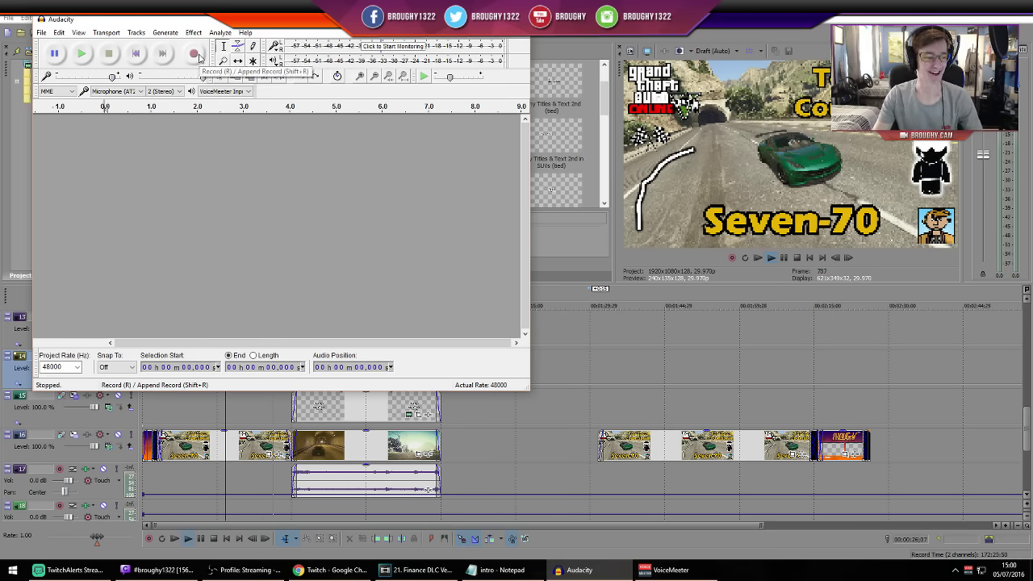
# Try a third voice-over take with the recording started before the video, stop it, and discard the recording
pyautogui.click(197, 58)
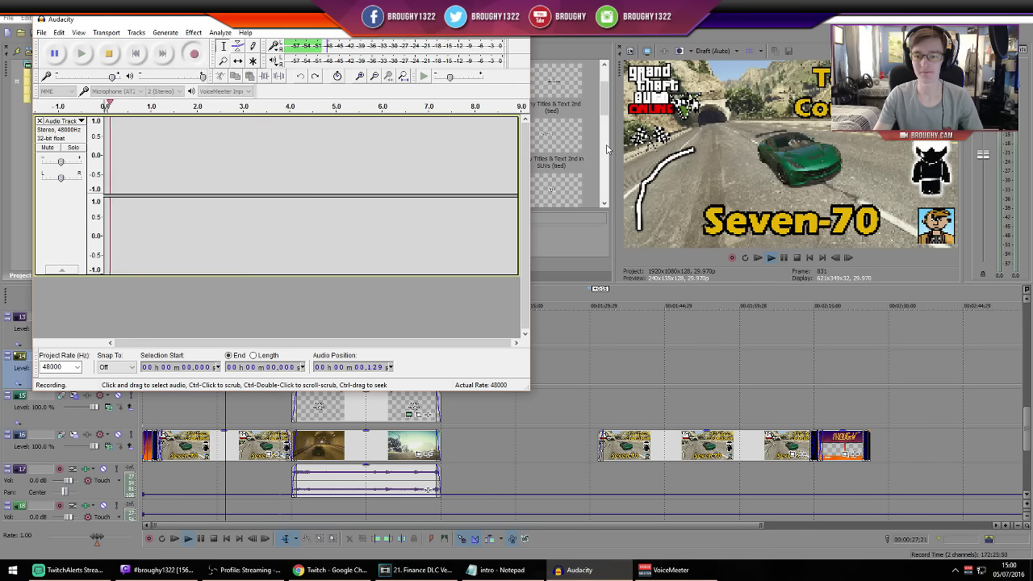
pyautogui.click(762, 263)
pyautogui.click(579, 570)
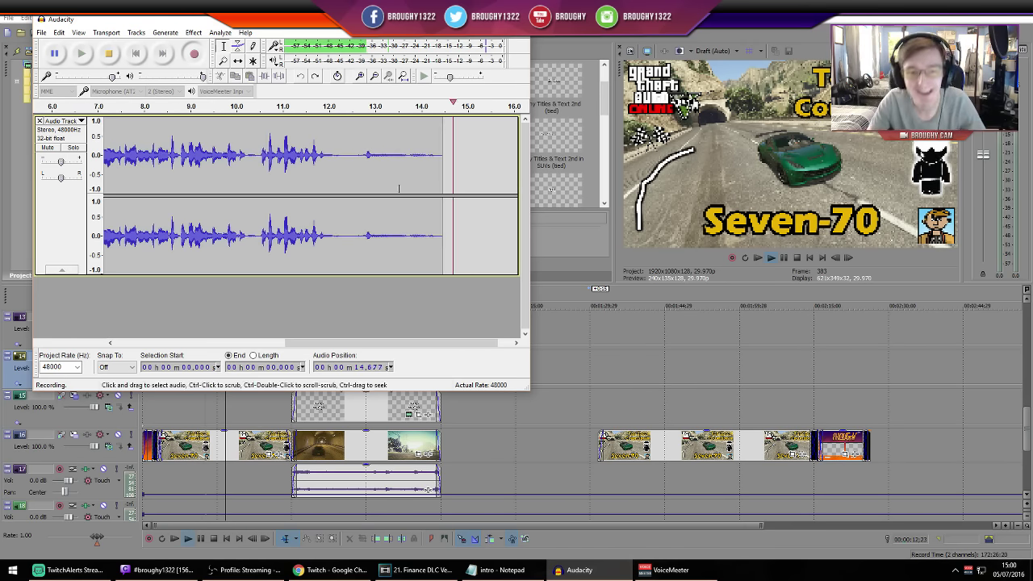
pyautogui.click(115, 51)
pyautogui.hotkey('ctrl', 'z')
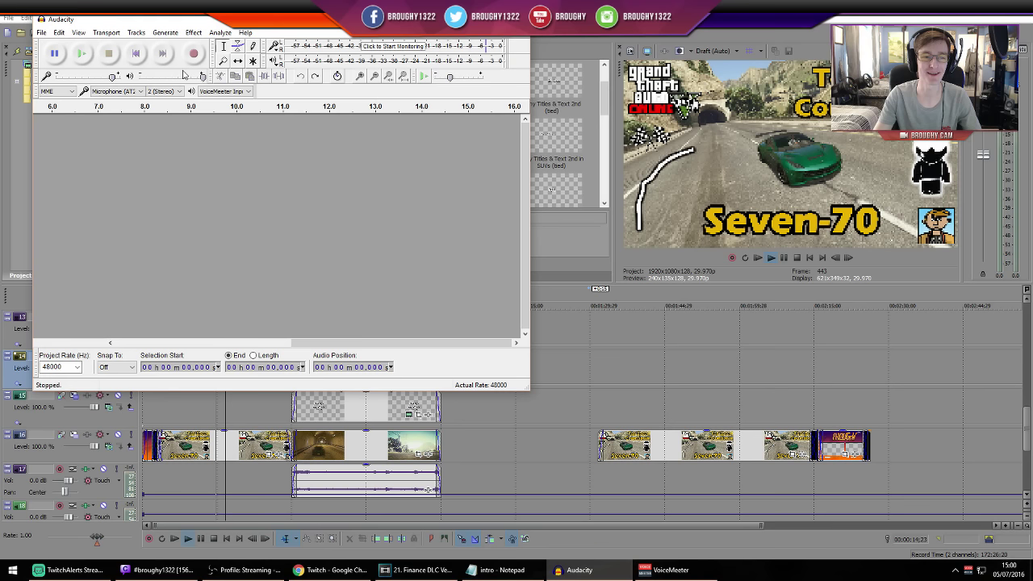
# Bring up the intro notes, play the video from the start, and record the full voice-over of about two minutes in Audacity
pyautogui.click(500, 569)
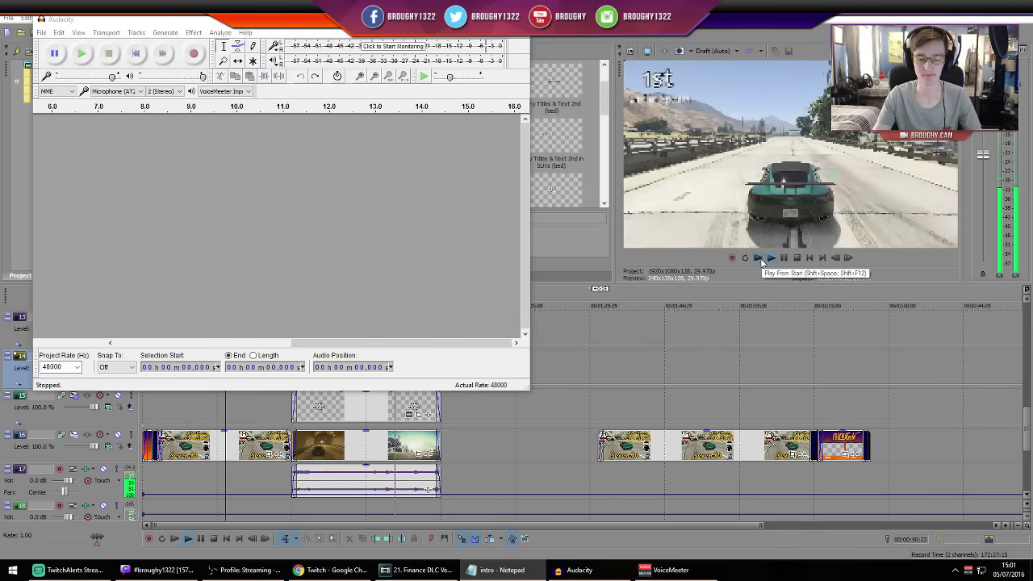
pyautogui.click(759, 258)
pyautogui.hotkey('alt', 'Tab')
pyautogui.click(191, 53)
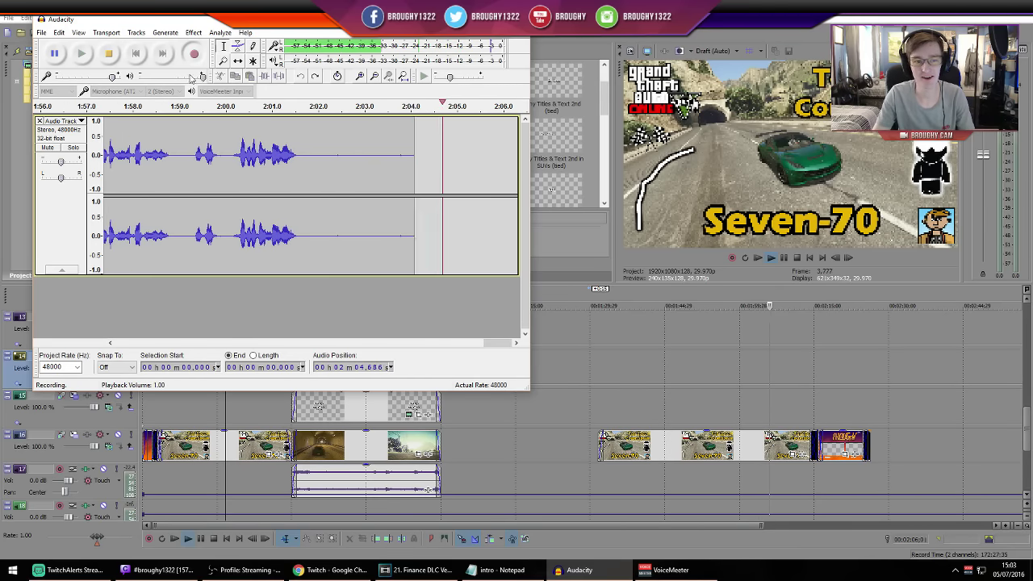
pyautogui.click(115, 63)
# Listen to the closing part of the voice-over from 1 m 51.560 s and again from 1 m 48.054 s
pyautogui.moveTo(497, 347); pyautogui.dragTo(458, 346)
pyautogui.click(369, 162)
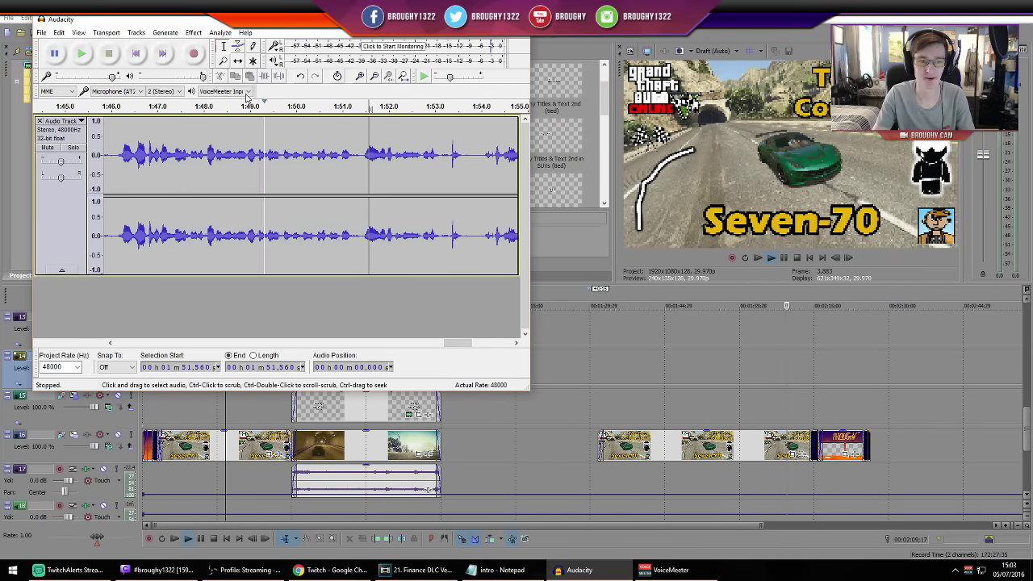
pyautogui.click(81, 53)
pyautogui.press('space')
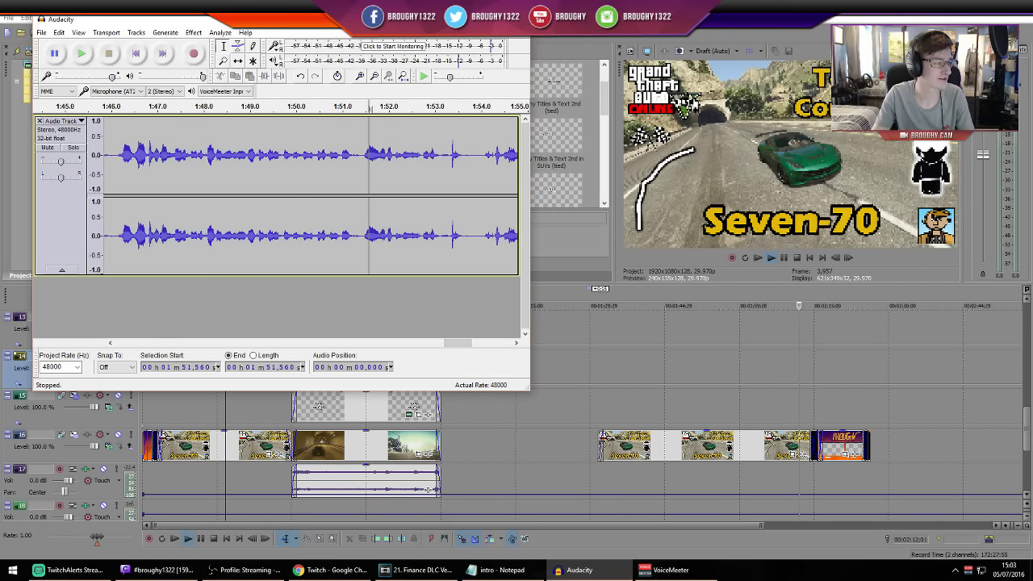
pyautogui.click(207, 161)
pyautogui.press('space')
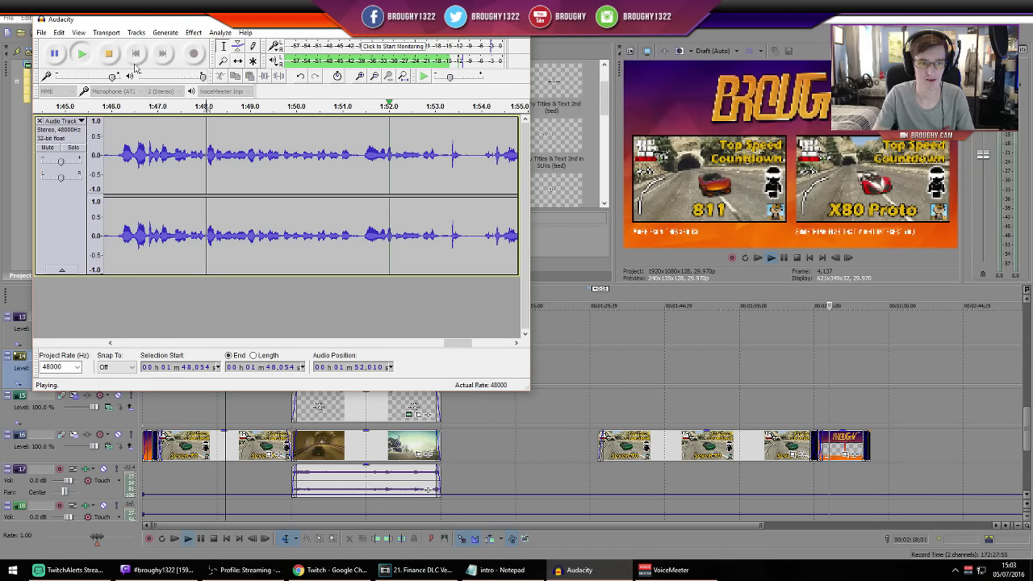
pyautogui.click(108, 53)
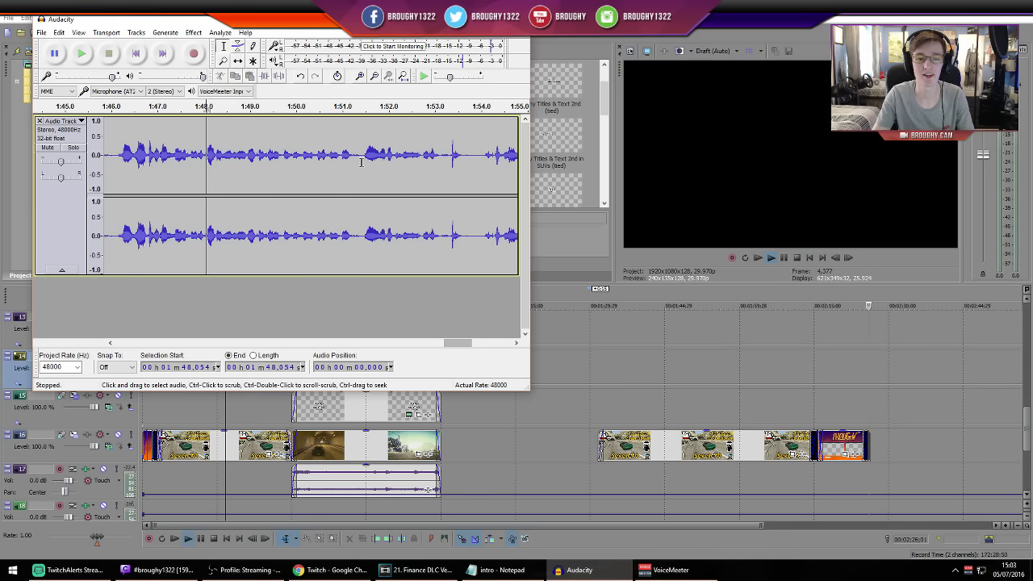
# Delete the end of the voice-over from 1 m 51.409 s onward
pyautogui.moveTo(361, 157); pyautogui.dragTo(460, 180)
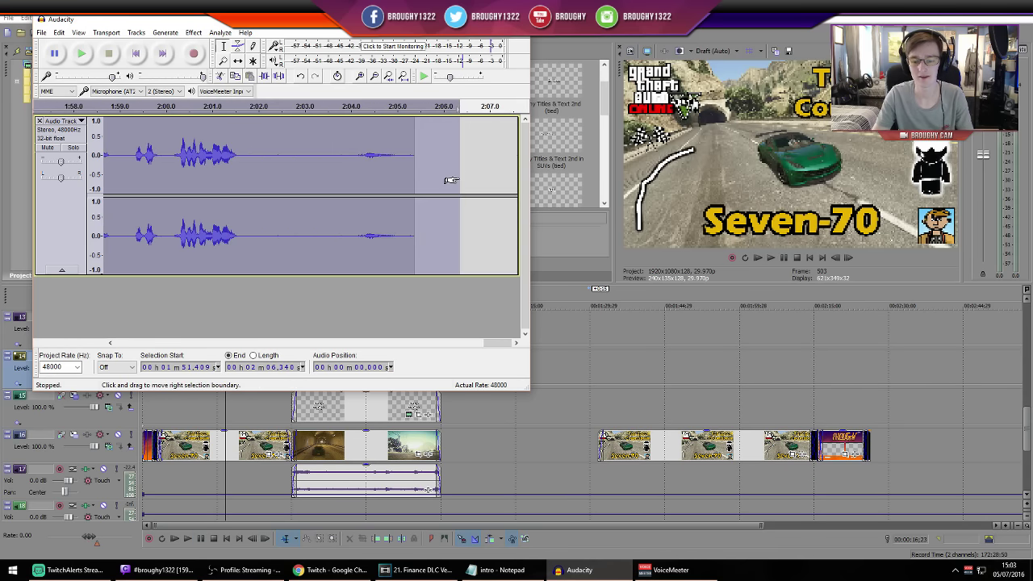
pyautogui.press('Left')
pyautogui.moveTo(496, 342); pyautogui.dragTo(440, 333)
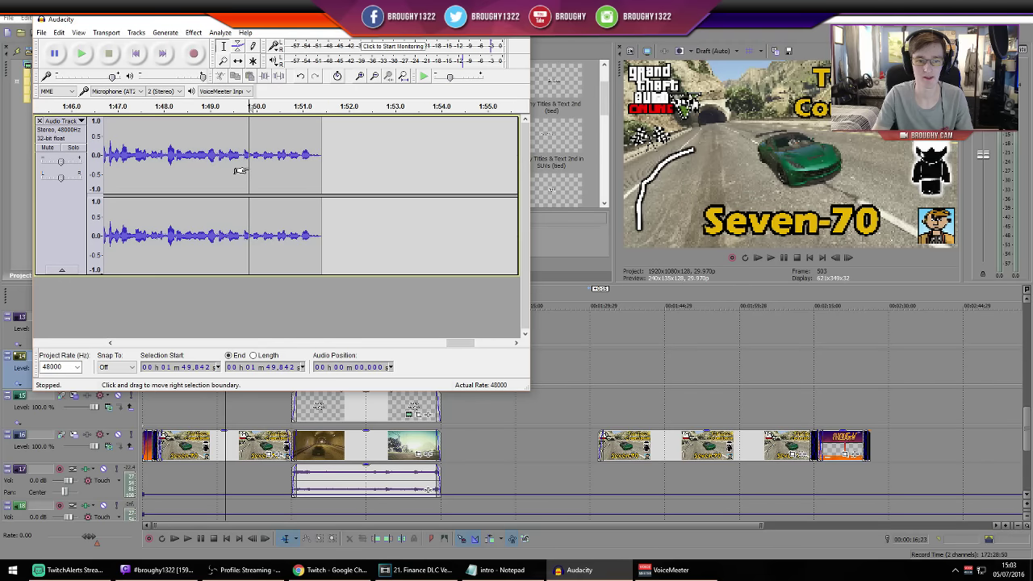
# Try recording a replacement closing line on a new track from 1 m 49.842 s, play it back, and undo it
pyautogui.click(196, 56)
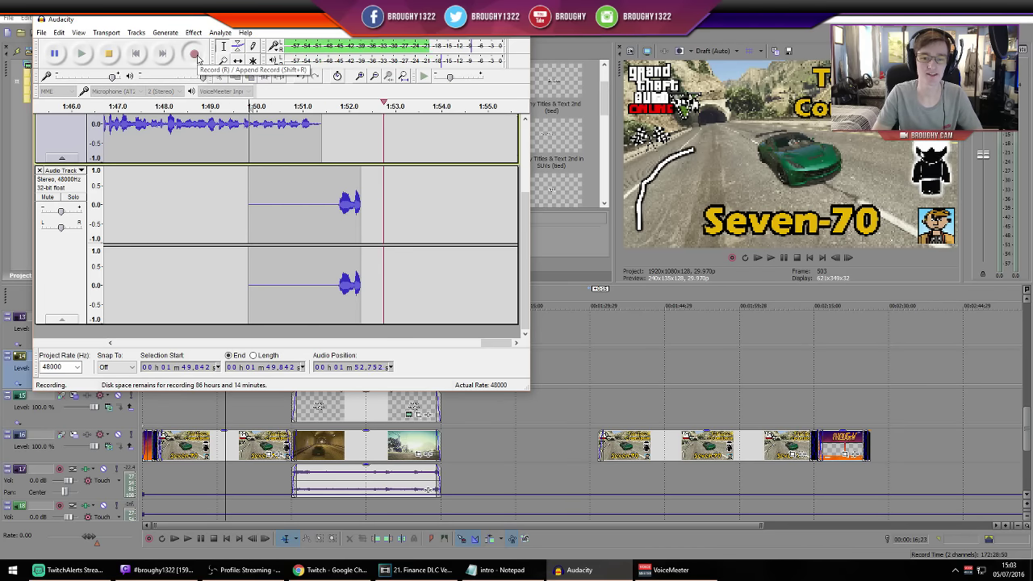
pyautogui.click(108, 54)
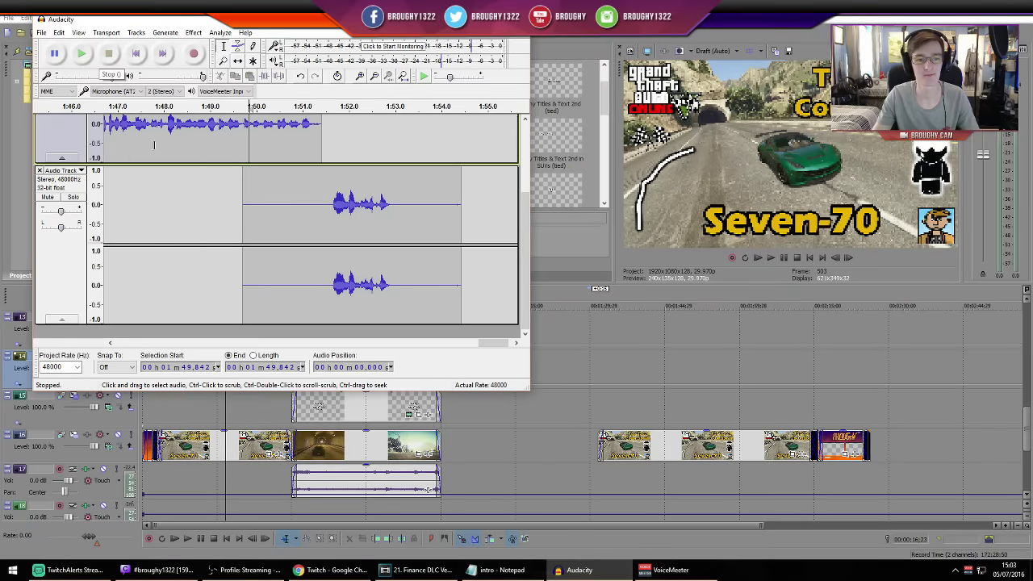
pyautogui.click(84, 55)
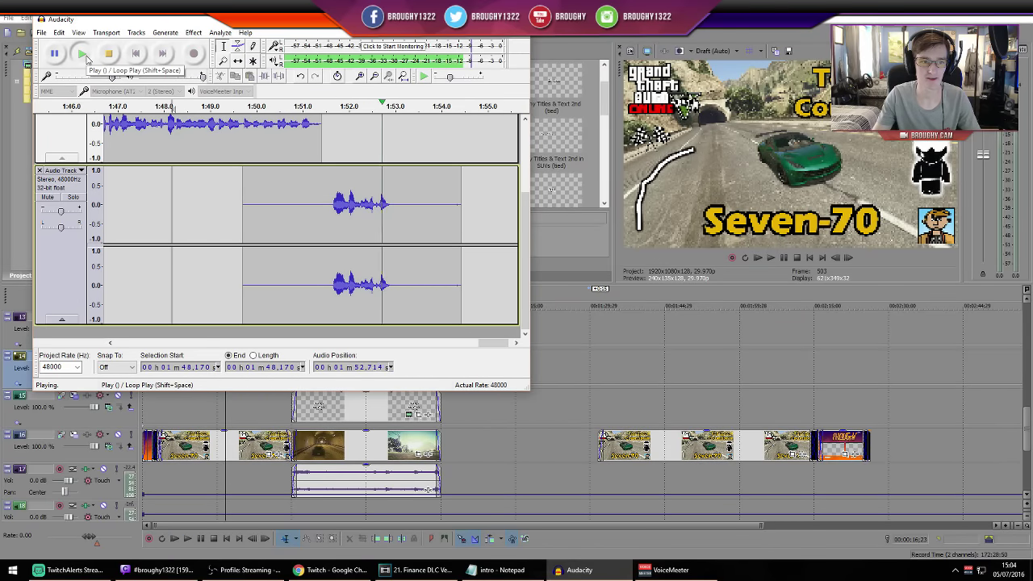
pyautogui.click(106, 56)
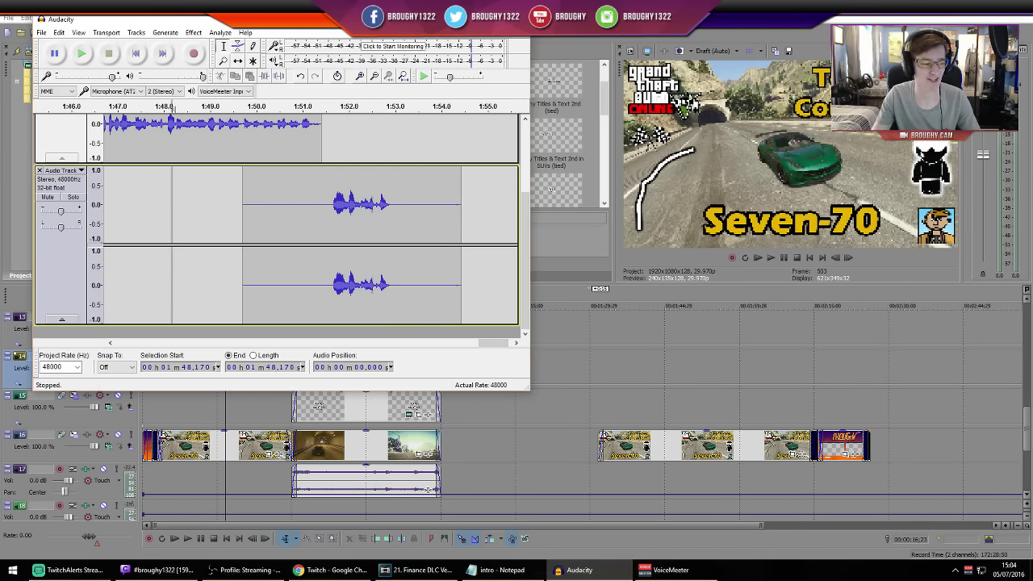
pyautogui.moveTo(476, 347); pyautogui.dragTo(461, 347)
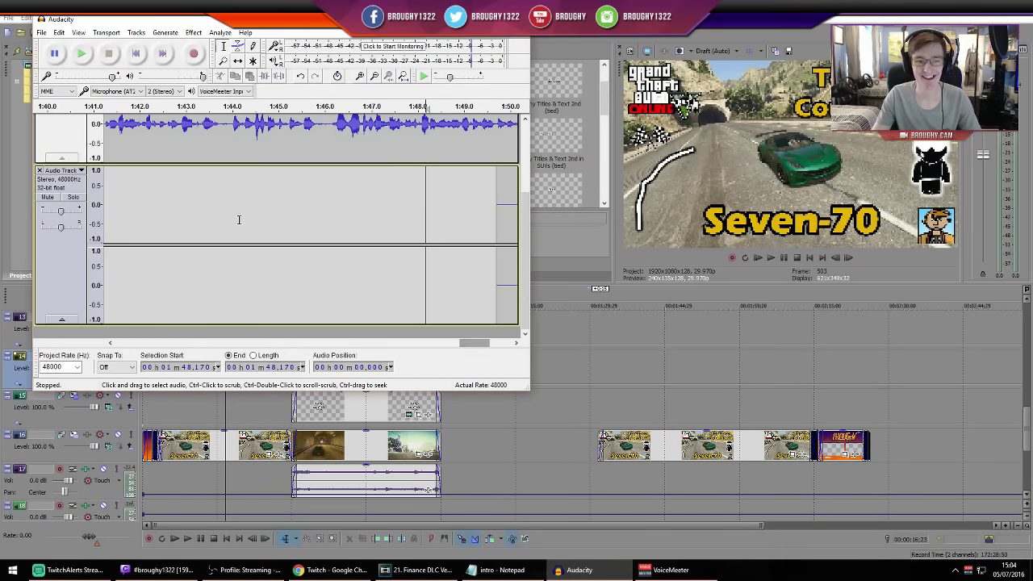
pyautogui.hotkey('ctrl', 'z')
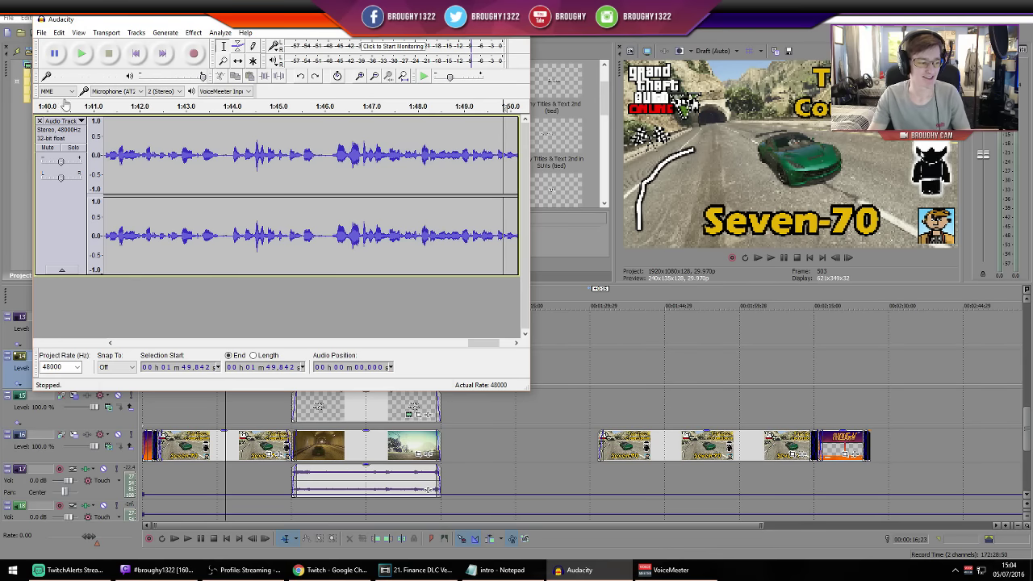
# Listen to the voice-over from 1 m 43.097 s and delete its end from 1 m 46.069 s onward
pyautogui.click(266, 182)
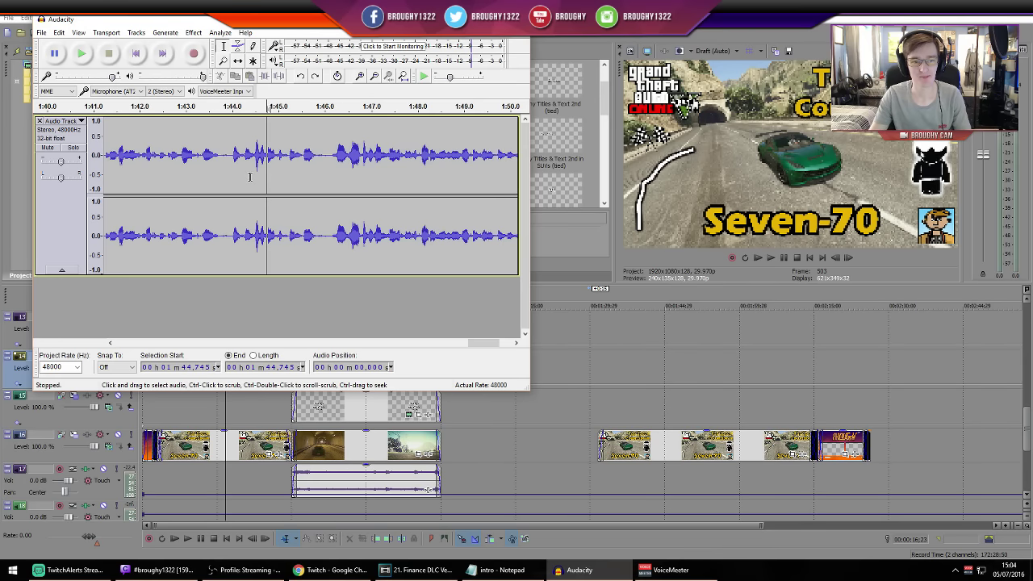
pyautogui.click(42, 33)
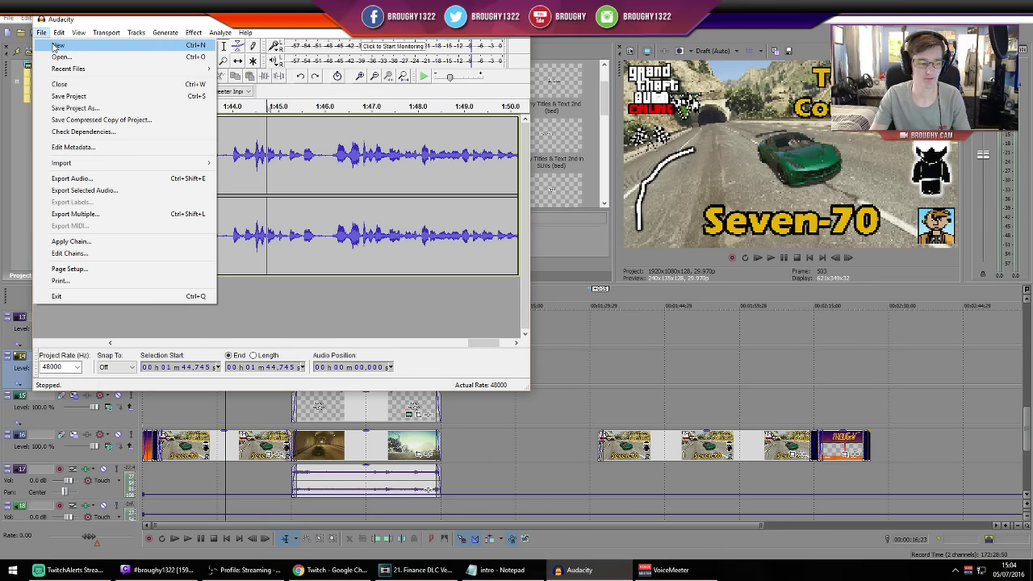
pyautogui.click(403, 162)
pyautogui.click(83, 54)
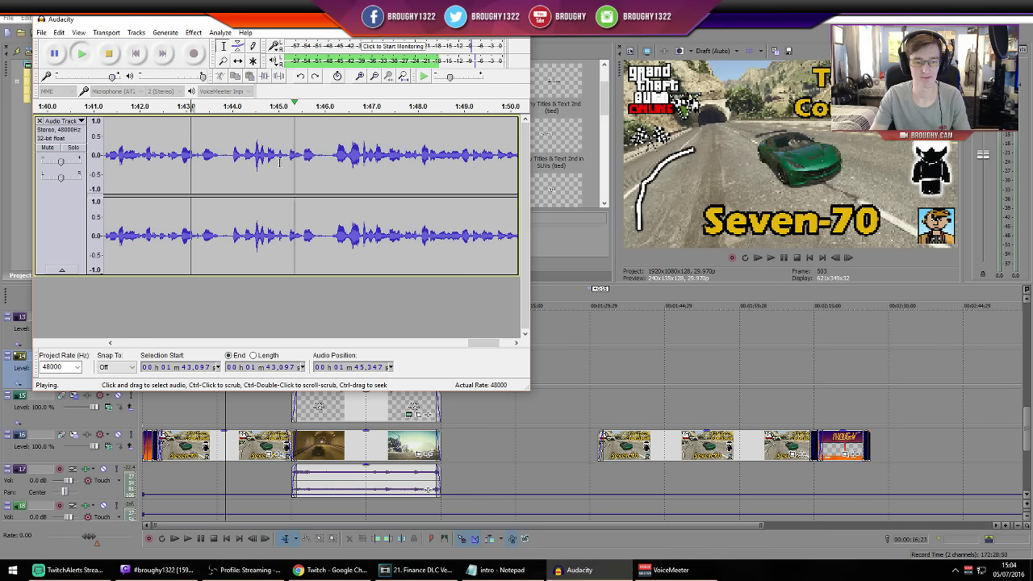
pyautogui.scroll(-1, 280, 162)
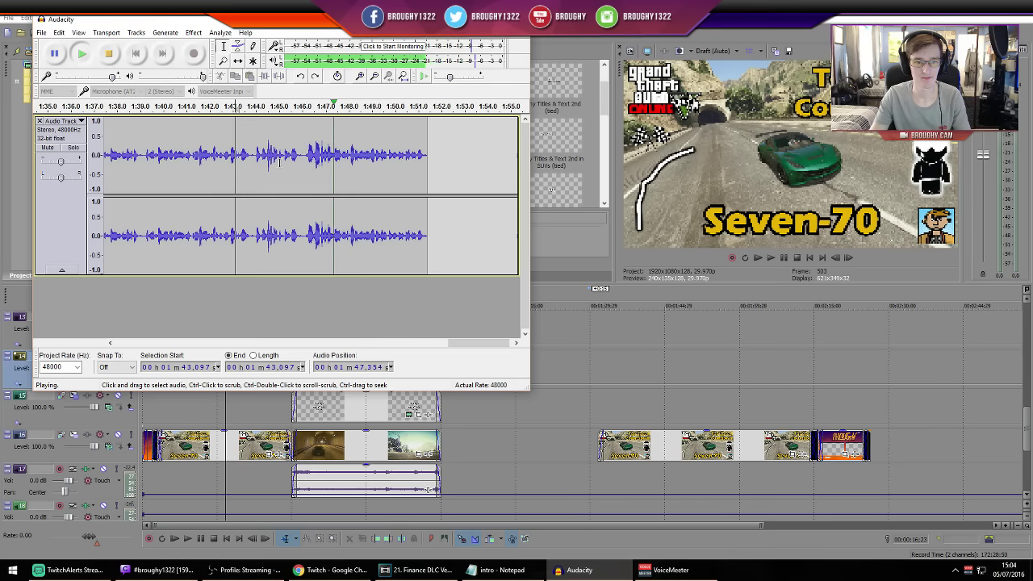
pyautogui.click(109, 54)
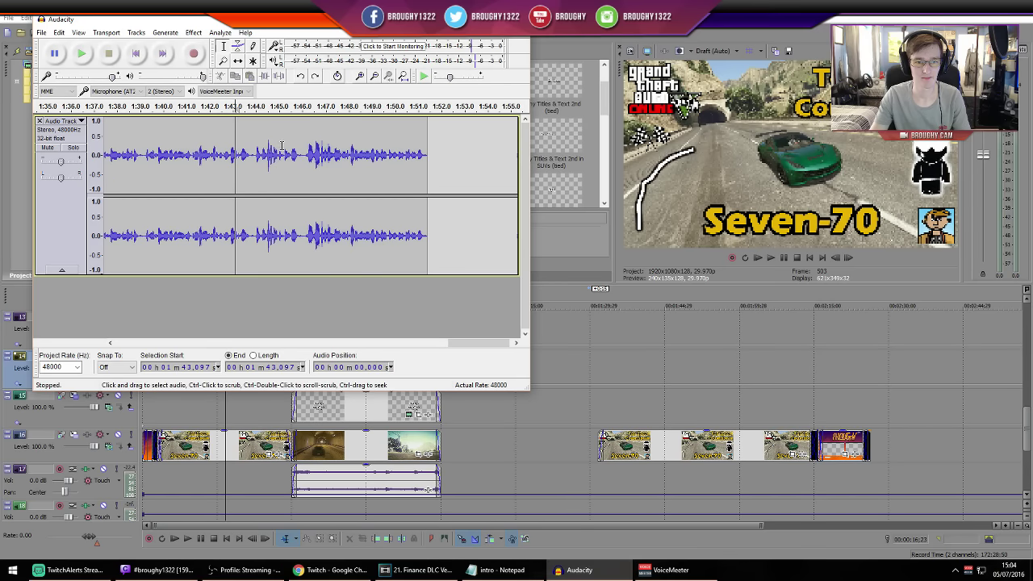
pyautogui.moveTo(304, 159); pyautogui.dragTo(435, 171)
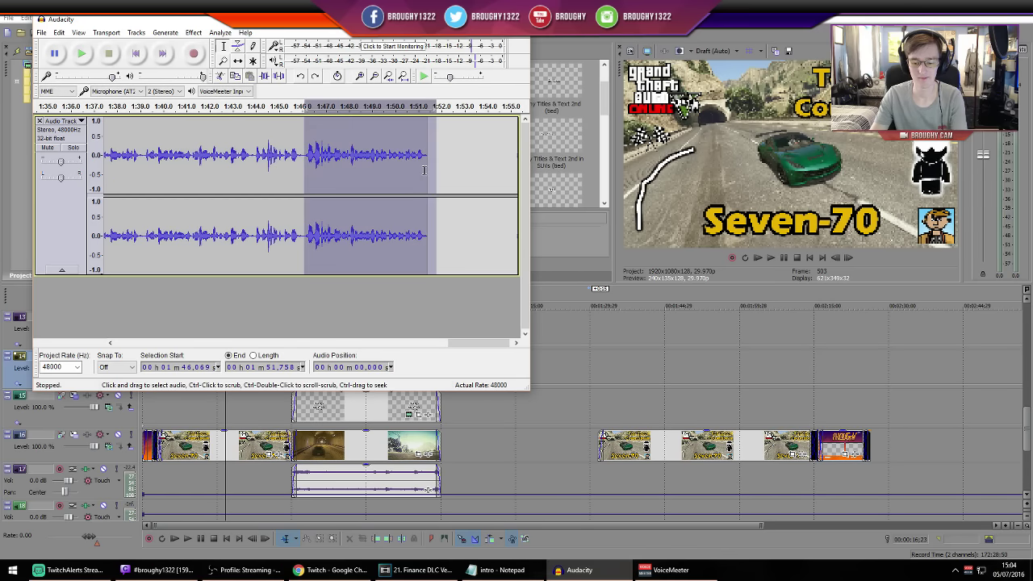
pyautogui.press('Delete')
# Try recording a replacement closing line twice on a new track from 1 m 45.024 s, undoing each take
pyautogui.click(280, 161)
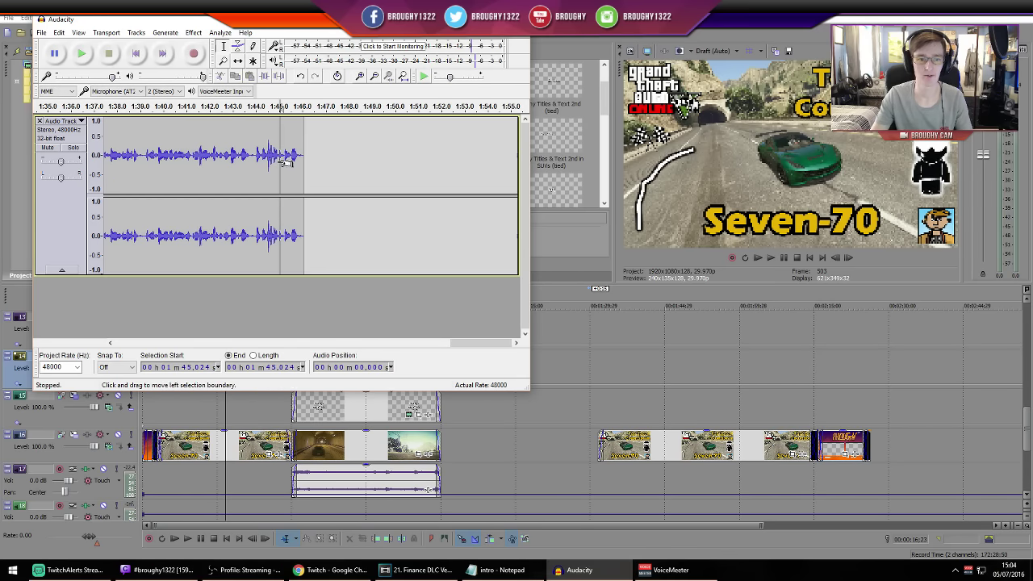
pyautogui.click(194, 66)
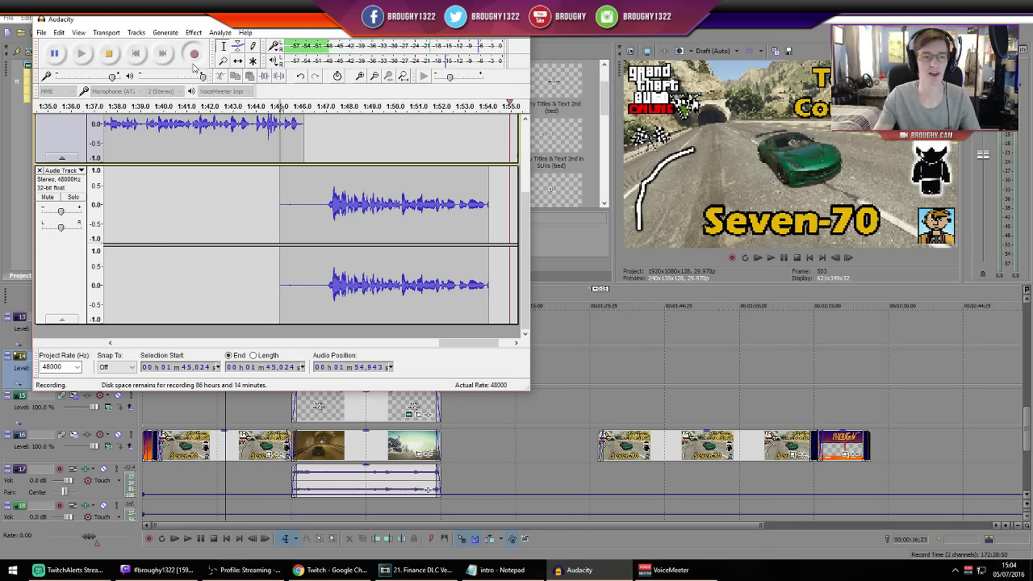
pyautogui.click(109, 54)
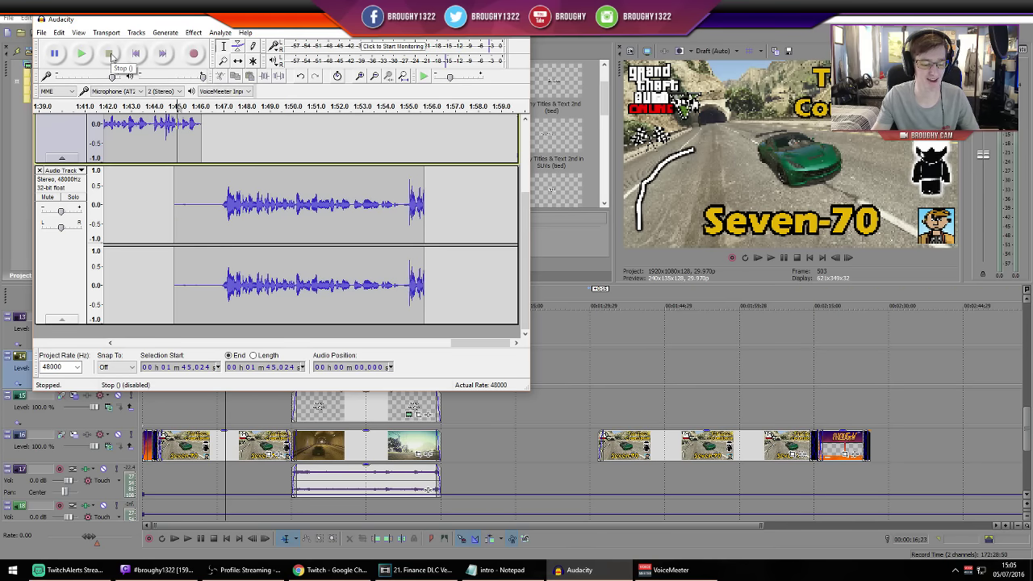
pyautogui.hotkey('ctrl', 'z')
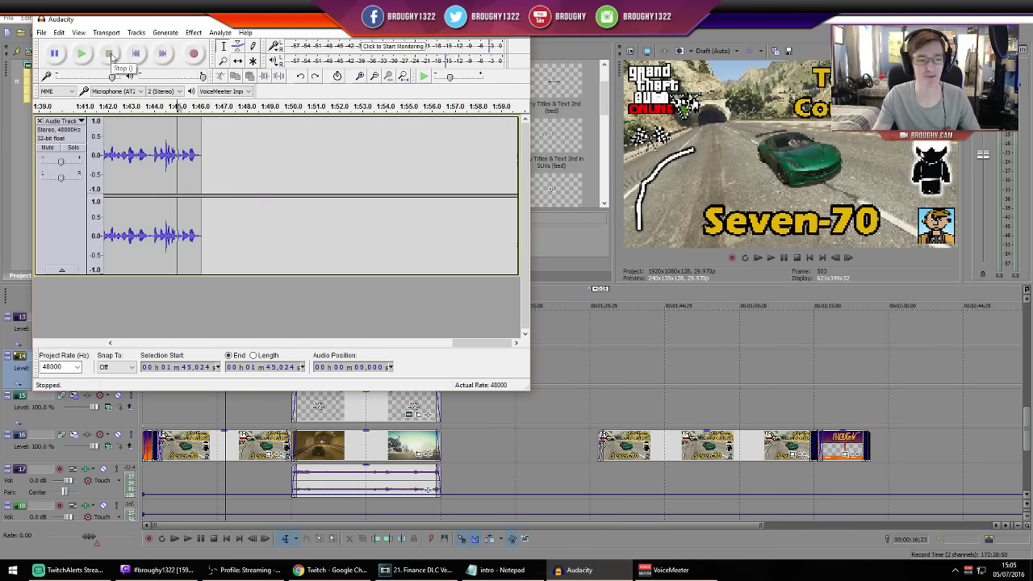
pyautogui.click(196, 64)
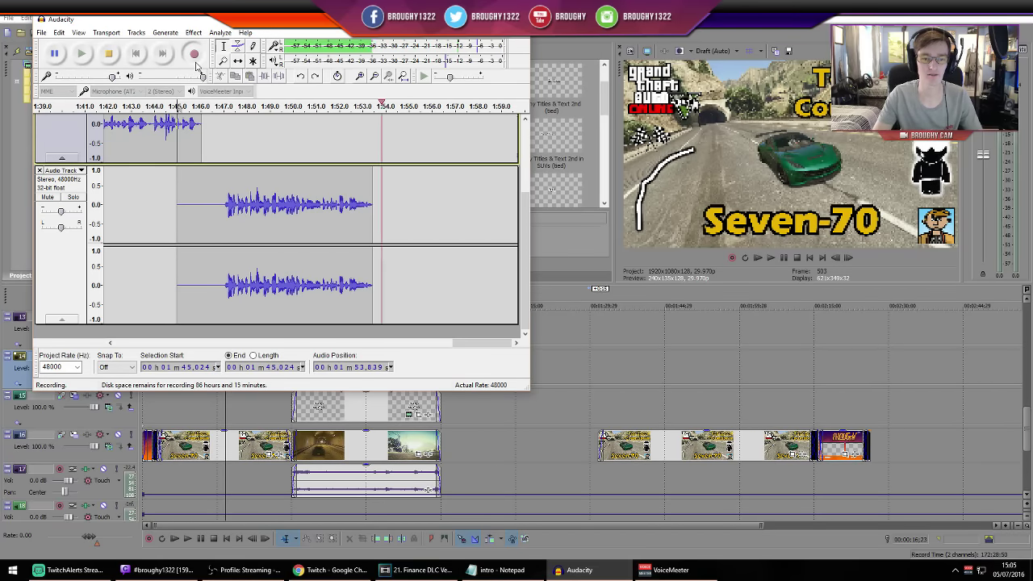
pyautogui.click(108, 54)
pyautogui.hotkey('ctrl', 'z')
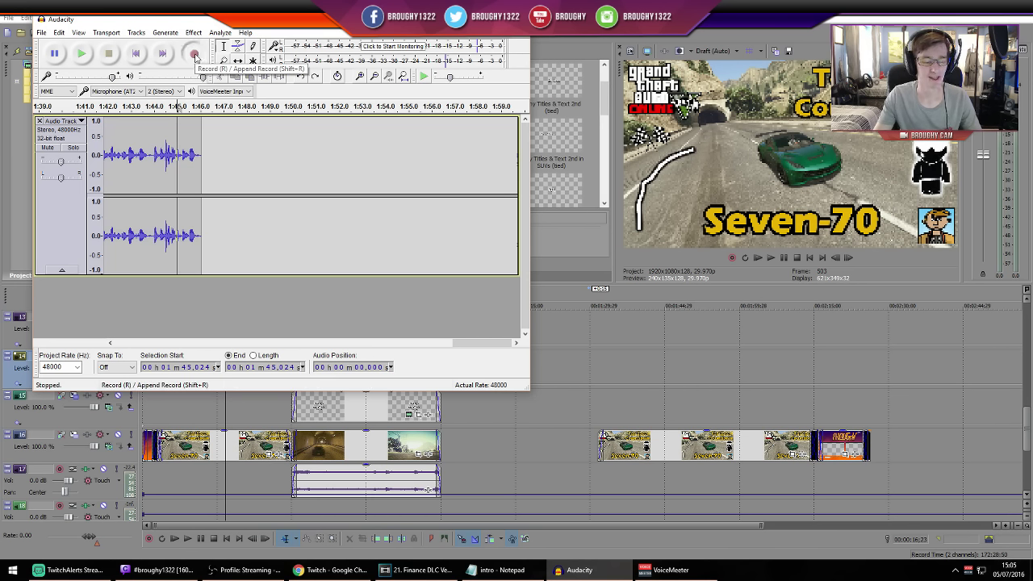
# Record a longer closing section of about 21 seconds on a new track from 1 m 45.024 s
pyautogui.click(195, 55)
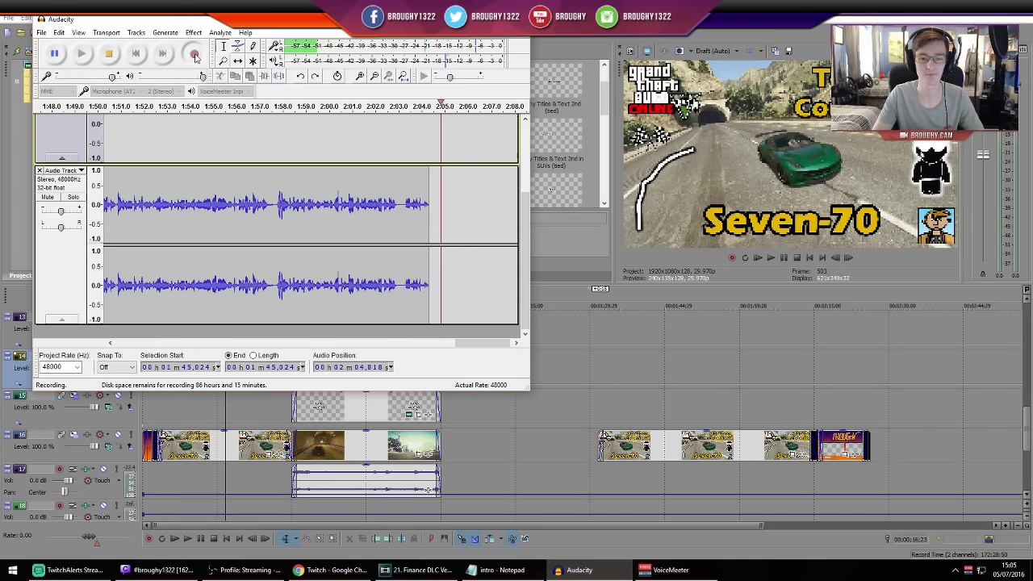
pyautogui.click(110, 54)
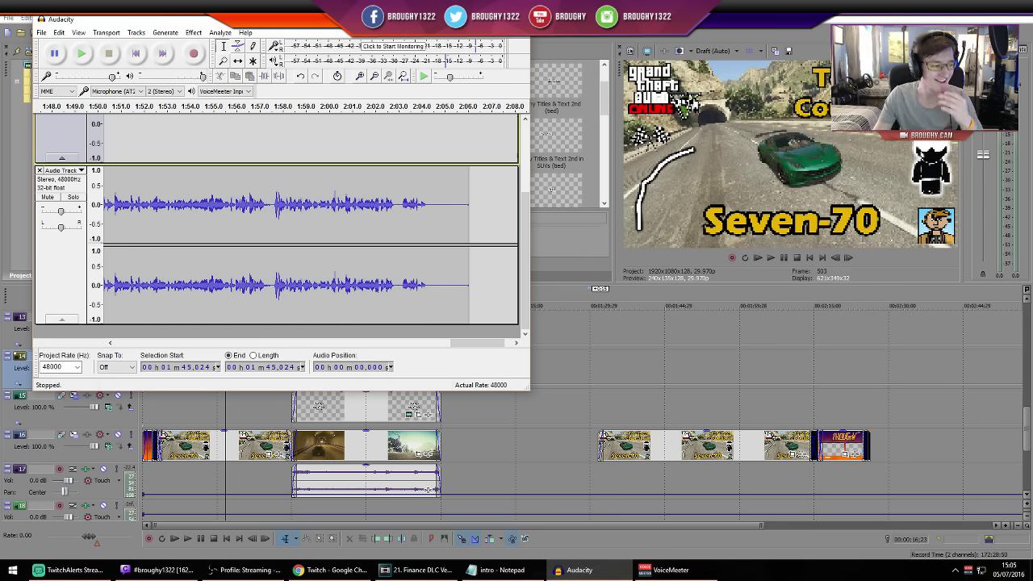
pyautogui.click(40, 32)
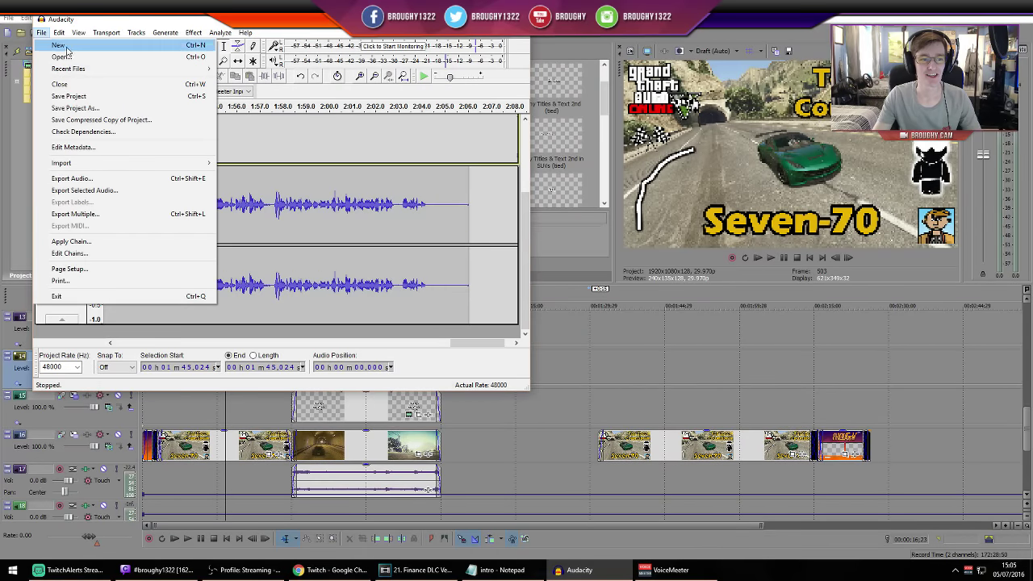
pyautogui.click(315, 225)
# Move the new take from 1 m 47.090 s onward into the first track at 1 m 46.881 s and remove the leftover track
pyautogui.scroll(-1, 249, 211)
pyautogui.moveTo(363, 219); pyautogui.dragTo(137, 218)
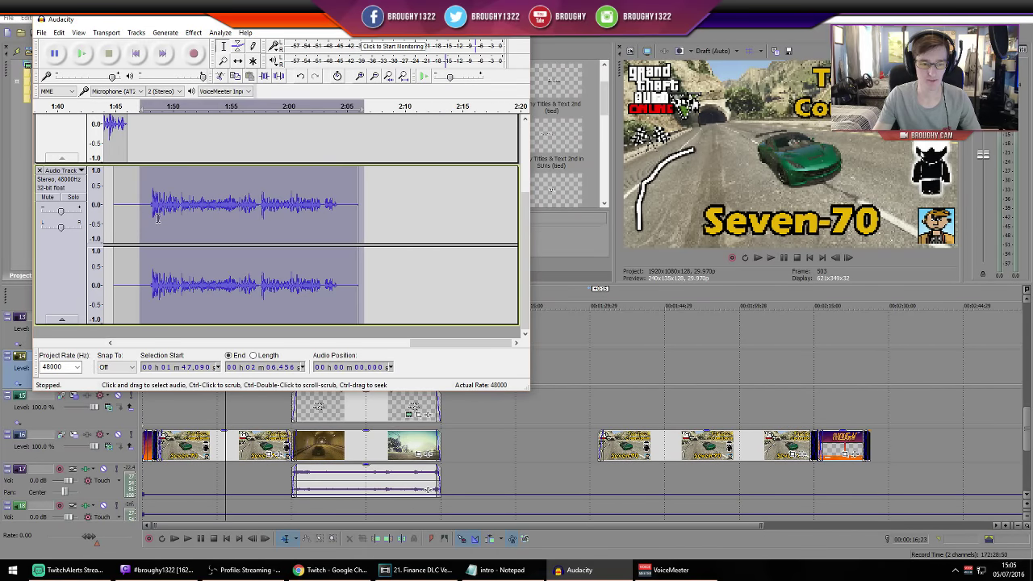
pyautogui.press('Delete')
pyautogui.scroll(2, 217, 226)
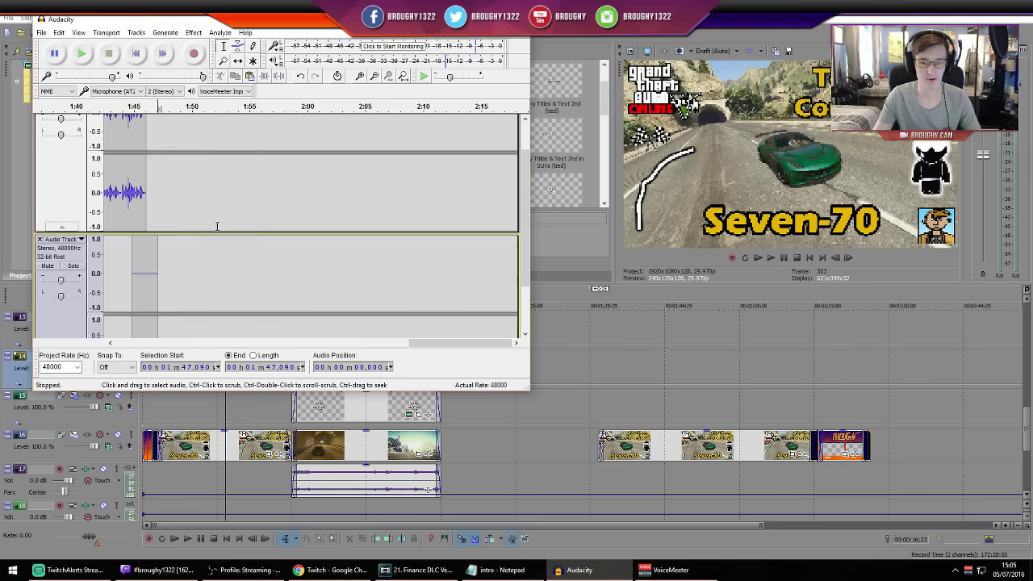
pyautogui.scroll(1, 217, 225)
pyautogui.hotkey('ctrl', 'z')
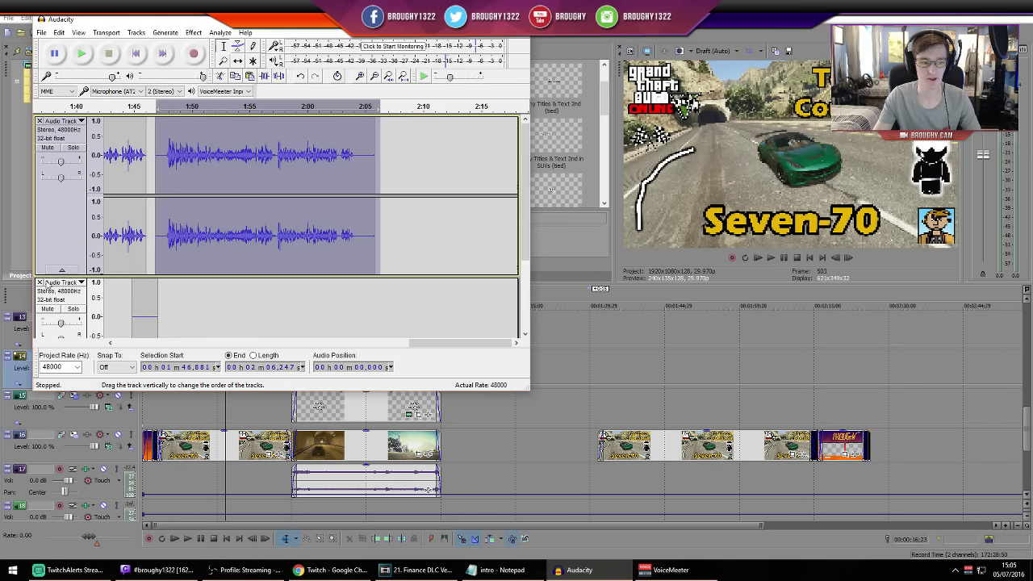
pyautogui.click(39, 283)
# Apply the Compressor effect to the whole voice-over with its preset settings
pyautogui.click(167, 223)
pyautogui.hotkey('ctrl', '3')
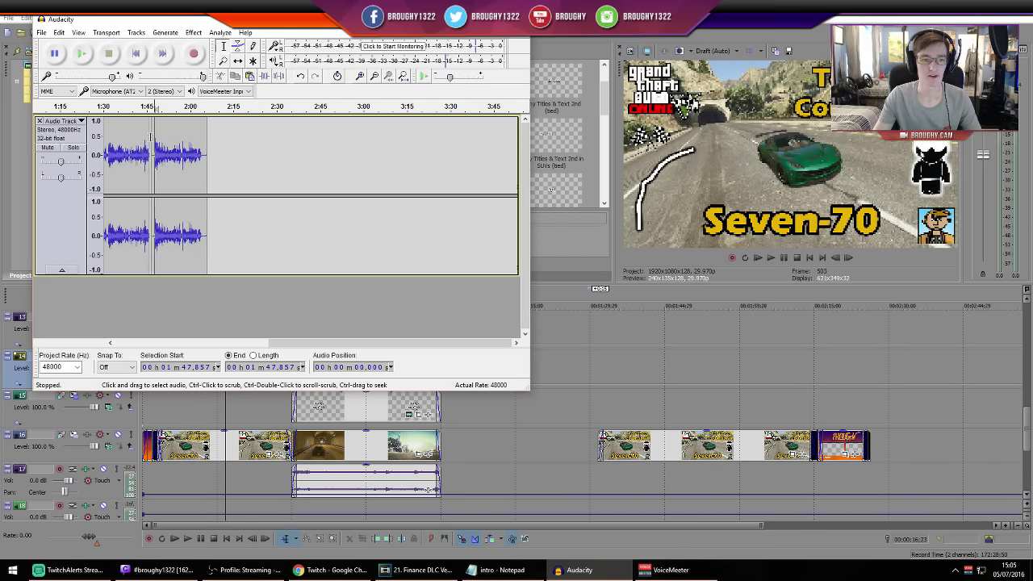
pyautogui.hotkey('ctrl', '1')
pyautogui.moveTo(197, 344); pyautogui.dragTo(169, 344)
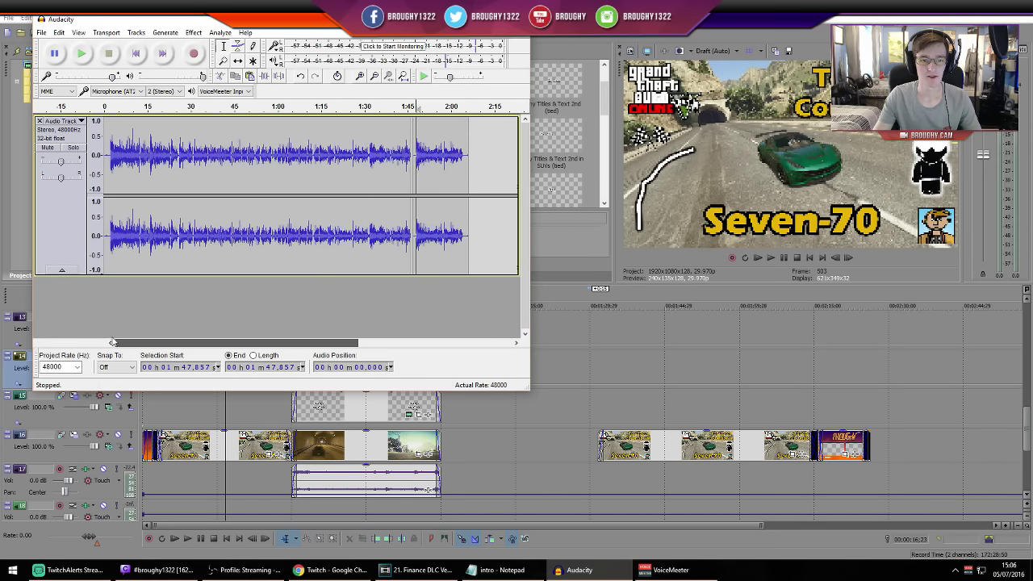
pyautogui.click(193, 32)
pyautogui.click(243, 143)
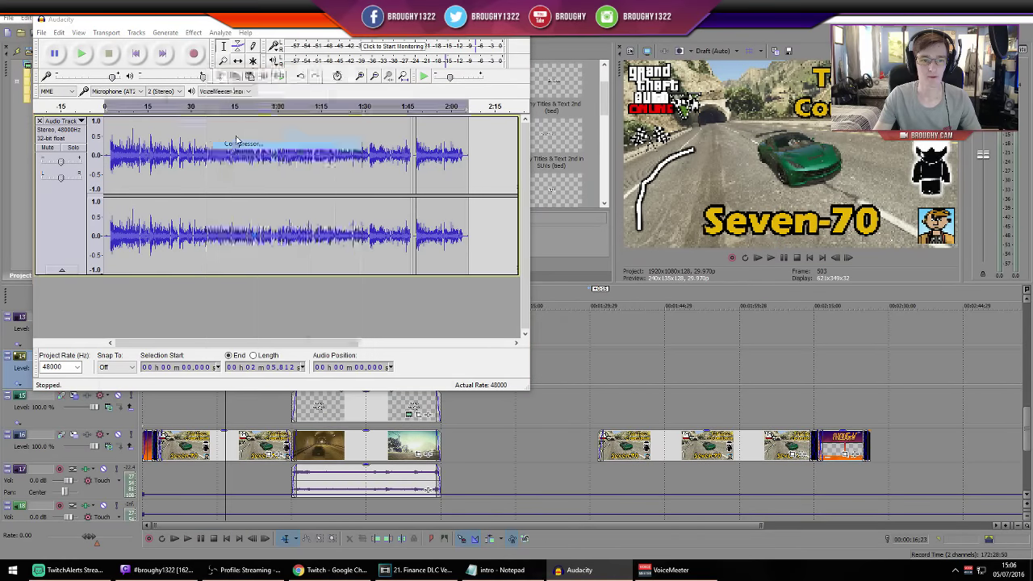
pyautogui.click(322, 327)
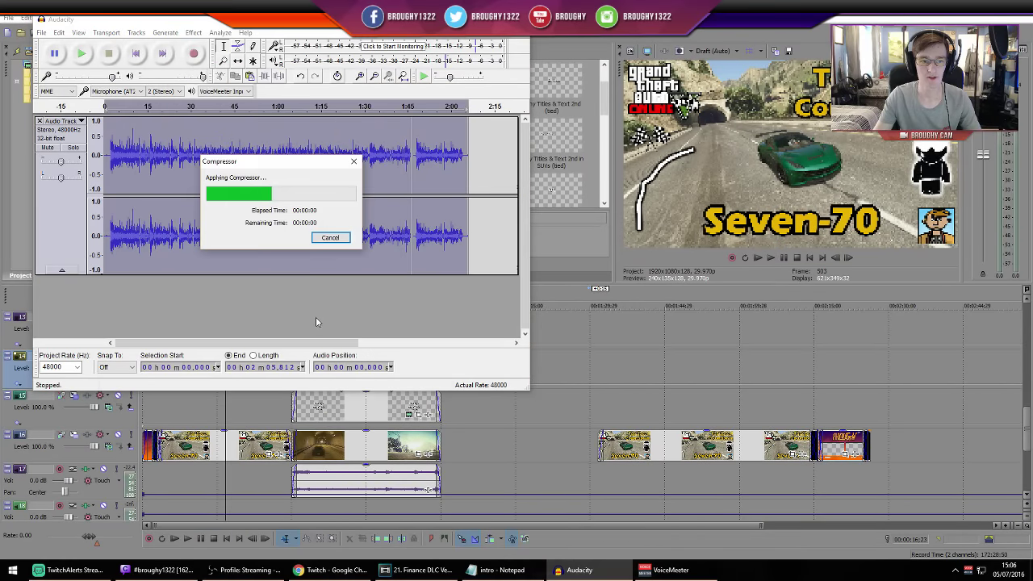
# Normalize the whole voice-over to a maximum amplitude of -1.0 dB with DC offset removal
pyautogui.click(193, 32)
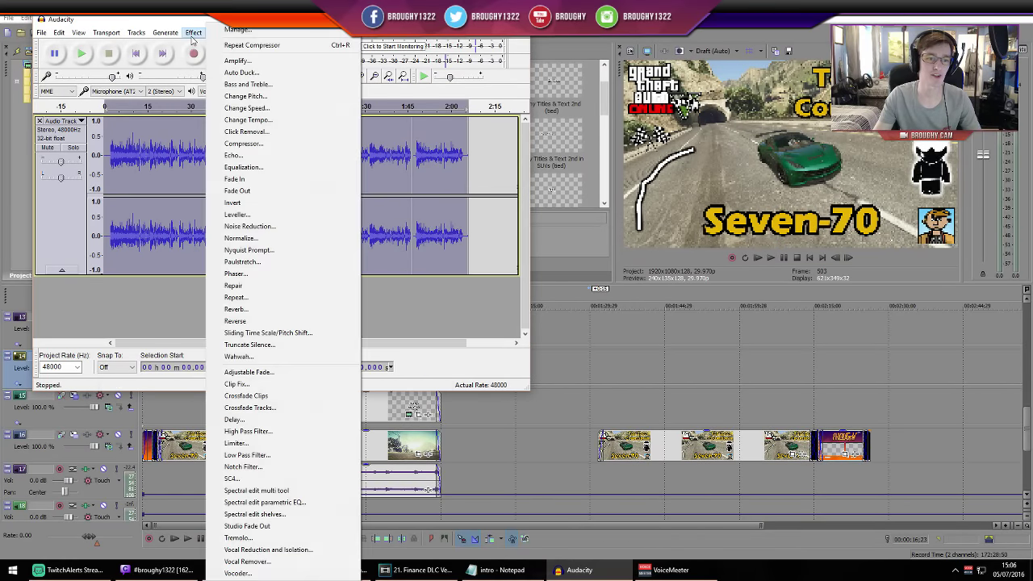
pyautogui.click(242, 238)
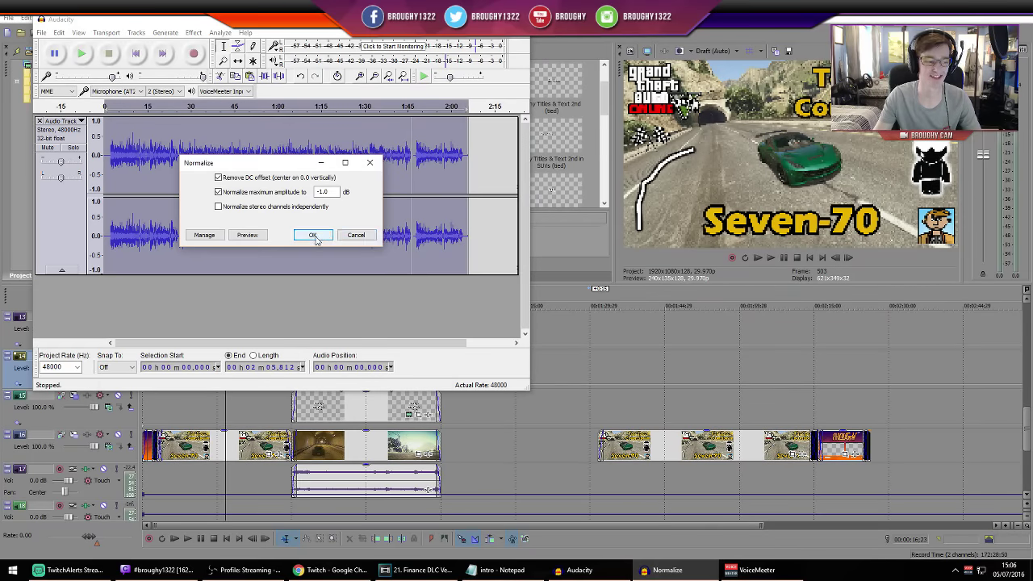
pyautogui.click(313, 235)
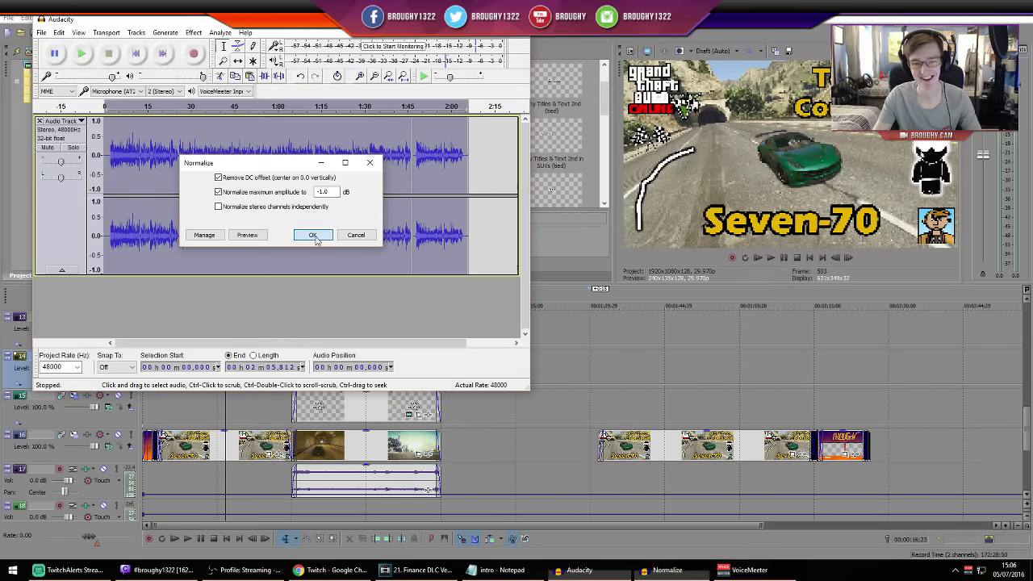
pyautogui.hotkey('alt', 'Tab')
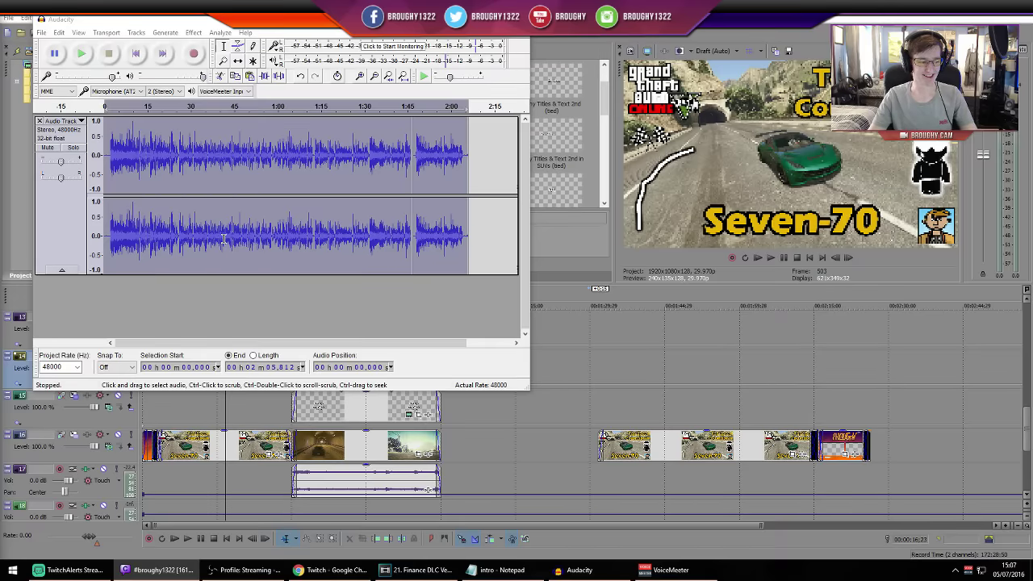
pyautogui.click(230, 148)
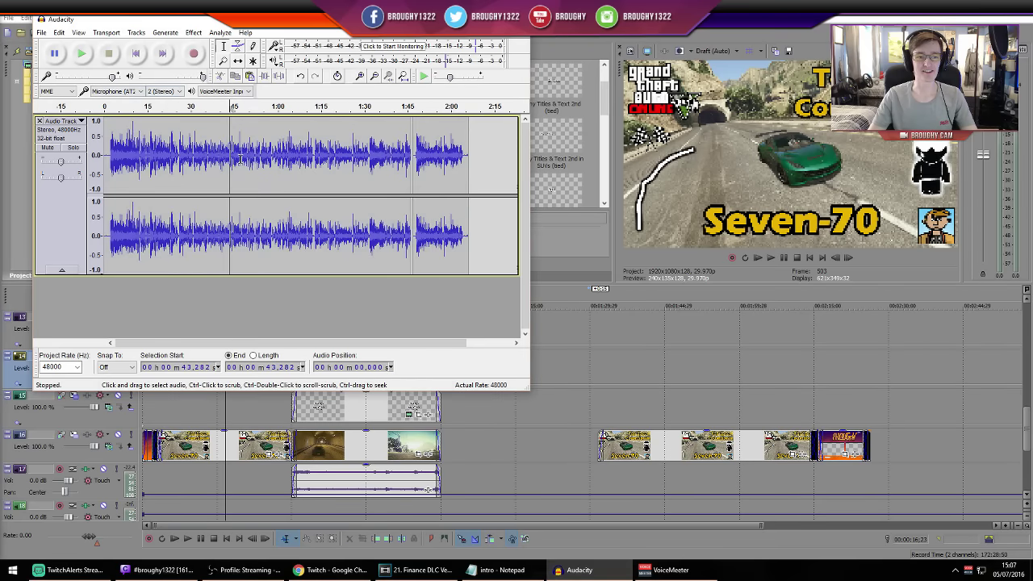
pyautogui.click(192, 32)
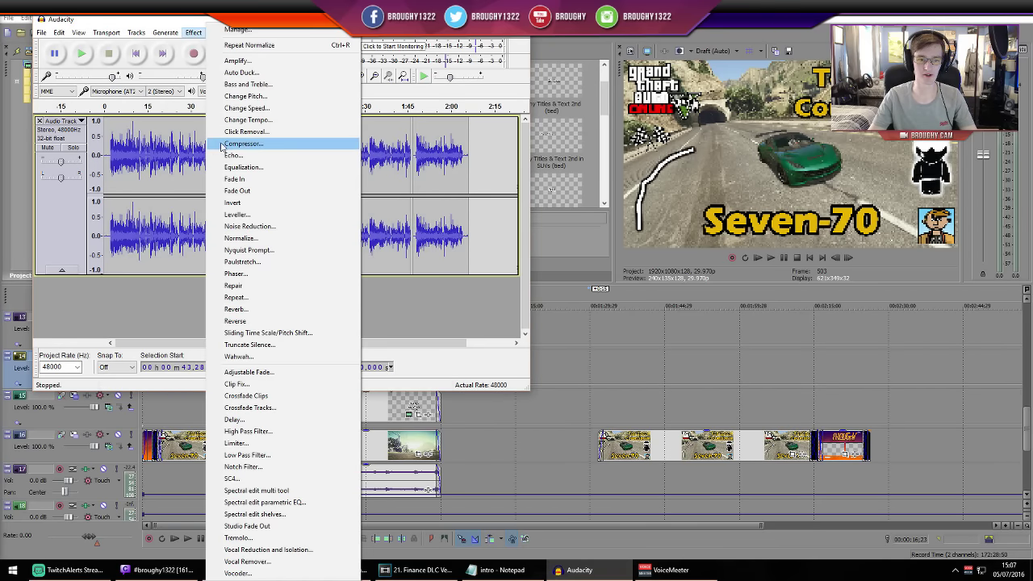
pyautogui.click(148, 153)
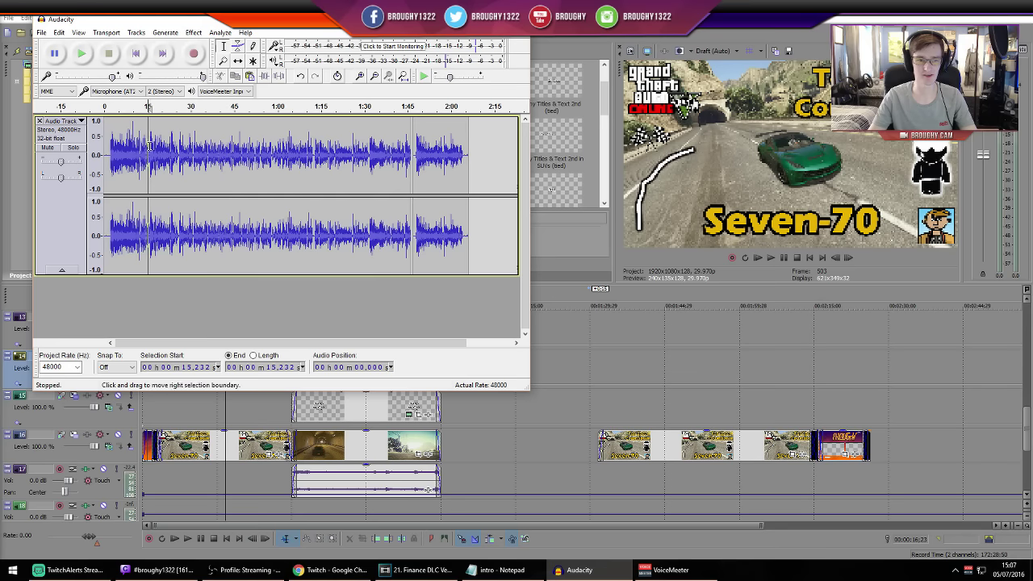
# Export the voice-over to the Desktop as a WAV (Microsoft) signed 16-bit PCM file with empty metadata
pyautogui.click(45, 35)
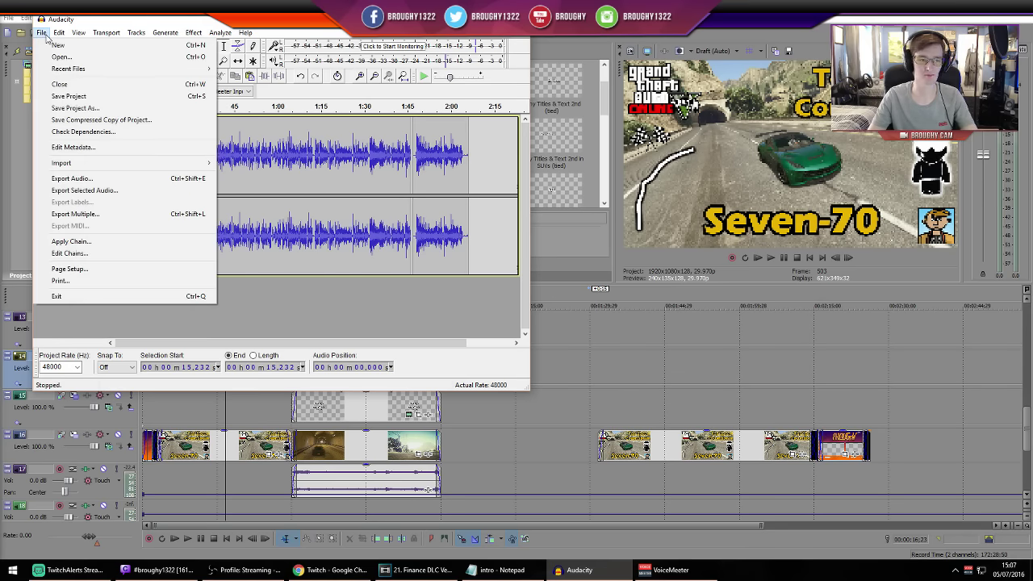
pyautogui.click(94, 178)
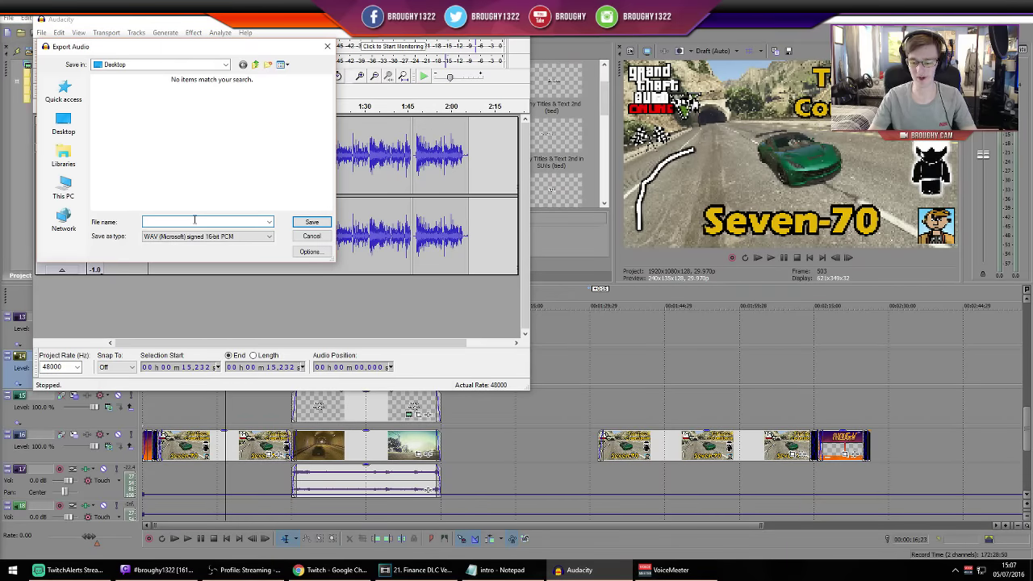
pyautogui.press('Return')
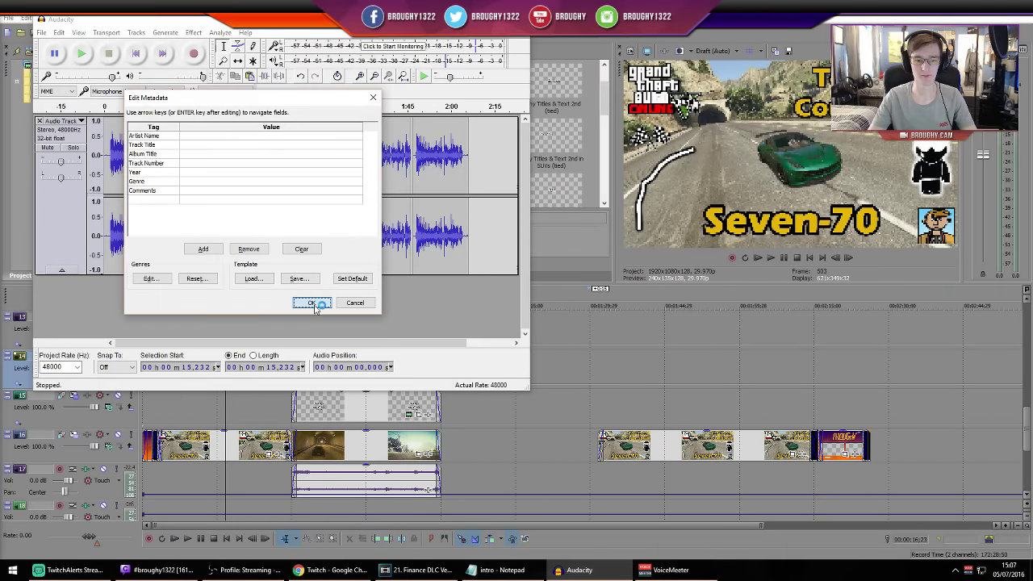
pyautogui.click(309, 300)
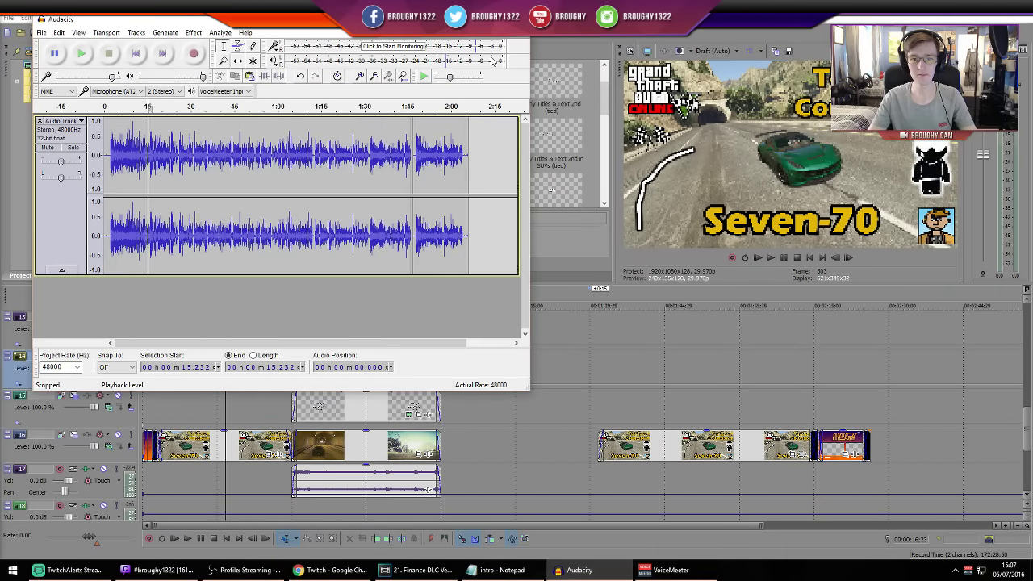
# Switch to Vegas Pro and place the exported voice-over from the desktop on audio track 18 at the start of the timeline
pyautogui.click(426, 490)
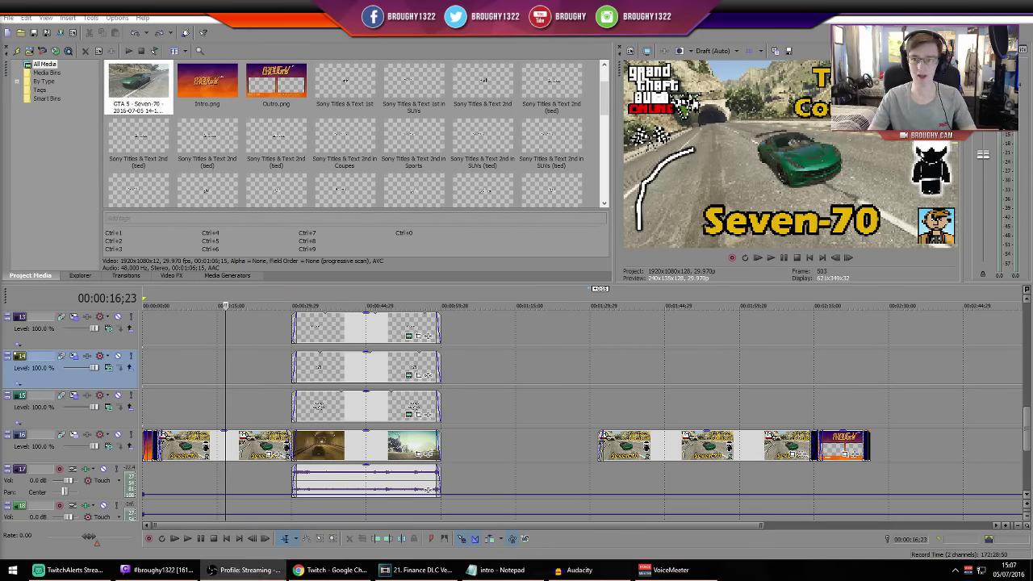
pyautogui.press('super+d')
pyautogui.moveTo(20, 23); pyautogui.dragTo(154, 511)
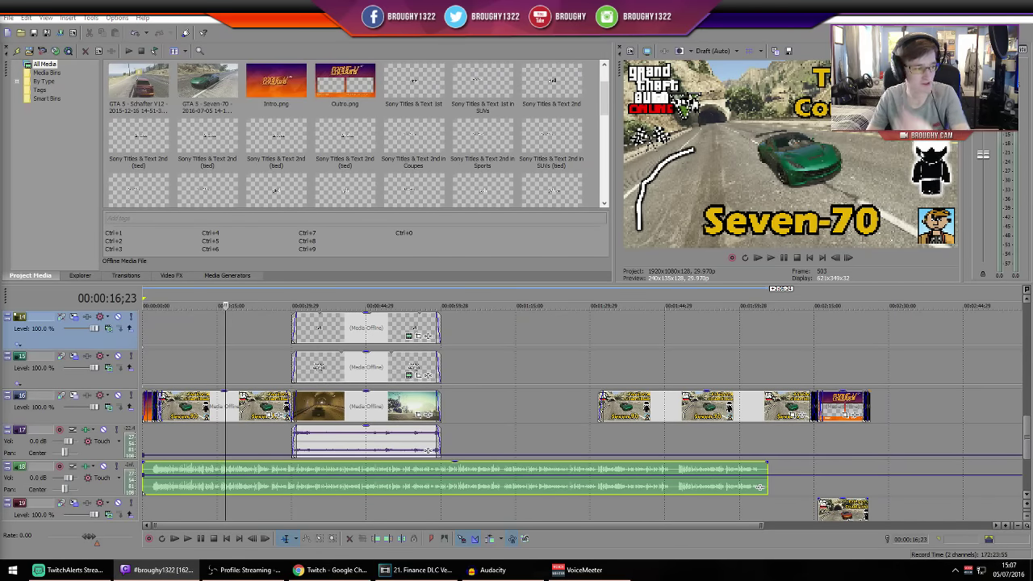
# Trim the silent beginning of the voice-over on track 18 and align its start with the 00:00:03;00 mark
pyautogui.click(153, 452)
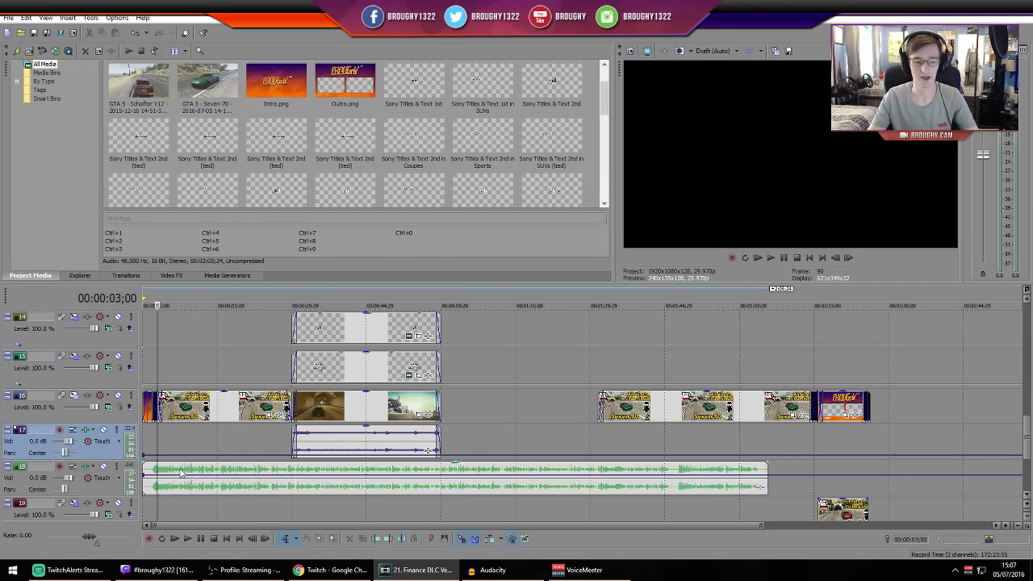
pyautogui.scroll(5, 149, 484)
pyautogui.moveTo(145, 494); pyautogui.dragTo(342, 489)
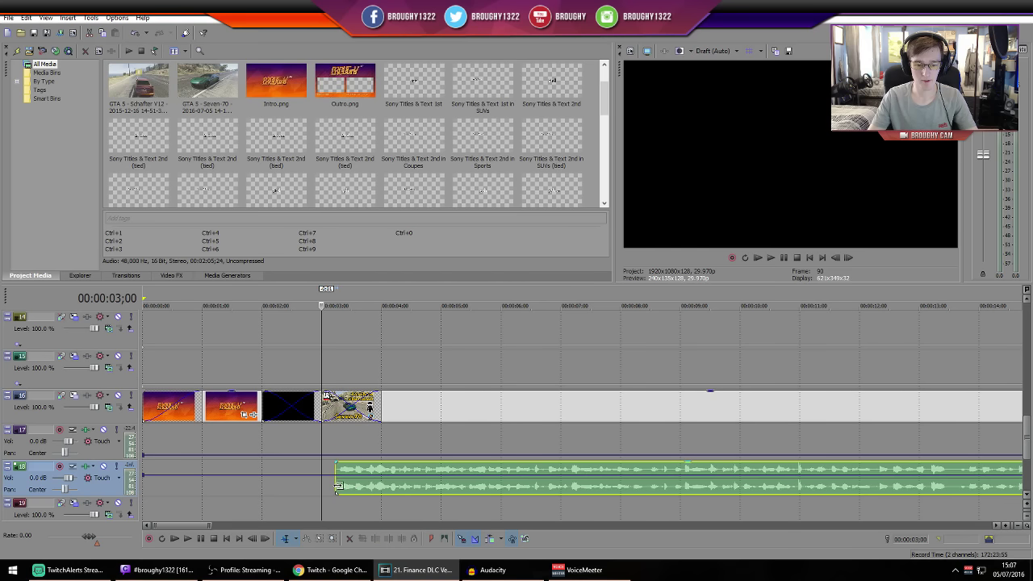
pyautogui.scroll(-5, 343, 487)
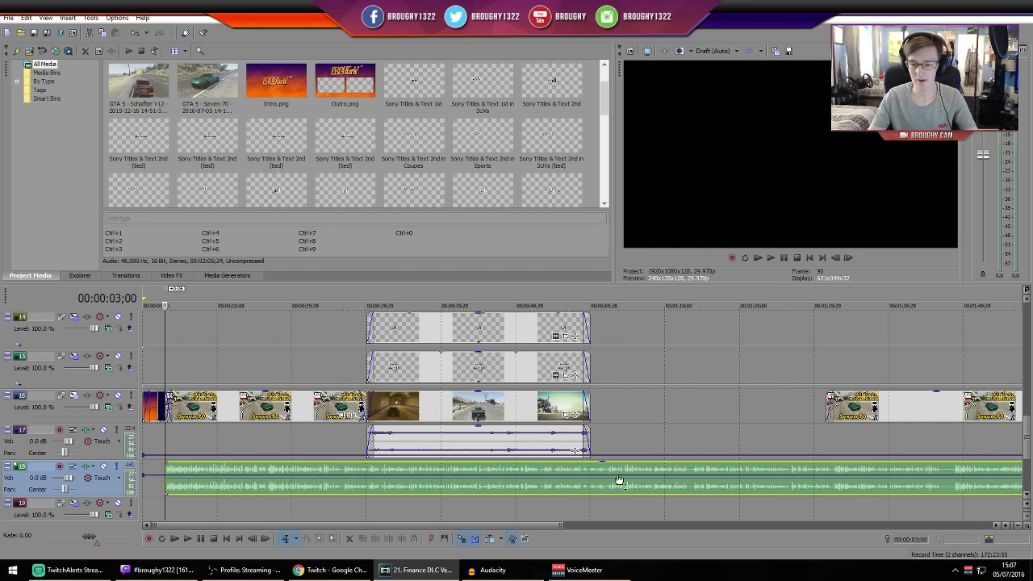
# Split the voice-over on track 18 at 00:01:46;27, in the pause before the closing section
pyautogui.scroll(-3, 616, 481)
pyautogui.click(549, 489)
pyautogui.scroll(3, 546, 488)
pyautogui.scroll(3, 546, 489)
pyautogui.click(549, 488)
pyautogui.press('s')
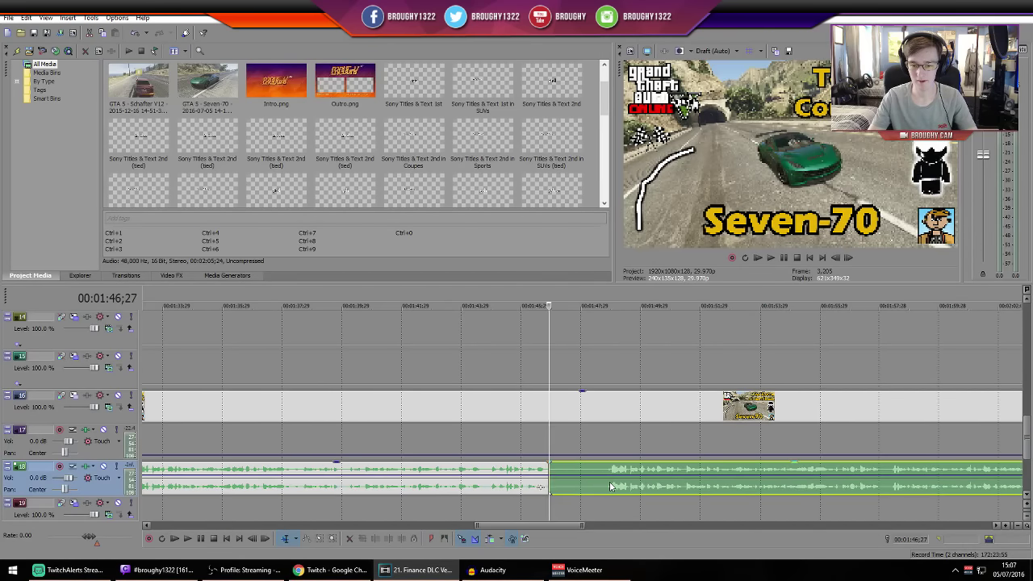
# Close the pause at the voice-over split with a crossfade of about 7 frames, playing back the join to fine-tune it
pyautogui.moveTo(549, 486); pyautogui.dragTo(524, 489)
pyautogui.scroll(3, 574, 490)
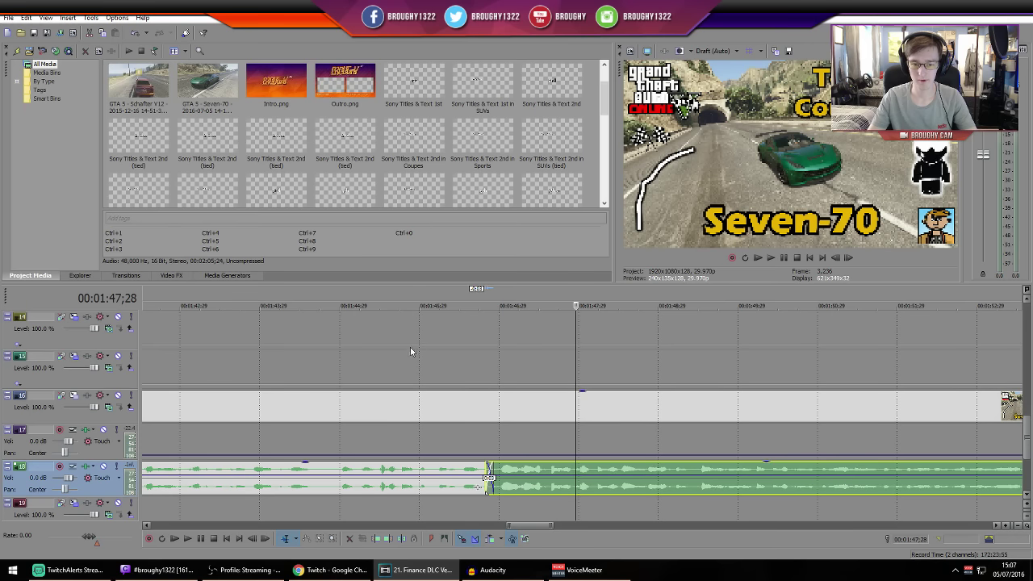
pyautogui.click(377, 304)
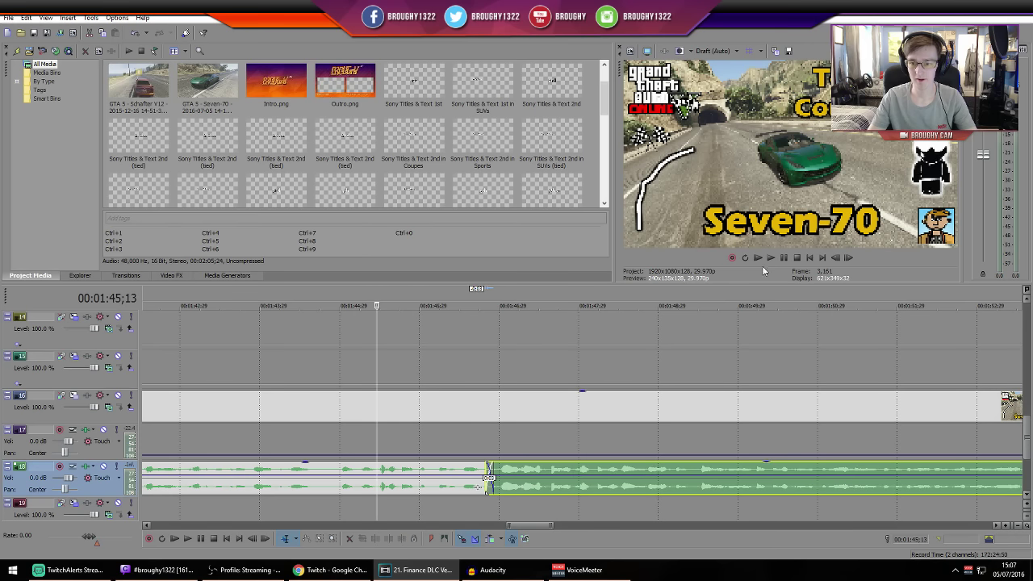
pyautogui.click(771, 259)
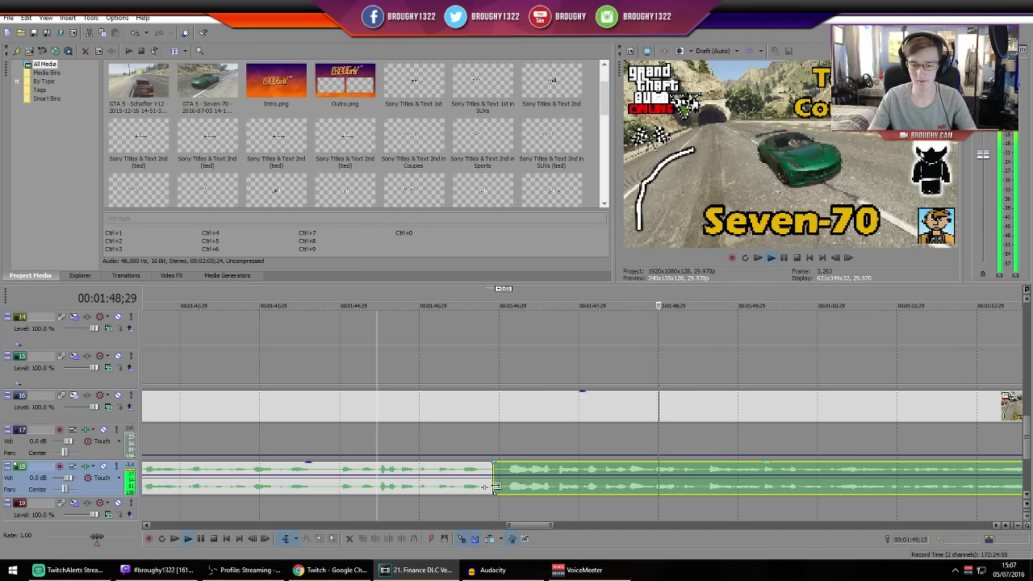
pyautogui.moveTo(494, 486); pyautogui.dragTo(481, 486)
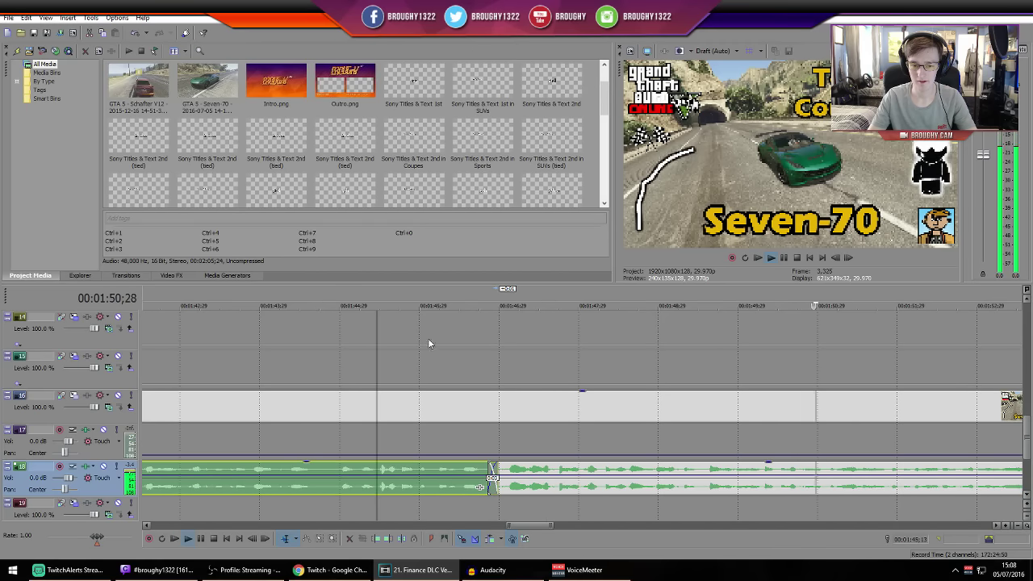
pyautogui.click(415, 305)
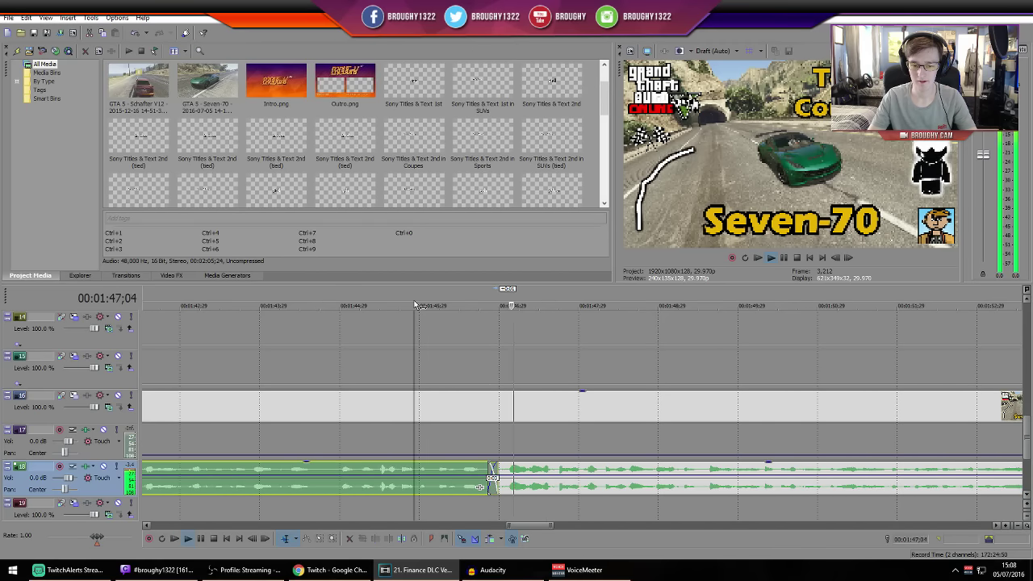
pyautogui.moveTo(479, 487)
pyautogui.mouseDown()
pyautogui.moveTo(493, 484)
pyautogui.moveTo(484, 486)
pyautogui.mouseUp()
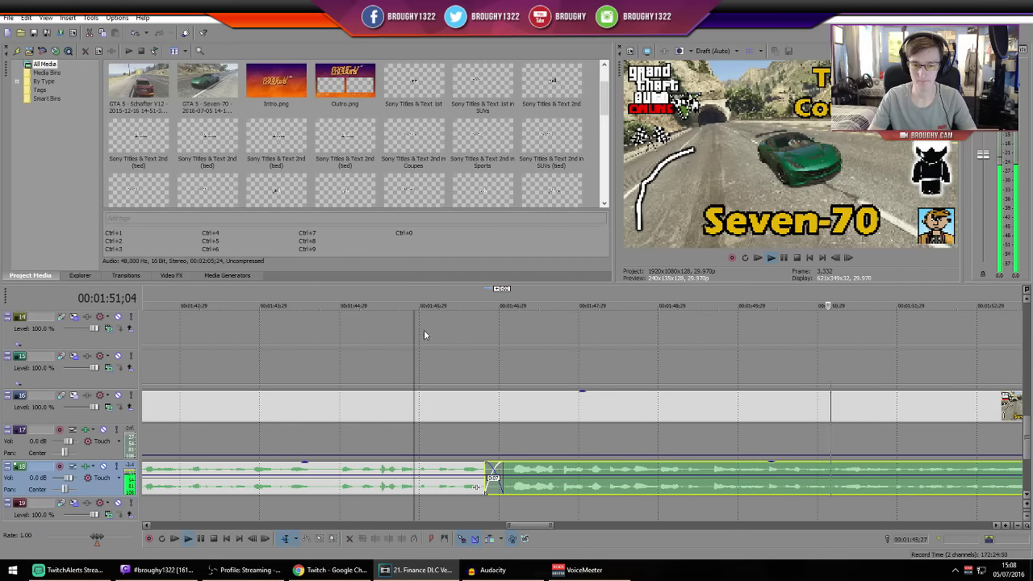
pyautogui.click(406, 292)
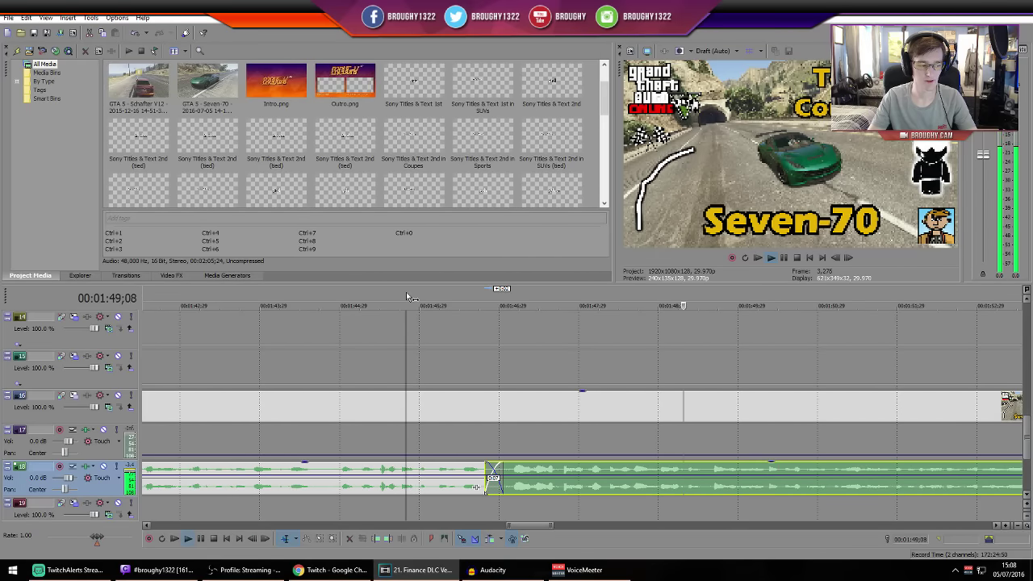
# Trim the end of the voice-over and shorten the last Seven-70 title clip to match, pulling the outro forward
pyautogui.scroll(-3, 461, 361)
pyautogui.moveTo(795, 466); pyautogui.dragTo(773, 475)
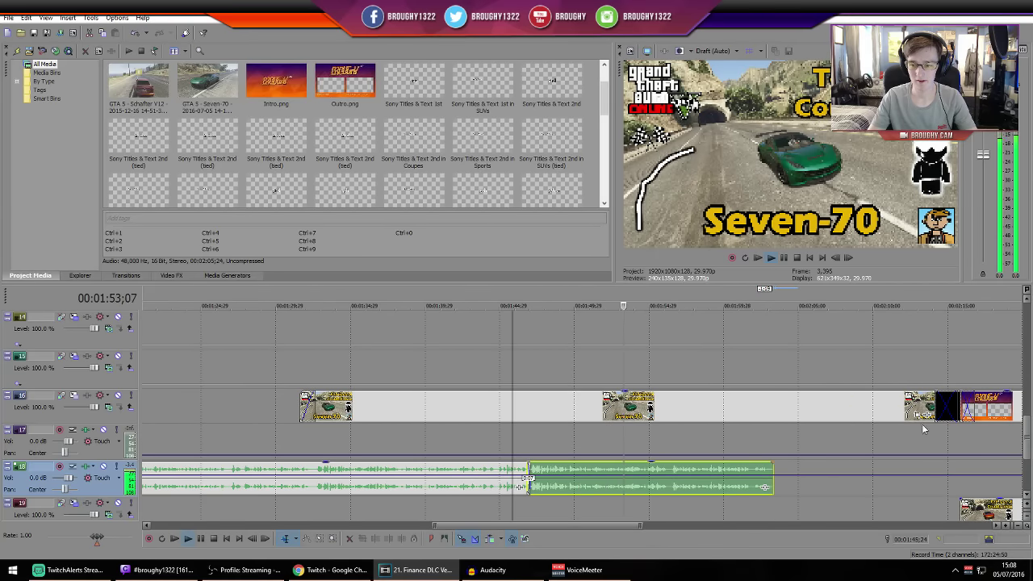
pyautogui.moveTo(934, 407); pyautogui.dragTo(777, 413)
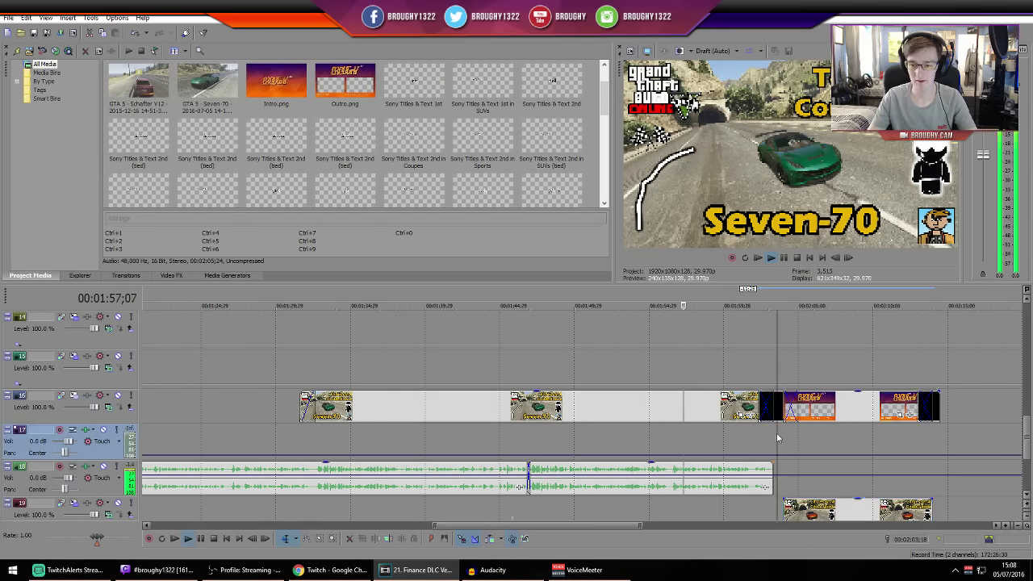
# Fade out the end of the voice-over in line with the title clip's fade before the outro, and stop playback
pyautogui.scroll(5, 777, 437)
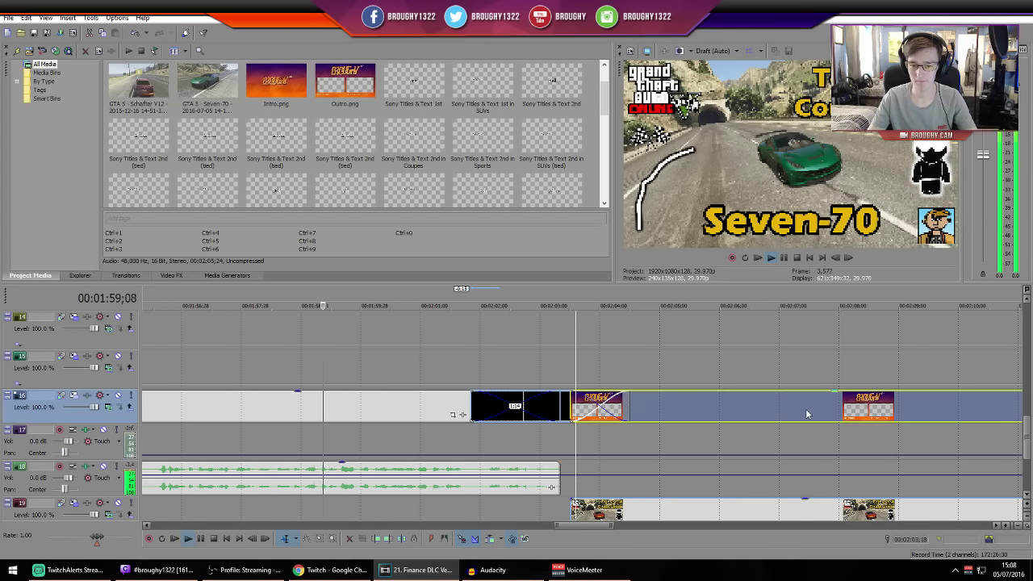
pyautogui.moveTo(557, 465); pyautogui.dragTo(471, 471)
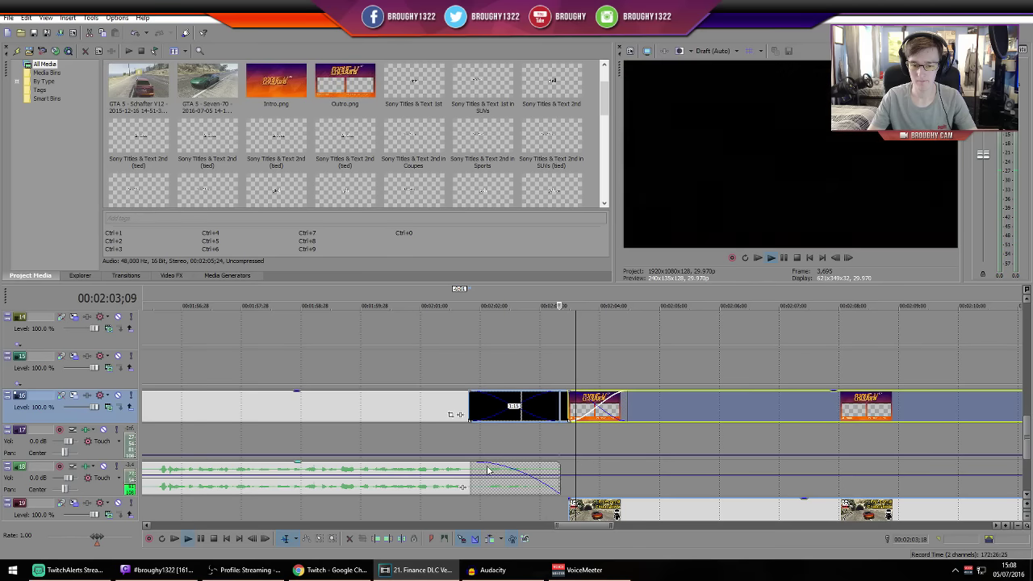
pyautogui.click(484, 471)
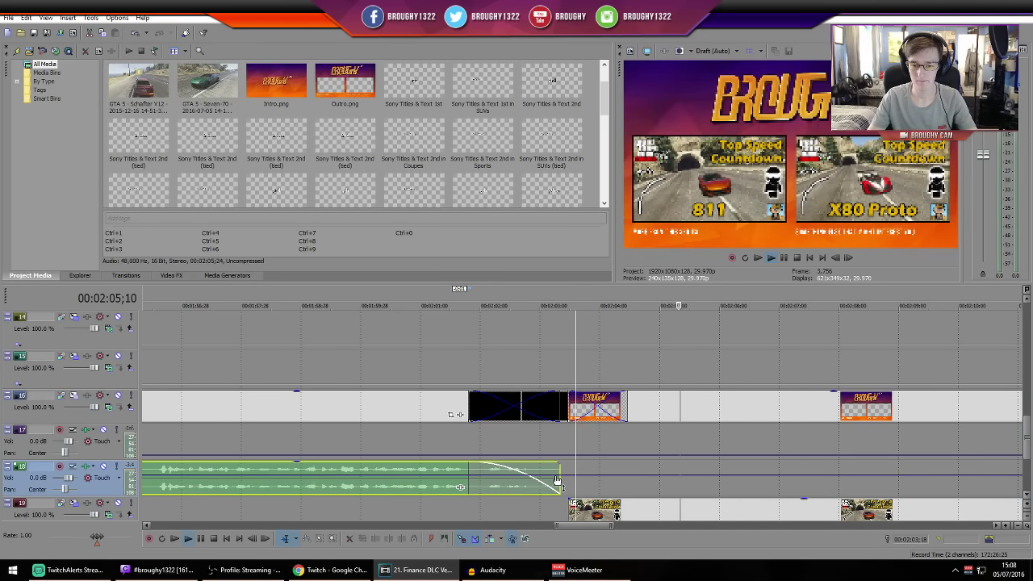
pyautogui.scroll(-2, 557, 482)
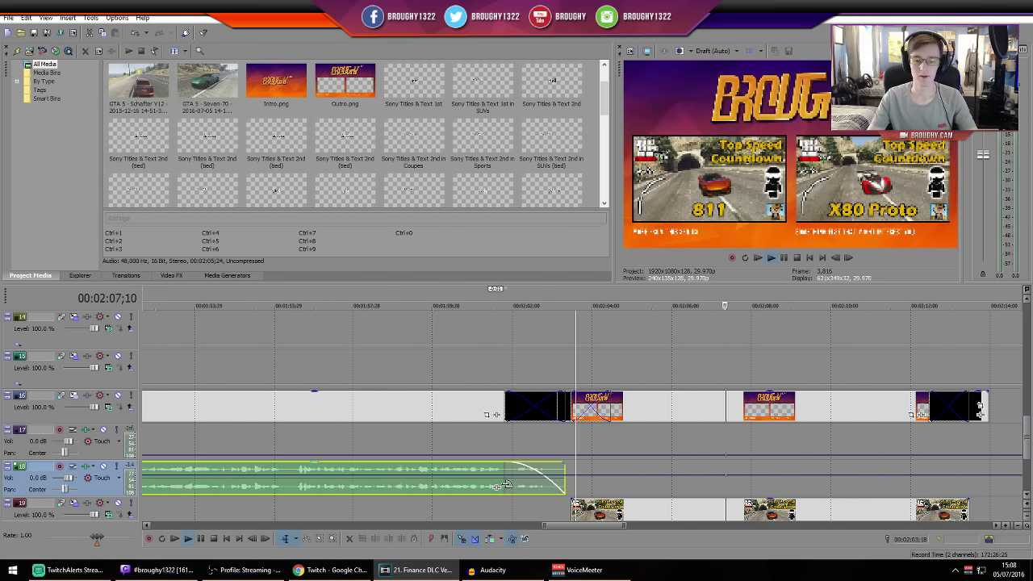
pyautogui.scroll(-6, 525, 484)
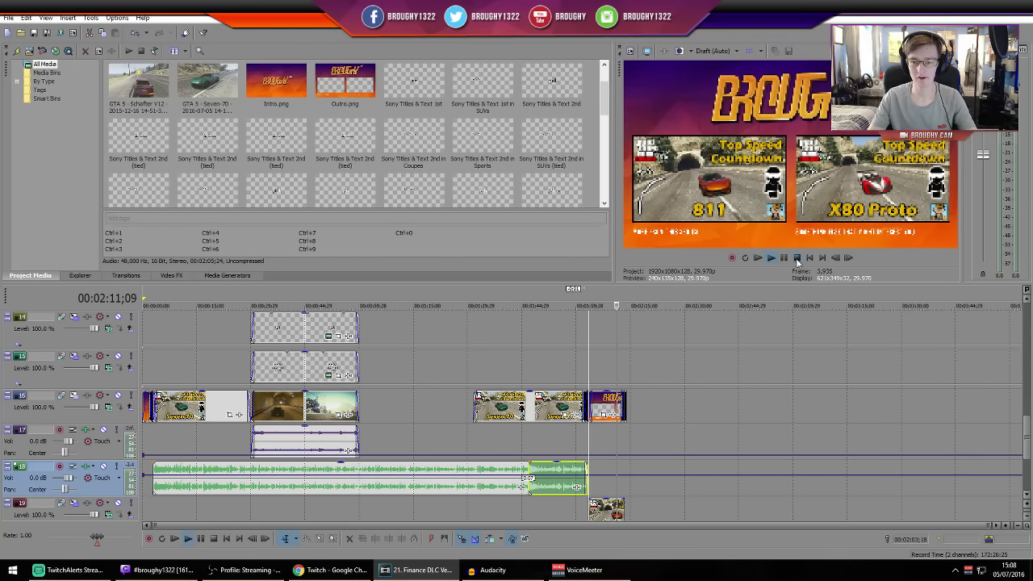
pyautogui.click(797, 258)
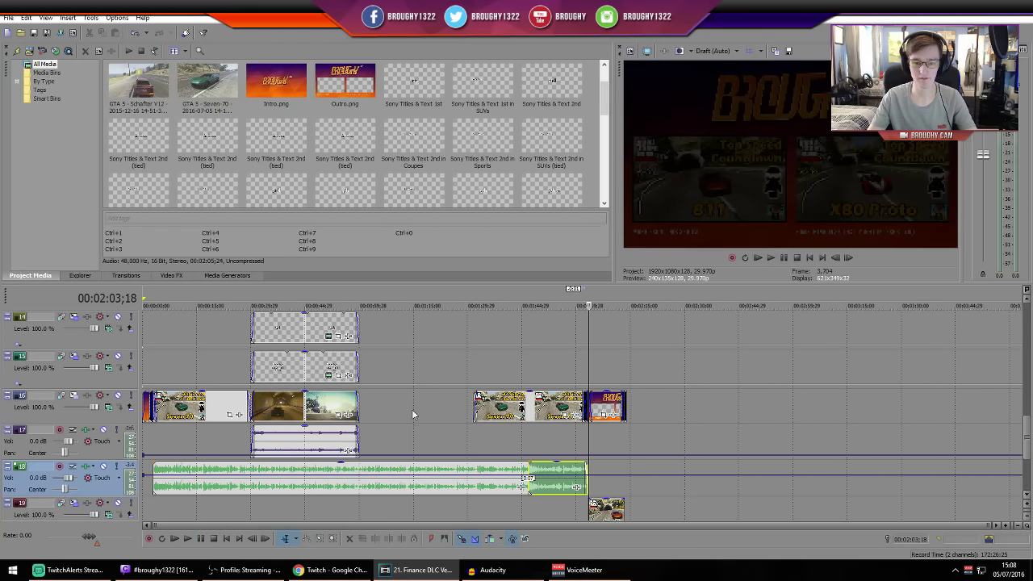
# Play the timeline from the beginning to review the edited voice-over against the video
pyautogui.scroll(3, 413, 414)
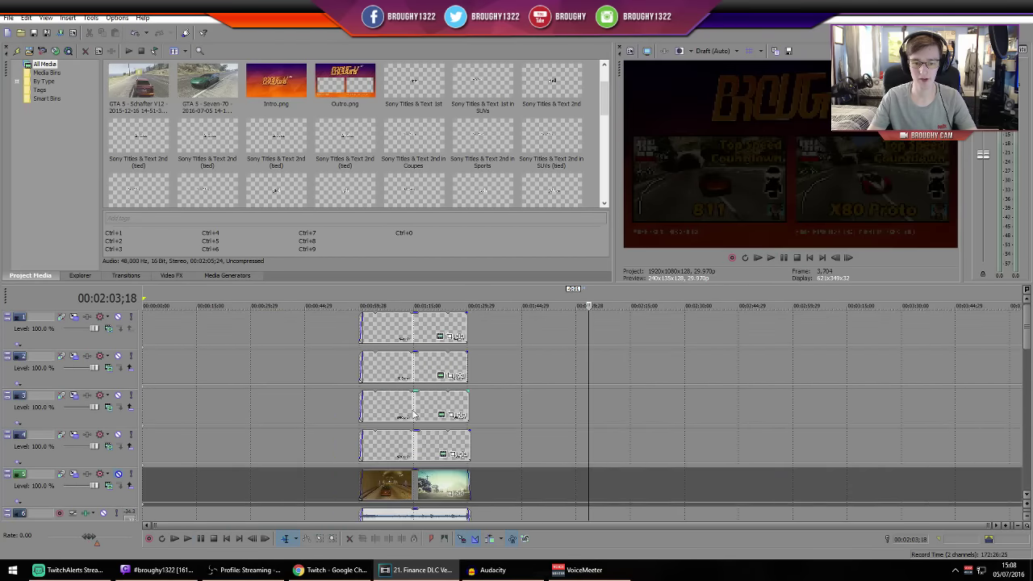
pyautogui.scroll(-3, 403, 414)
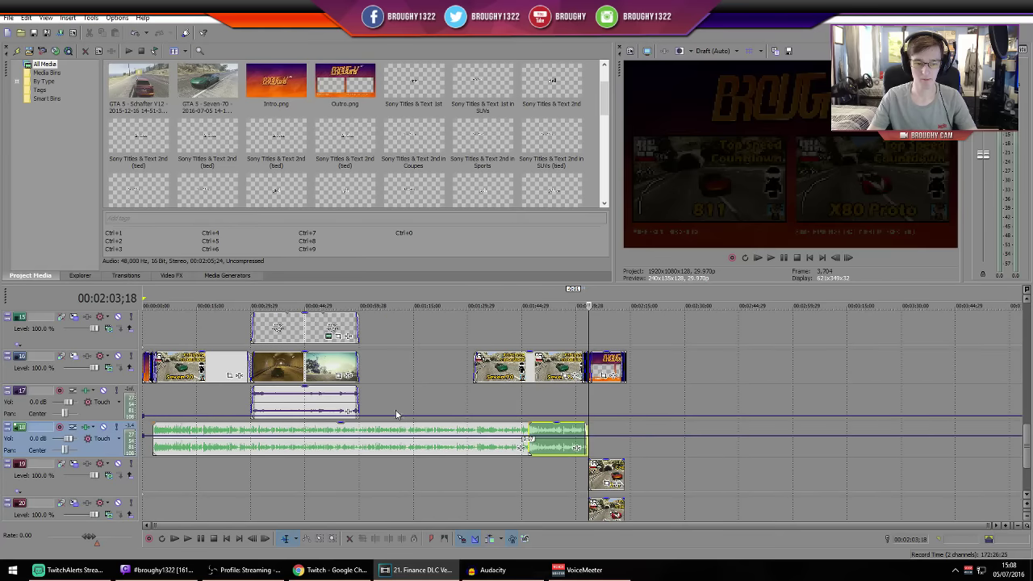
pyautogui.click(146, 326)
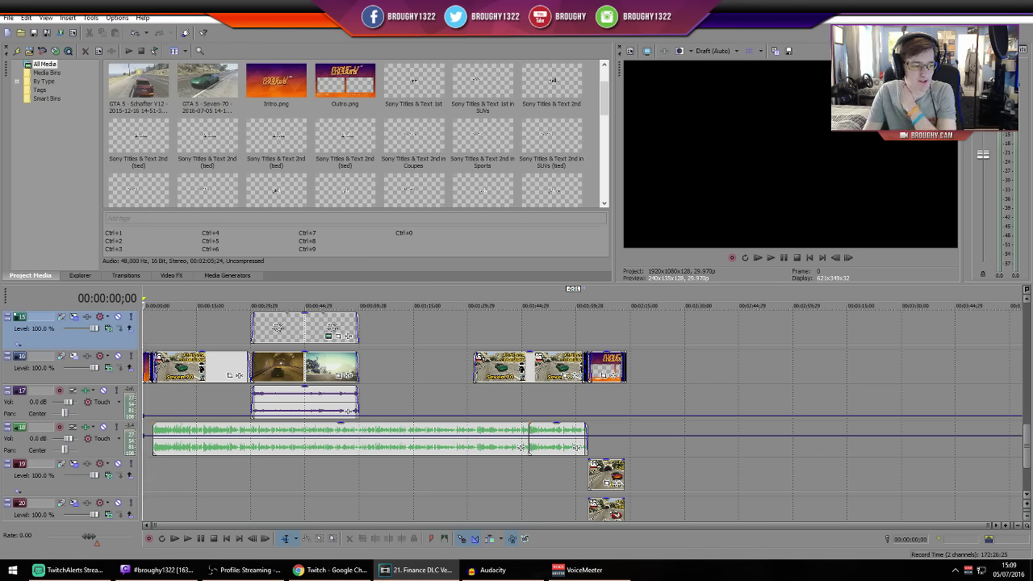
pyautogui.click(761, 256)
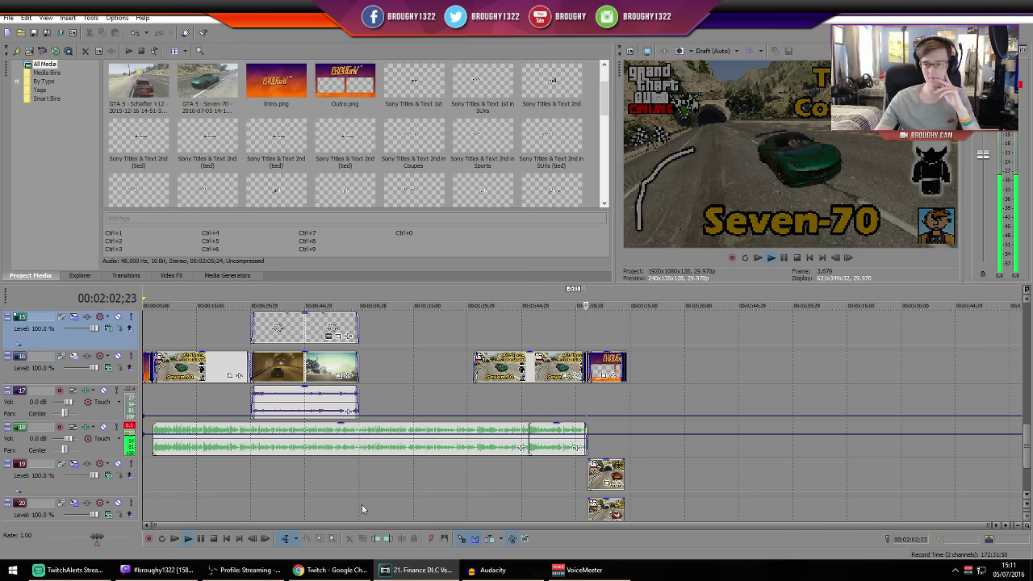
pyautogui.click(782, 258)
pyautogui.click(553, 339)
pyautogui.click(508, 341)
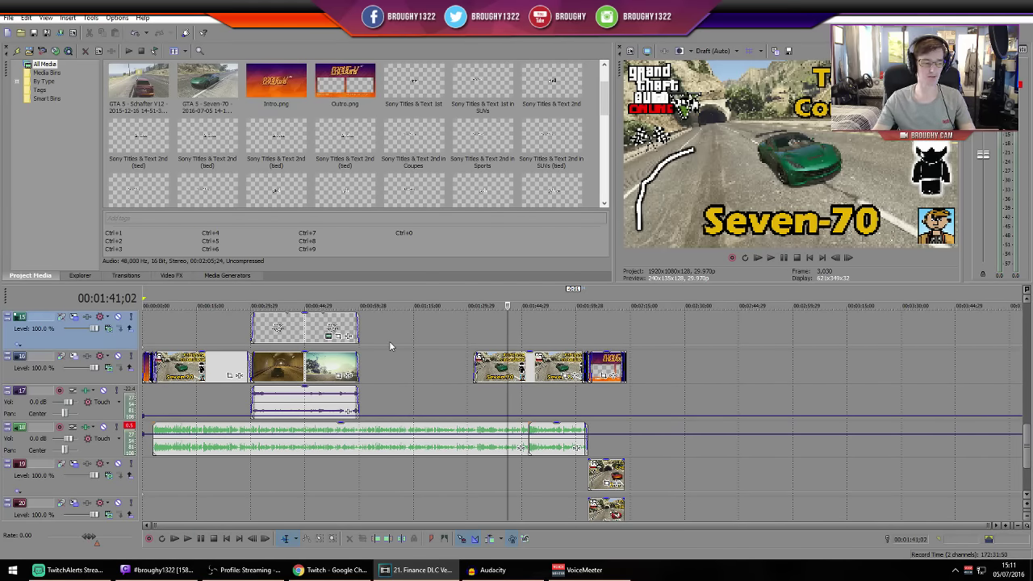
# Unmute video tracks 5, 9 and 11 containing the four-way car comparison
pyautogui.scroll(8, 397, 364)
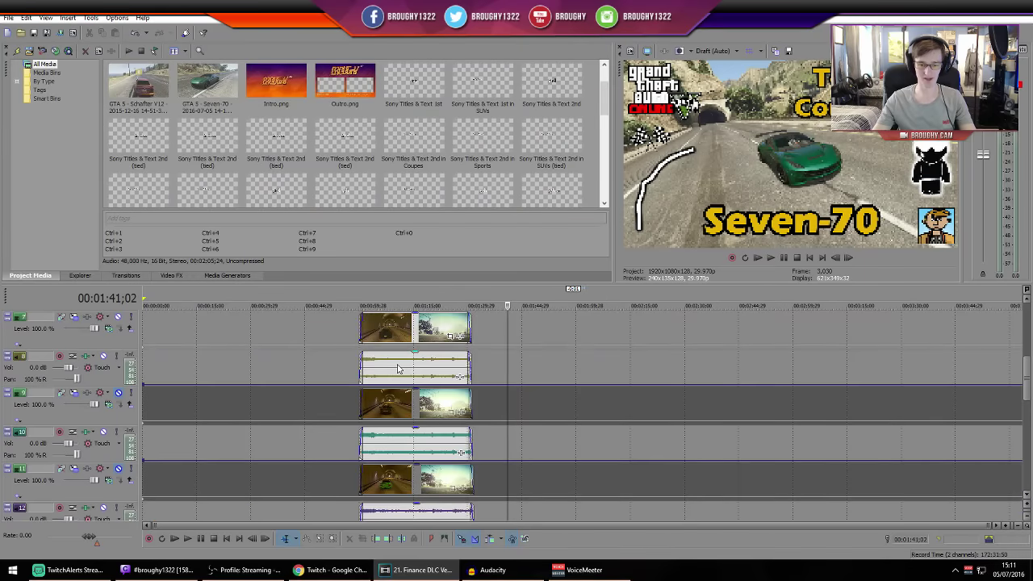
pyautogui.keyDown('ctrl'); pyautogui.click(120, 399); pyautogui.keyUp('ctrl')
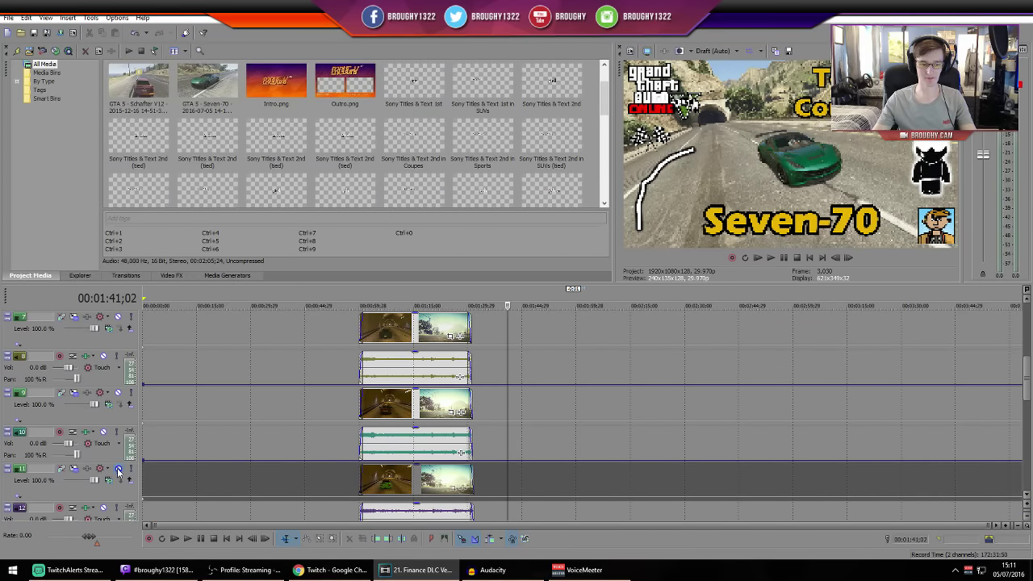
pyautogui.keyDown('ctrl'); pyautogui.click(119, 472); pyautogui.keyUp('ctrl')
pyautogui.scroll(4, 280, 437)
pyautogui.keyDown('ctrl'); pyautogui.click(119, 400); pyautogui.keyUp('ctrl')
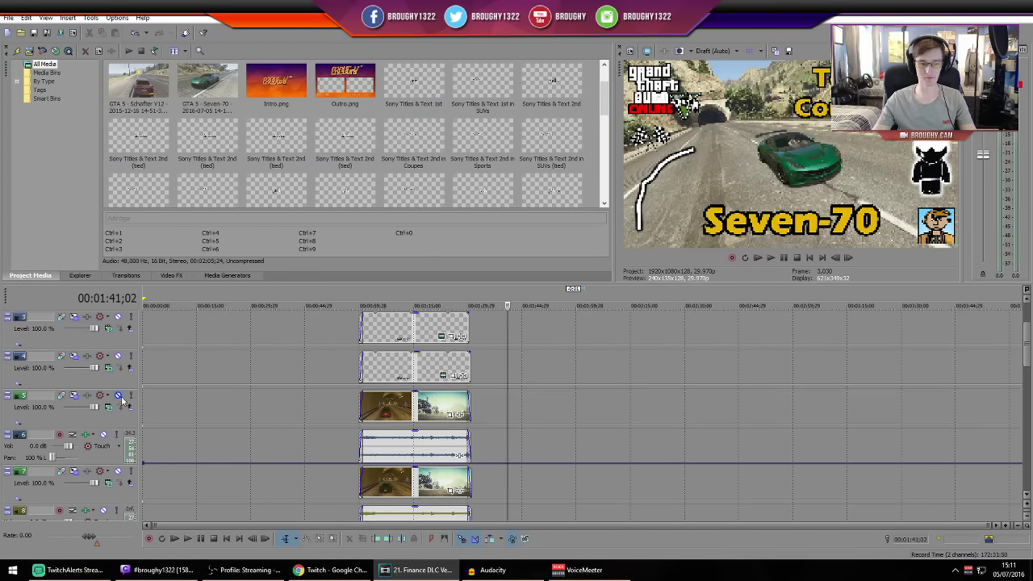
pyautogui.scroll(-4, 240, 395)
pyautogui.scroll(-3, 239, 396)
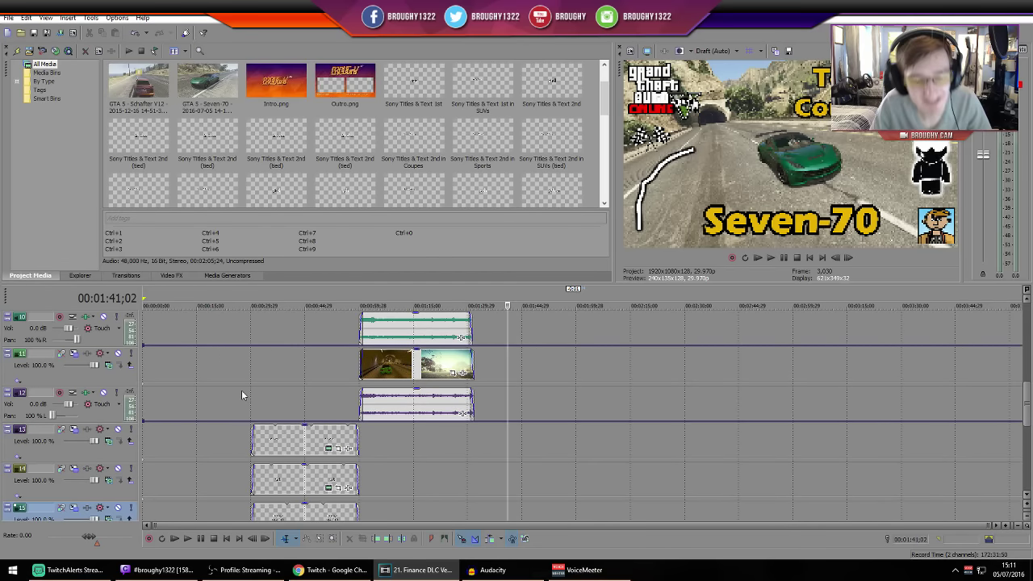
# Preview the four-car comparison at 00:01:16;02 and the single-car footage at 00:00:40;14
pyautogui.click(416, 372)
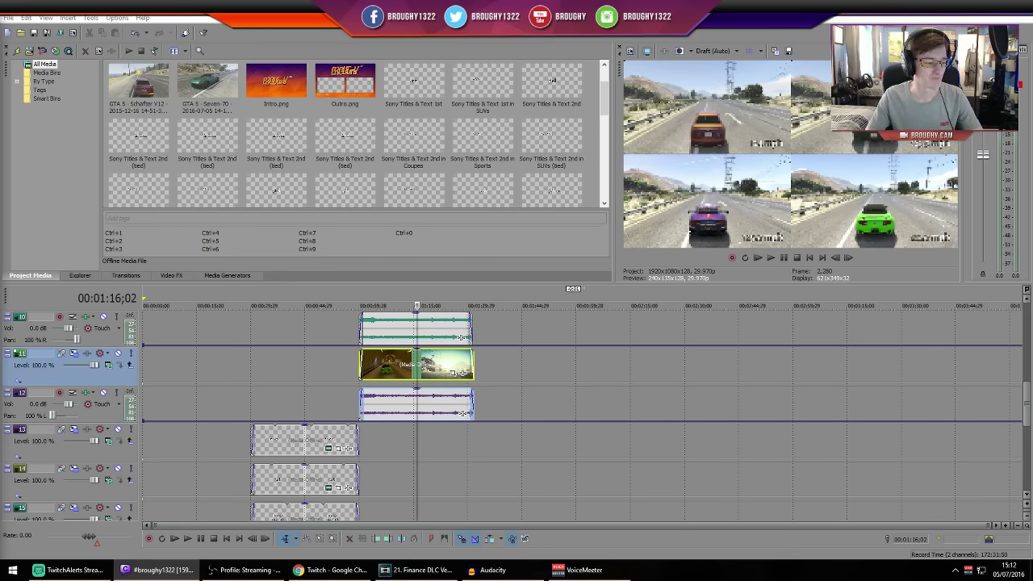
pyautogui.click(288, 391)
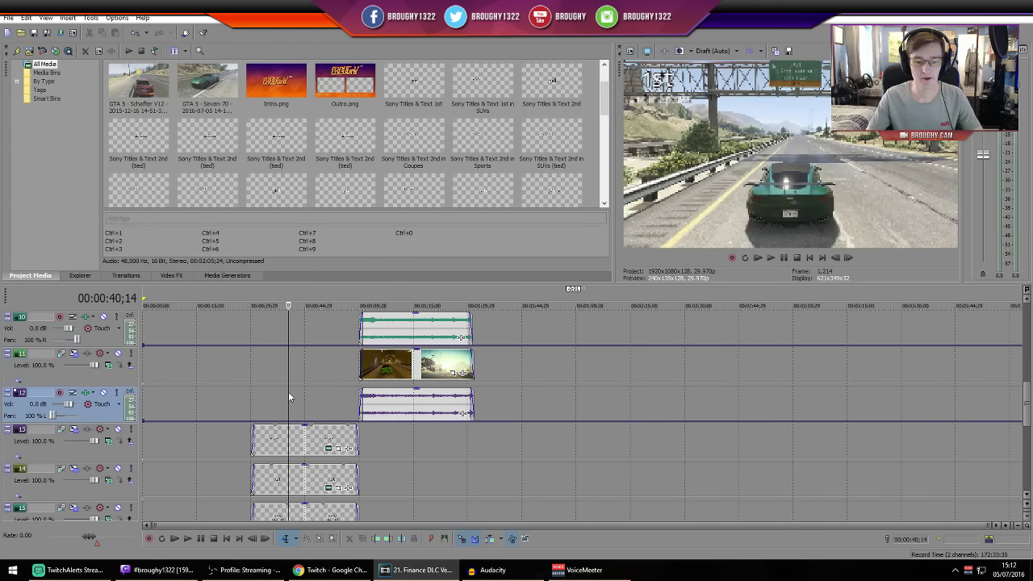
pyautogui.moveTo(1028, 392); pyautogui.dragTo(1029, 423)
pyautogui.scroll(-4, 1029, 423)
pyautogui.scroll(2, 1029, 423)
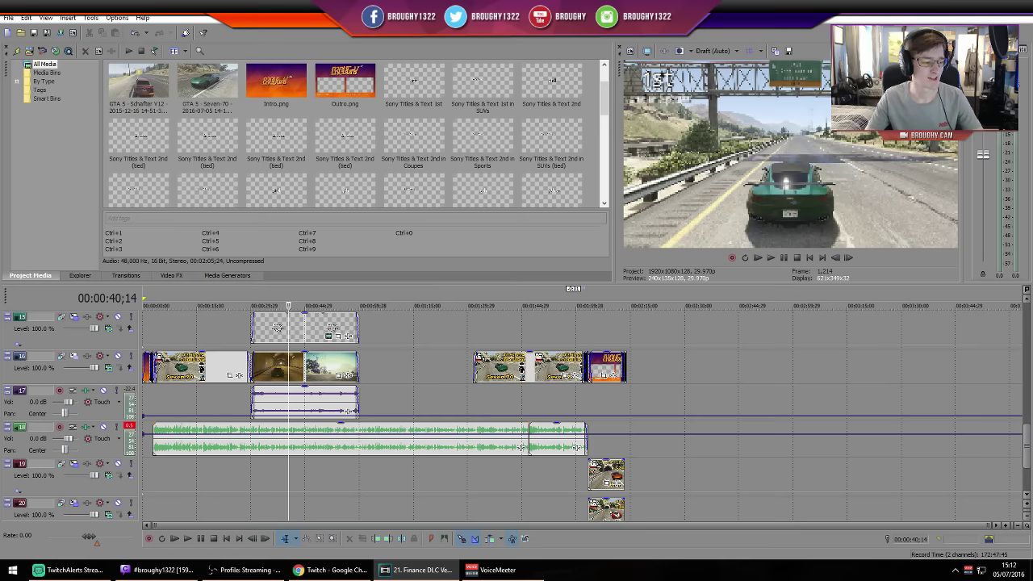
# Try to render the project as "21. Finance DLC Vehicles (Seven-70).mp4" in A:\YouTube\Completed Videos with the YouTube 29.970fps template
pyautogui.click(16, 19)
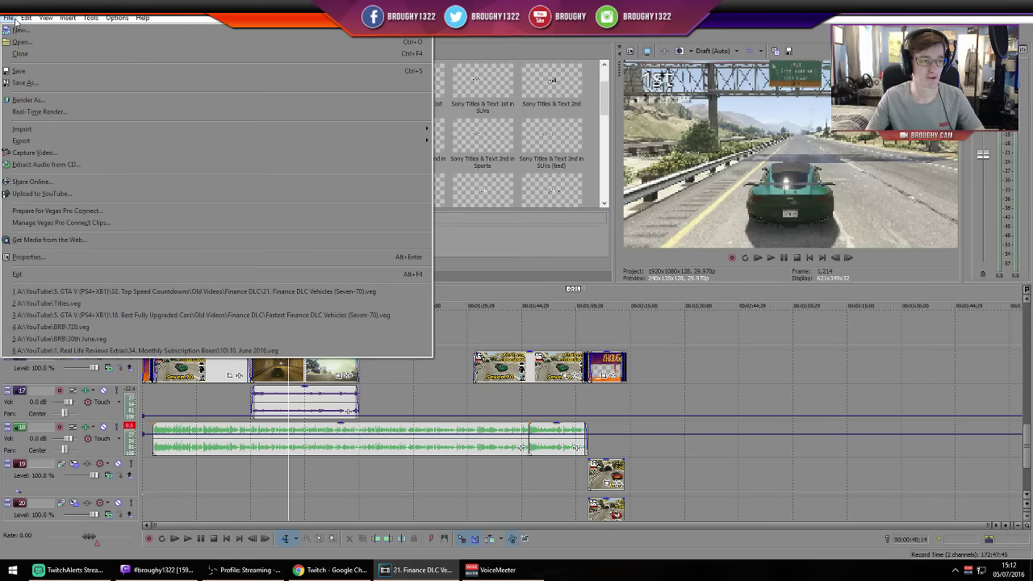
pyautogui.click(30, 100)
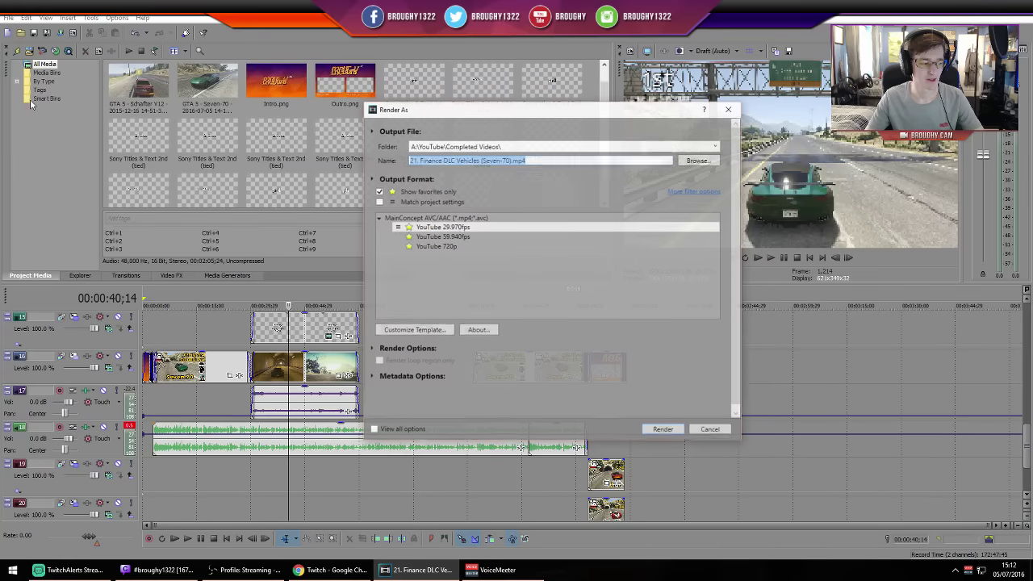
pyautogui.click(458, 229)
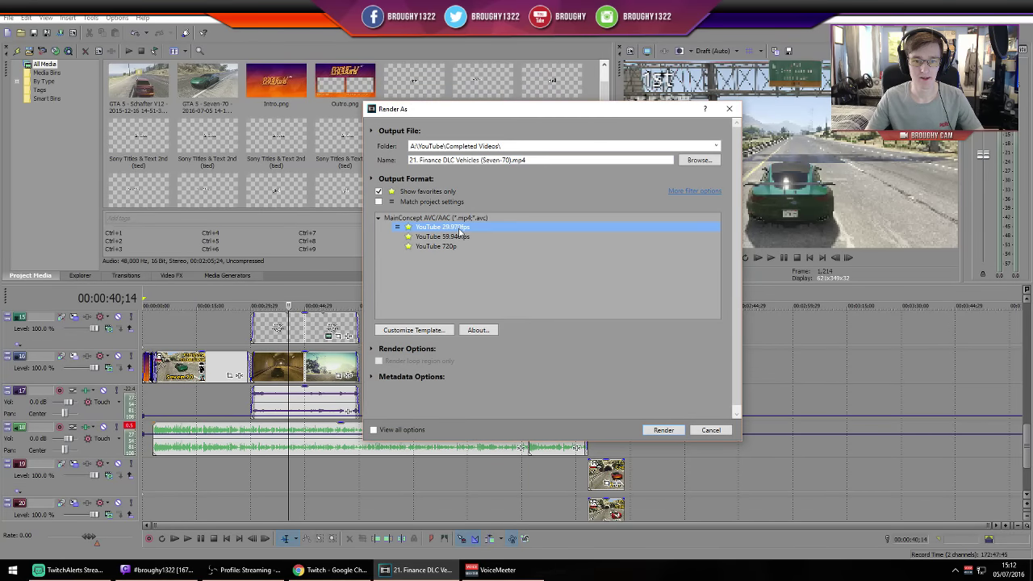
pyautogui.click(664, 431)
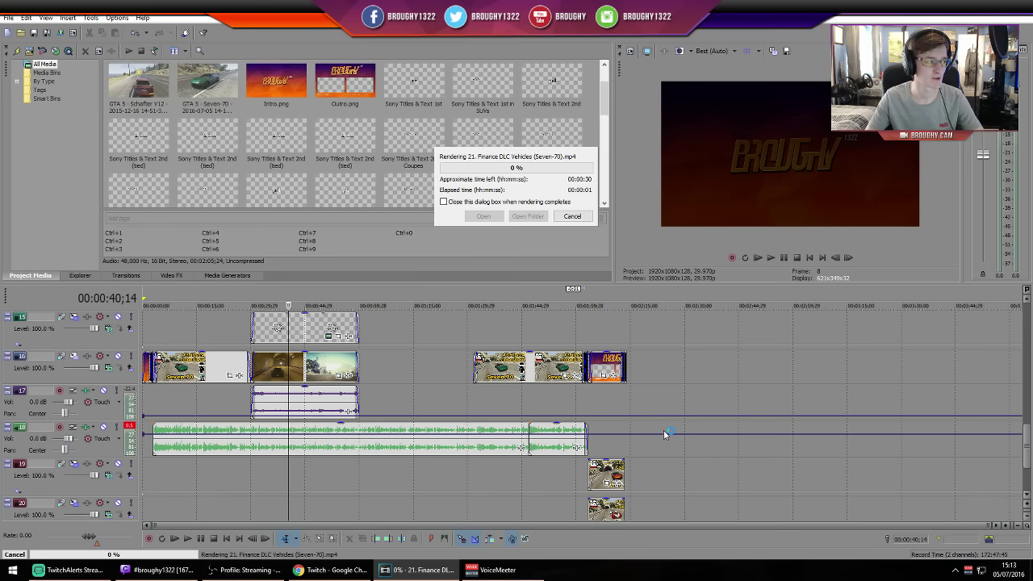
pyautogui.click(583, 213)
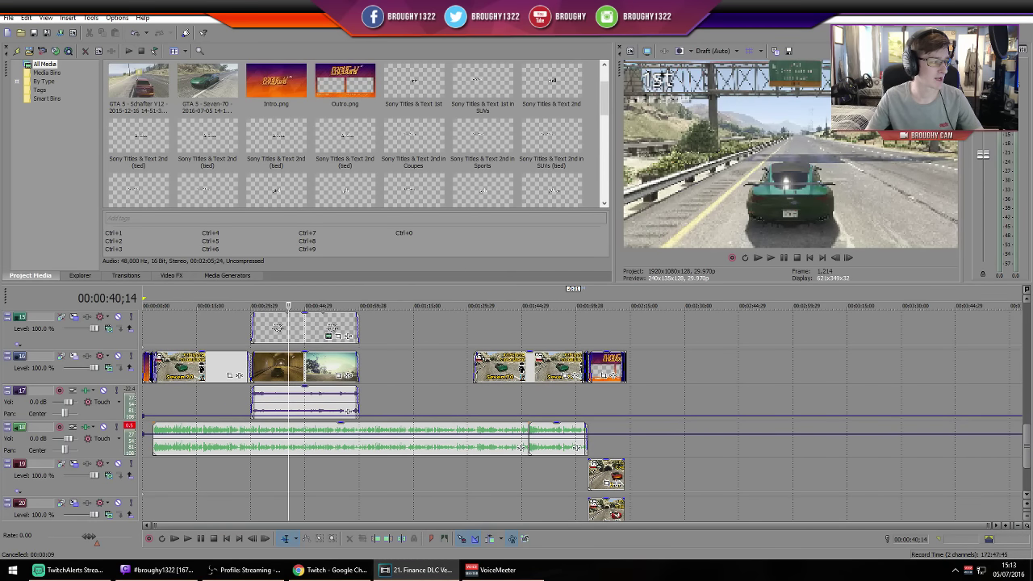